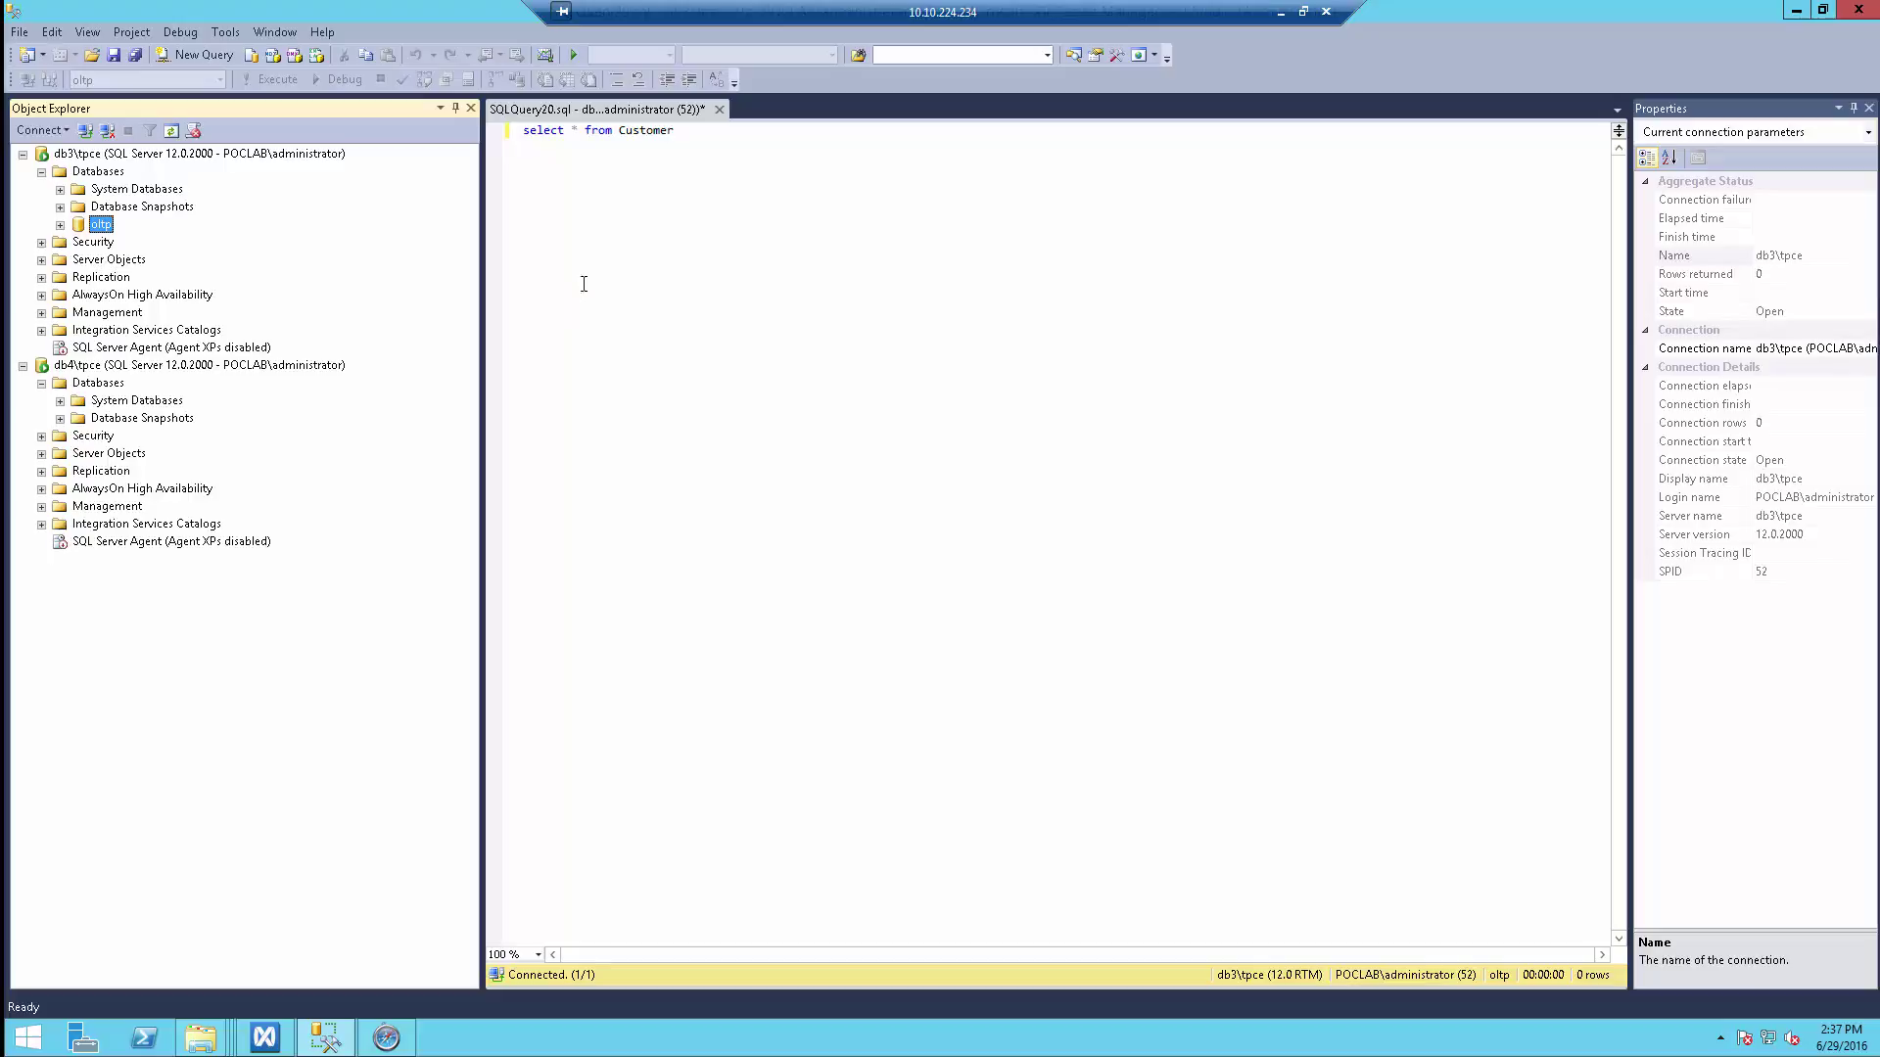
Step: Run 'select * from Customer' in SSMS to list the five Customer rows
{"action": "left_click", "coordinate": [611, 218]}
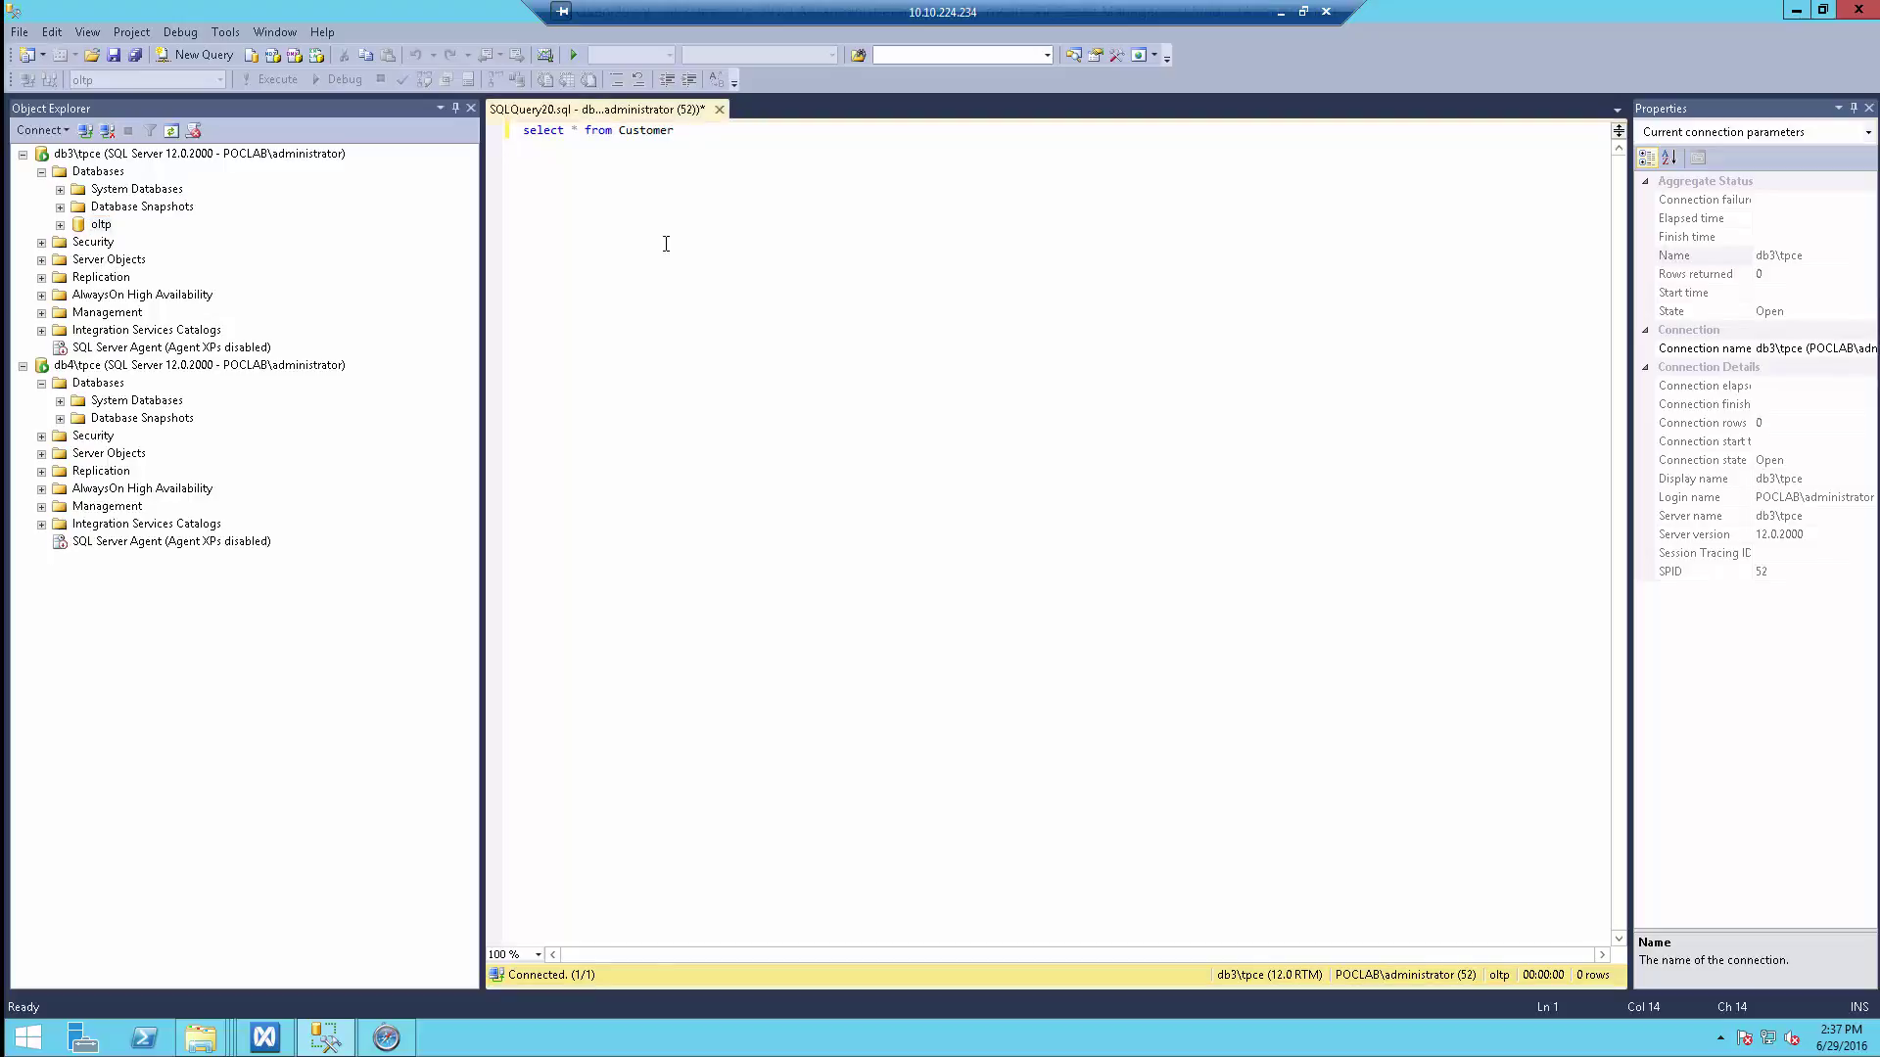
{"action": "left_click", "coordinate": [276, 79]}
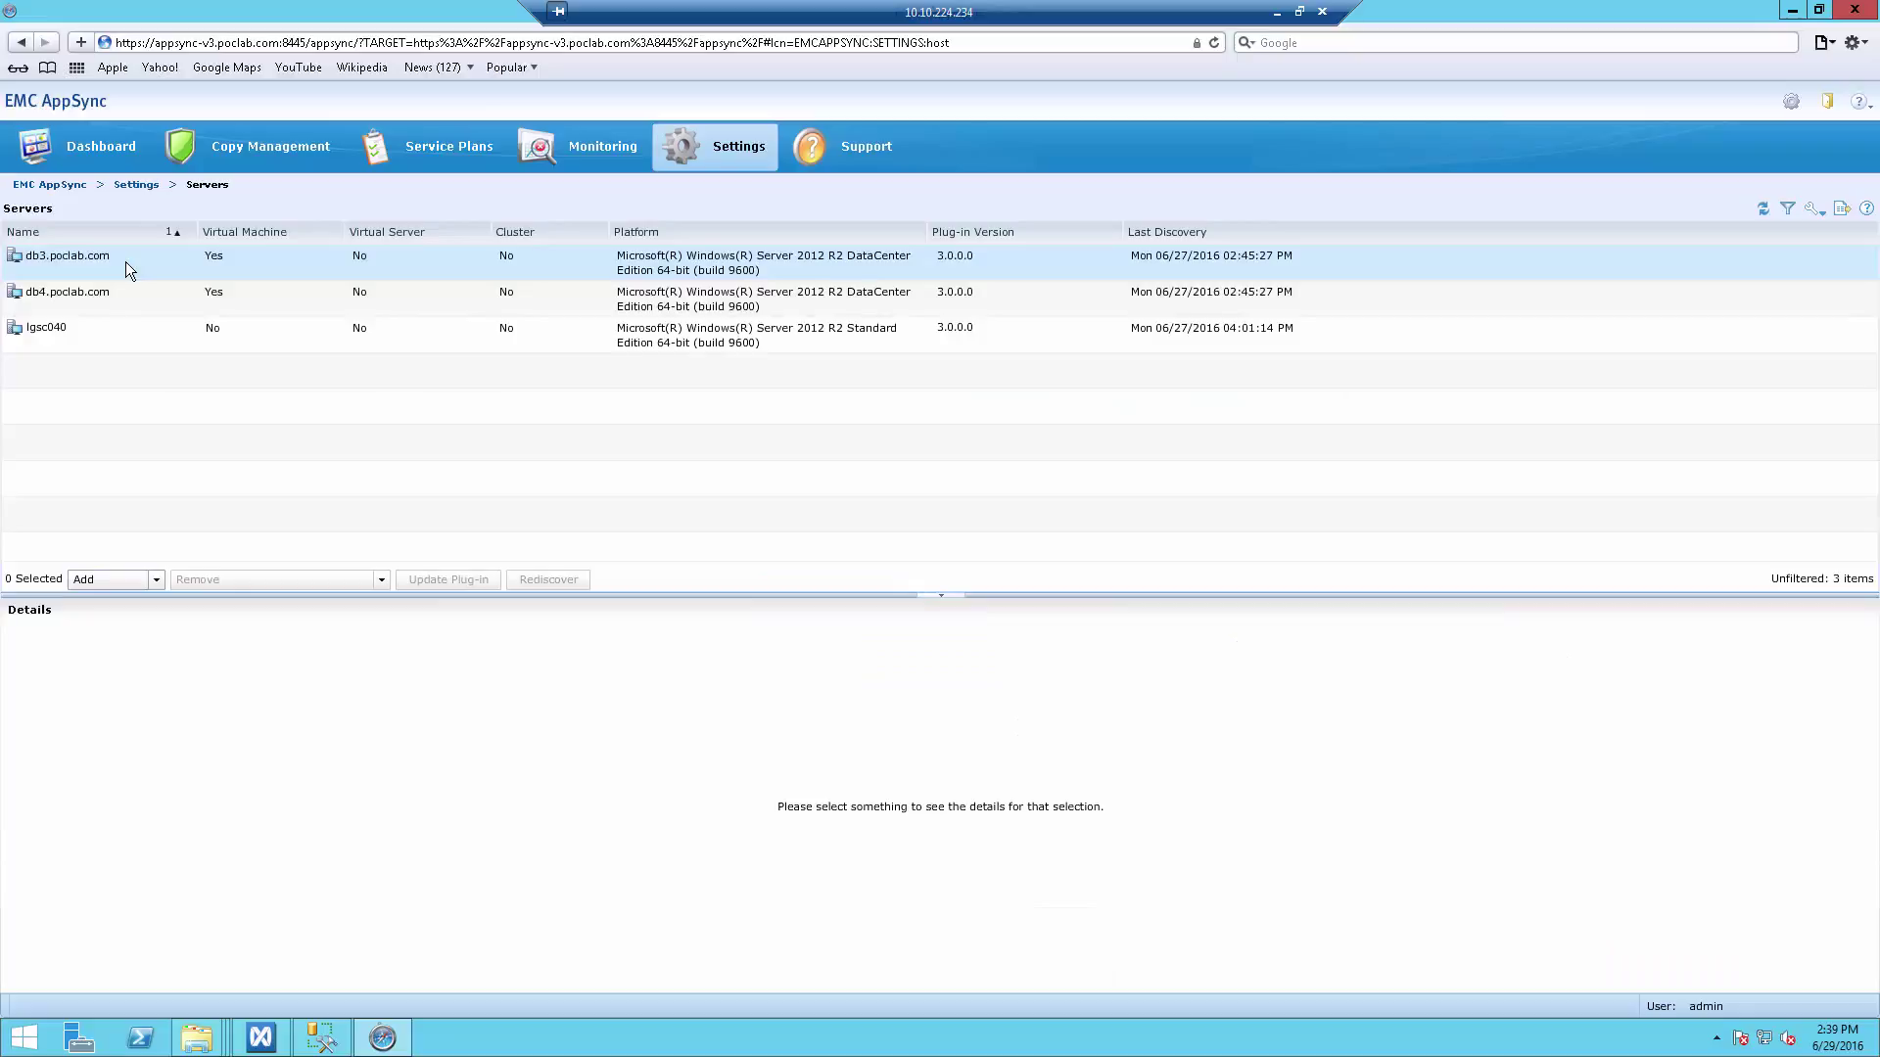
Step: Review the db3 and db4 server settings, then browse to DB3\TPCE user databases
{"action": "left_click", "coordinate": [124, 262]}
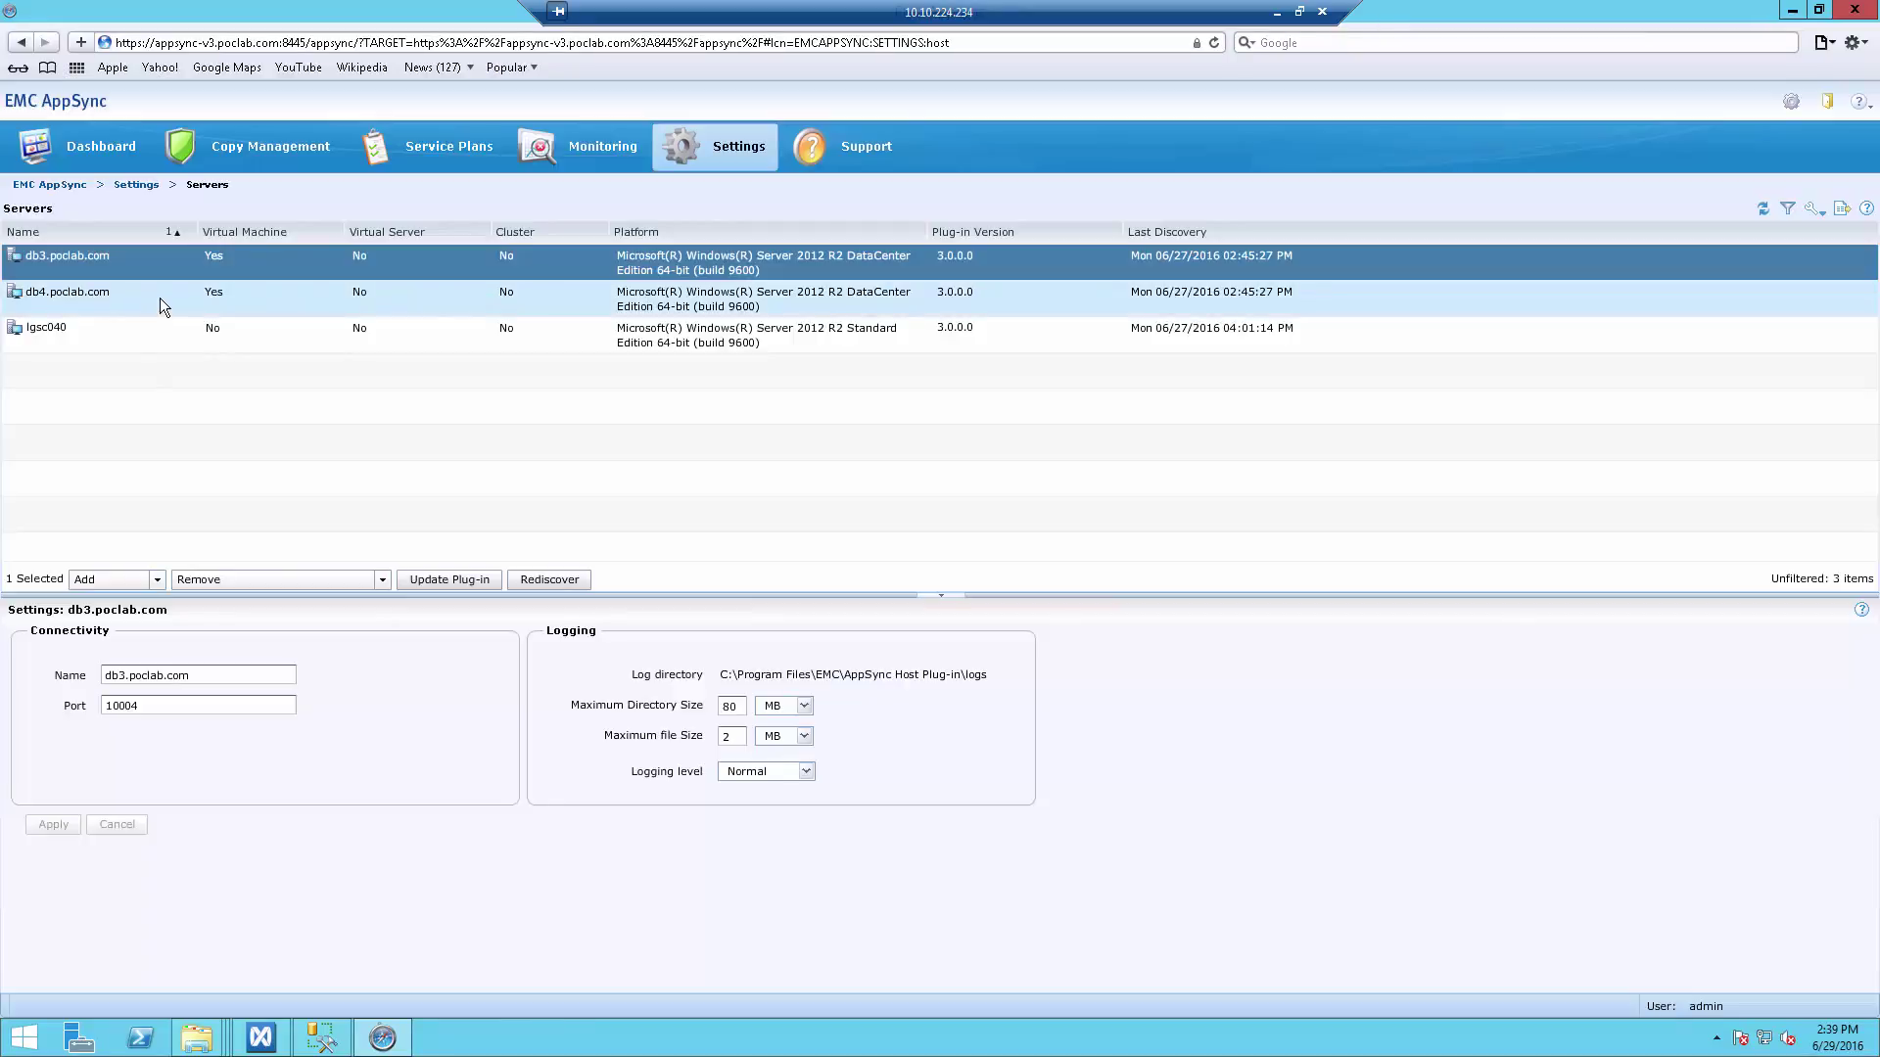
{"action": "left_click", "coordinate": [159, 299]}
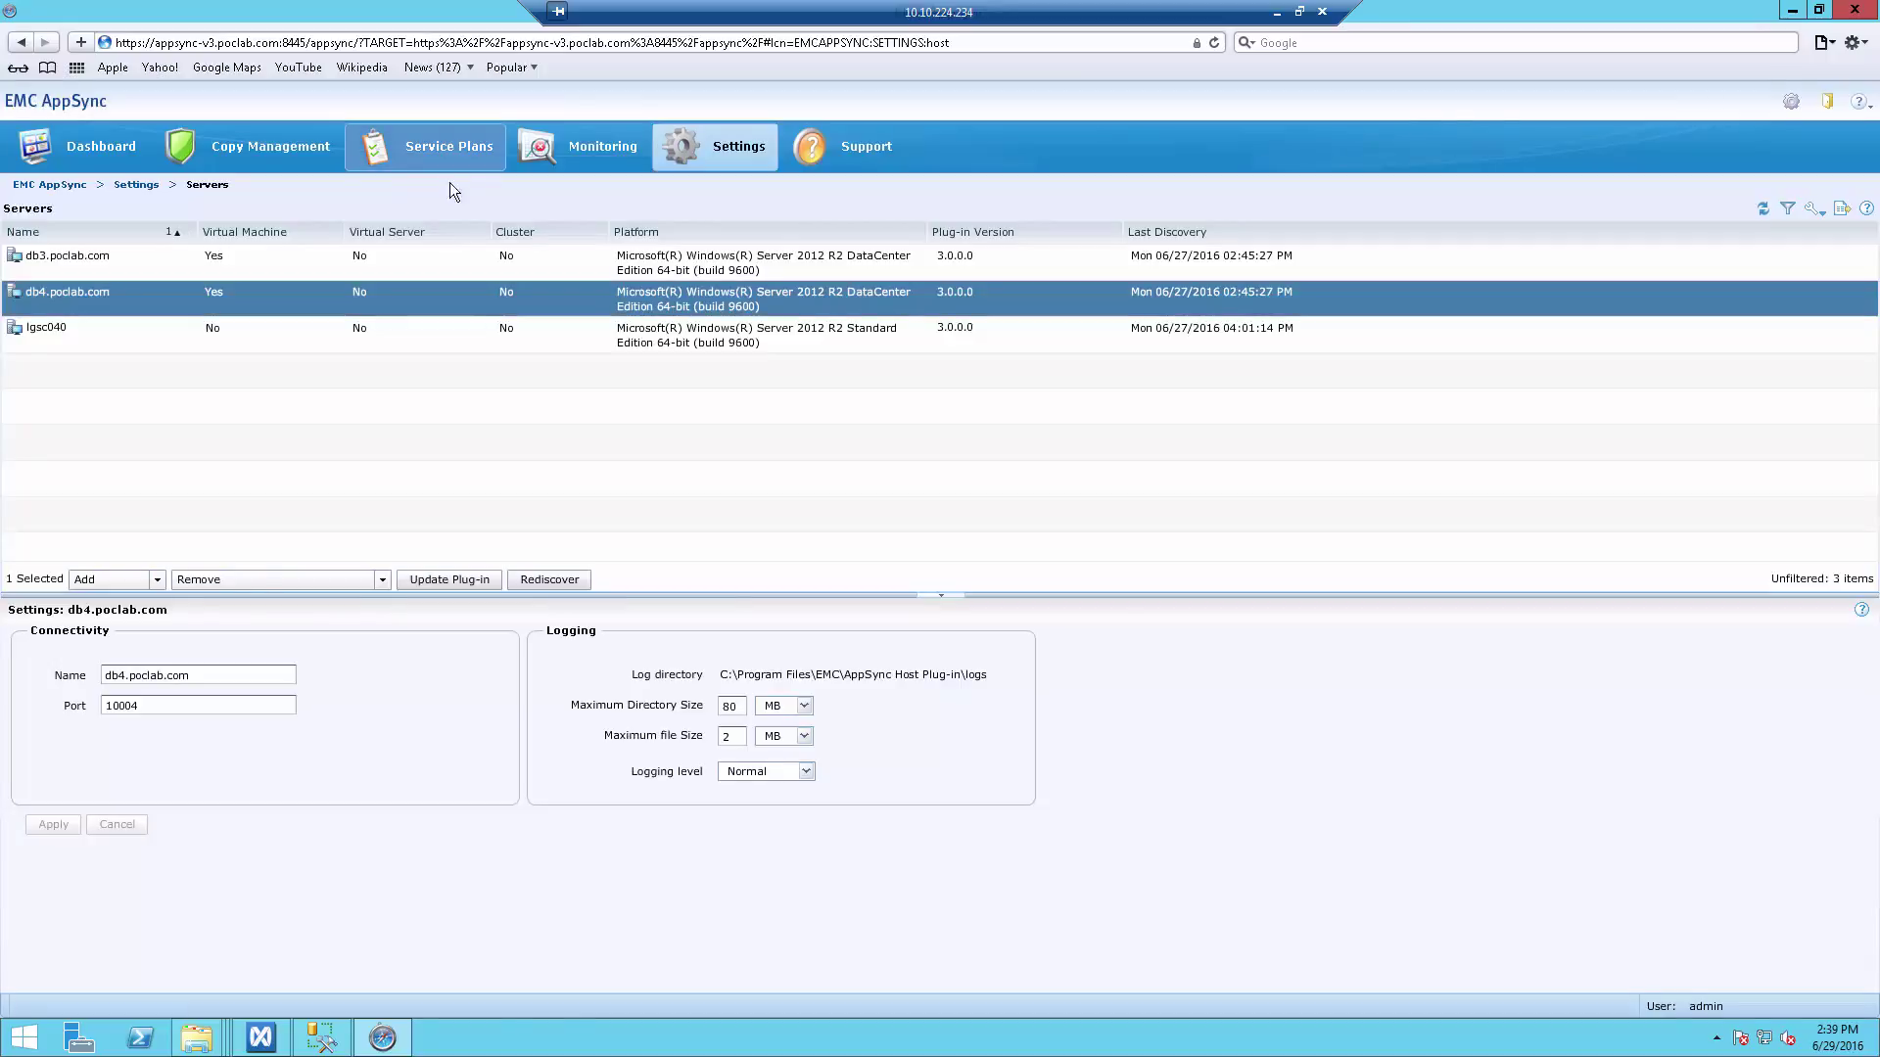
{"action": "left_click", "coordinate": [248, 146]}
{"action": "left_click", "coordinate": [257, 406]}
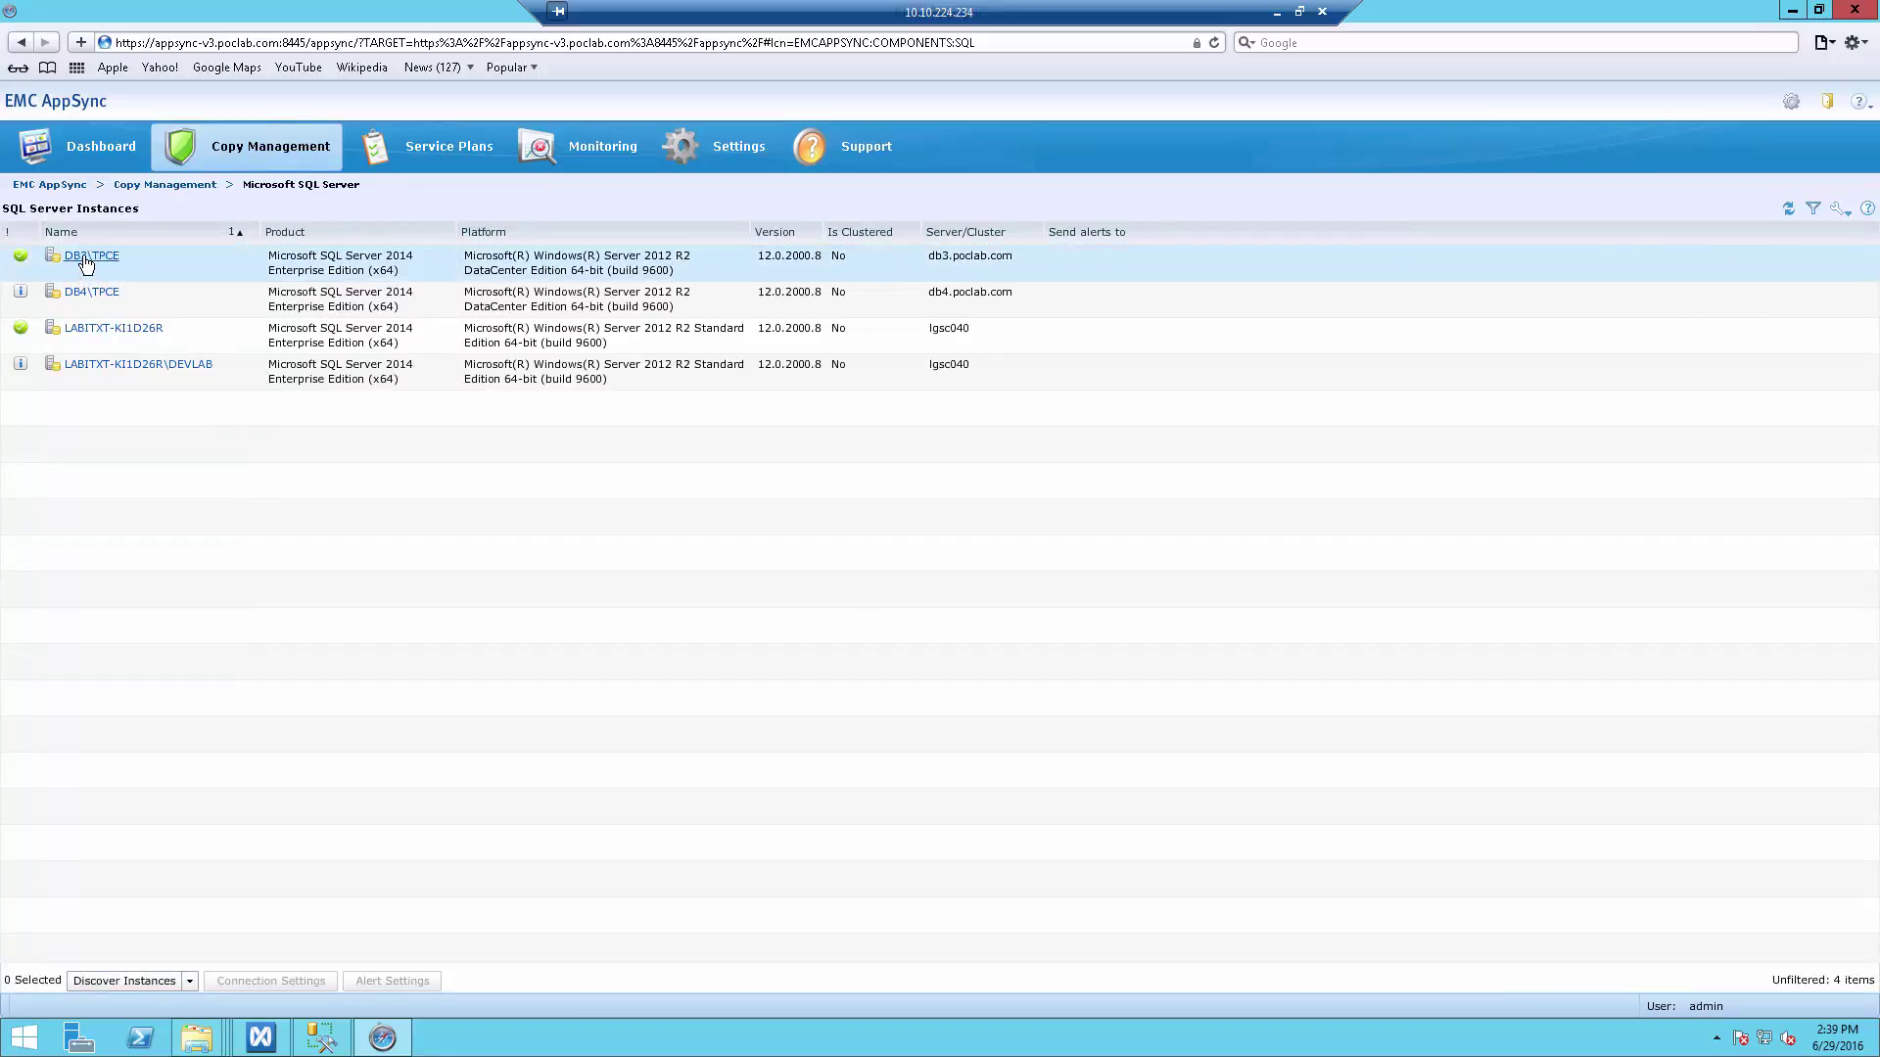
{"action": "left_click", "coordinate": [91, 257]}
{"action": "left_click", "coordinate": [106, 255]}
Step: Select the oltp database and start Create Repurpose Copy
{"action": "left_click", "coordinate": [75, 258]}
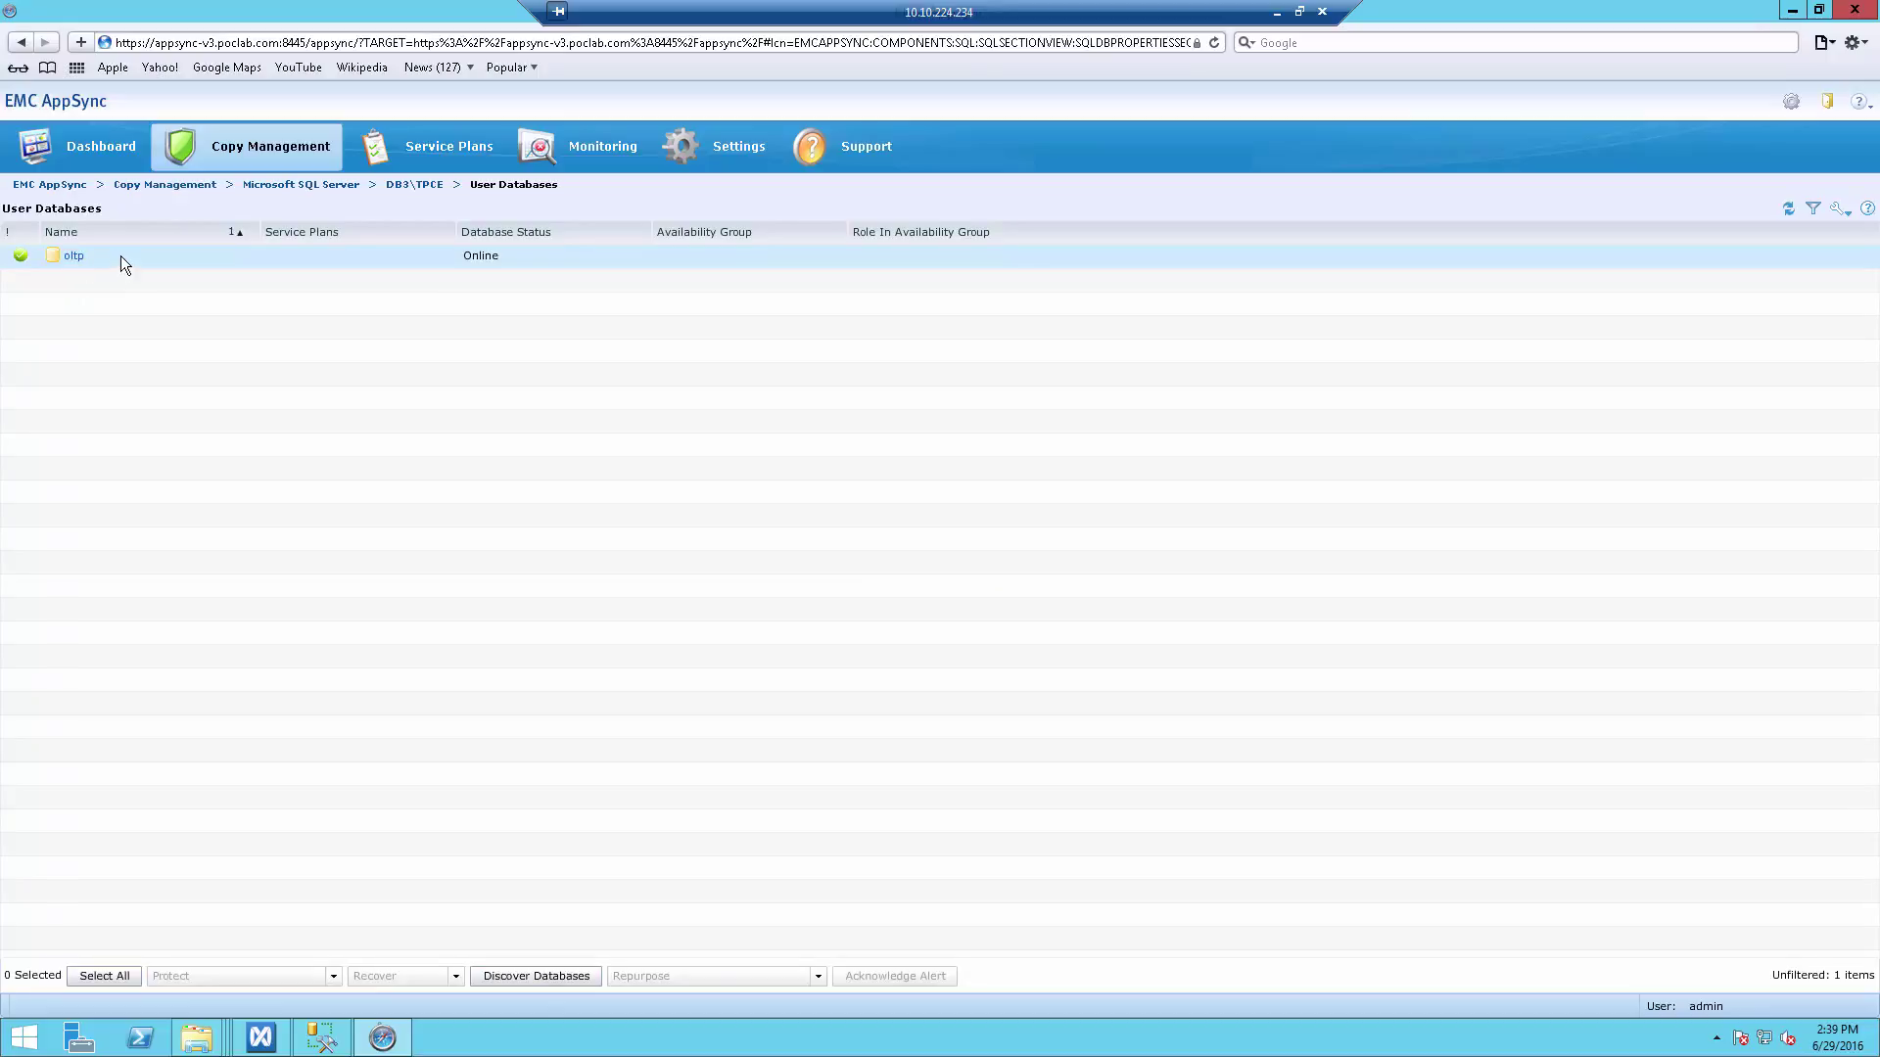
{"action": "left_click", "coordinate": [120, 256]}
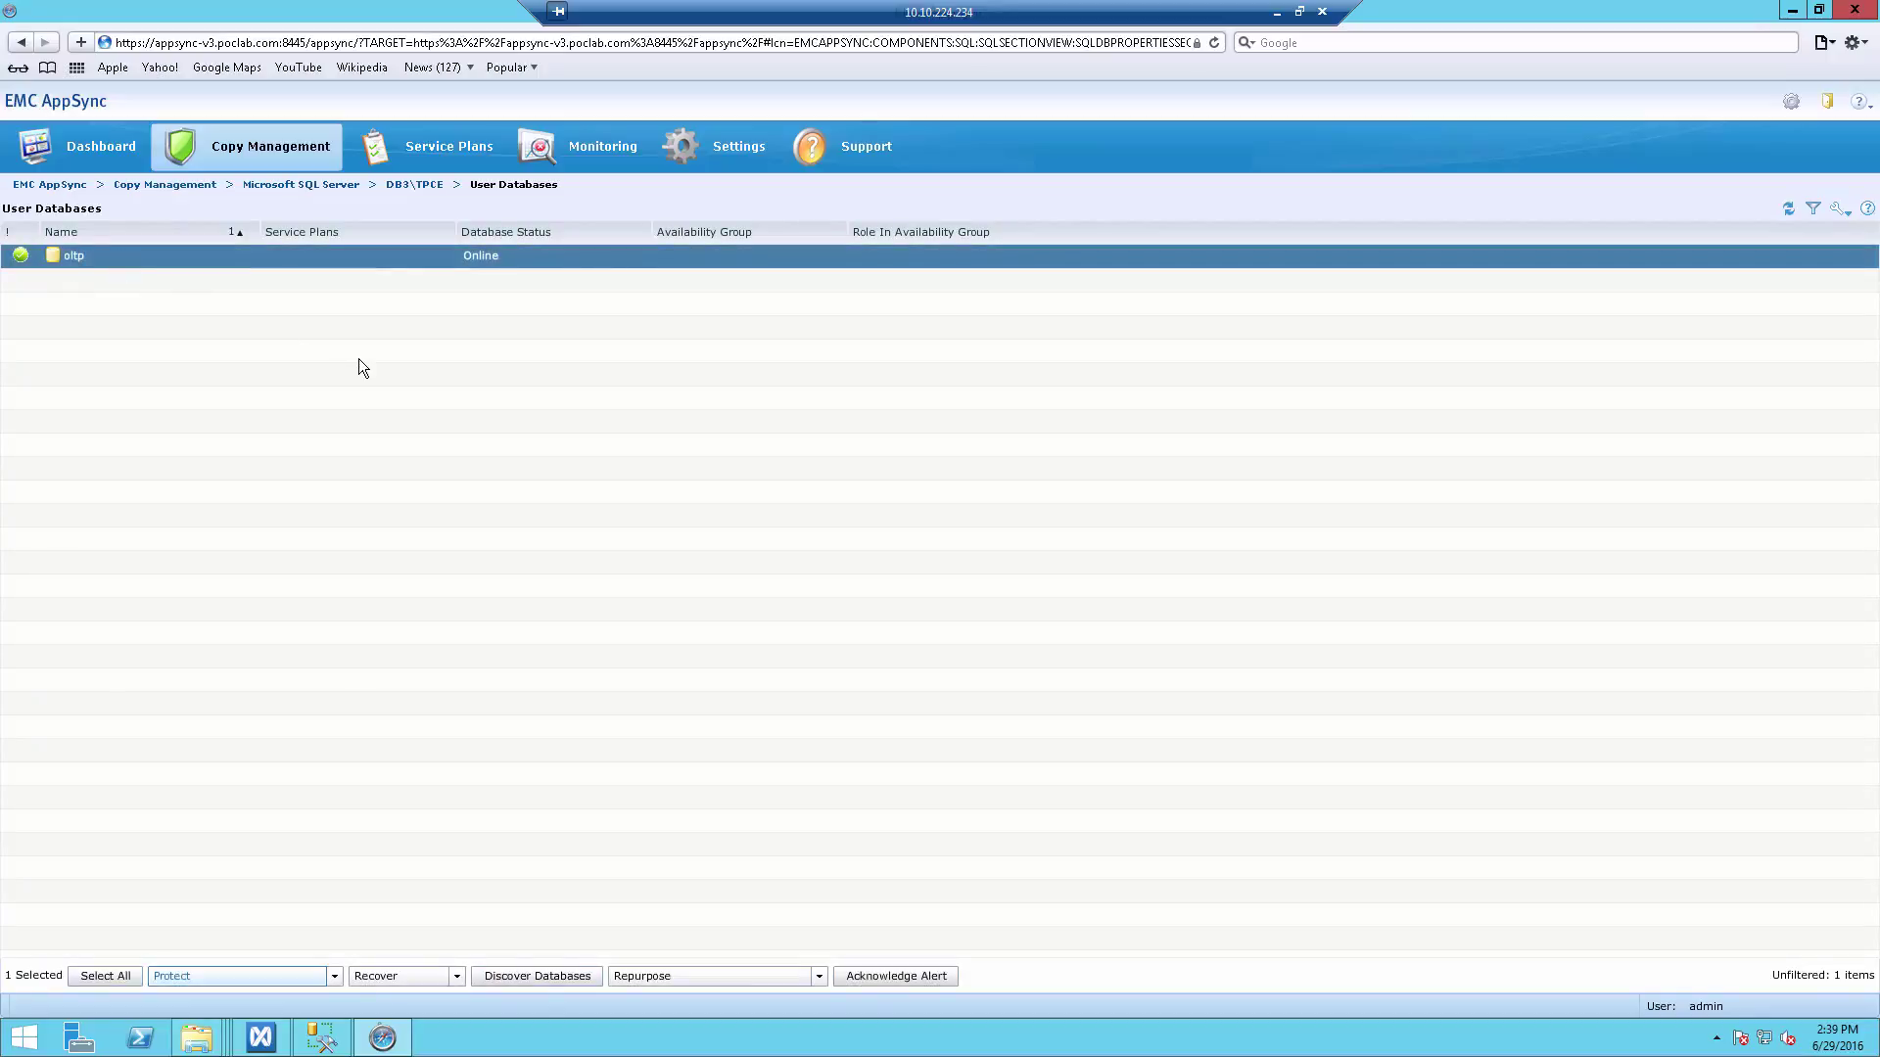
{"action": "left_click", "coordinate": [821, 976]}
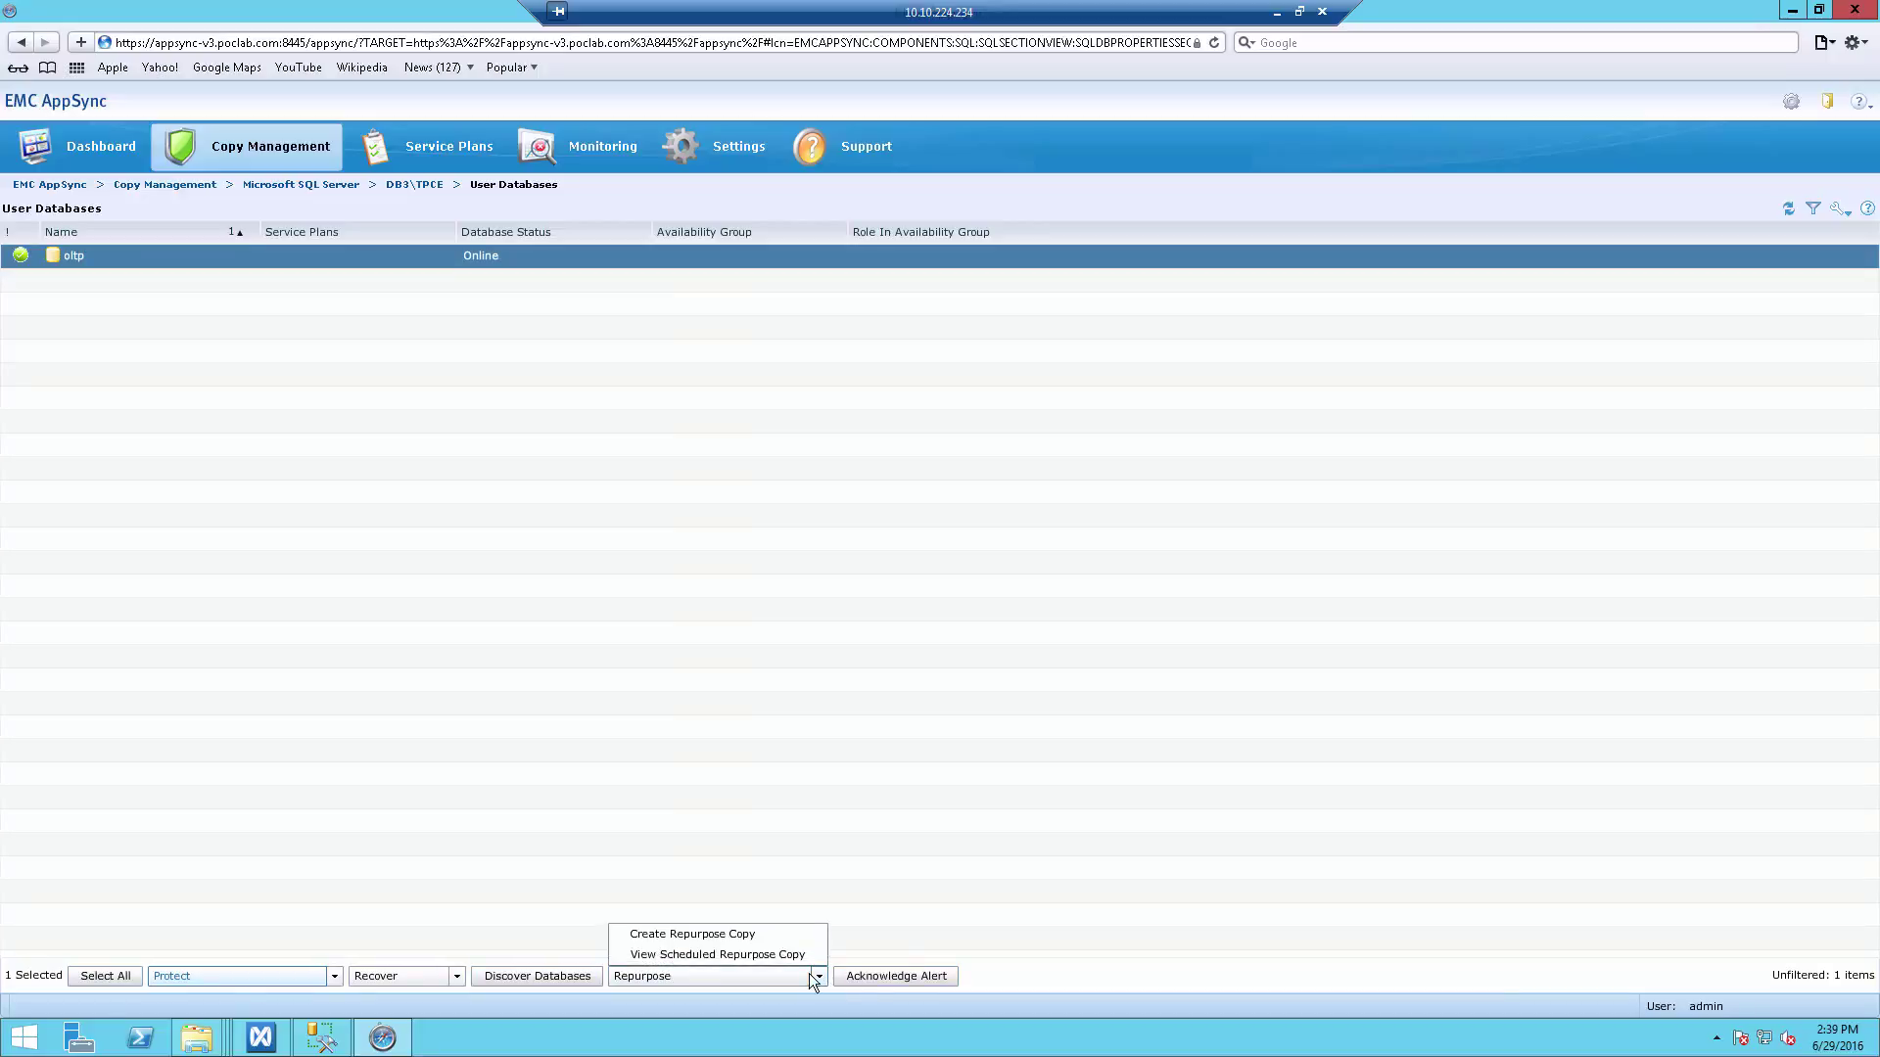
{"action": "left_click", "coordinate": [691, 935]}
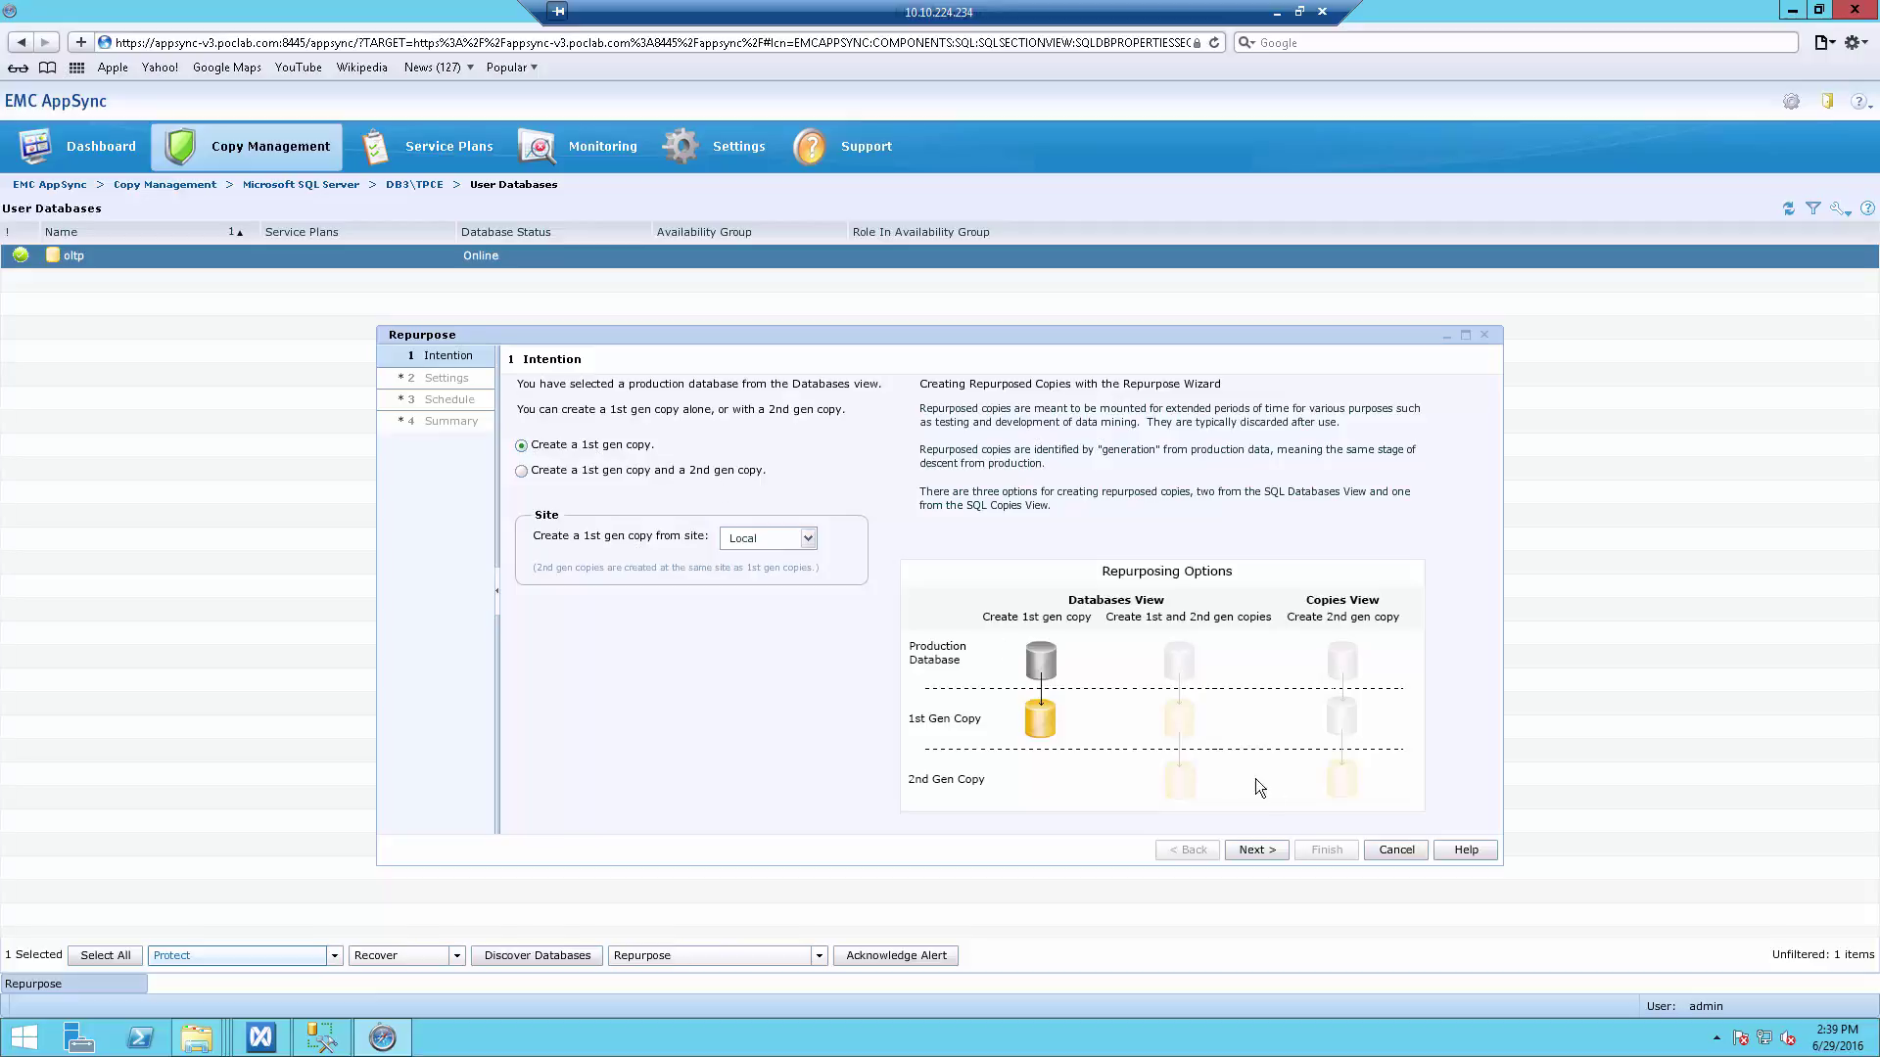
Step: Label the 1st gen copy 'stage', choose Non VDI, and enable Unmount previous copy
{"action": "left_click", "coordinate": [1270, 848]}
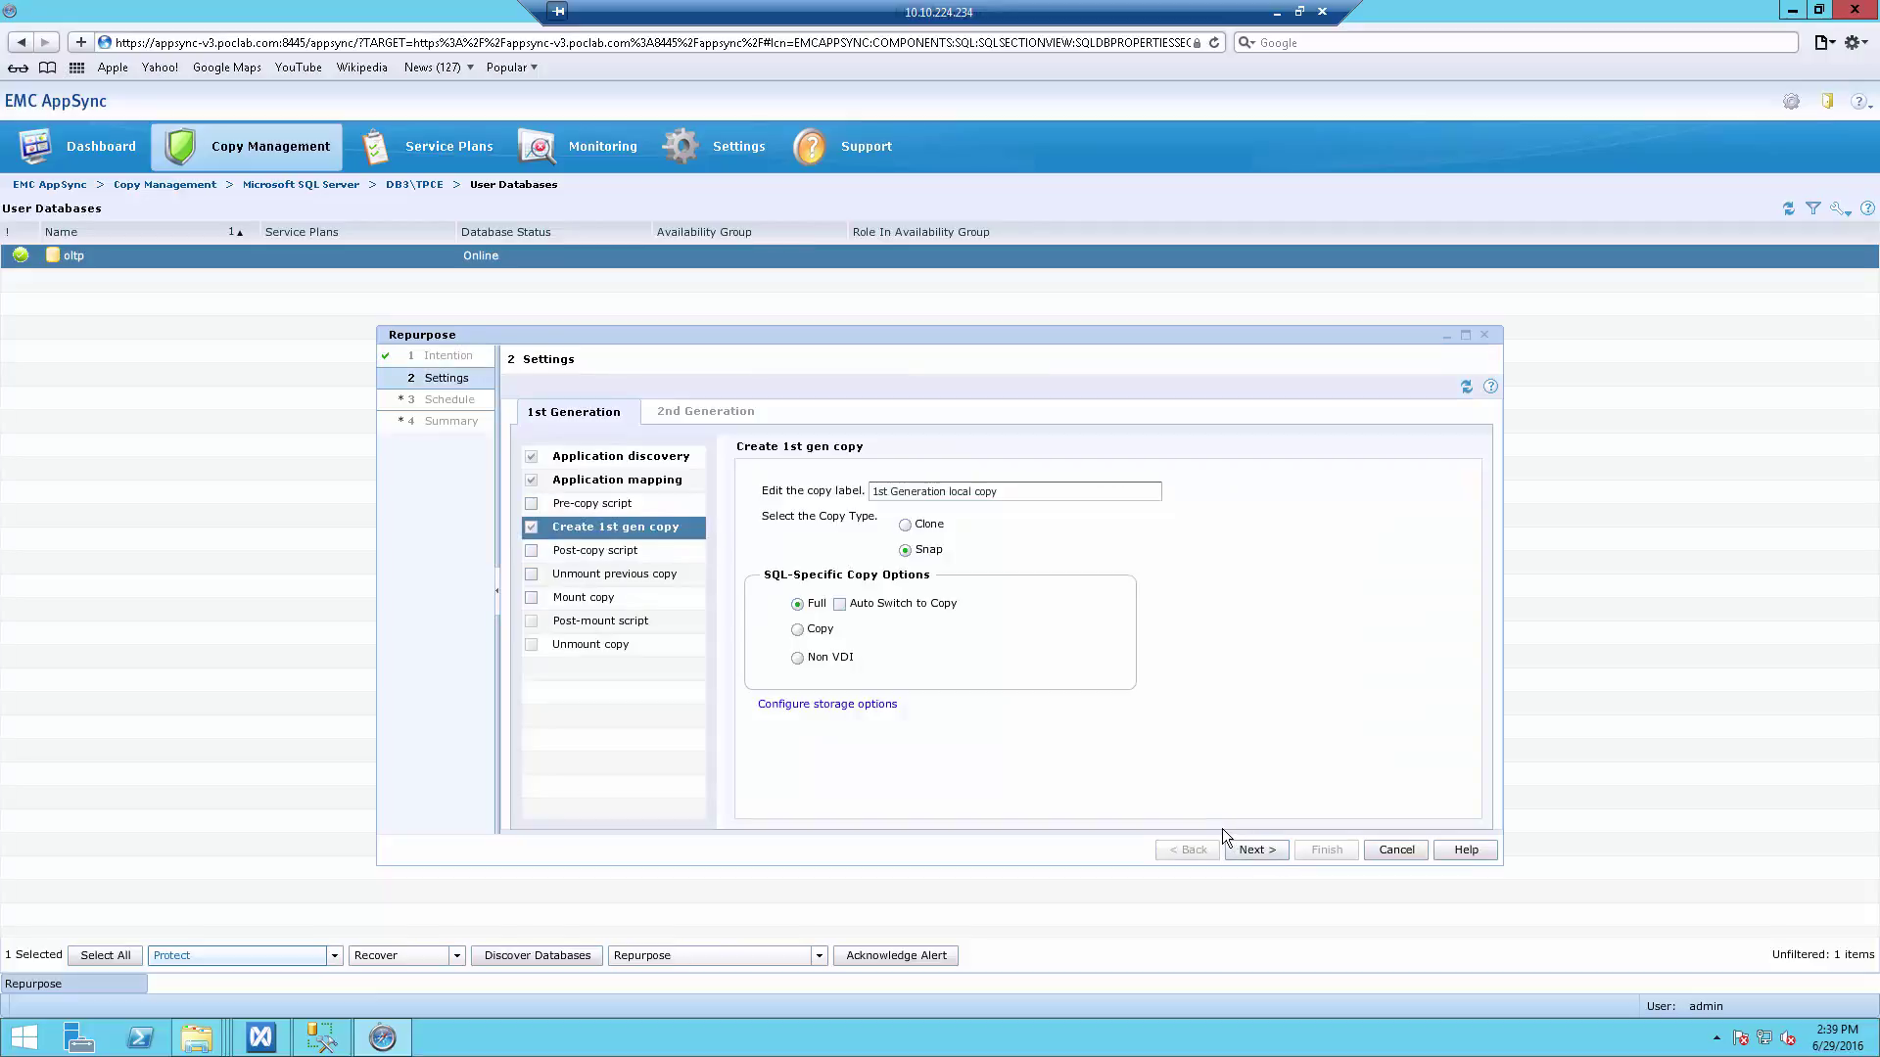
{"action": "double_click", "coordinate": [1025, 494]}
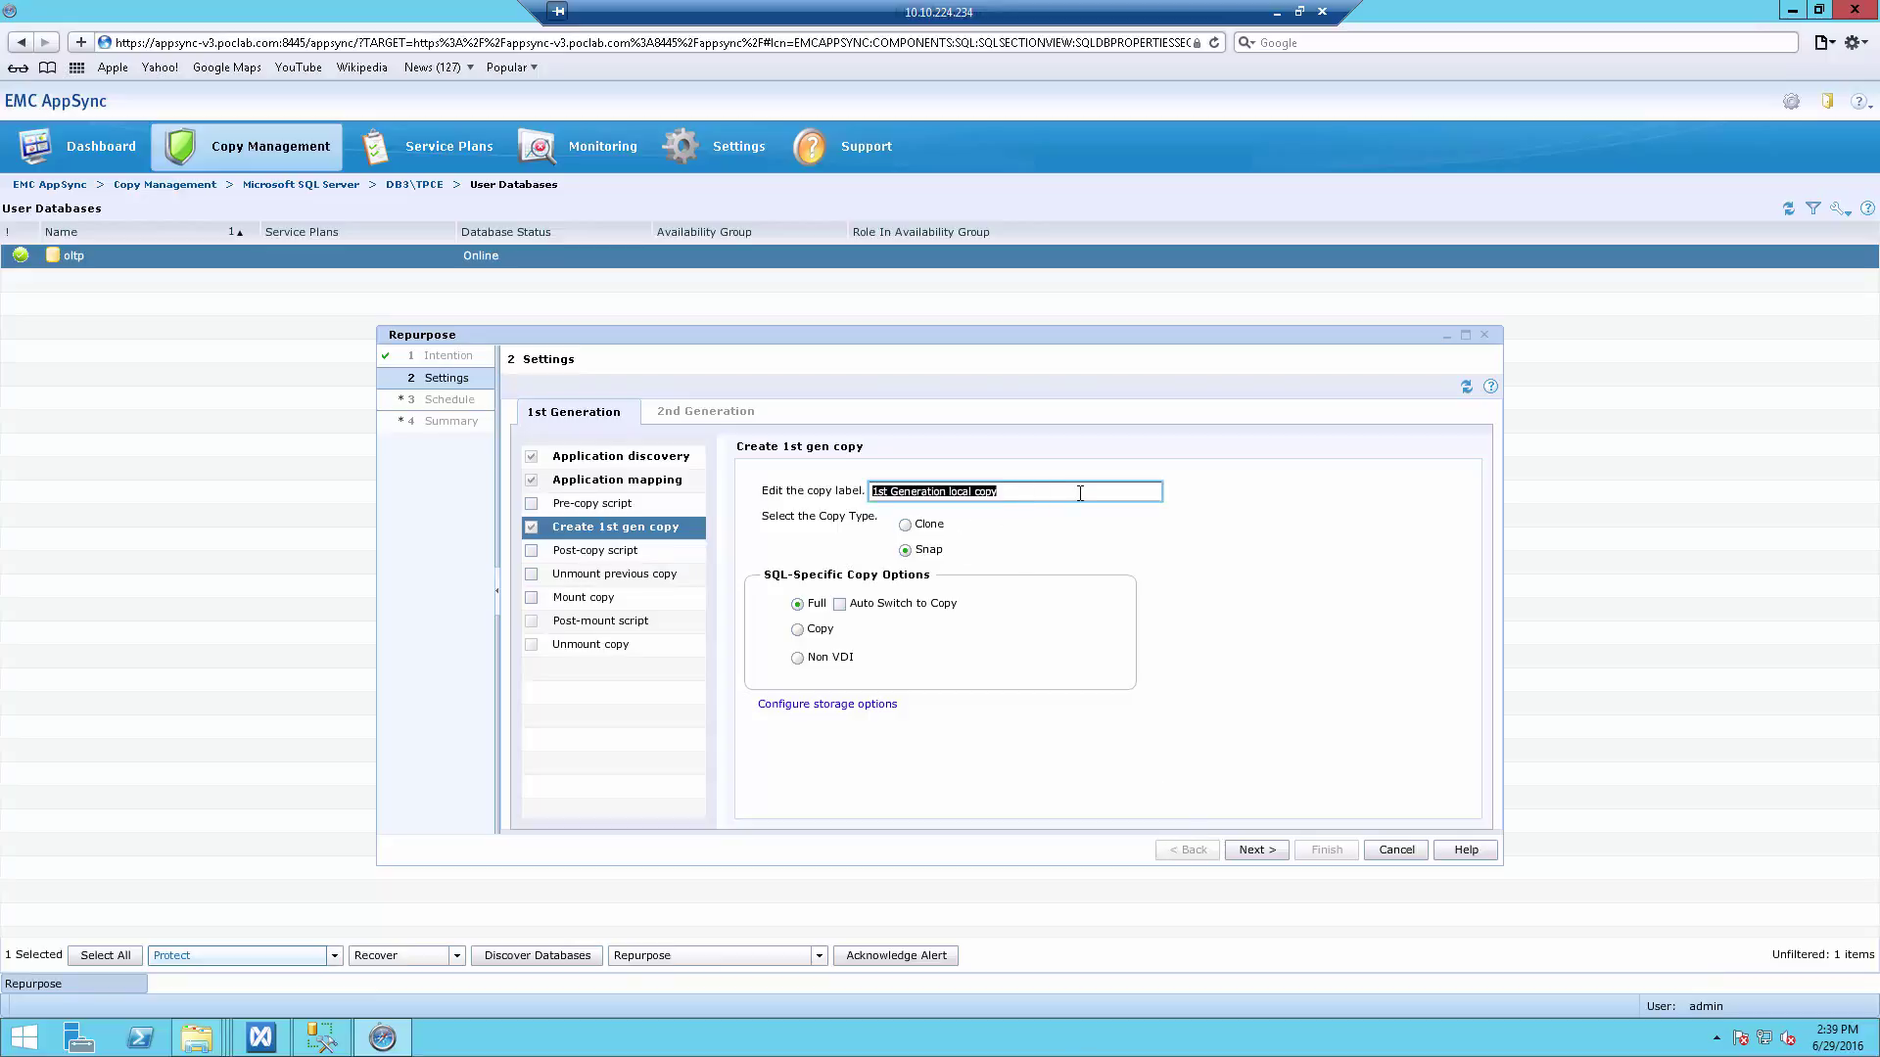
{"action": "type", "text": "sge"}
{"action": "key", "text": "BackSpace"}
{"action": "key", "text": "BackSpace"}
{"action": "type", "text": "ag"}
{"action": "left_click", "coordinate": [797, 658]}
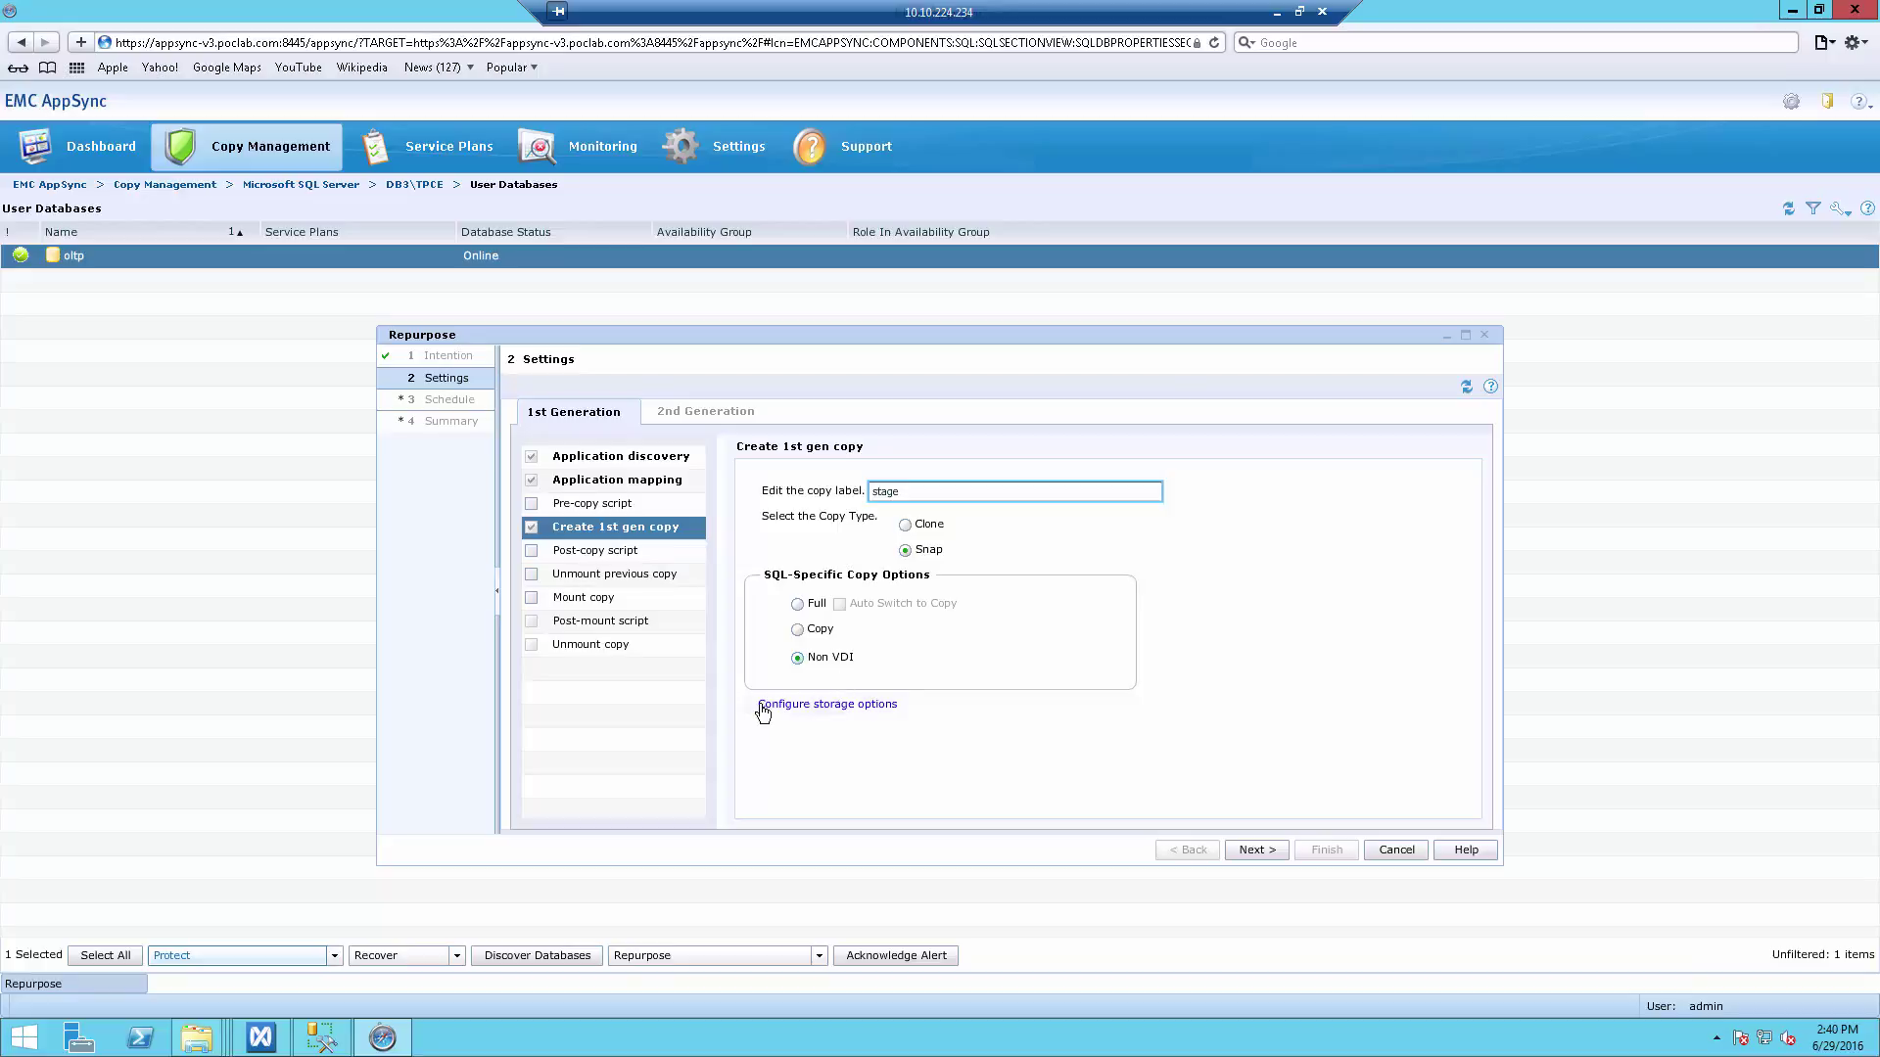
{"action": "left_click", "coordinate": [534, 574]}
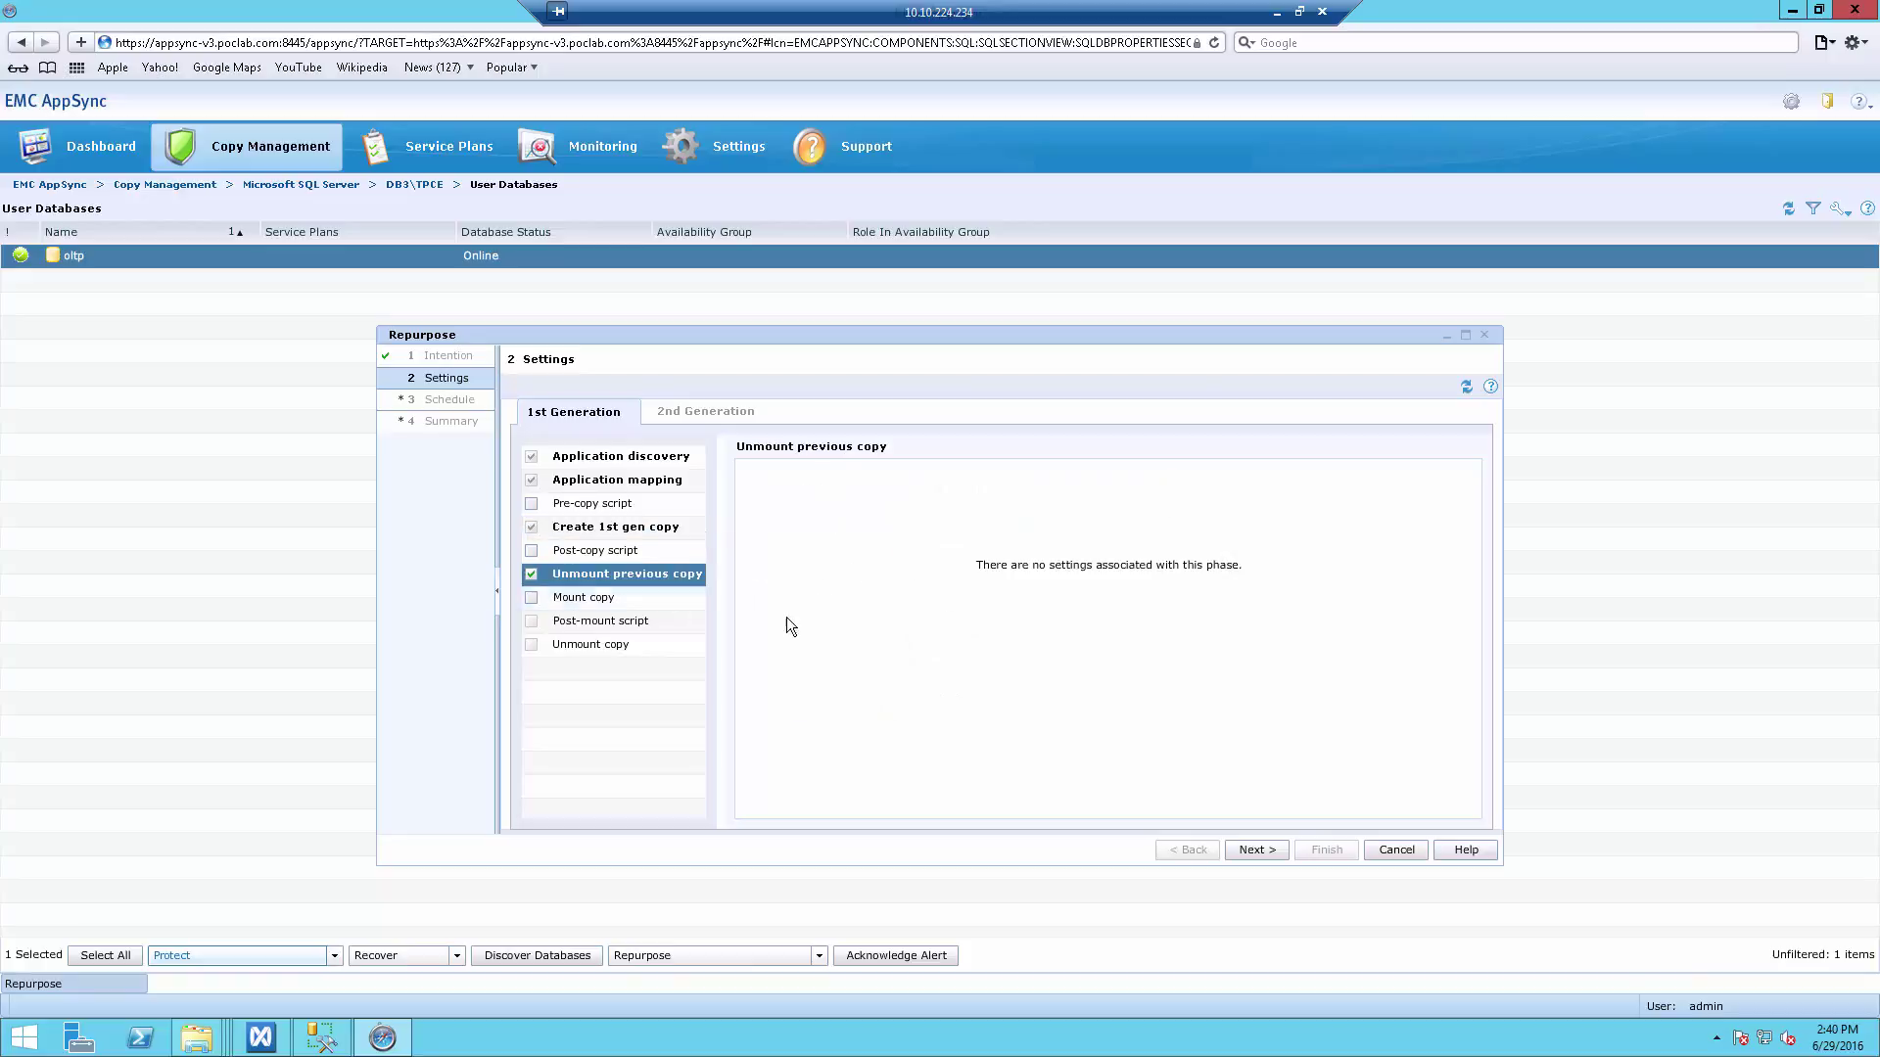
Step: Enable Mount and recover copy with DB4\TPCE as the recovery instance
{"action": "left_click", "coordinate": [533, 598]}
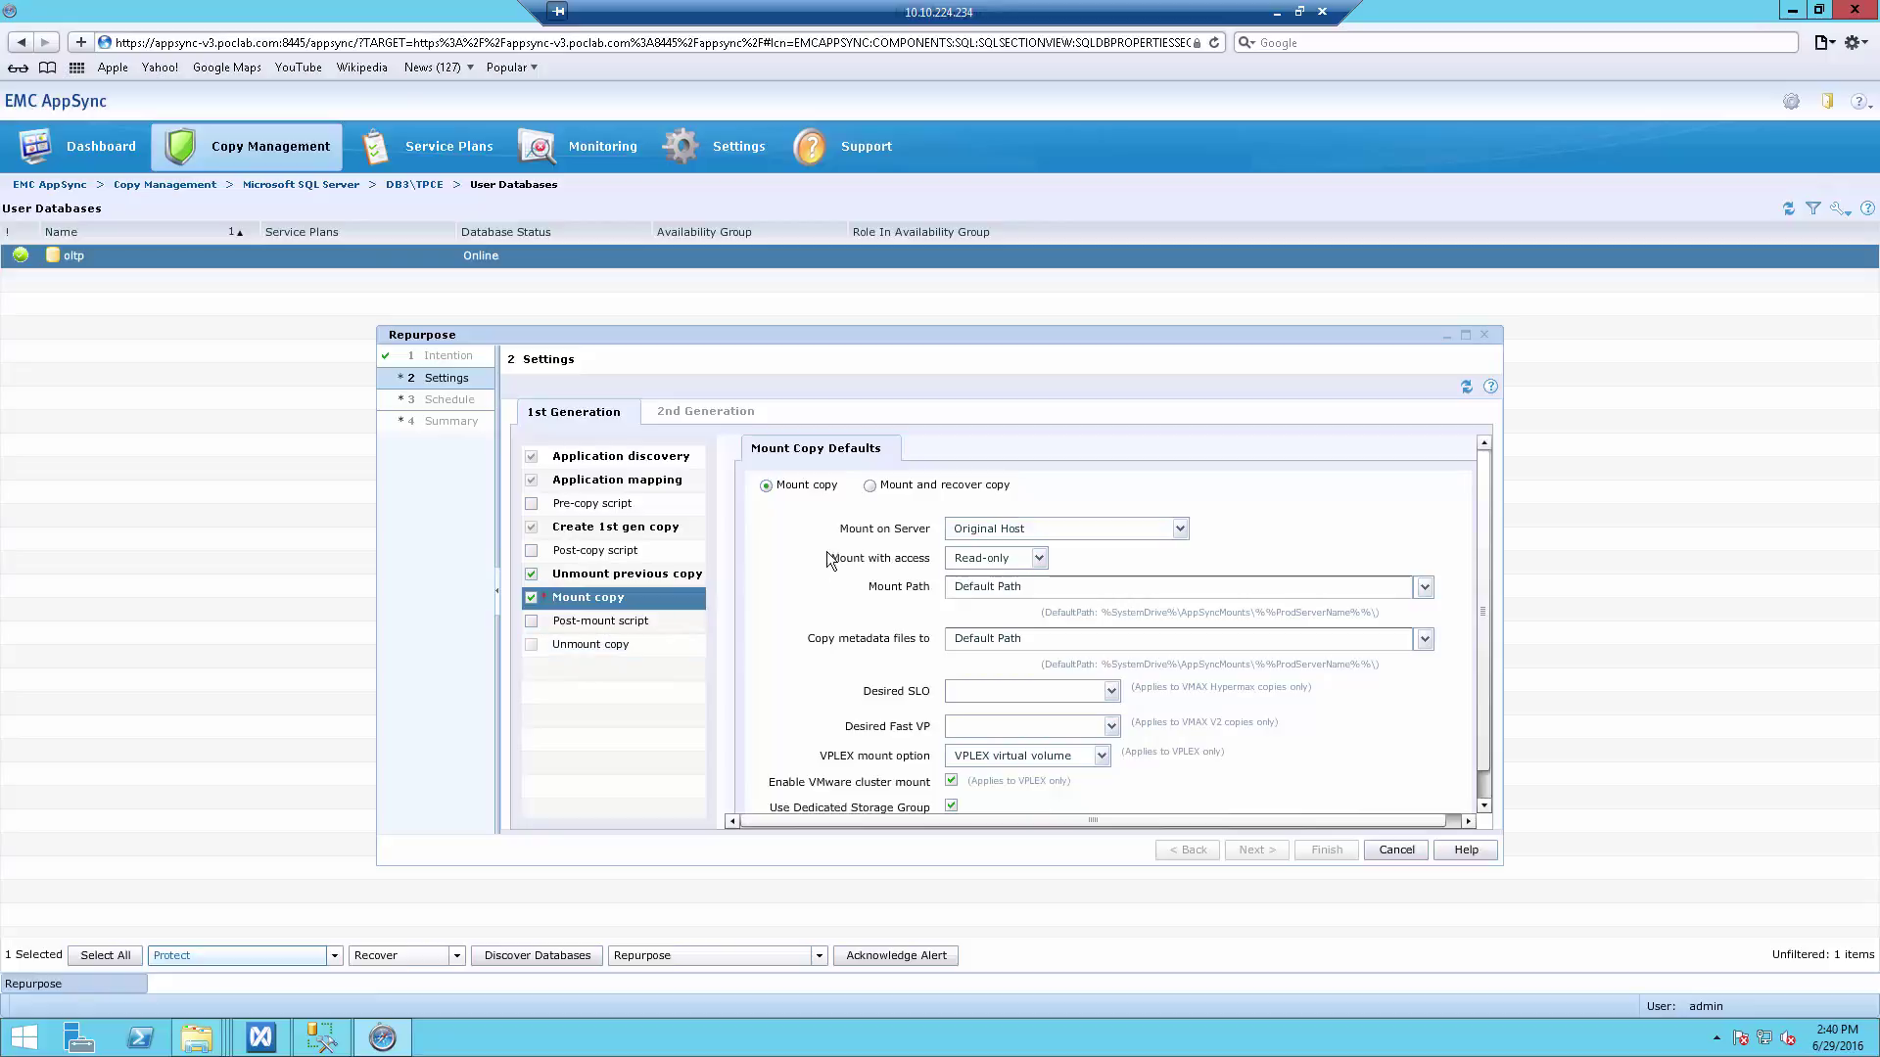
{"action": "left_click", "coordinate": [869, 489]}
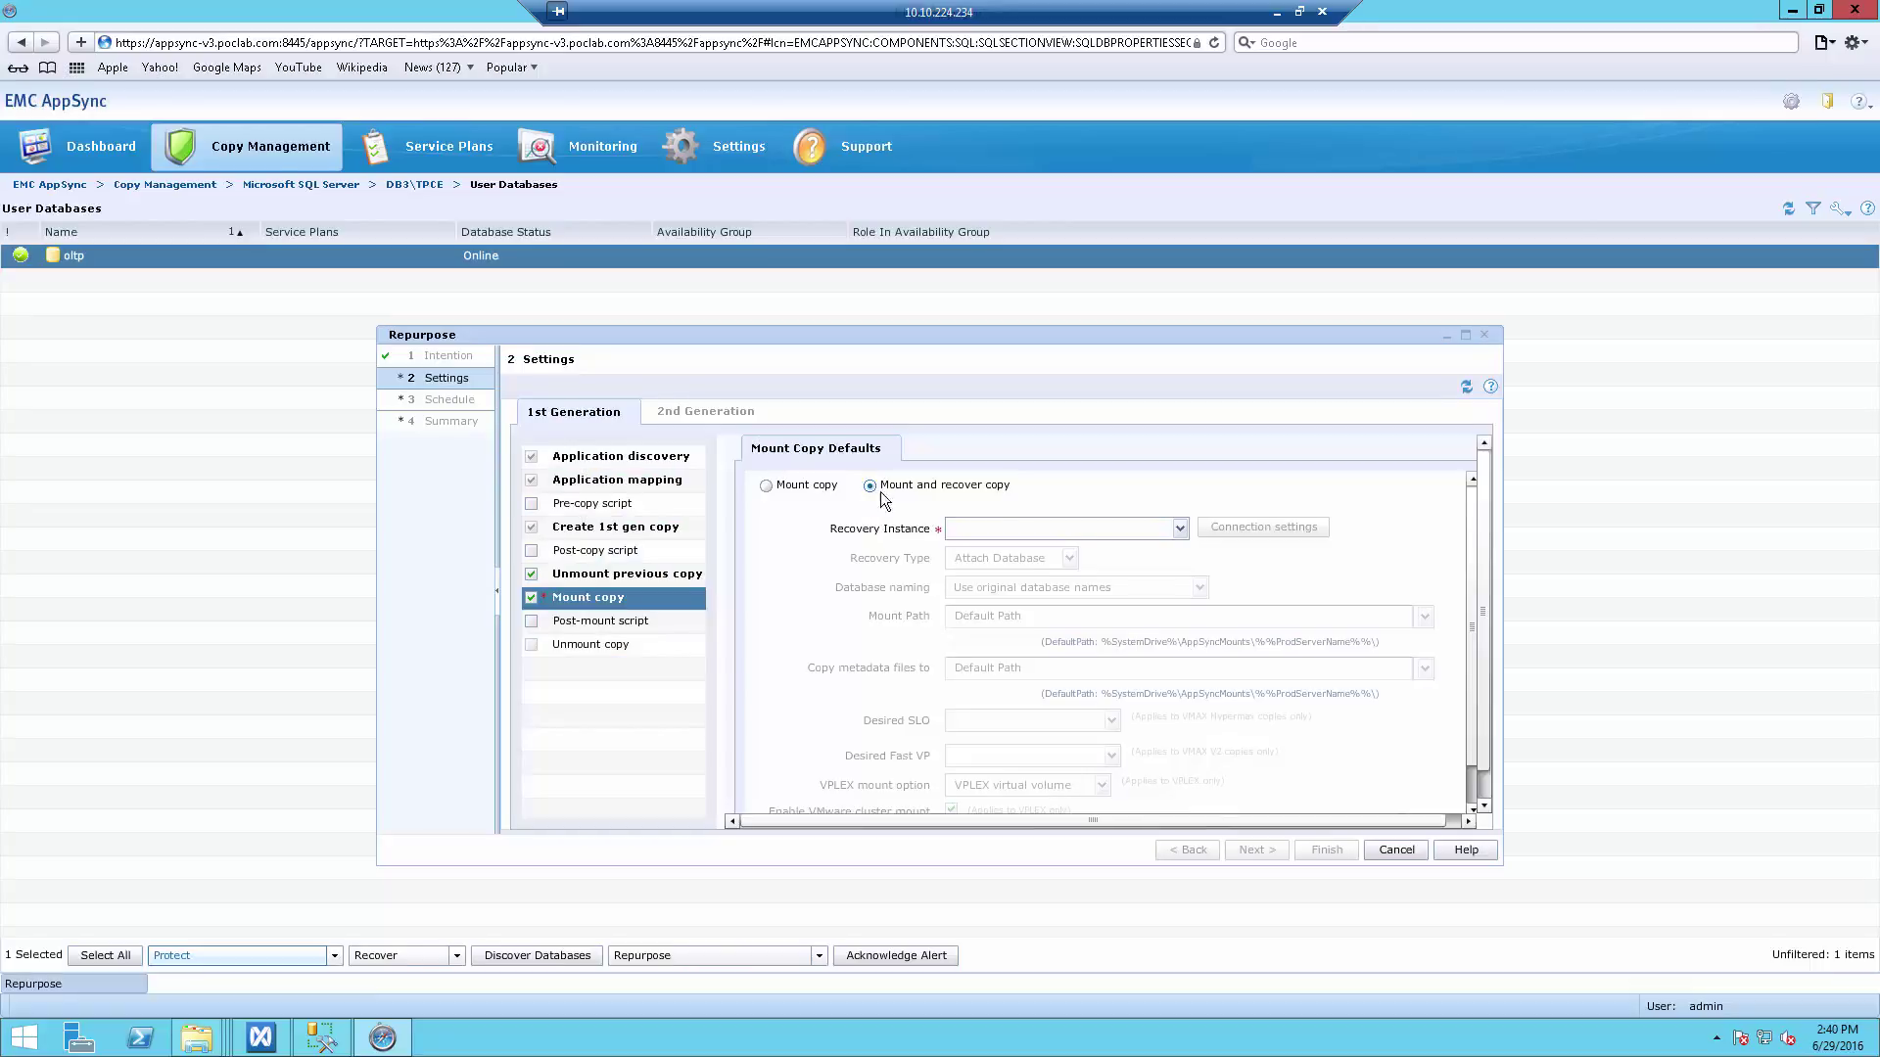
{"action": "left_click", "coordinate": [1178, 527]}
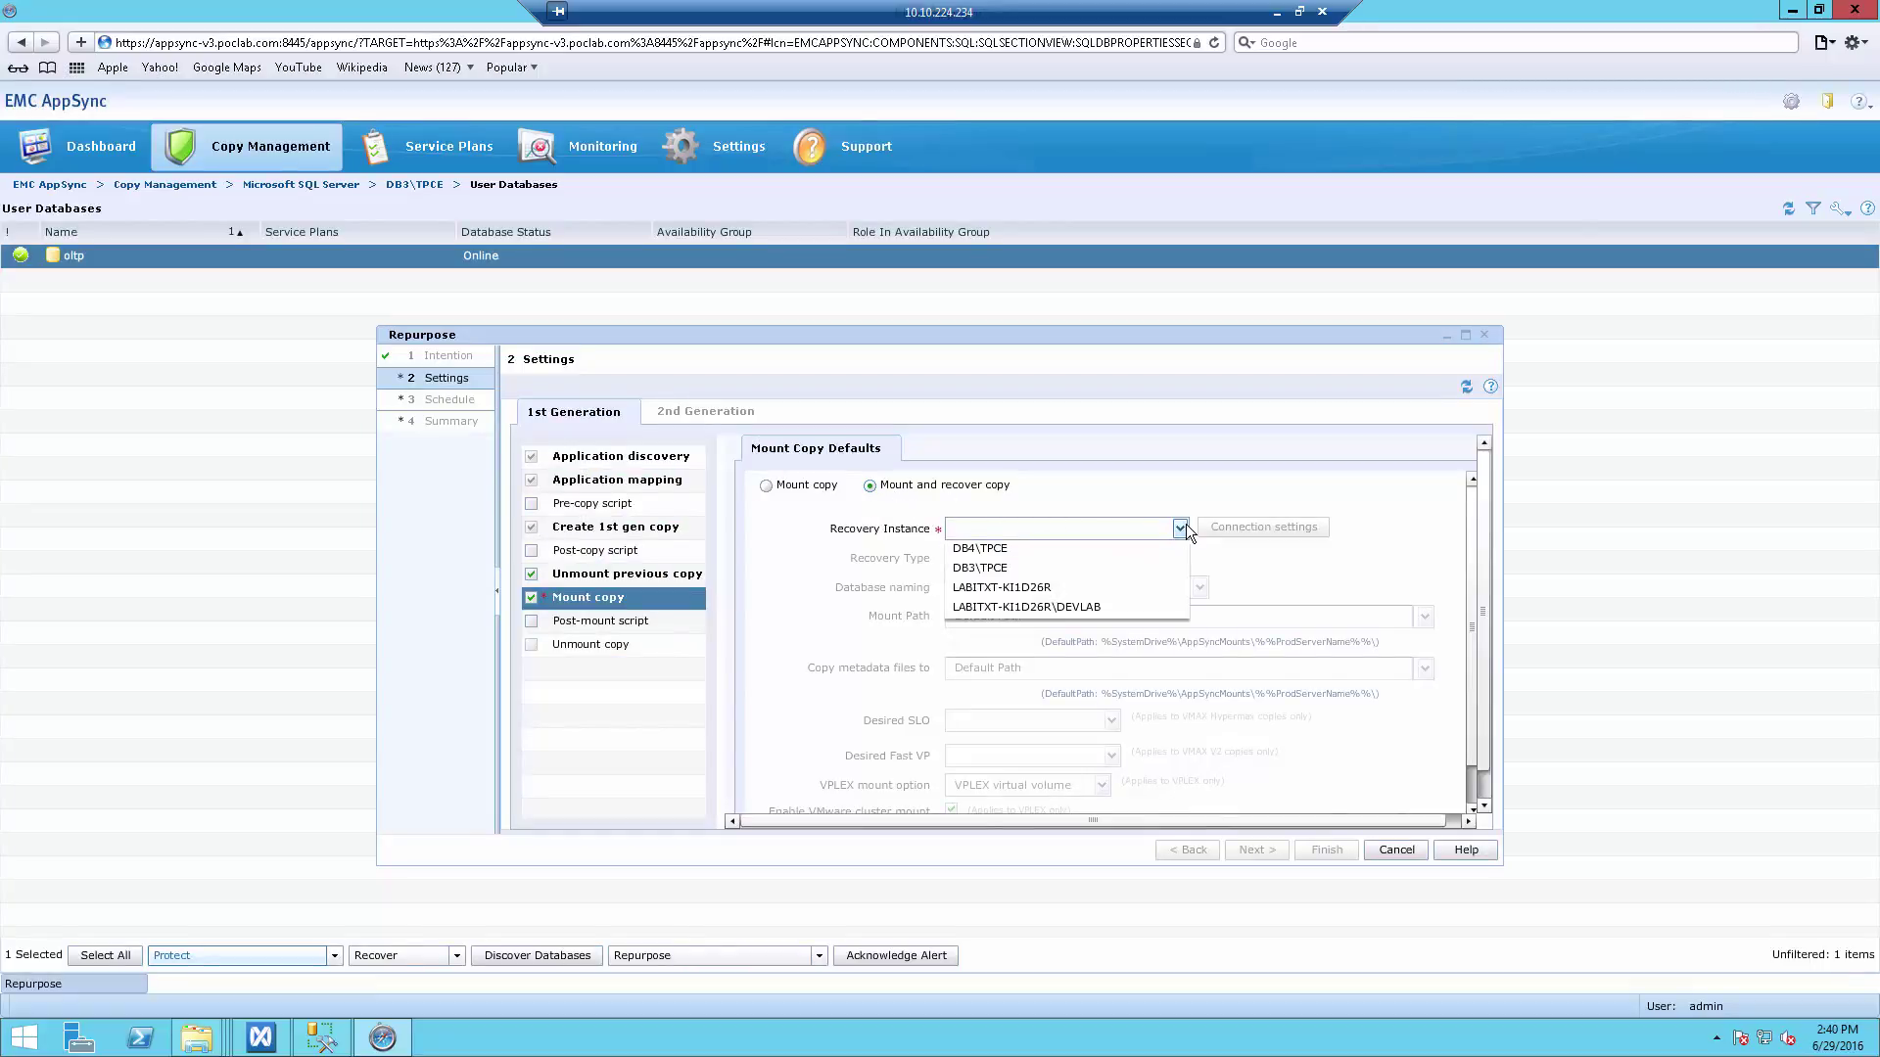
{"action": "left_click", "coordinate": [1057, 550]}
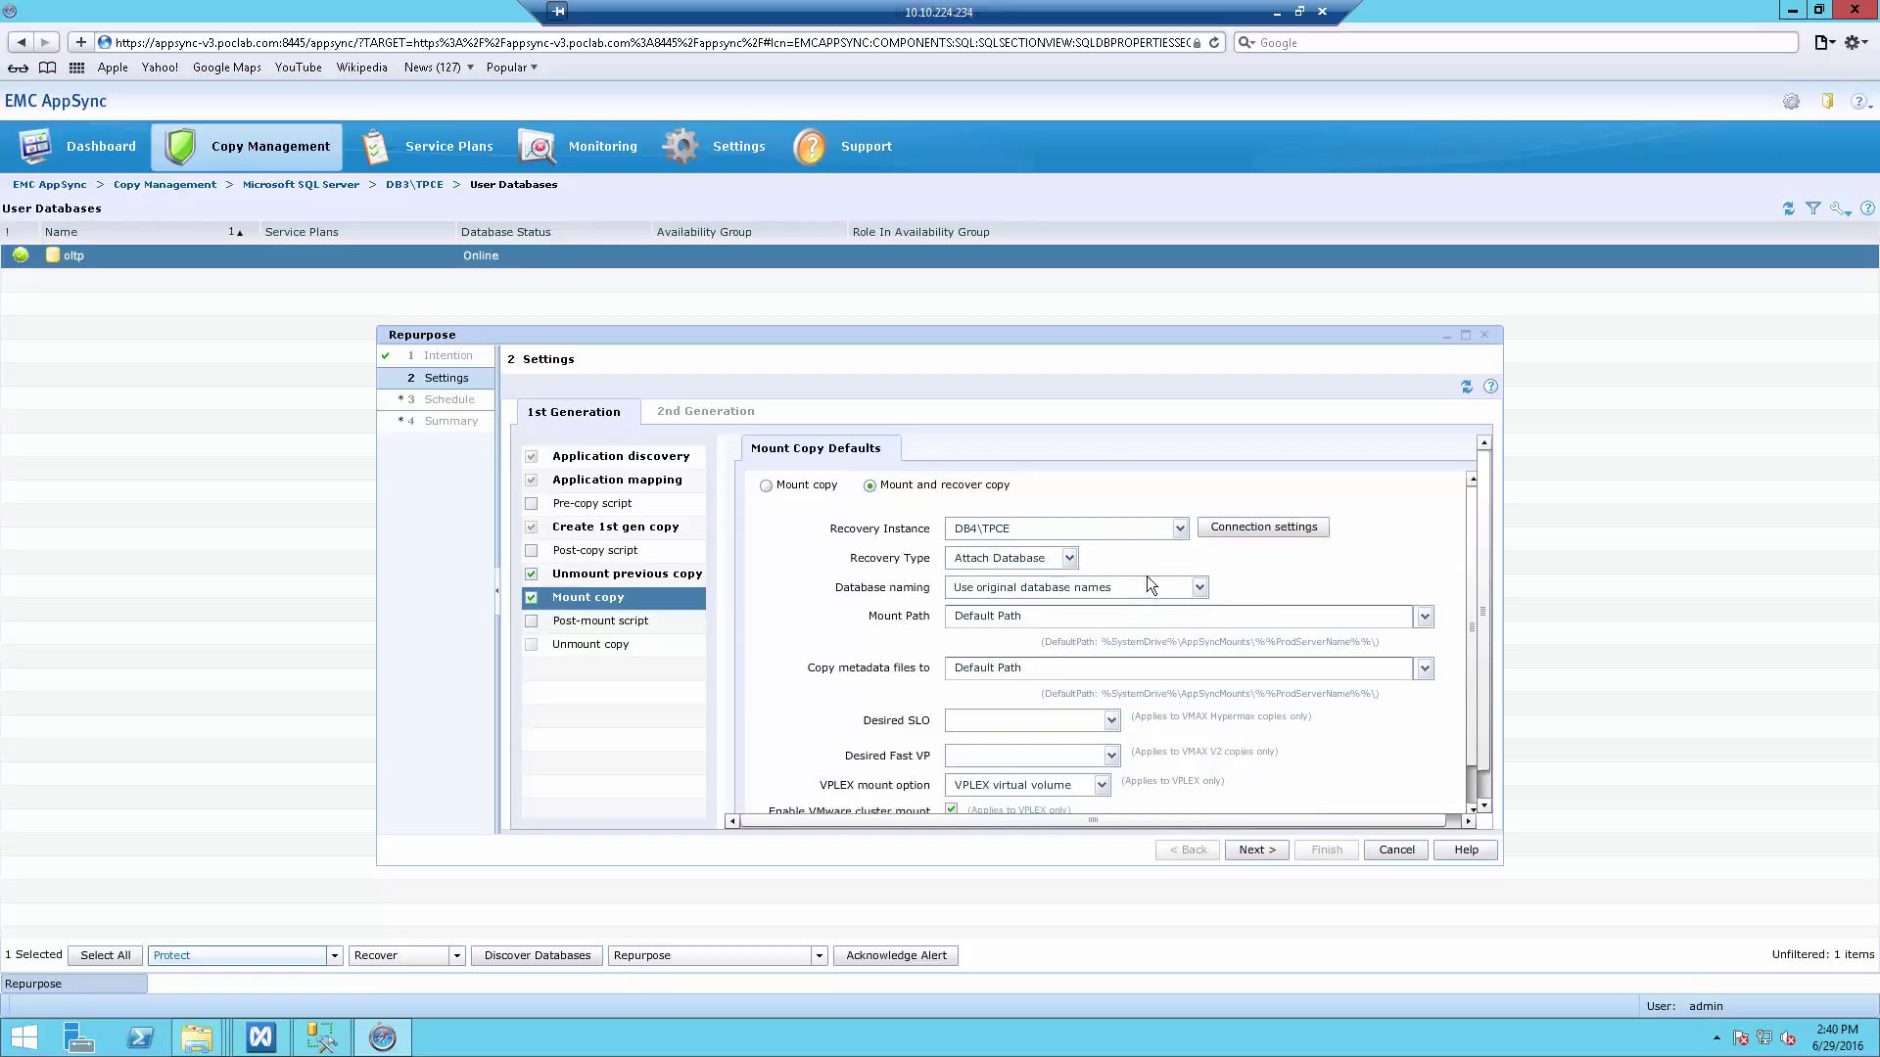
Step: Name recovered databases with suffix '_stage' and set the mount path to ...\%%ProdServerName%%\stage
{"action": "left_click", "coordinate": [1200, 588]}
{"action": "left_click", "coordinate": [1050, 630]}
{"action": "double_click", "coordinate": [1333, 584]}
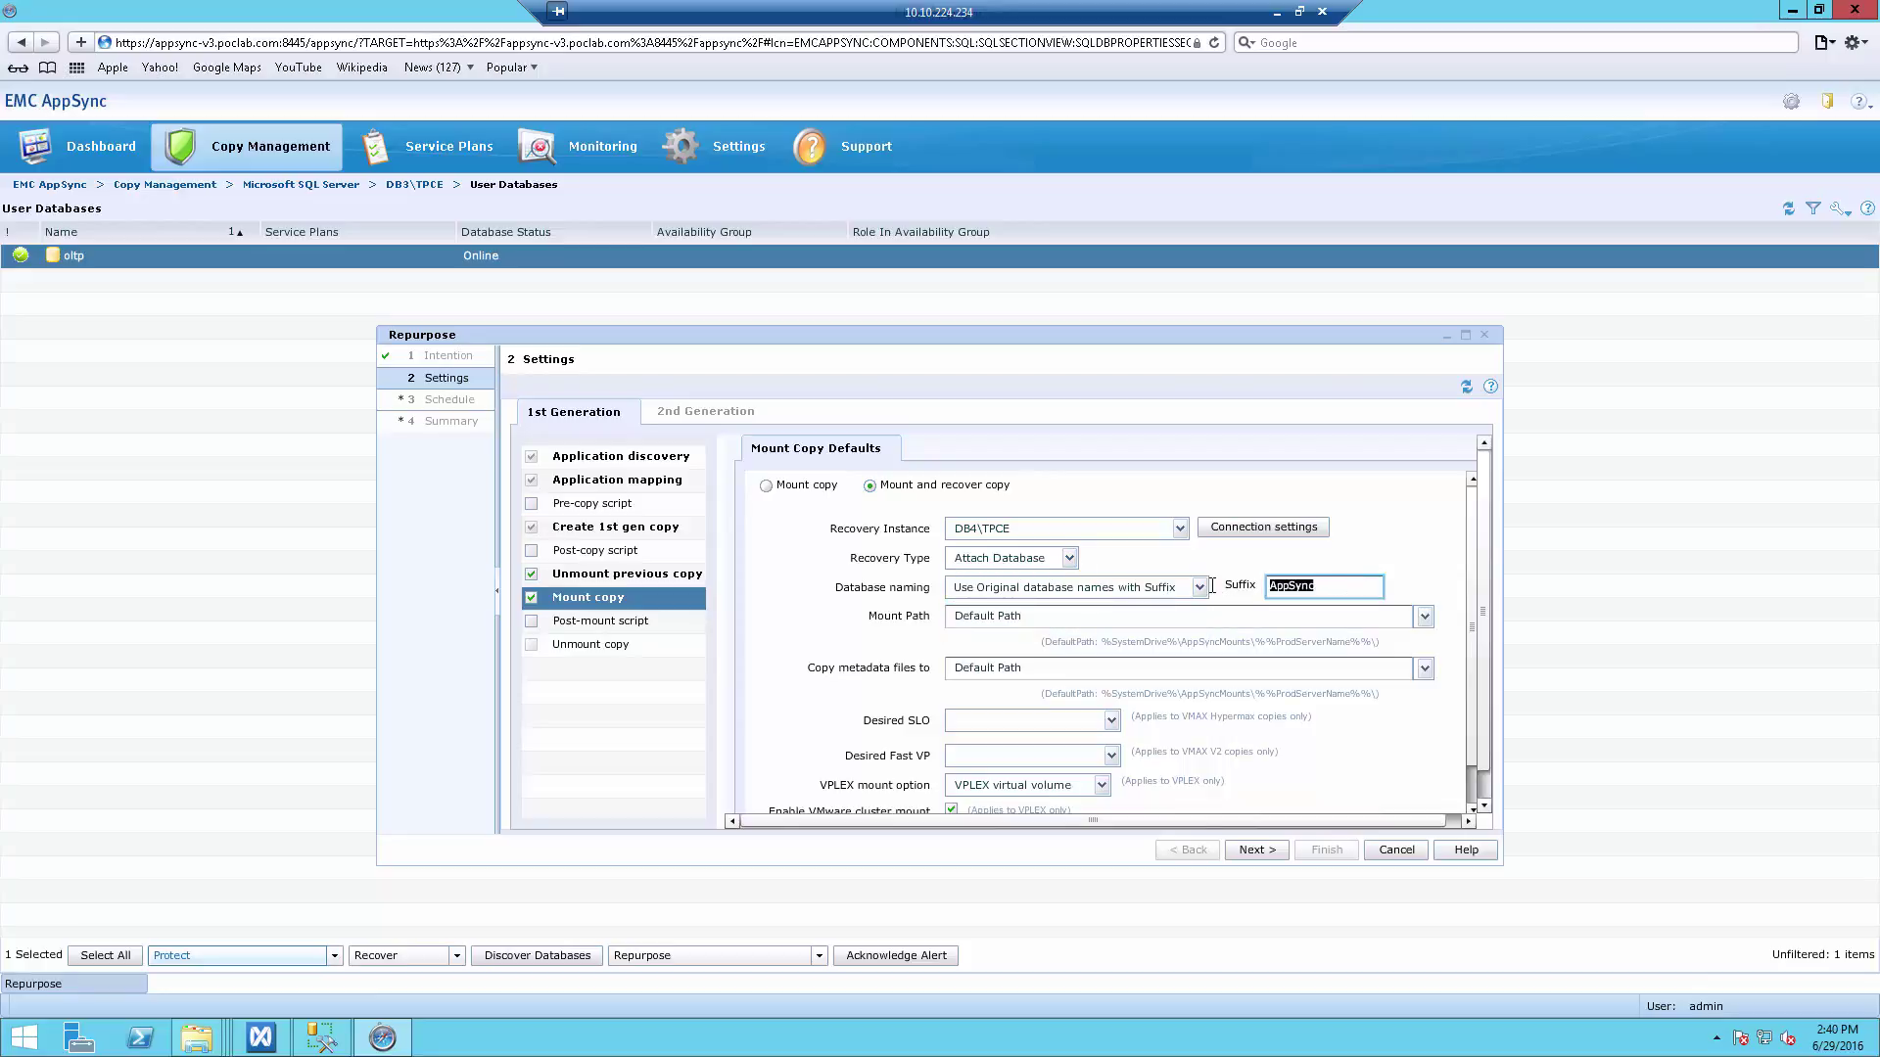
{"action": "type", "text": "_stage"}
{"action": "left_click_drag", "start_coordinate": [1102, 642], "coordinate": [1381, 637]}
{"action": "key", "text": "ctrl+c"}
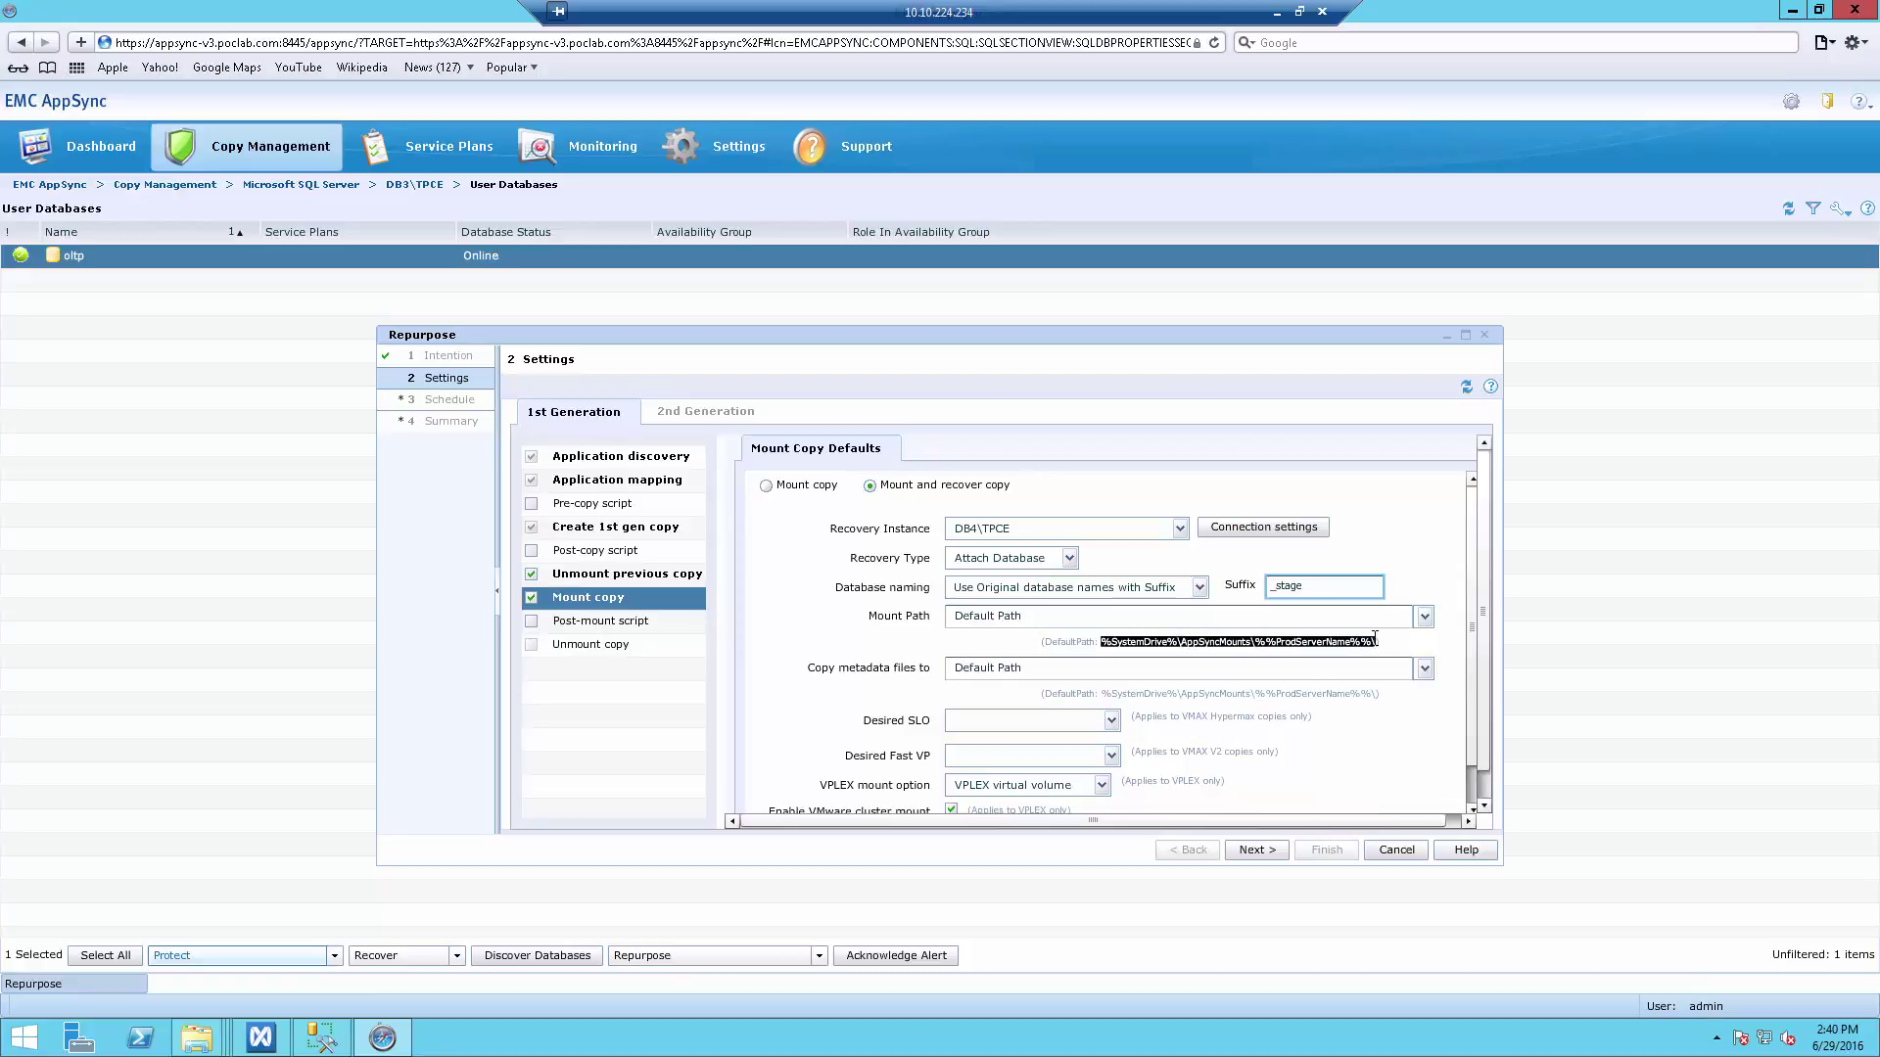
{"action": "left_click", "coordinate": [985, 615]}
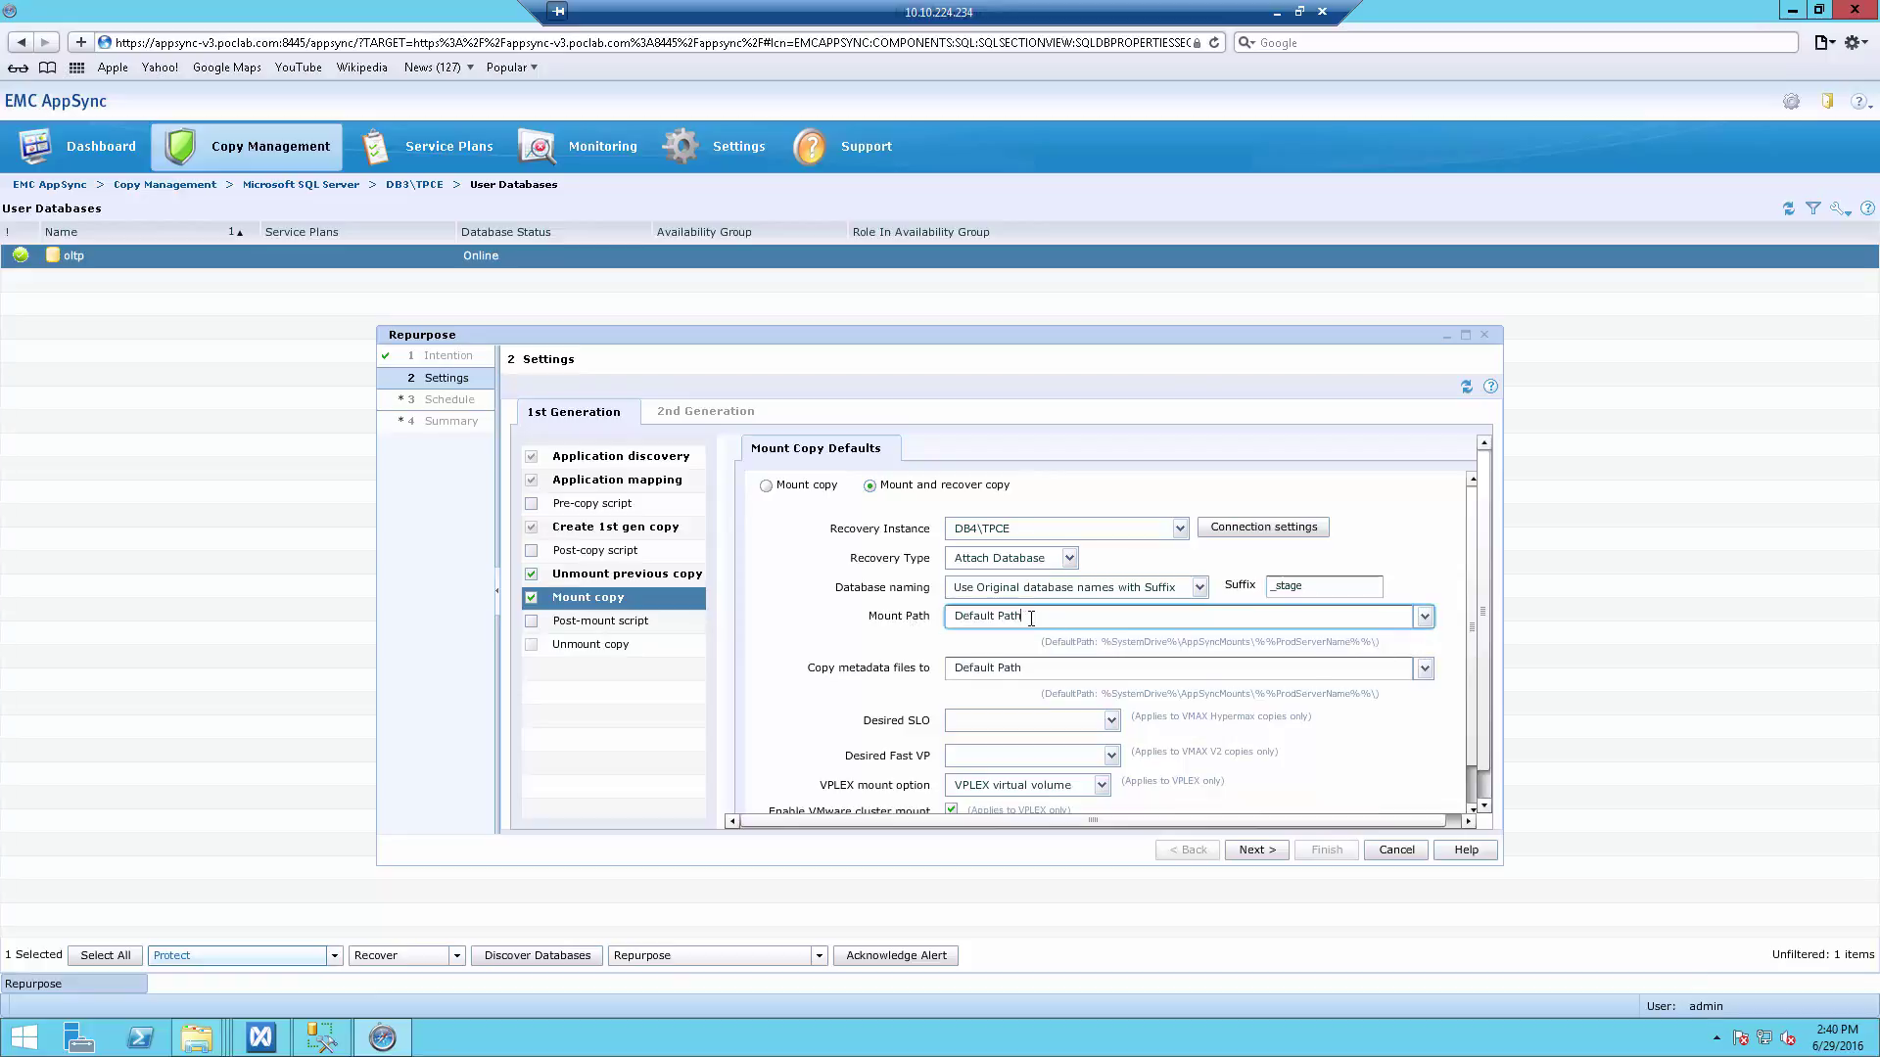
{"action": "key", "text": "ctrl+a"}
{"action": "key", "text": "ctrl+v"}
{"action": "type", "text": "stage"}
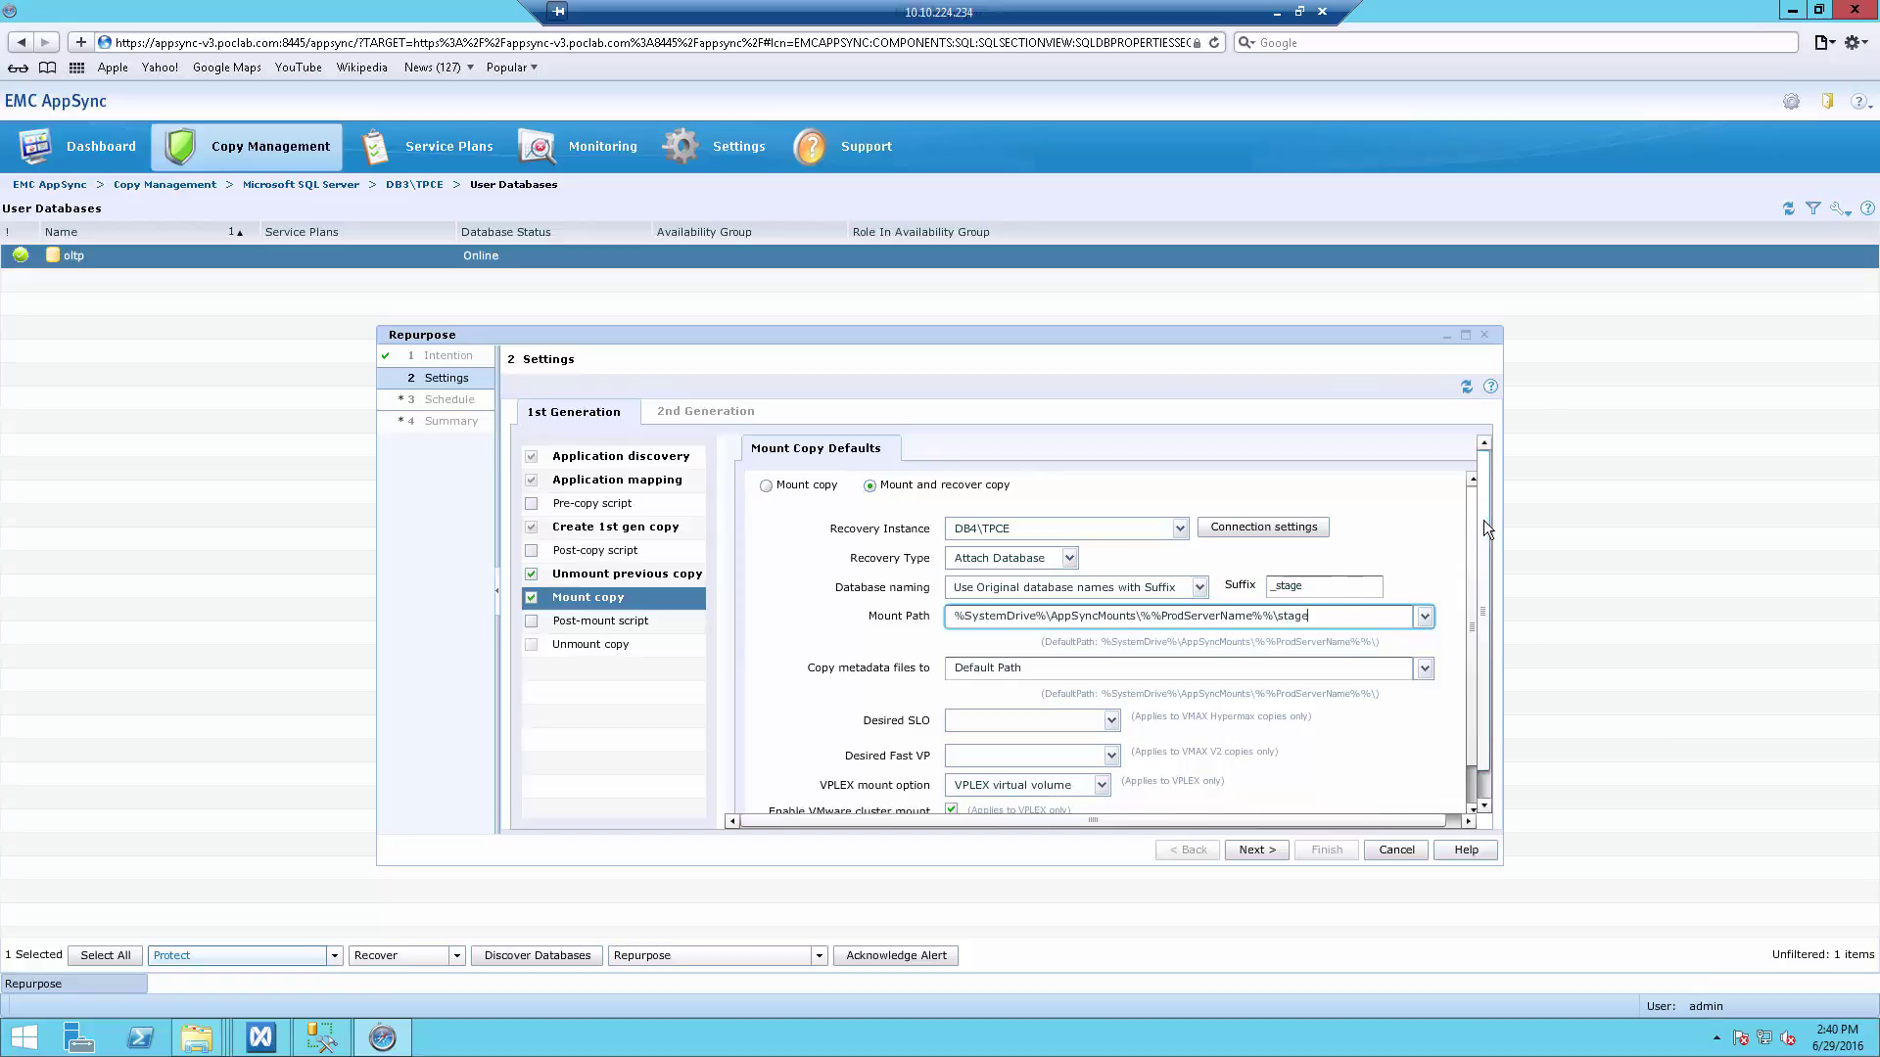
{"action": "left_click_drag", "start_coordinate": [1474, 527], "coordinate": [1479, 595]}
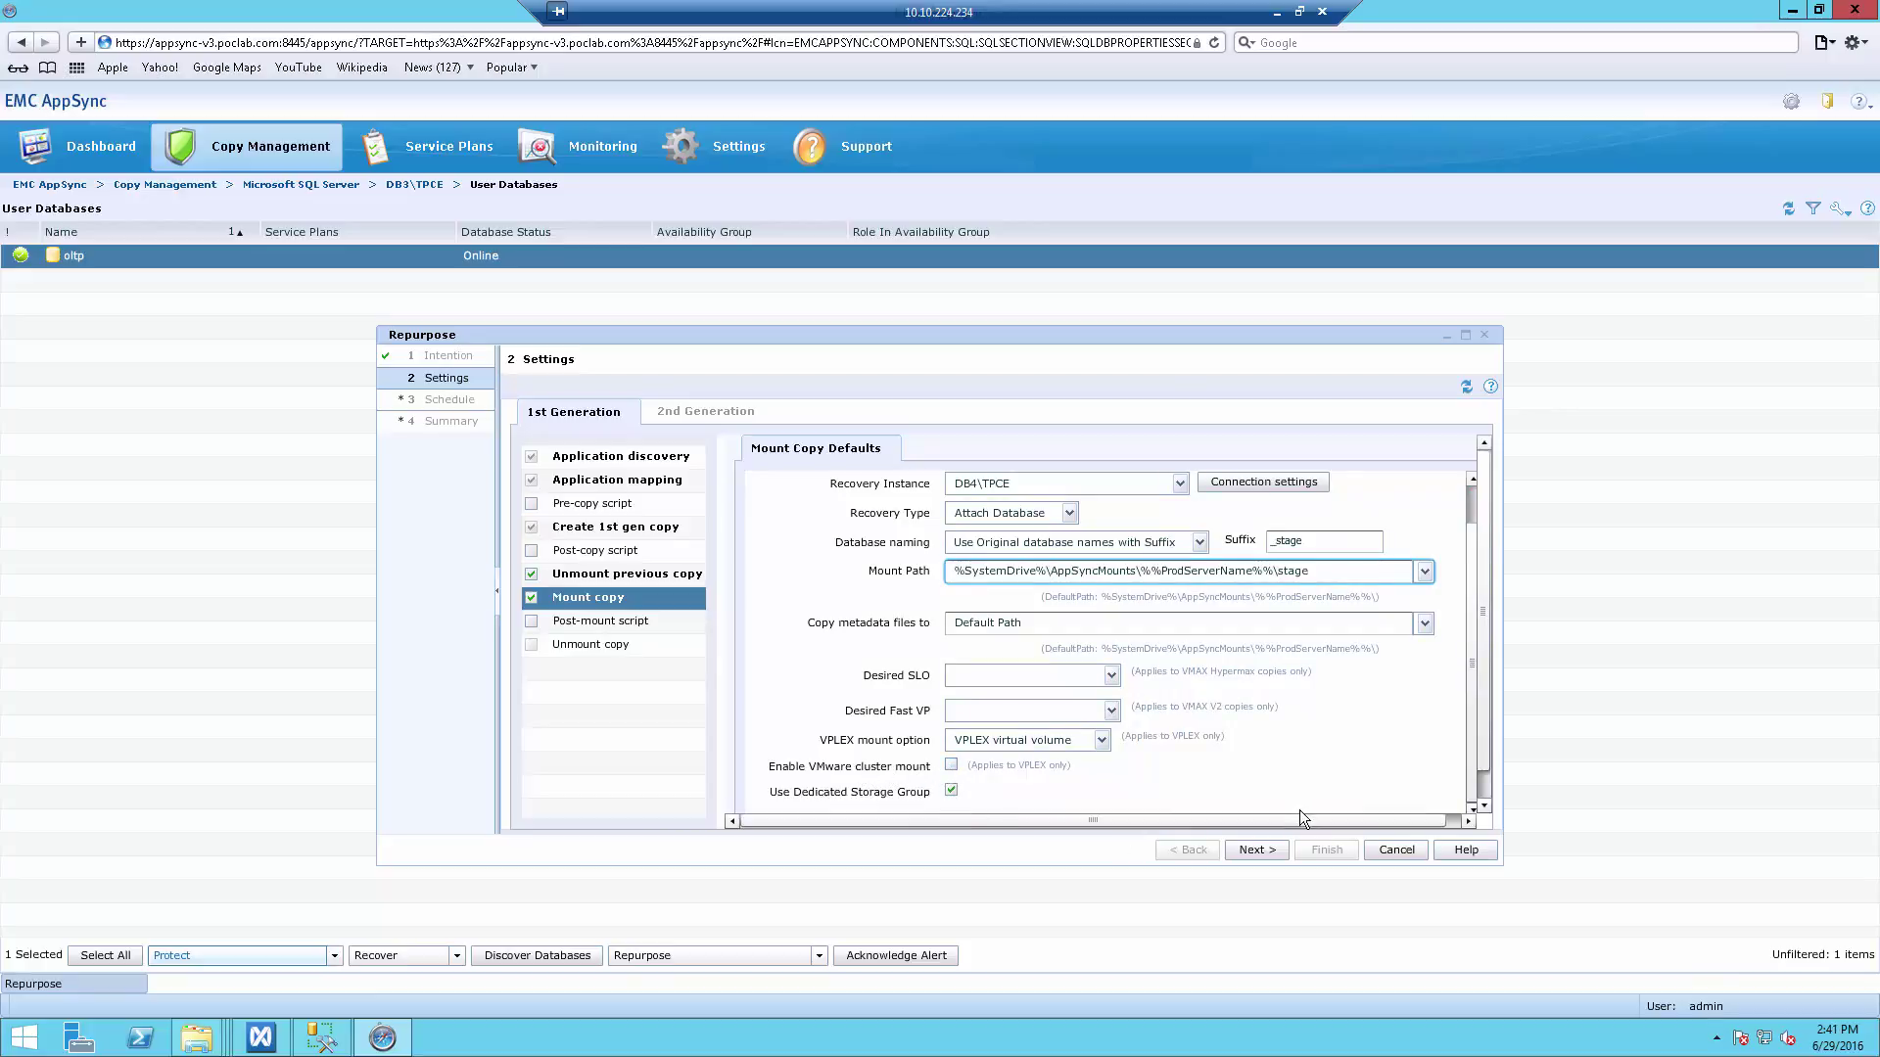
Step: Add dataMasking.bat as the post-mount script with run-as username and password
{"action": "left_click", "coordinate": [529, 622]}
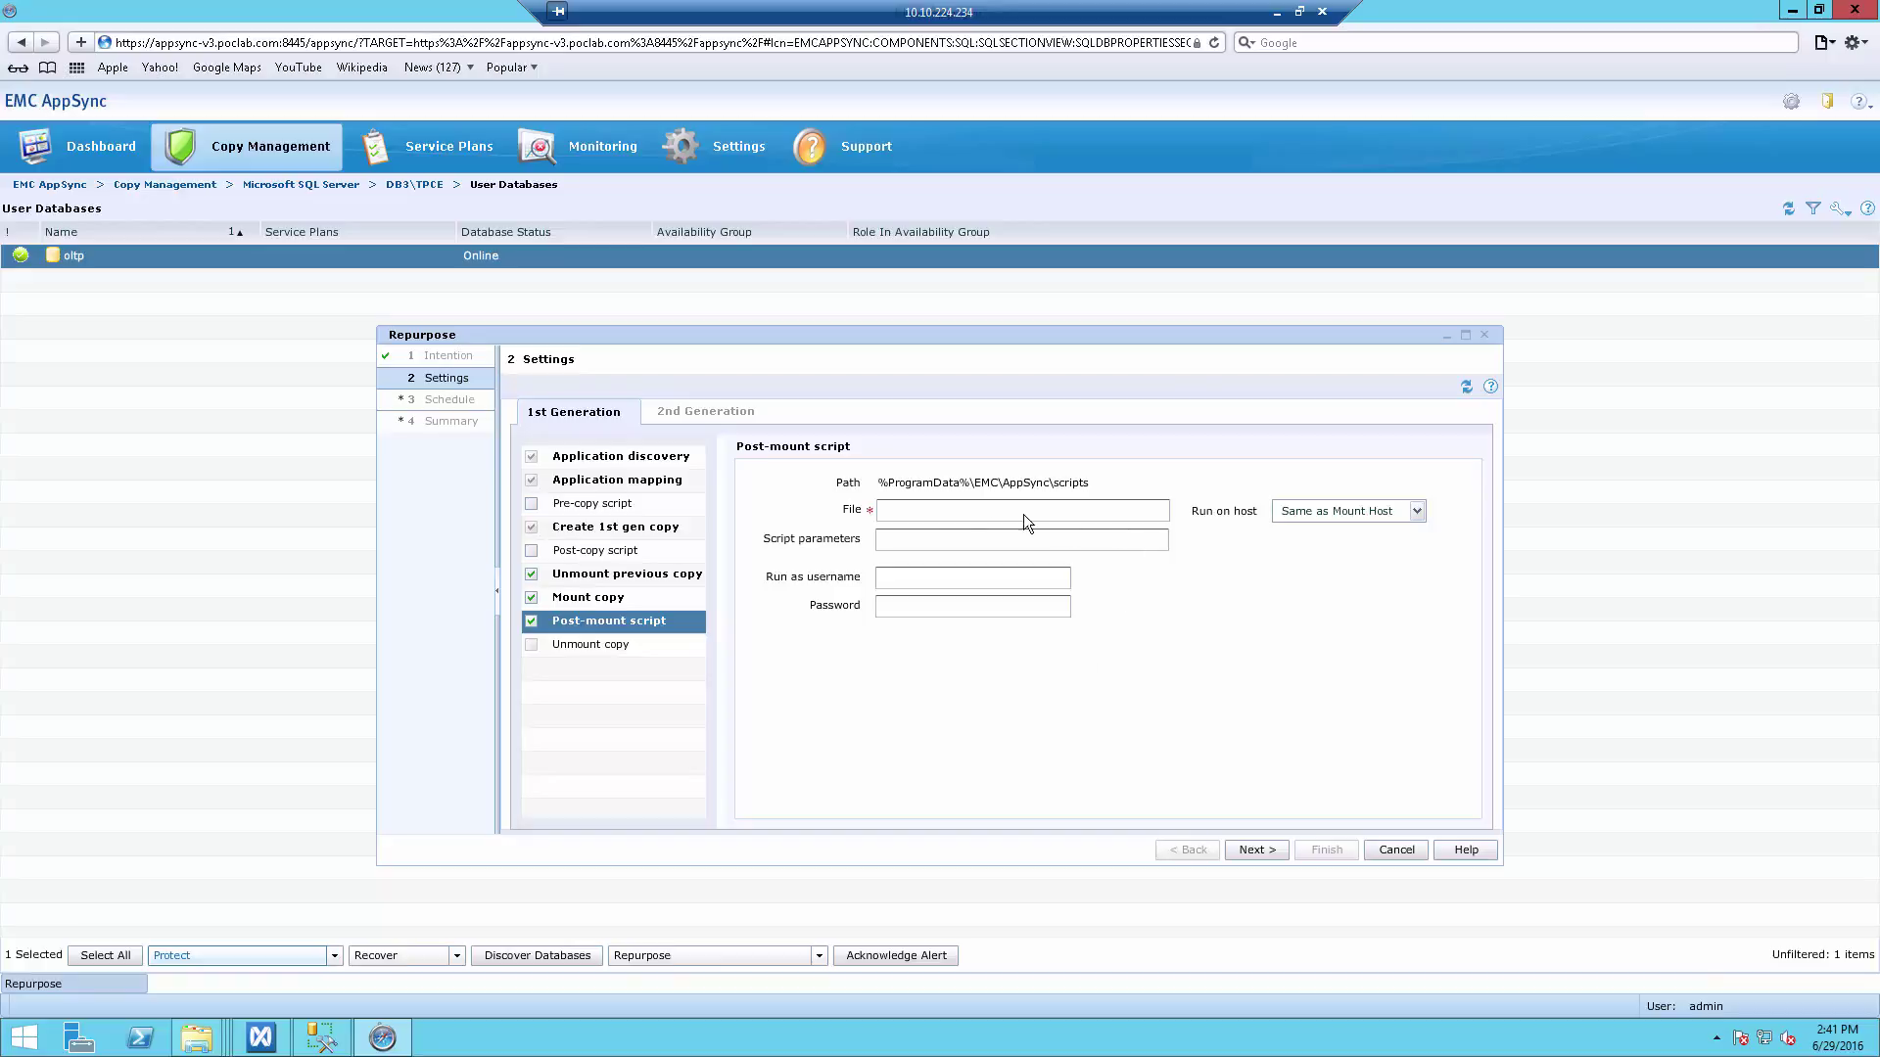
{"action": "left_click", "coordinate": [955, 512]}
{"action": "type", "text": "dataMasking.bat"}
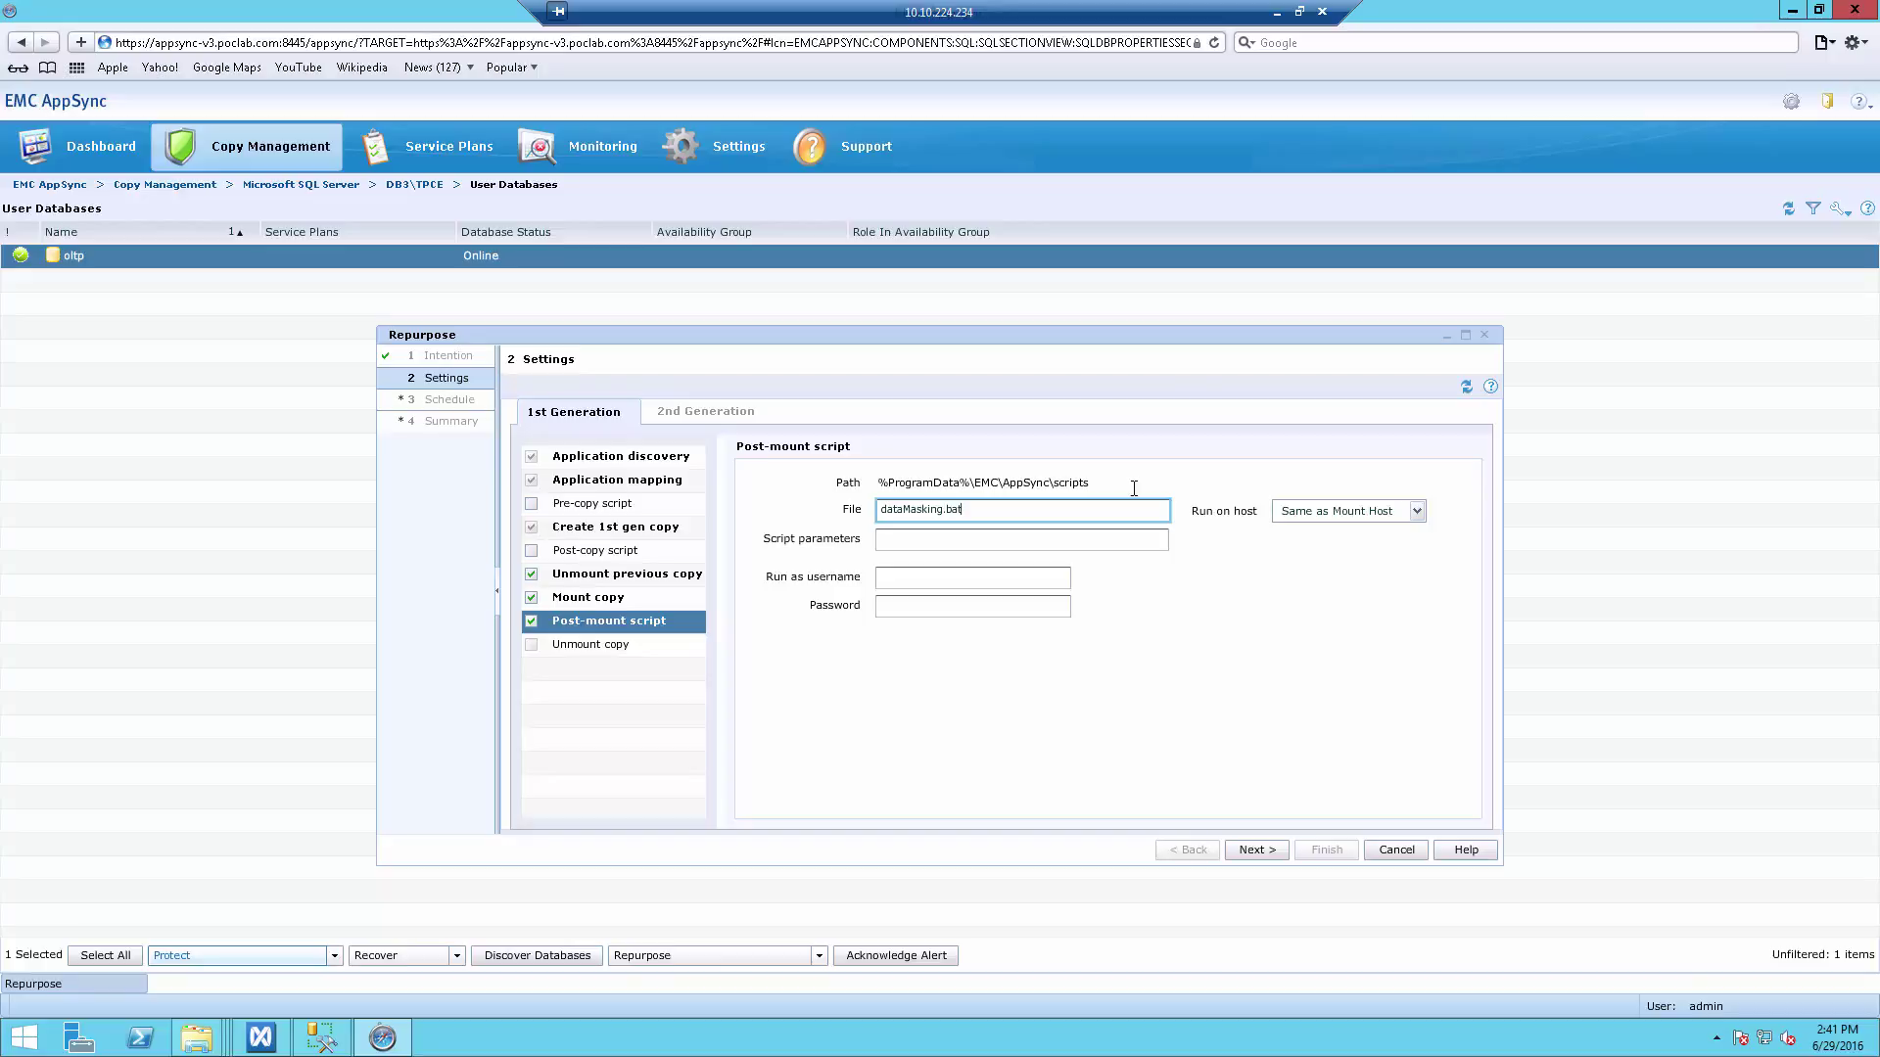
{"action": "left_click", "coordinate": [947, 584]}
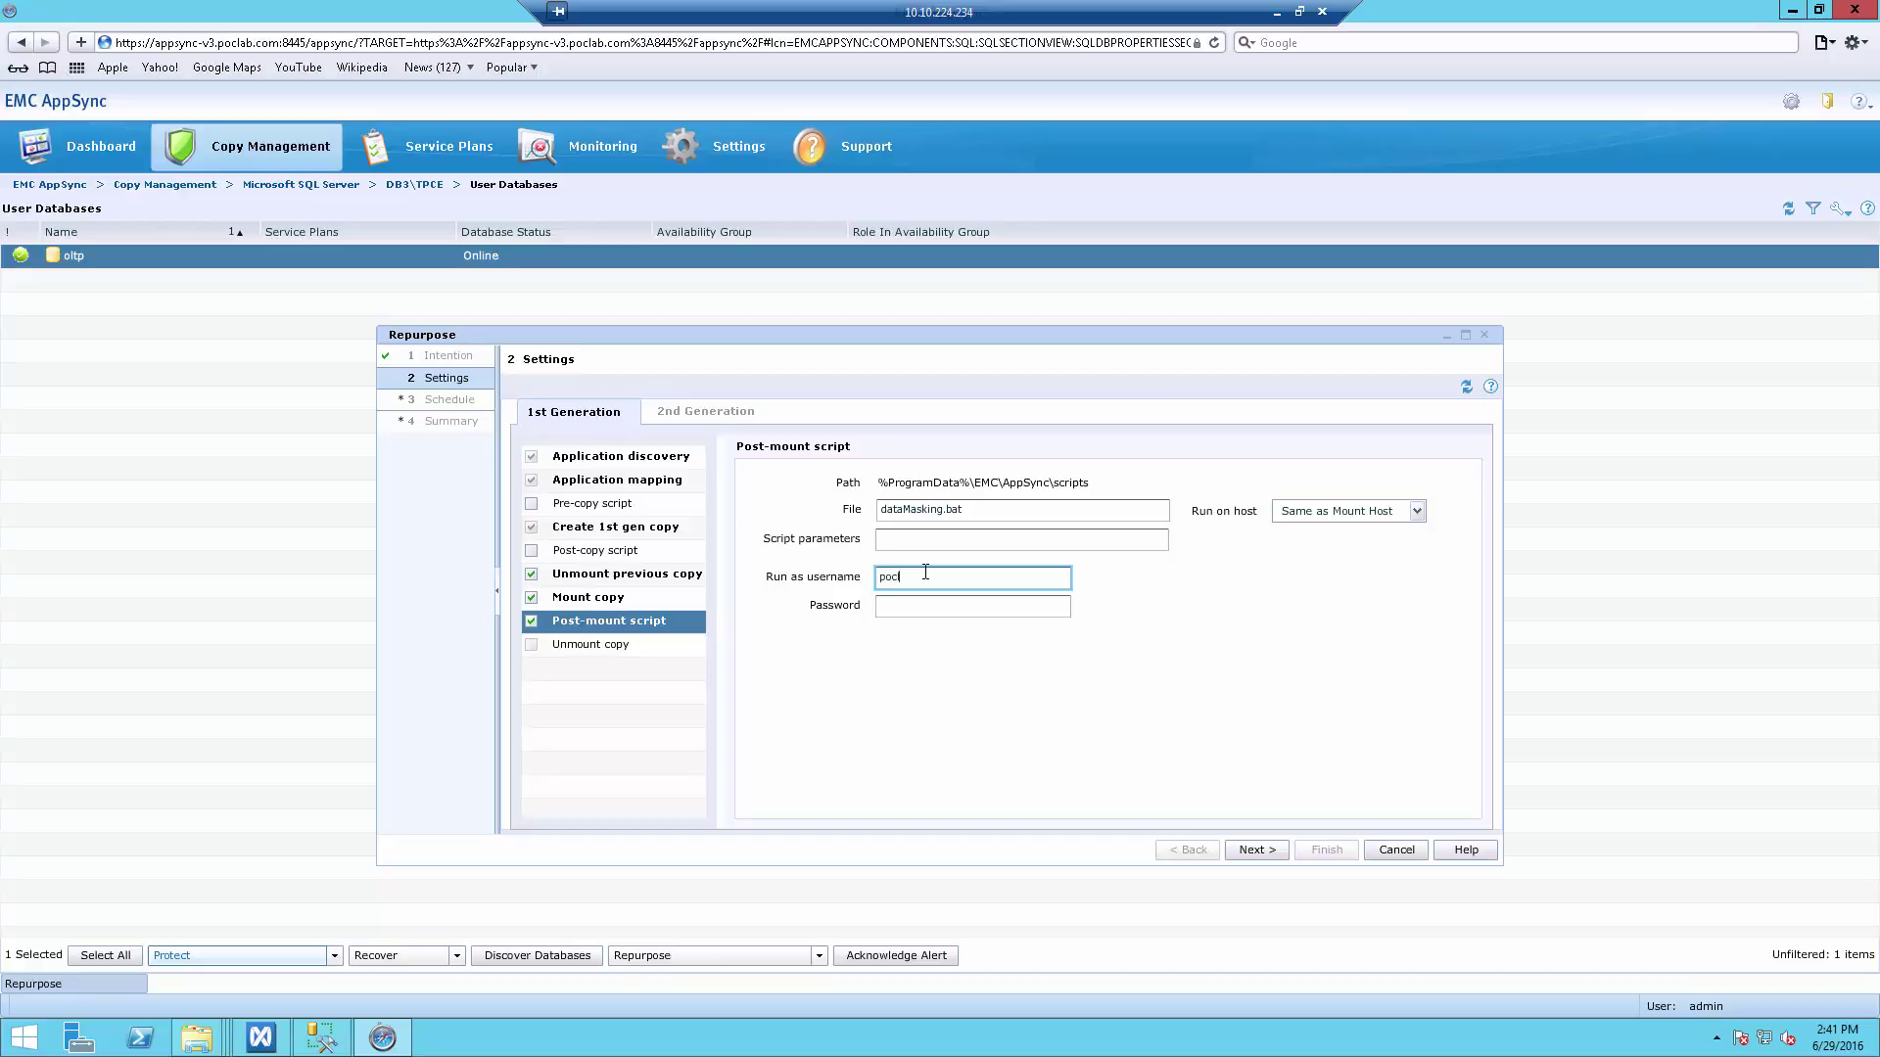
{"action": "type", "text": "administrator"}
{"action": "key", "text": "Tab"}
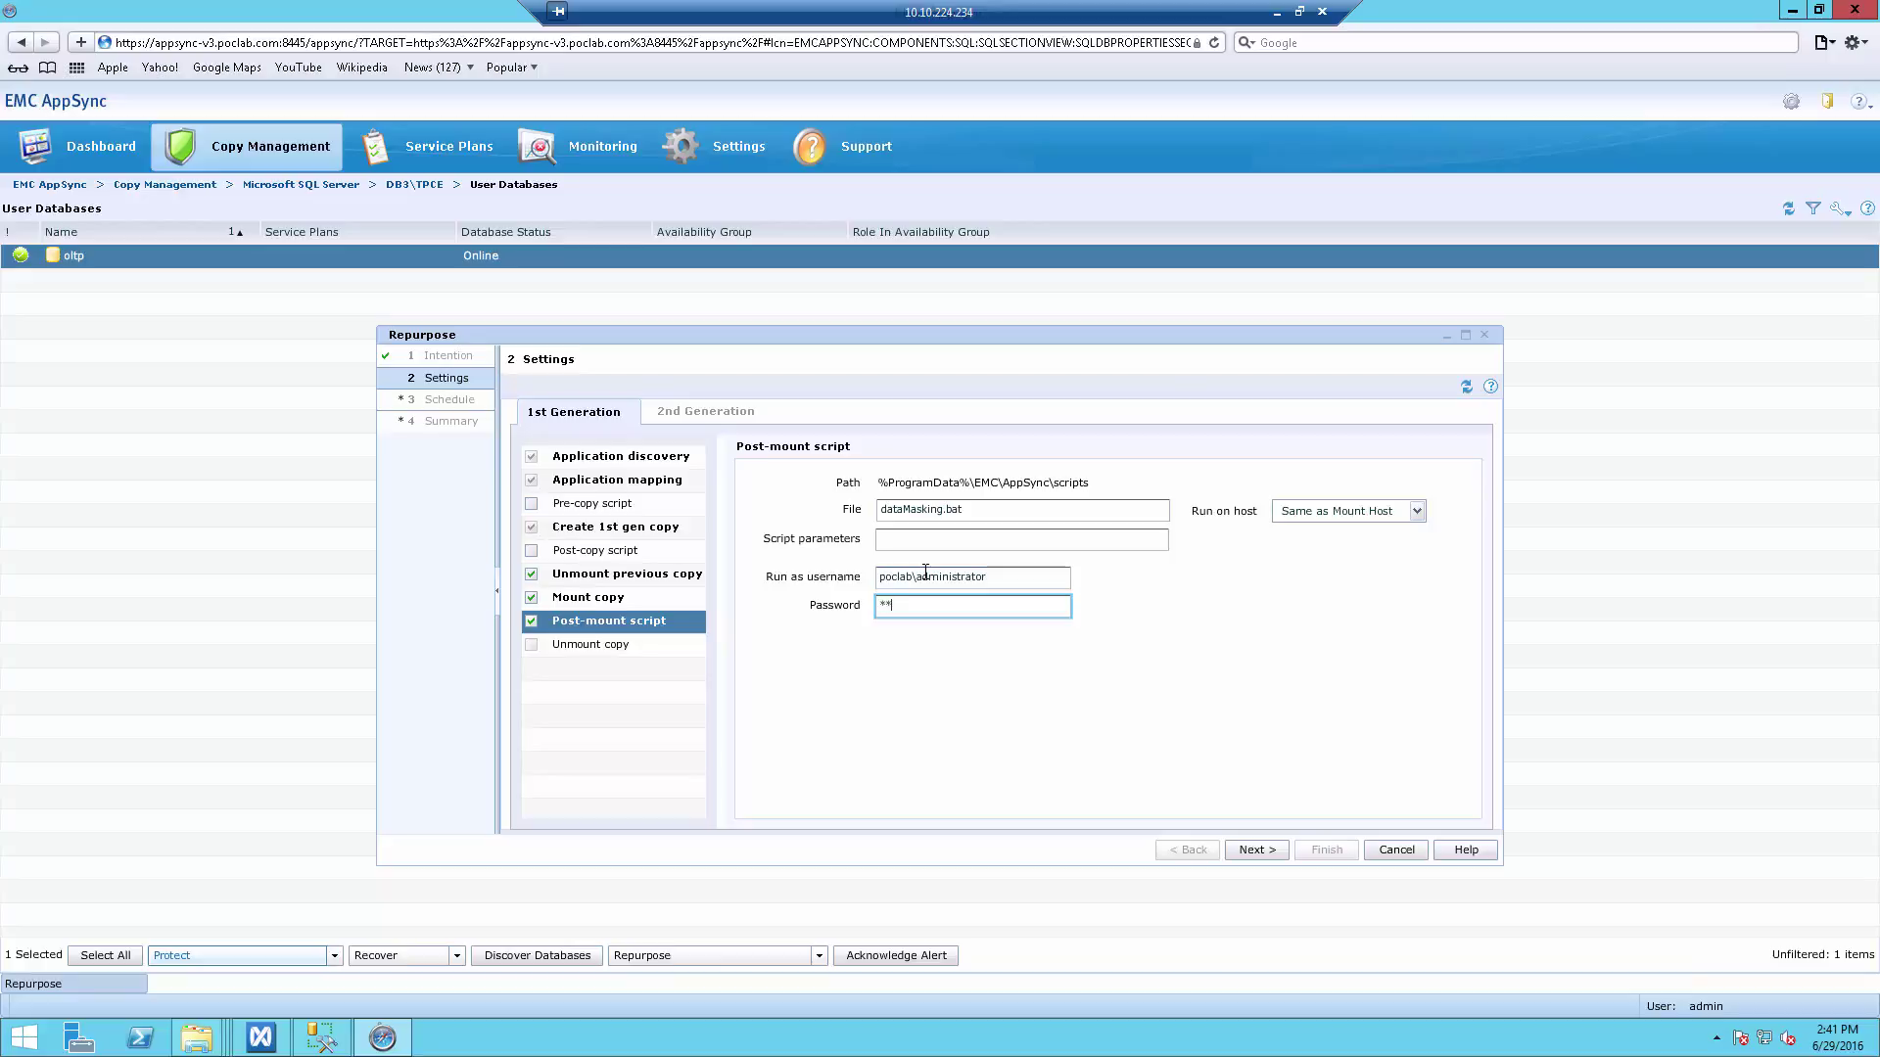
{"action": "type", "text": "***"}
Step: Finish the wizard to create the stage copy and dismiss the progress report
{"action": "left_click", "coordinate": [1257, 853]}
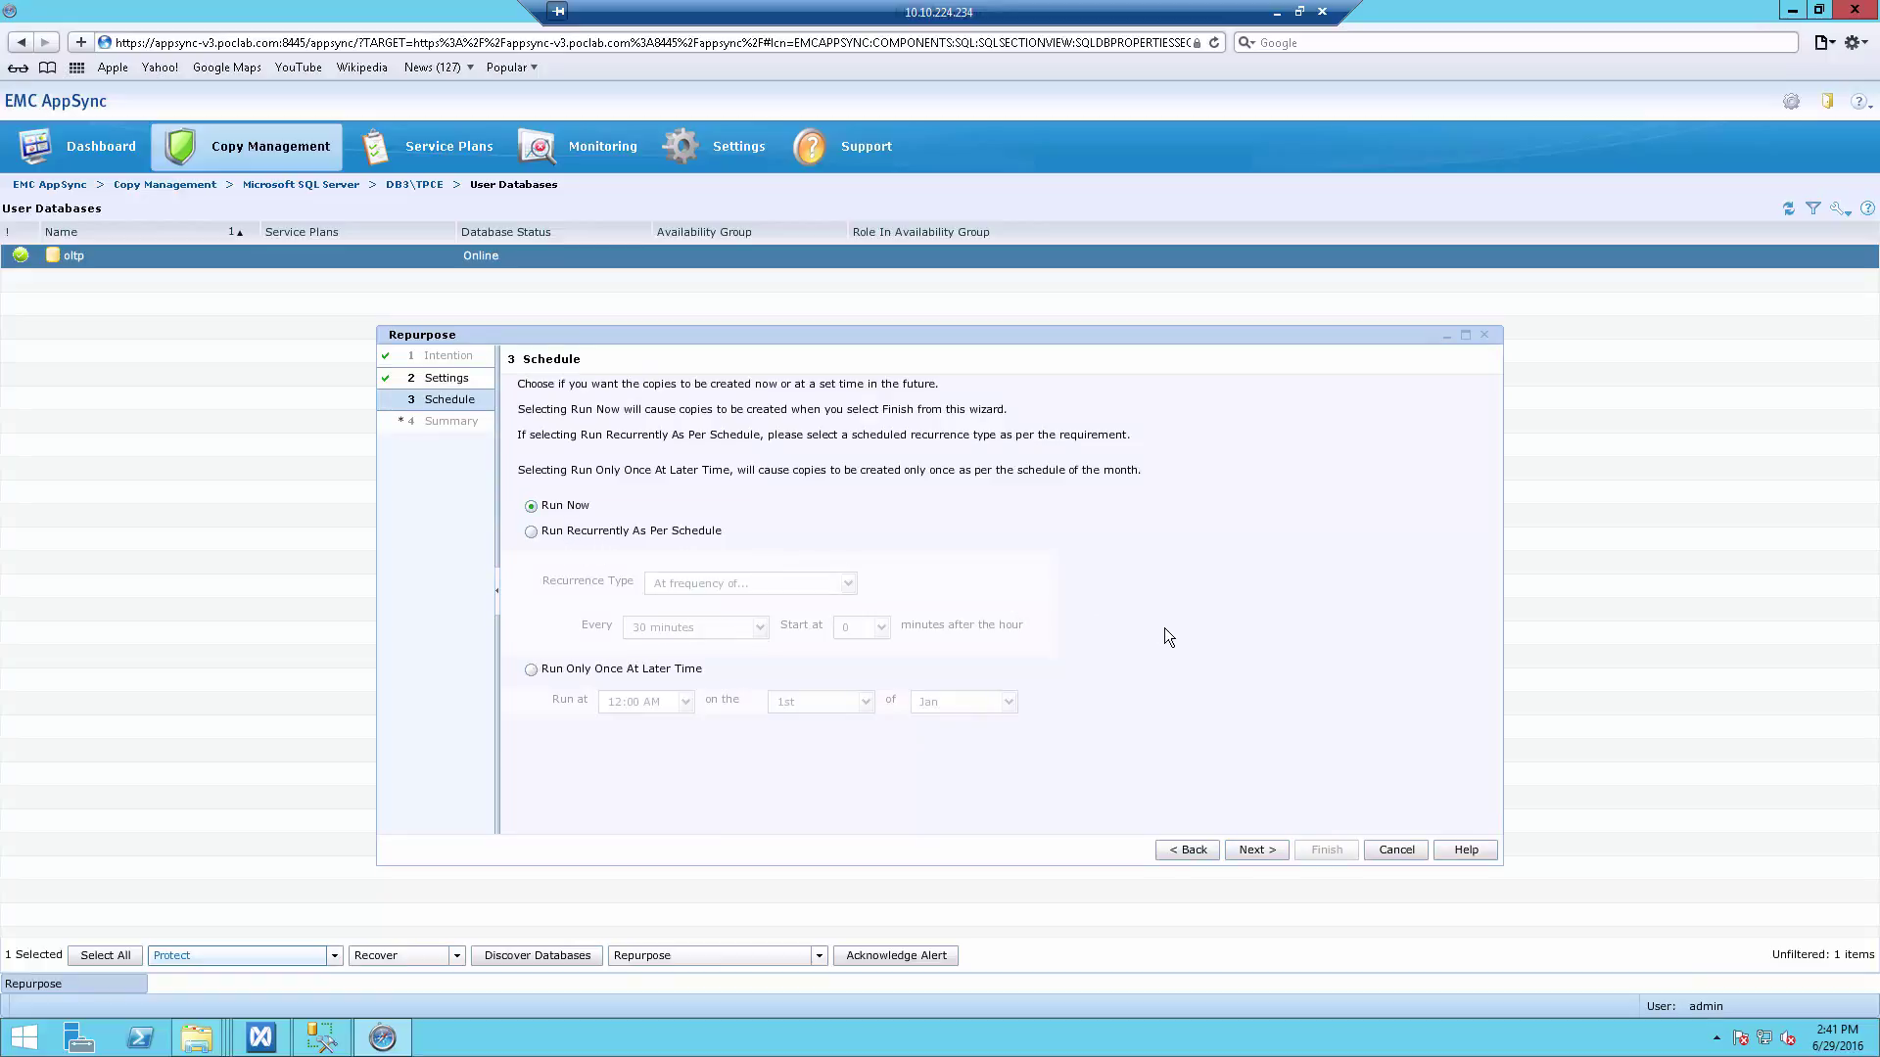
{"action": "left_click", "coordinate": [1253, 853]}
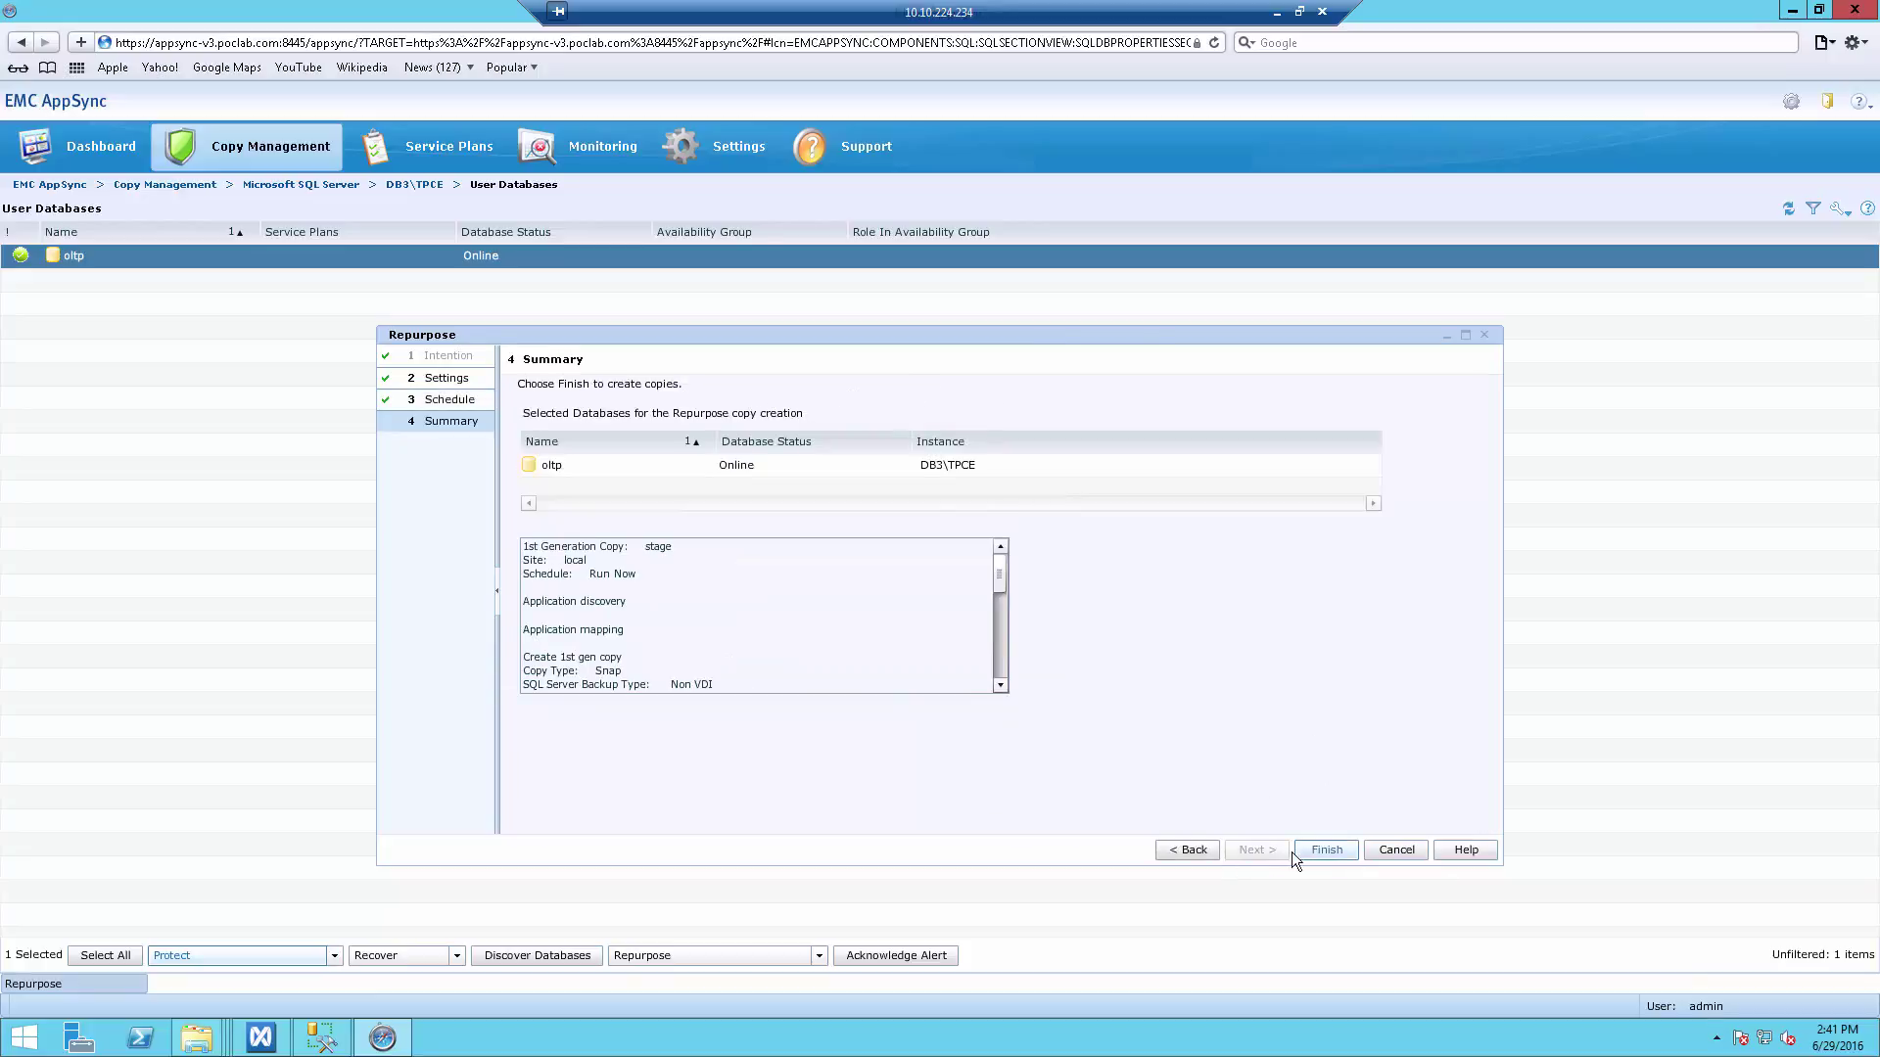
{"action": "left_click", "coordinate": [1326, 850]}
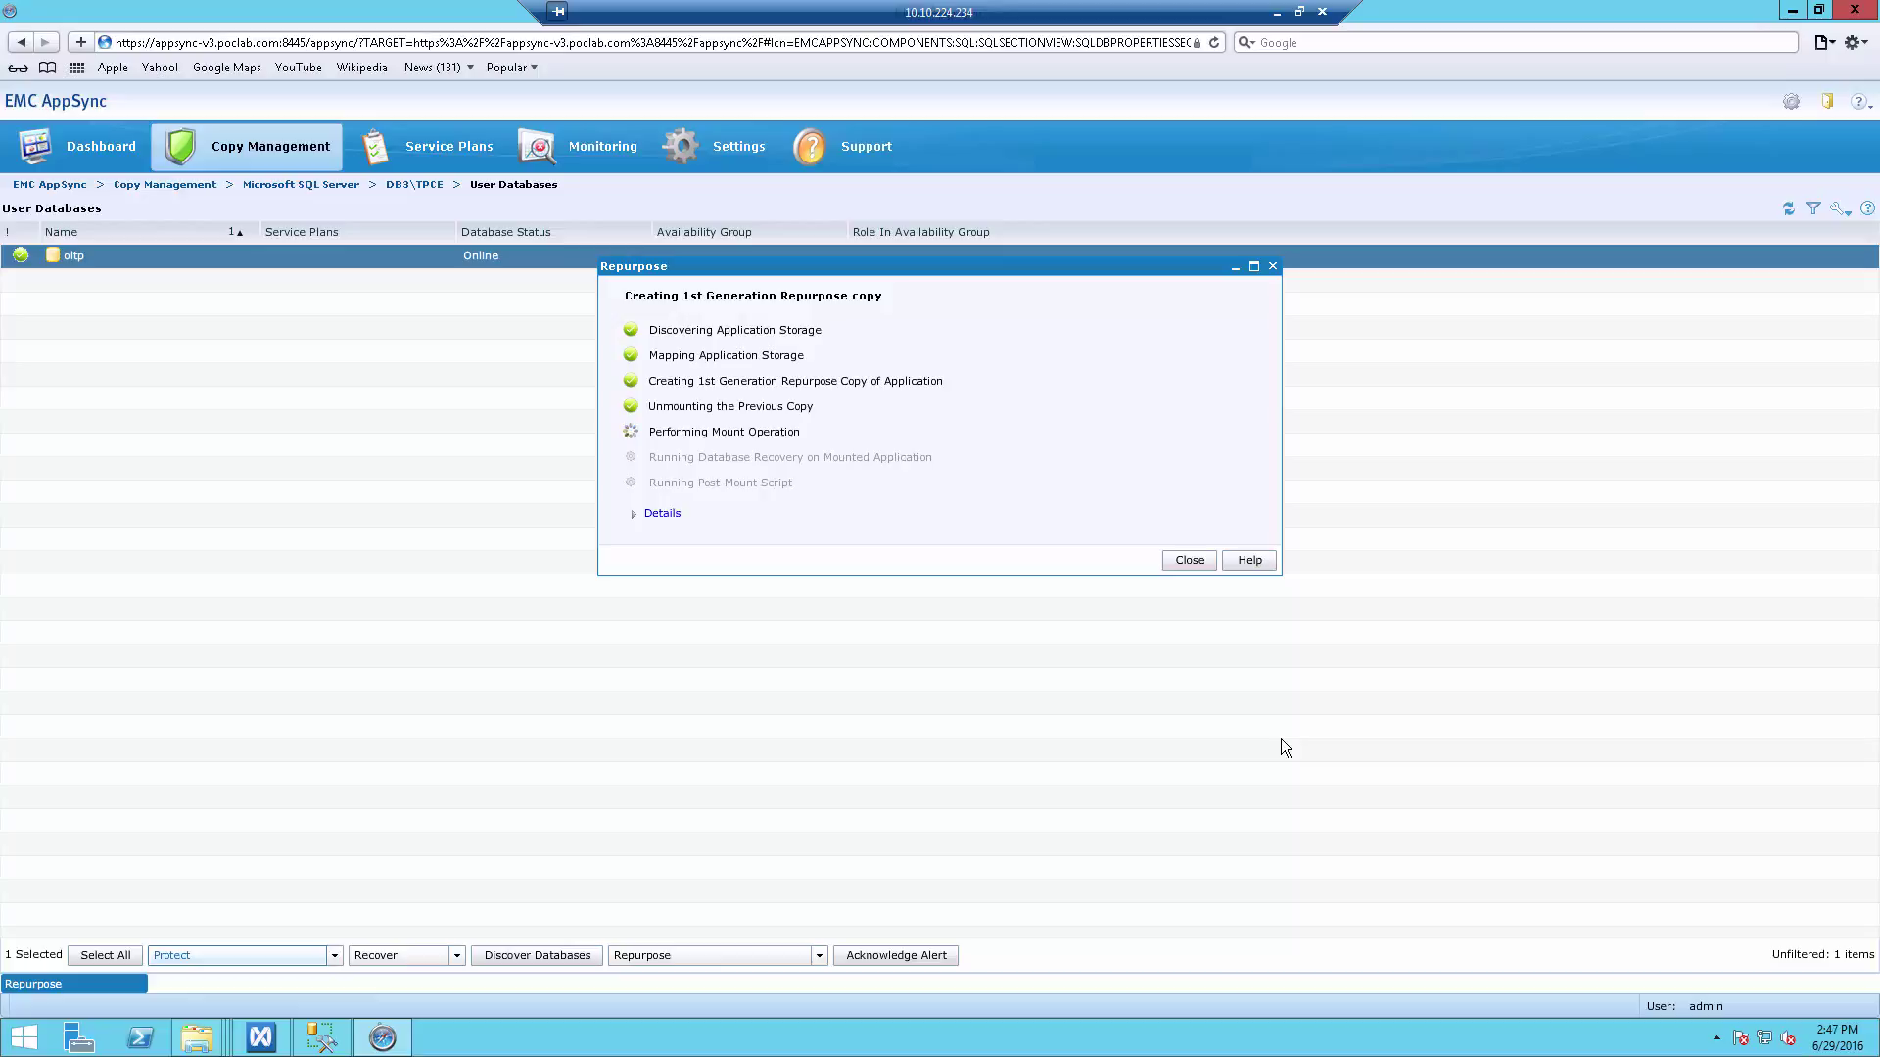
{"action": "left_click", "coordinate": [1186, 560]}
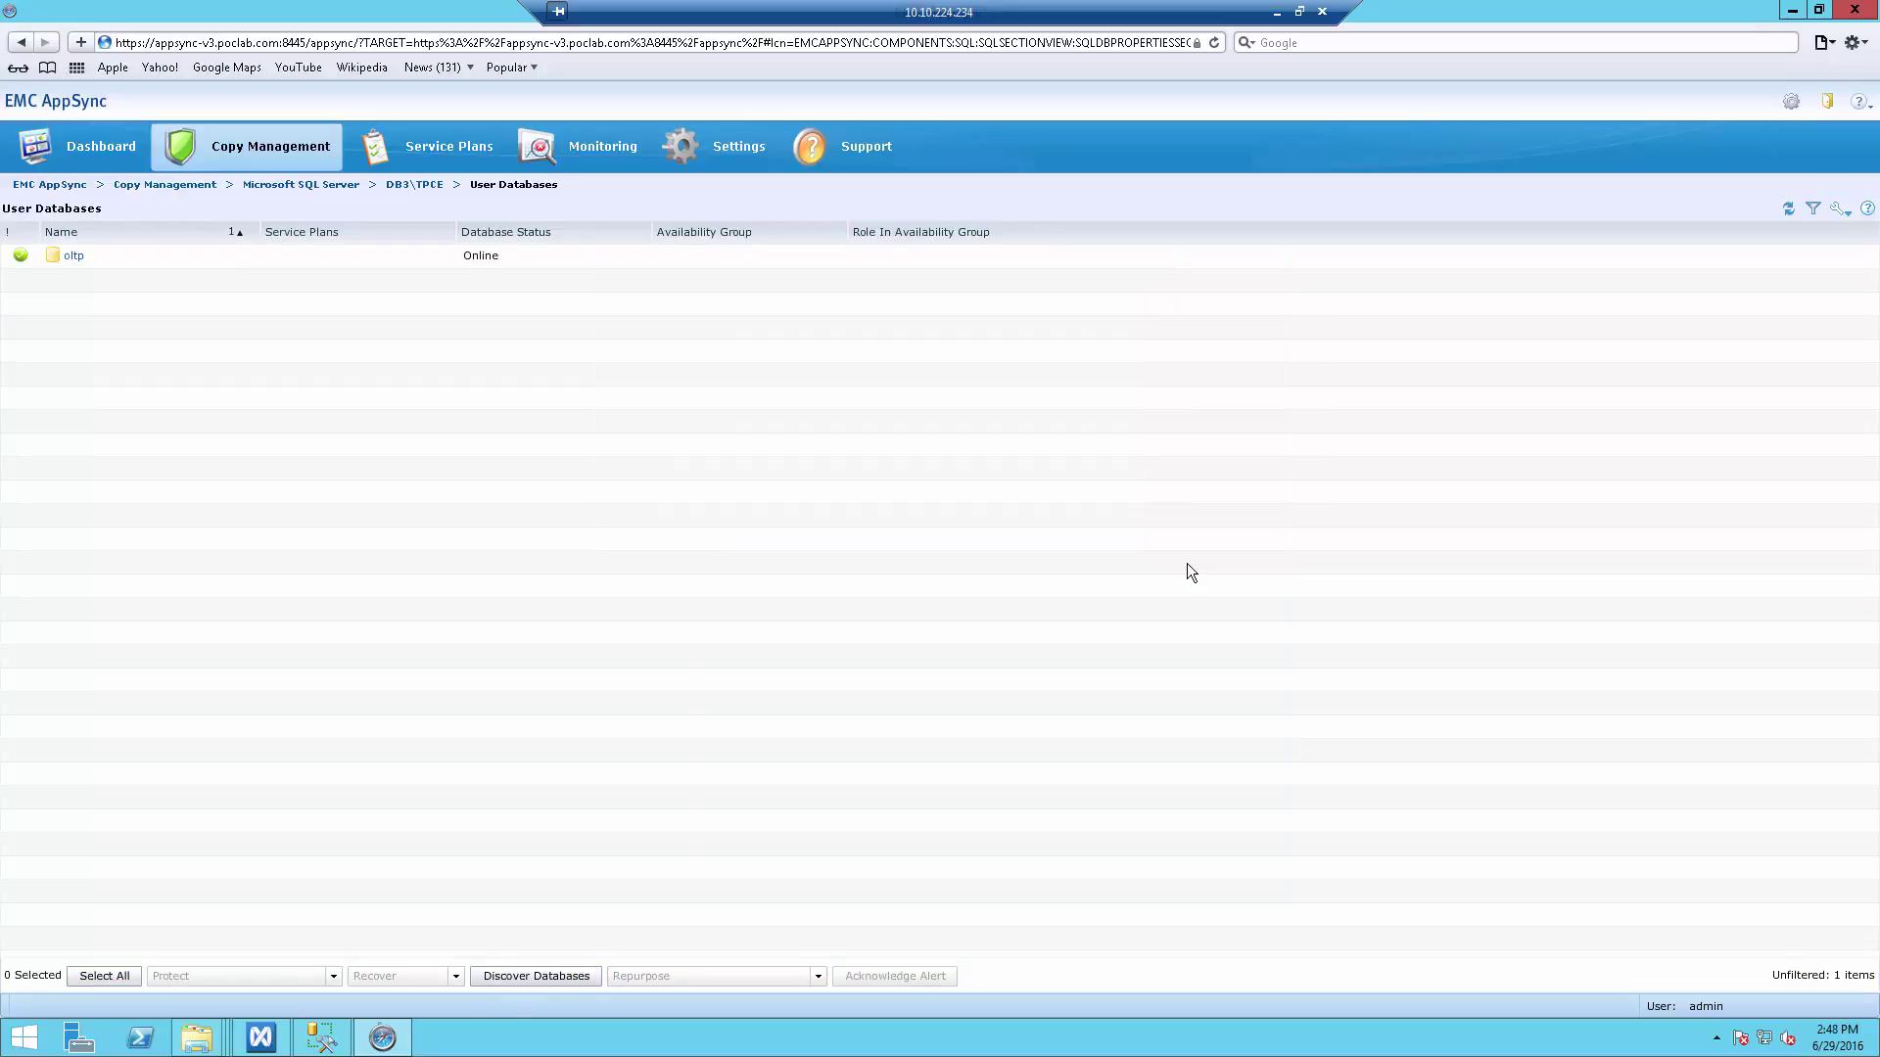
Step: Open oltp's copies, then view the two snapshot volumes in XtremIO
{"action": "left_click", "coordinate": [74, 255]}
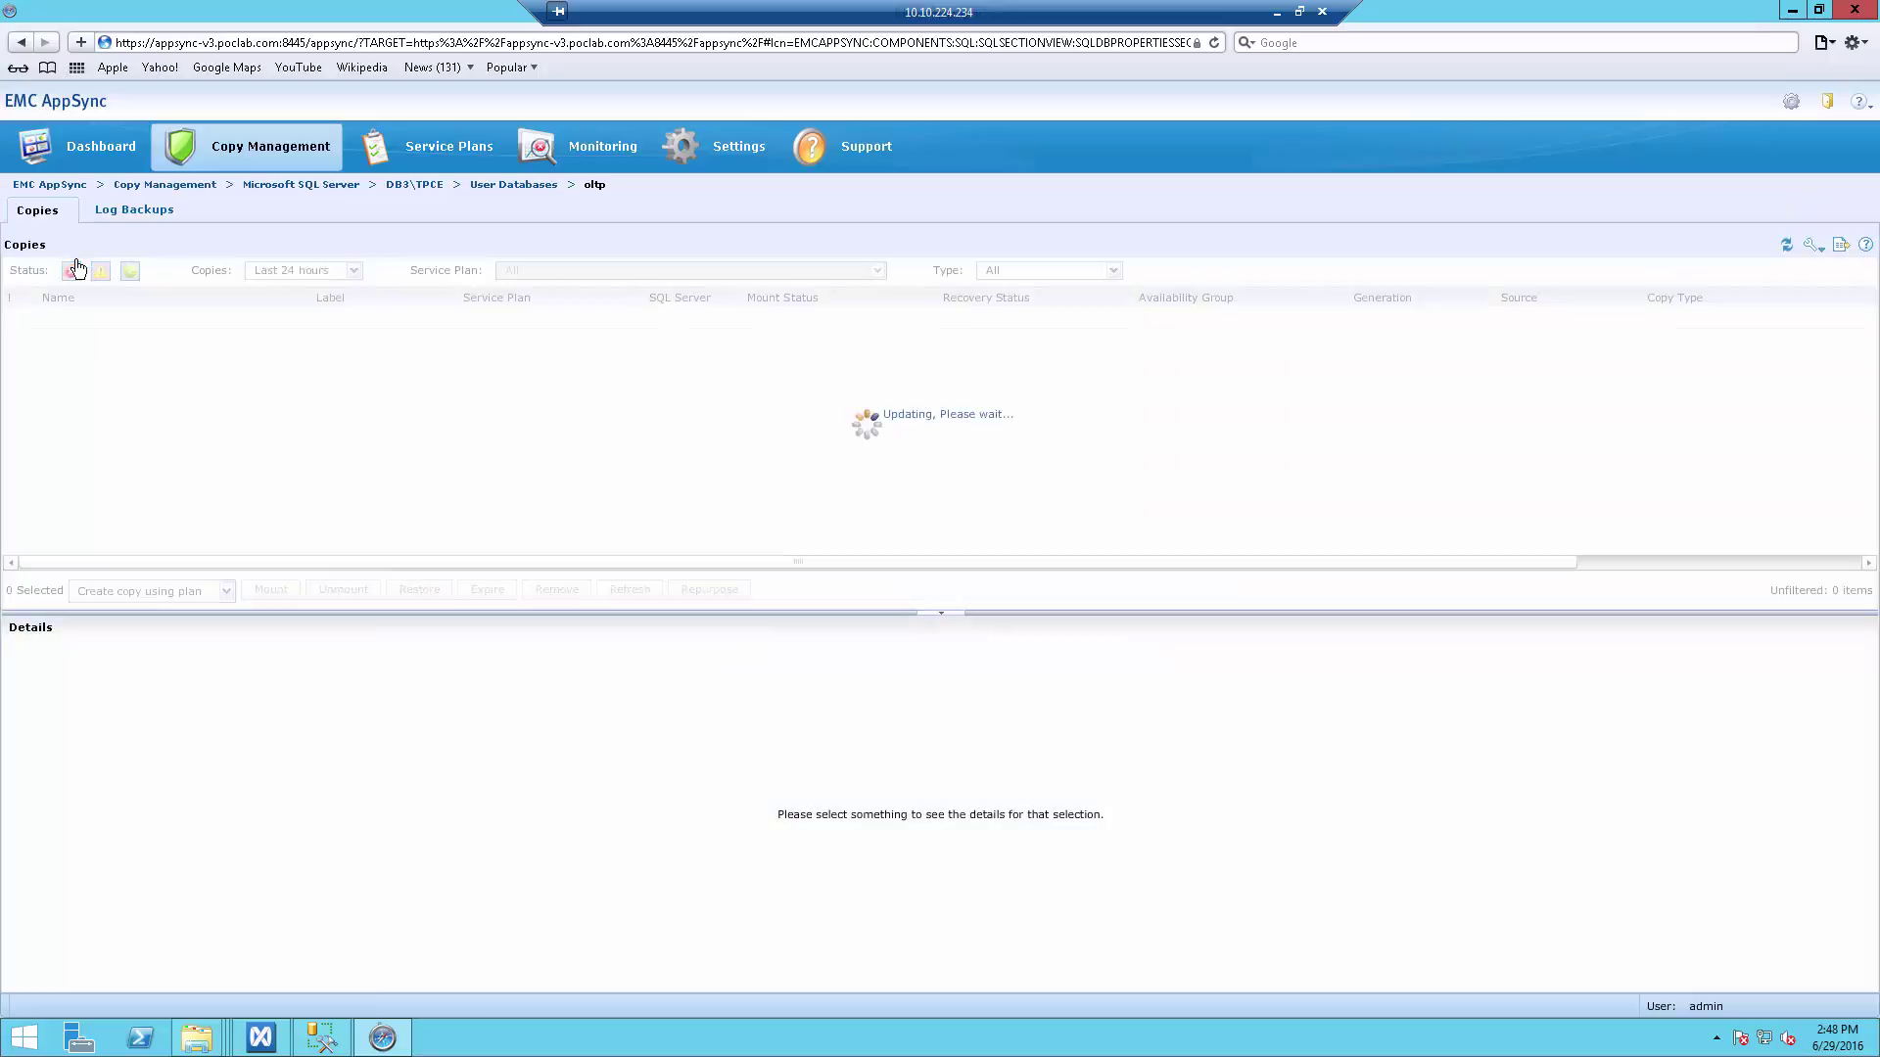
{"action": "left_click", "coordinate": [89, 317]}
{"action": "left_click", "coordinate": [262, 1039]}
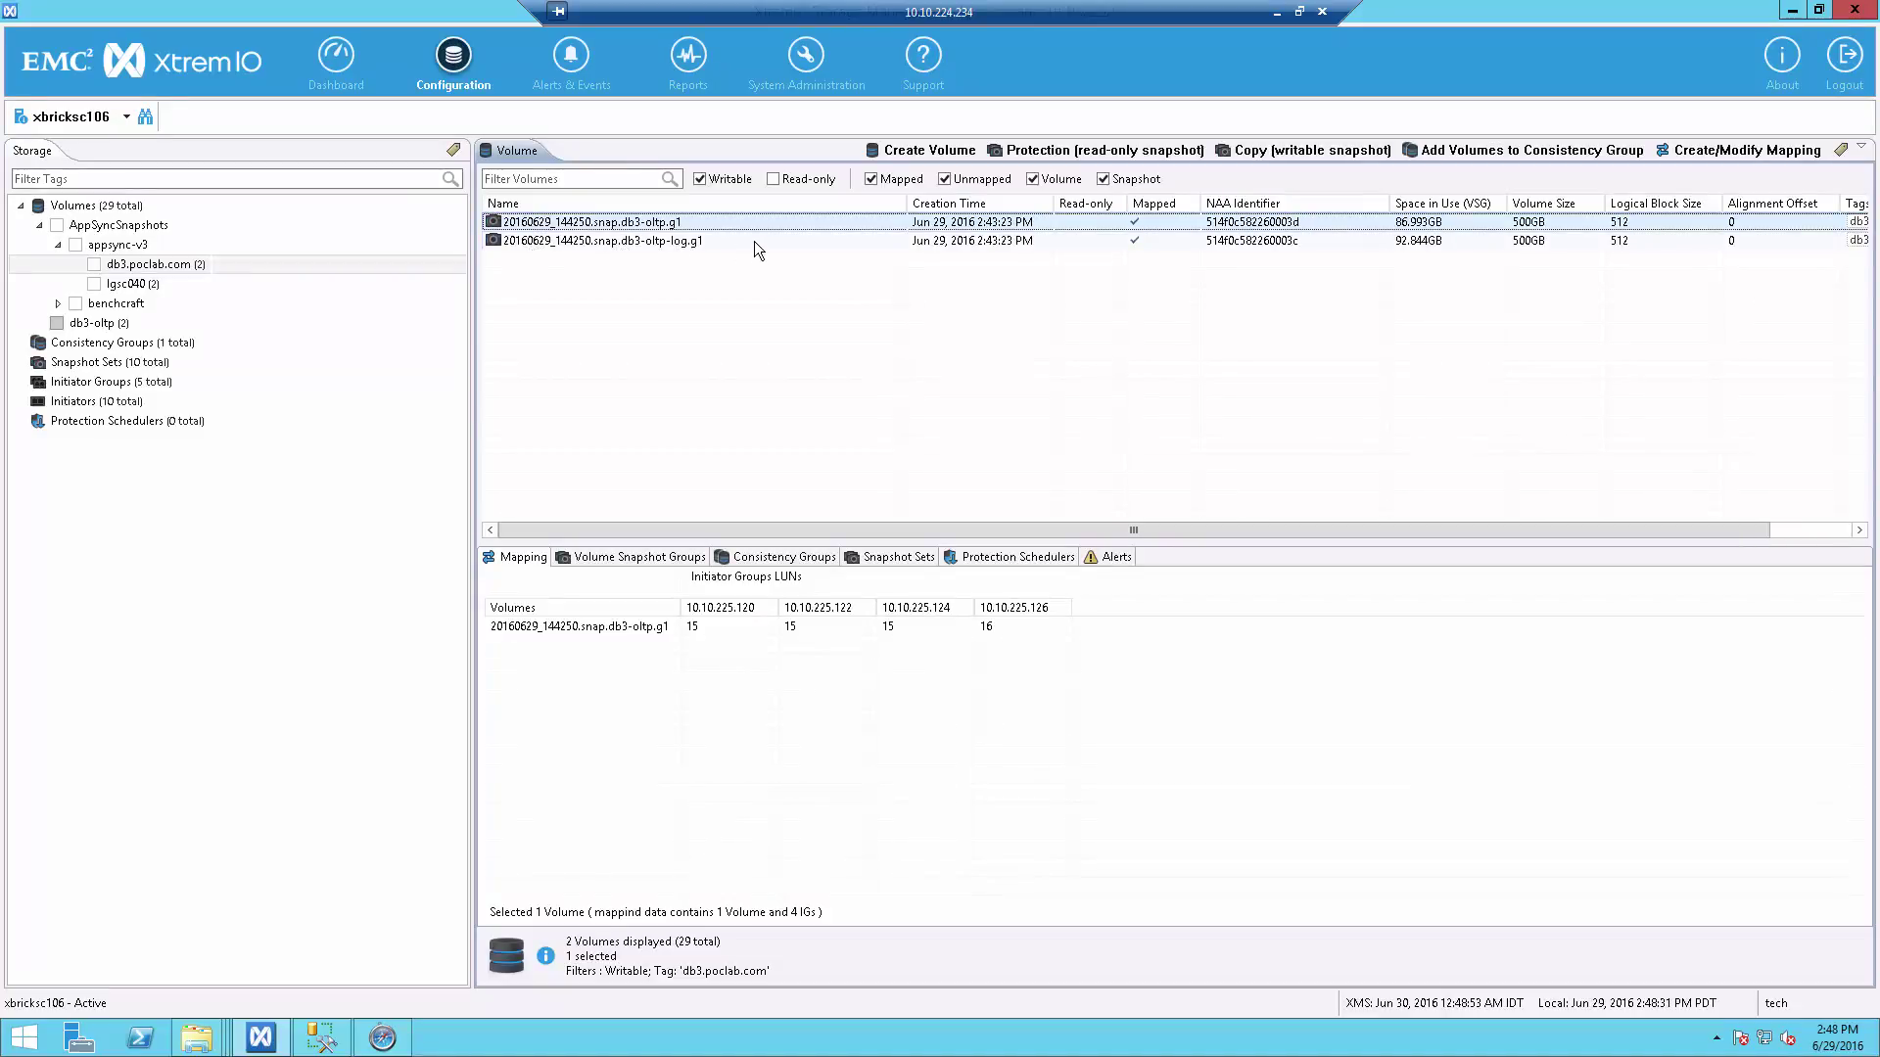
{"action": "left_click", "coordinate": [321, 1040]}
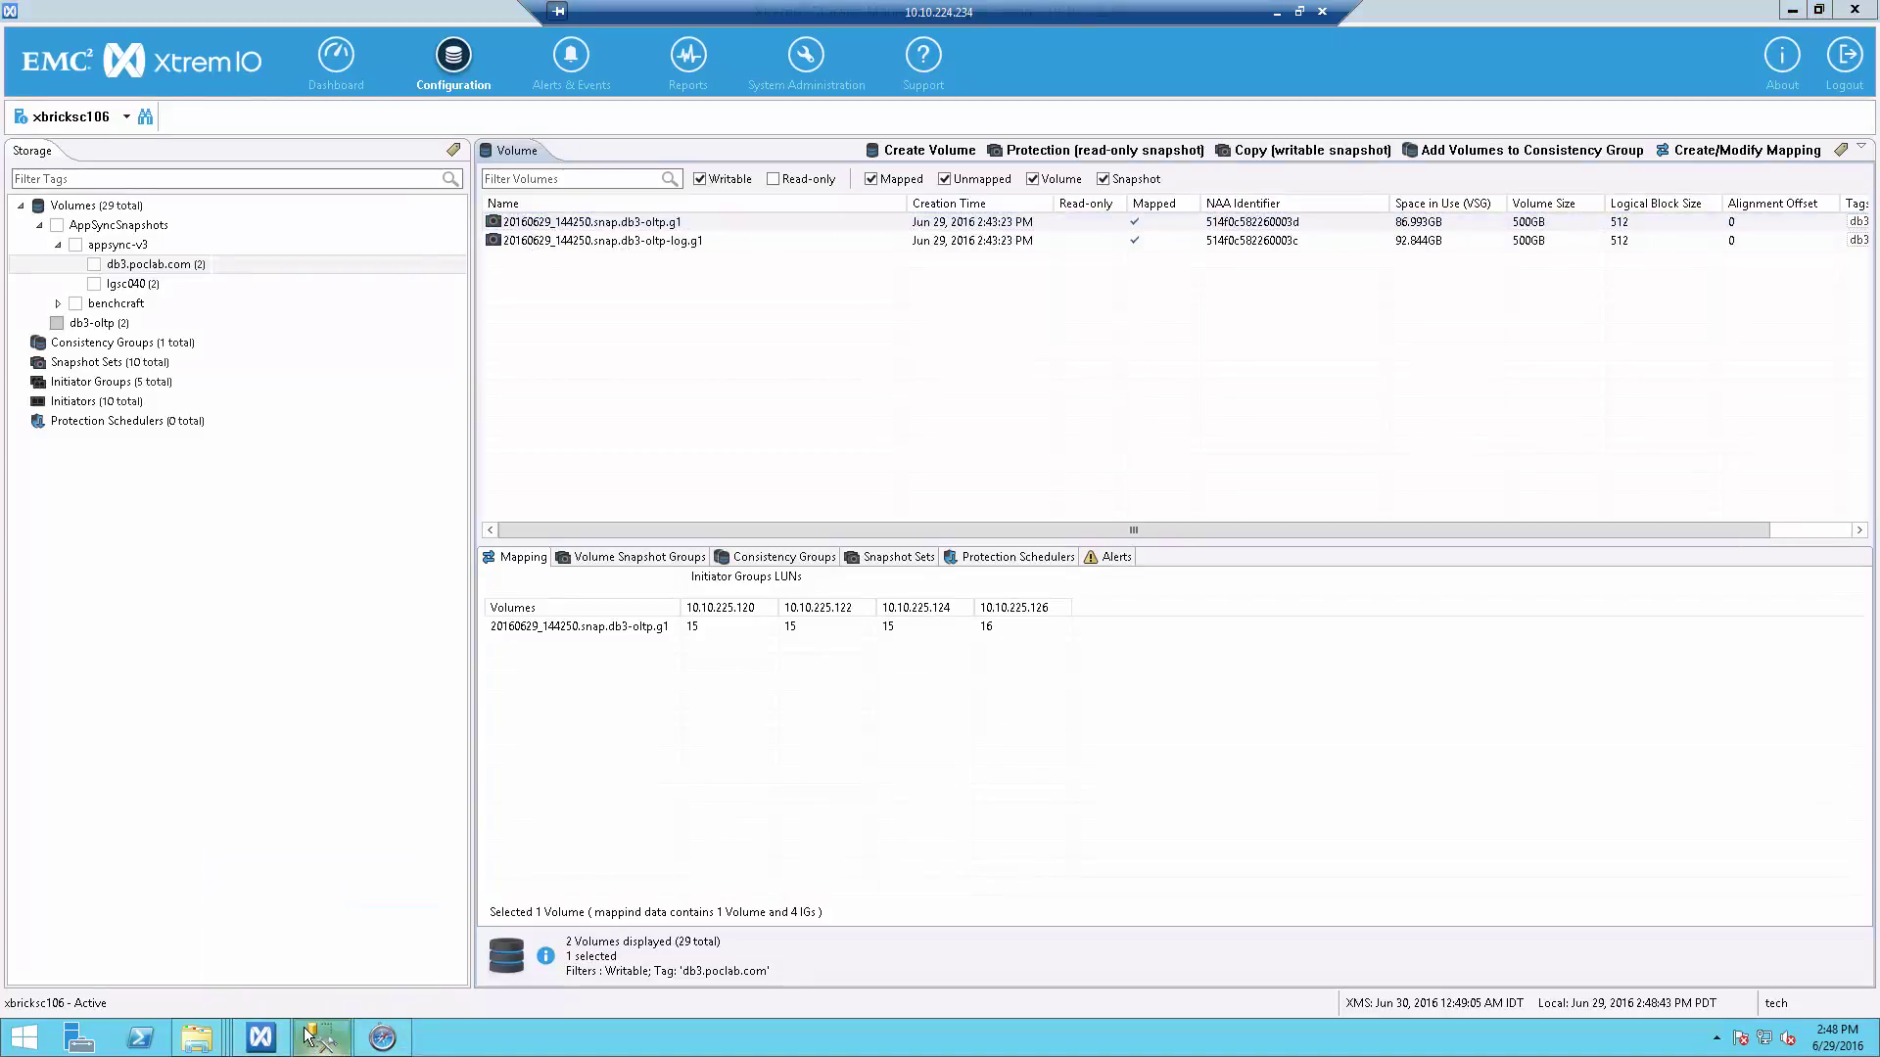
Step: Refresh db4's databases and query Customer on oltp_stage, returning five masked rows
{"action": "left_click", "coordinate": [321, 1040]}
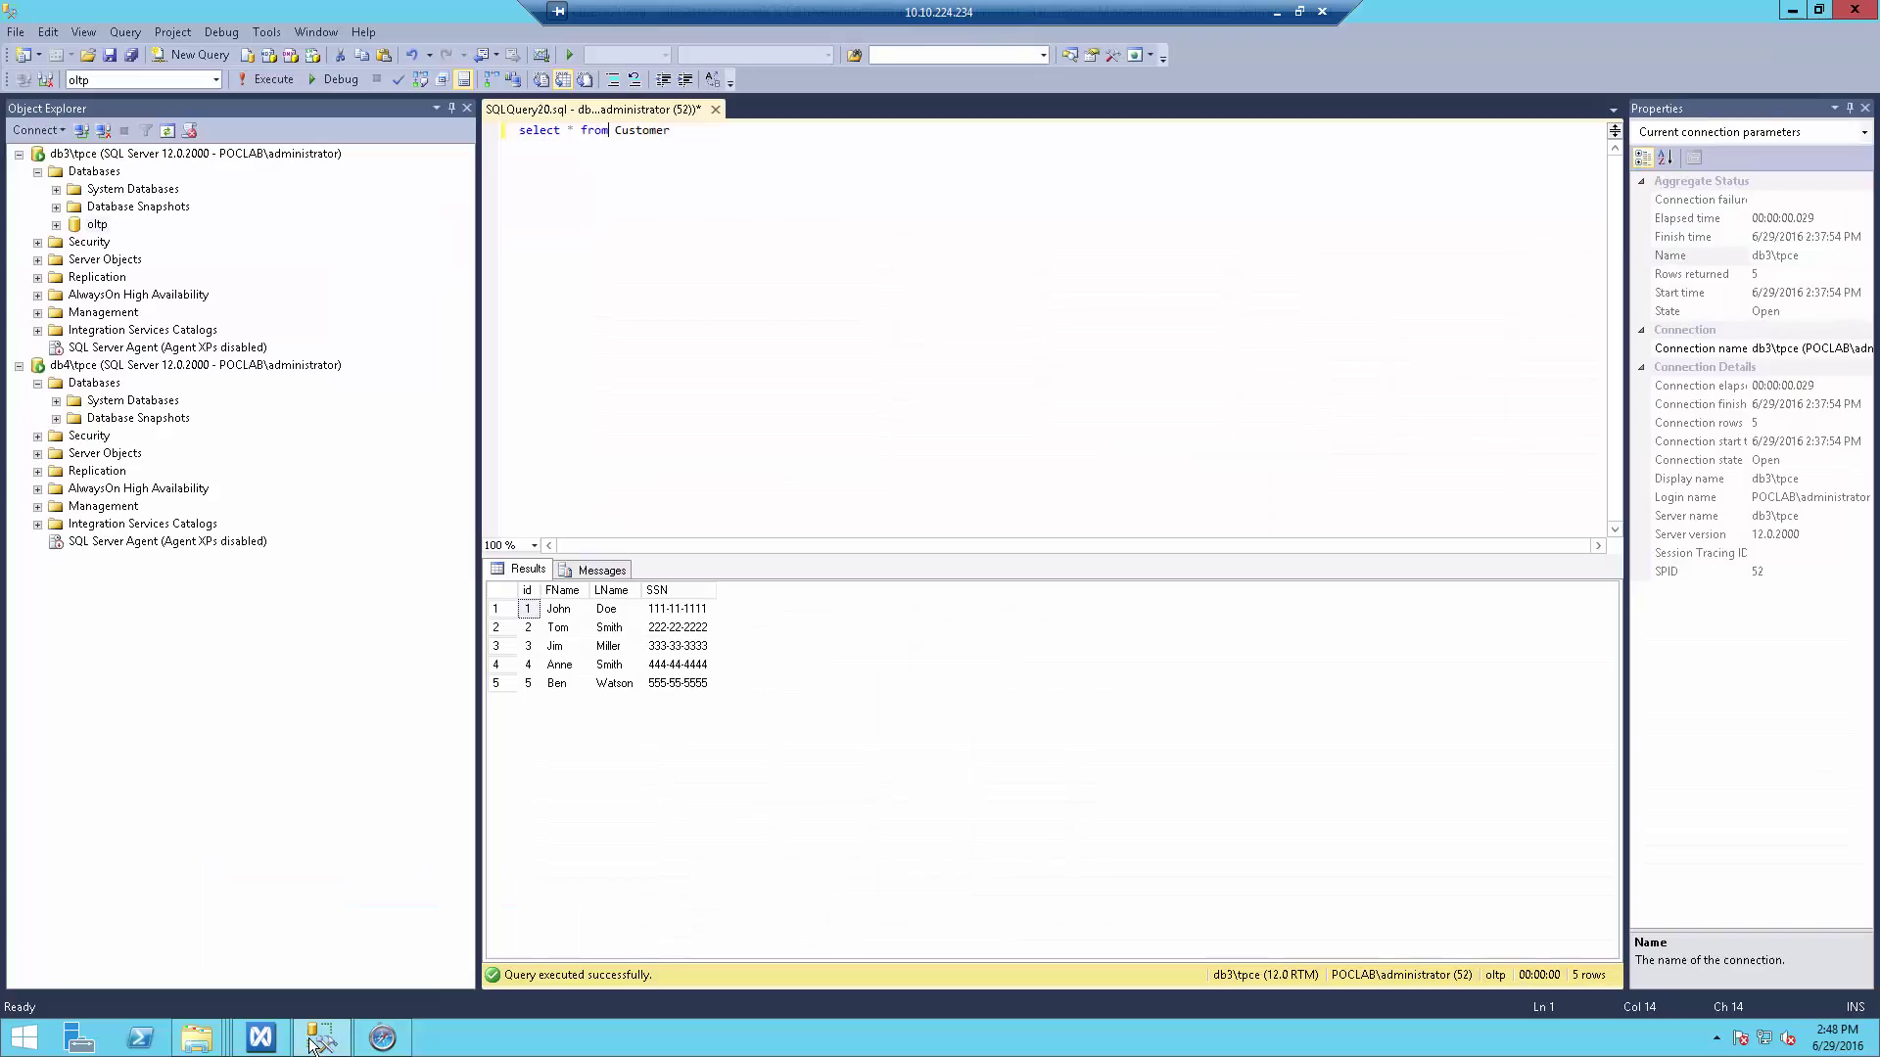
{"action": "left_click", "coordinate": [85, 366]}
{"action": "right_click", "coordinate": [100, 386]}
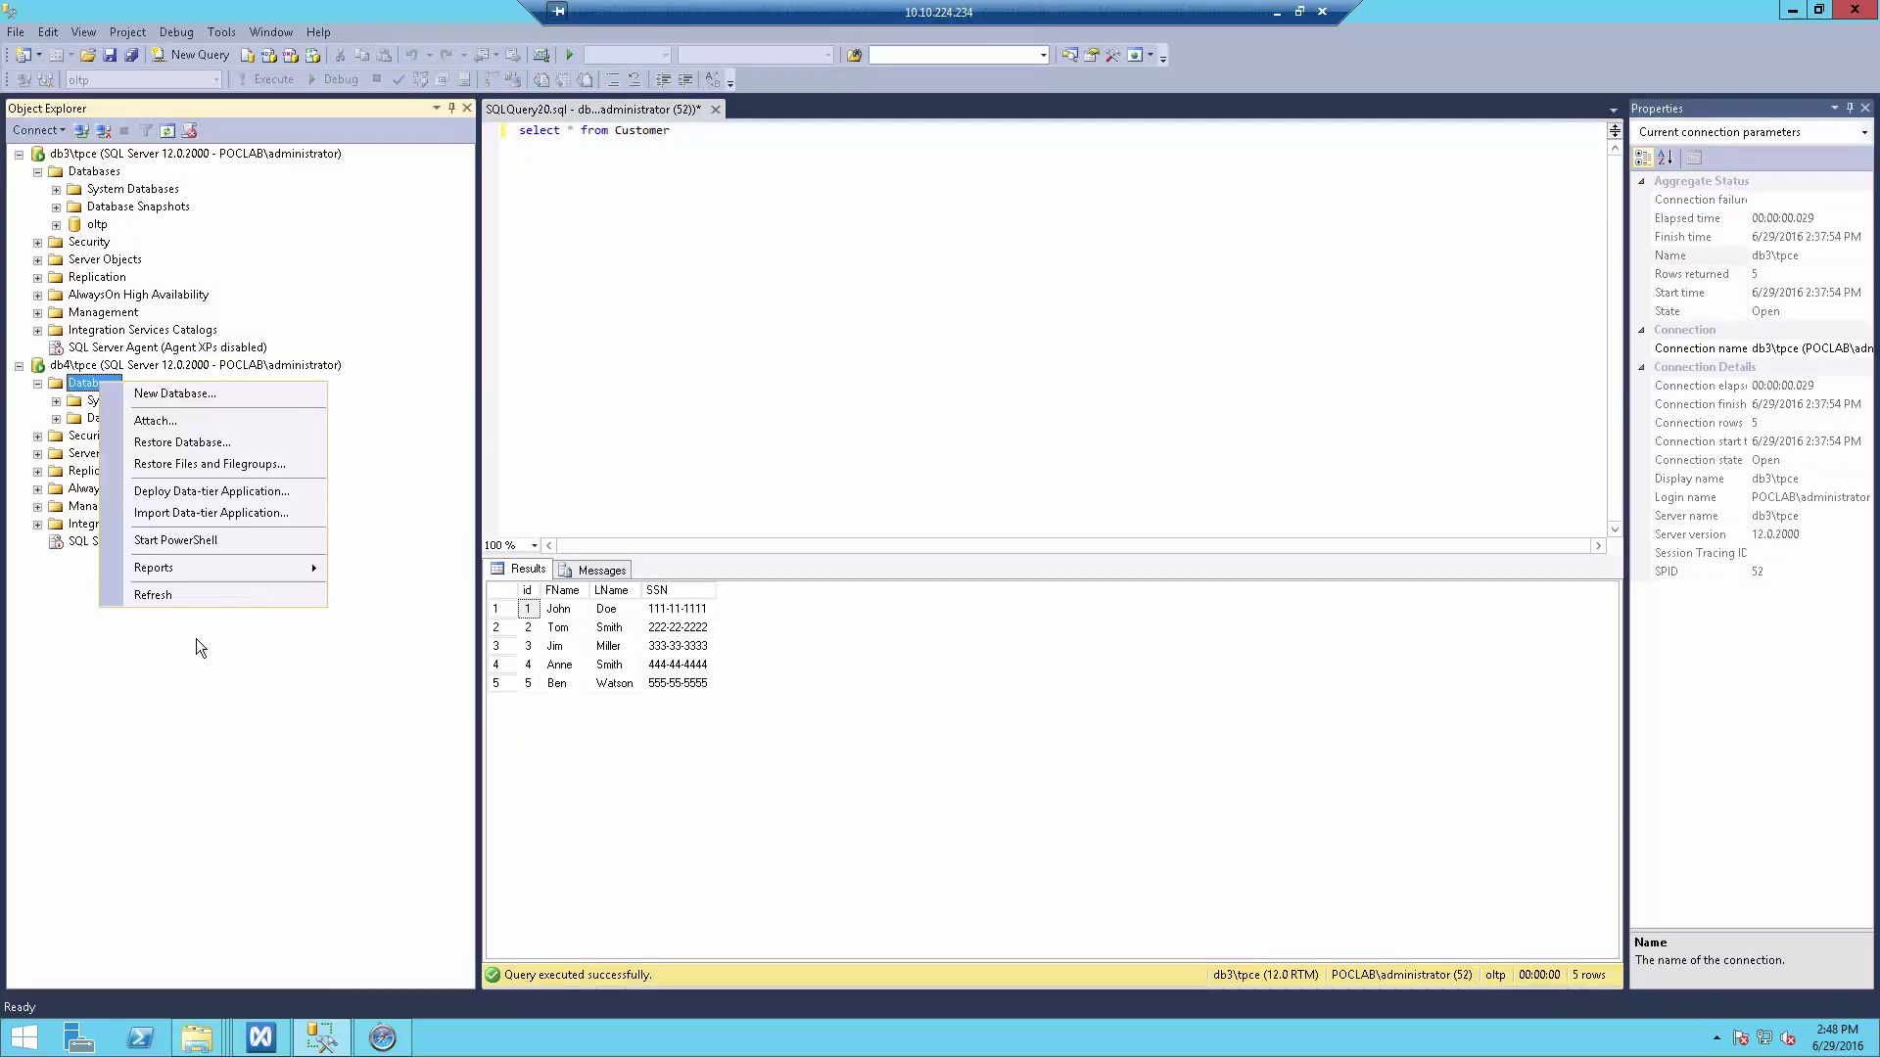
{"action": "left_click", "coordinate": [165, 597]}
{"action": "left_click", "coordinate": [113, 436]}
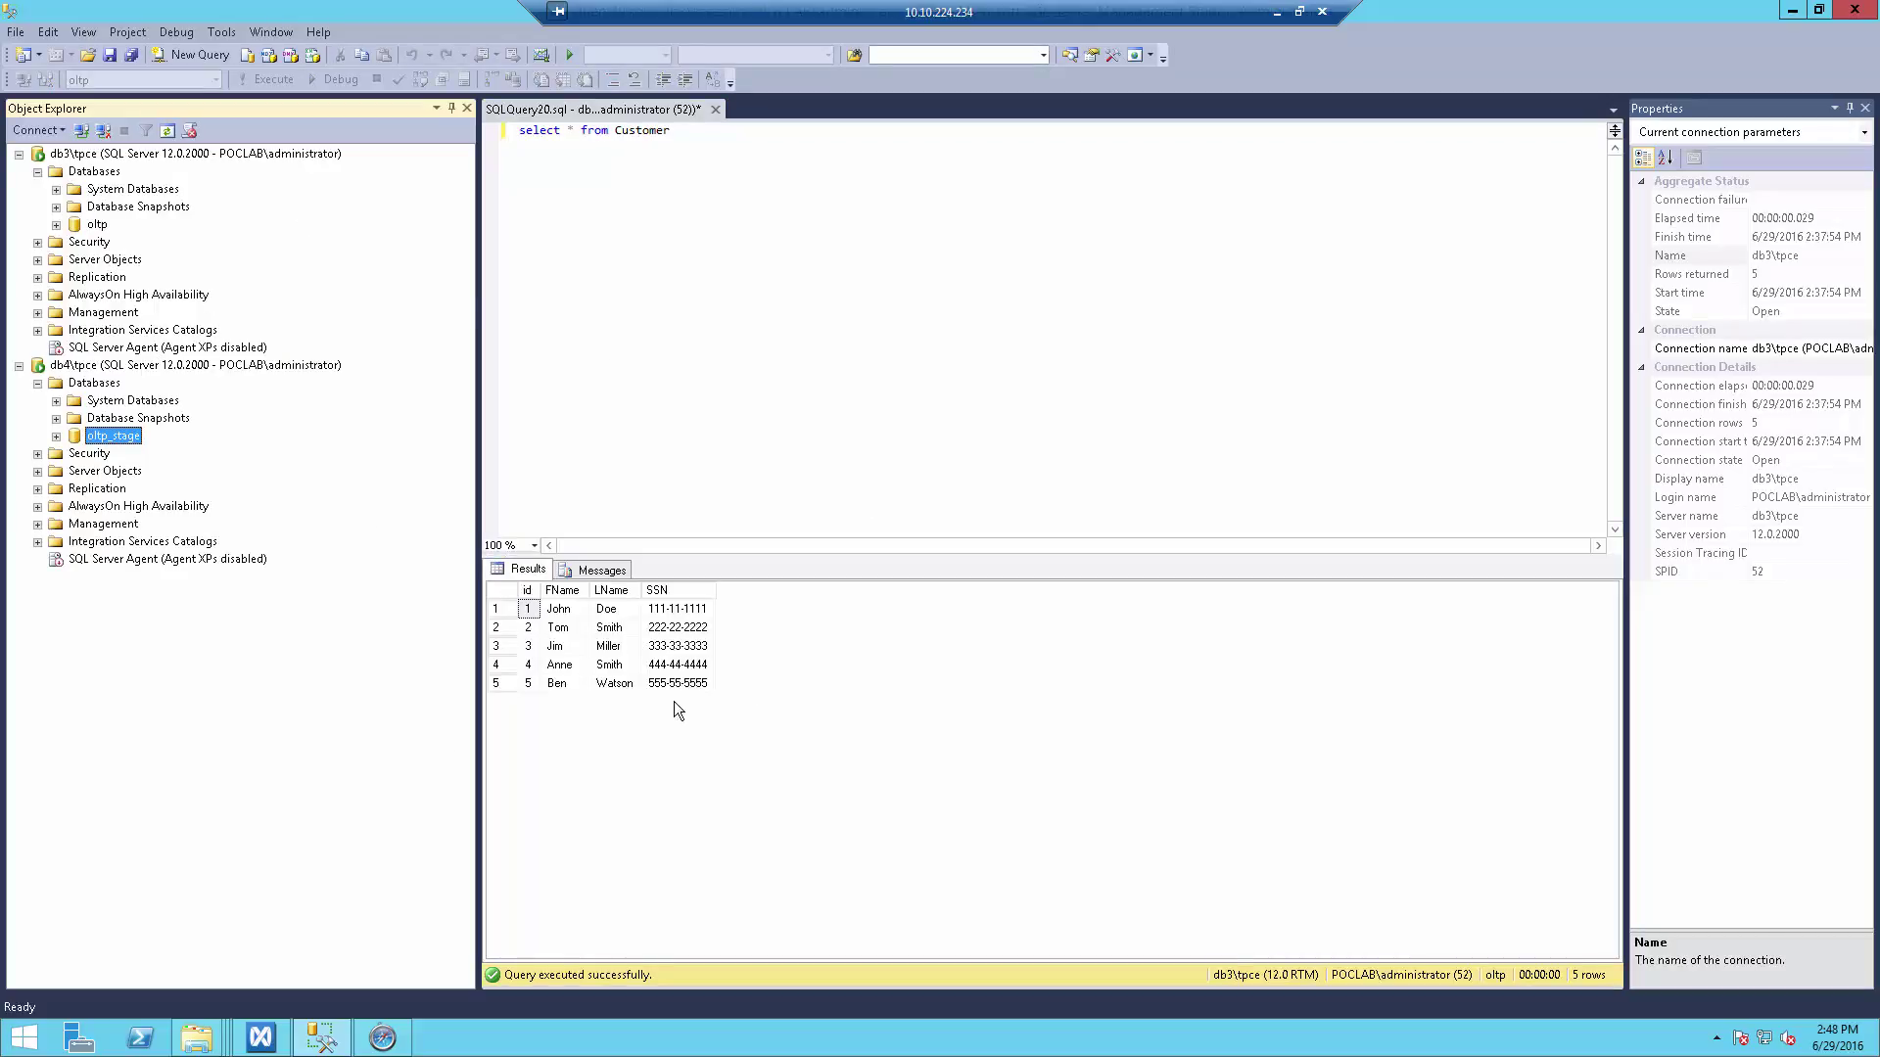
{"action": "left_click", "coordinate": [202, 54]}
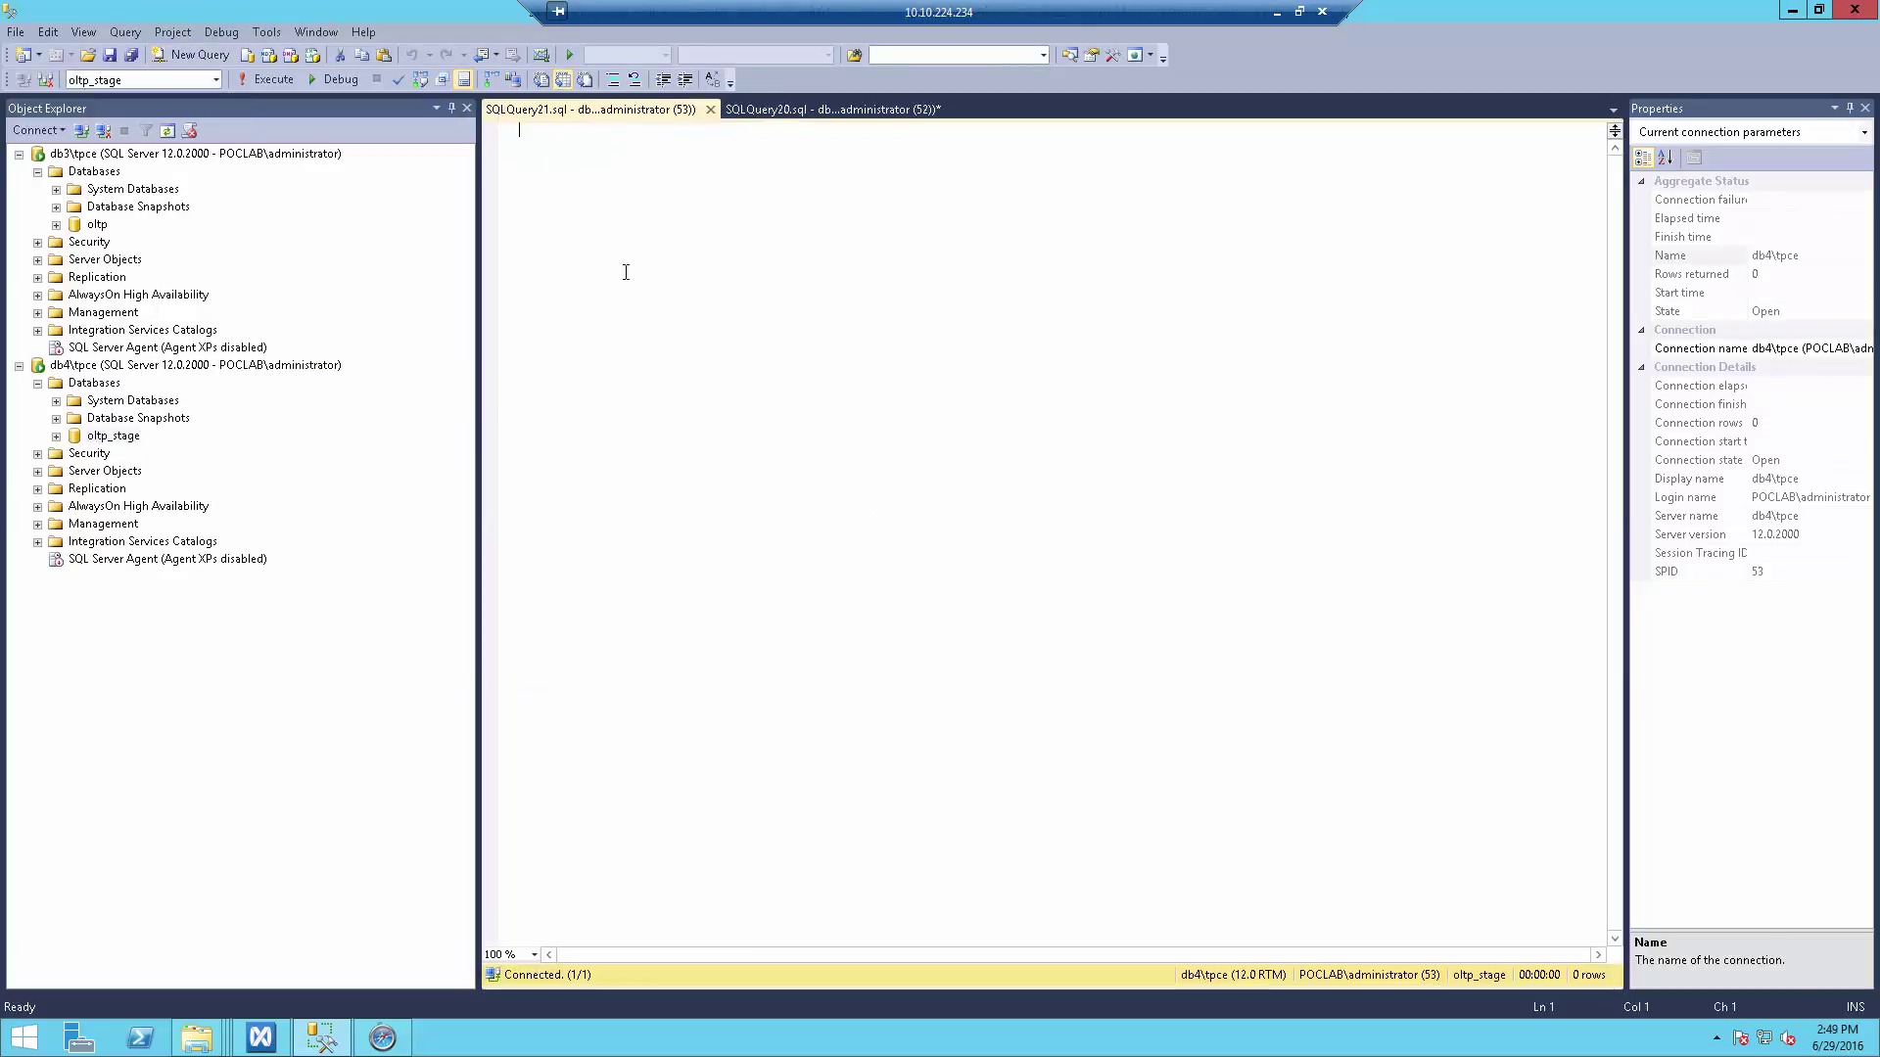
{"action": "type", "text": "elect "}
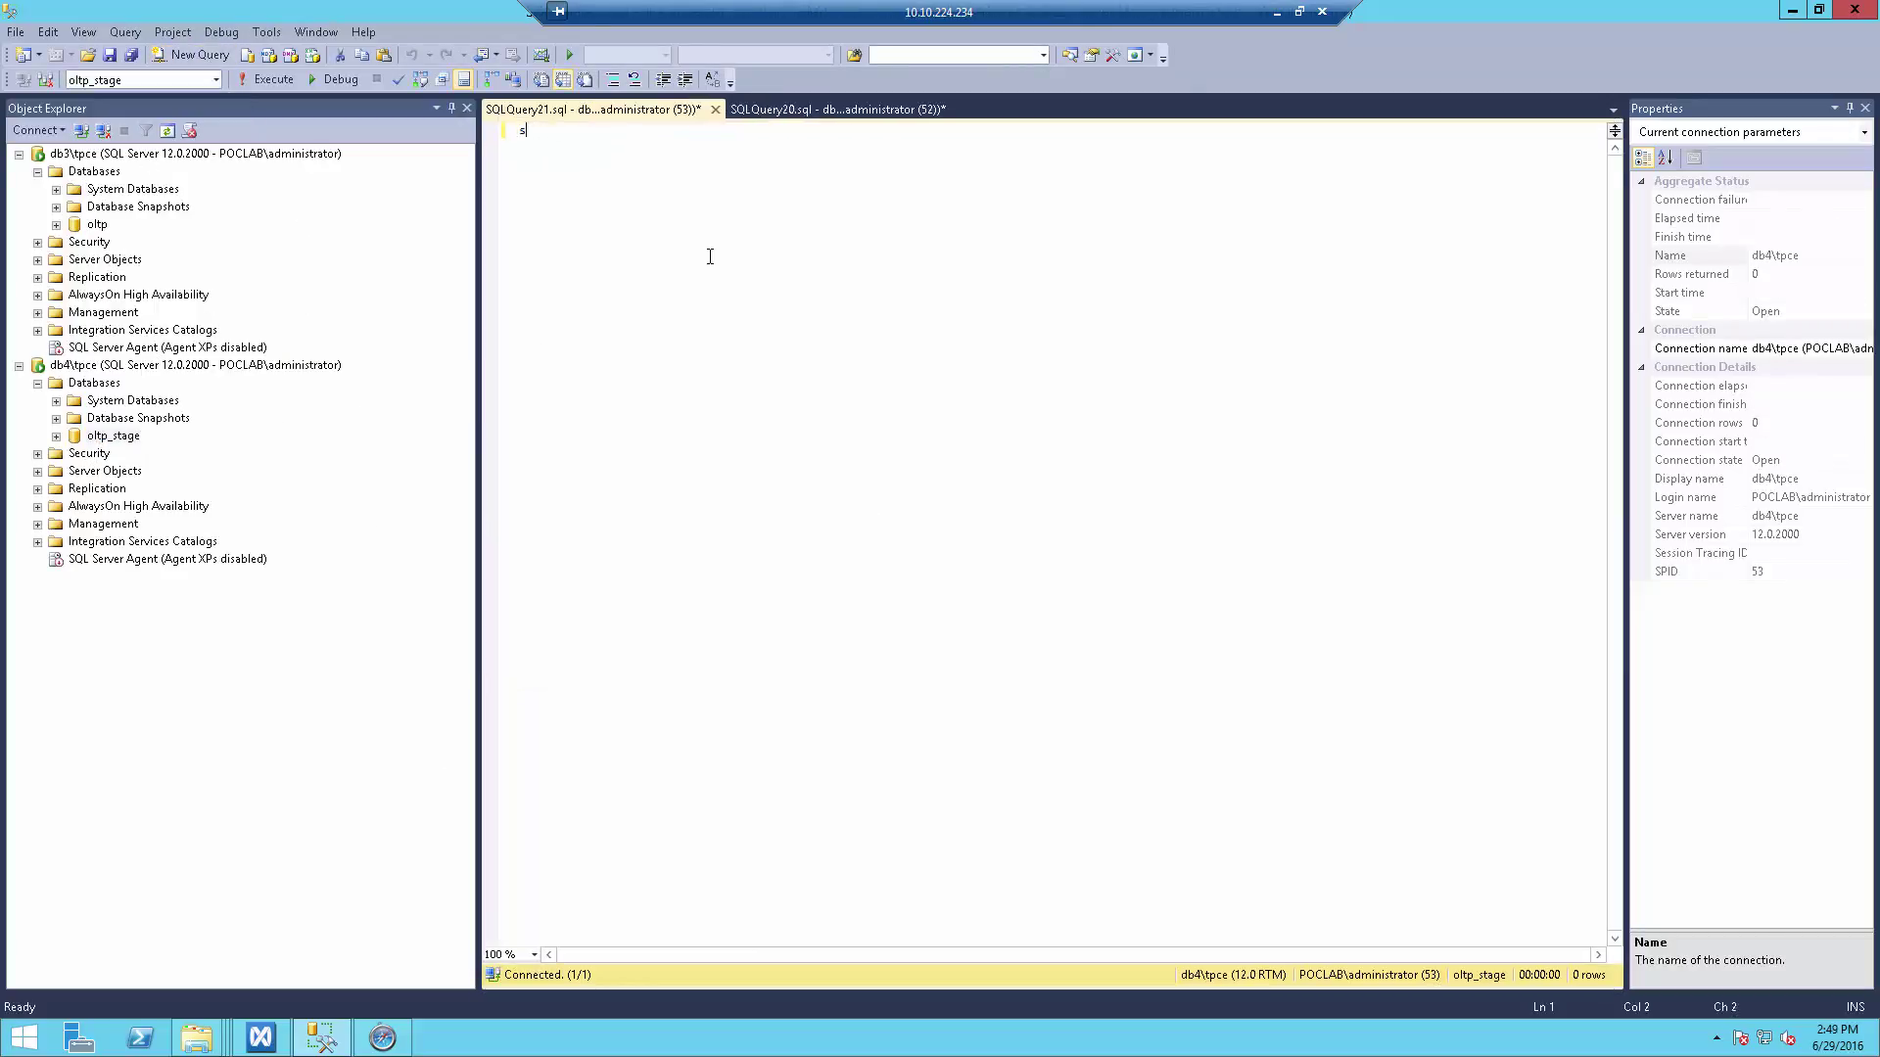
{"action": "type", "text": "* from Customer"}
{"action": "left_click", "coordinate": [273, 79]}
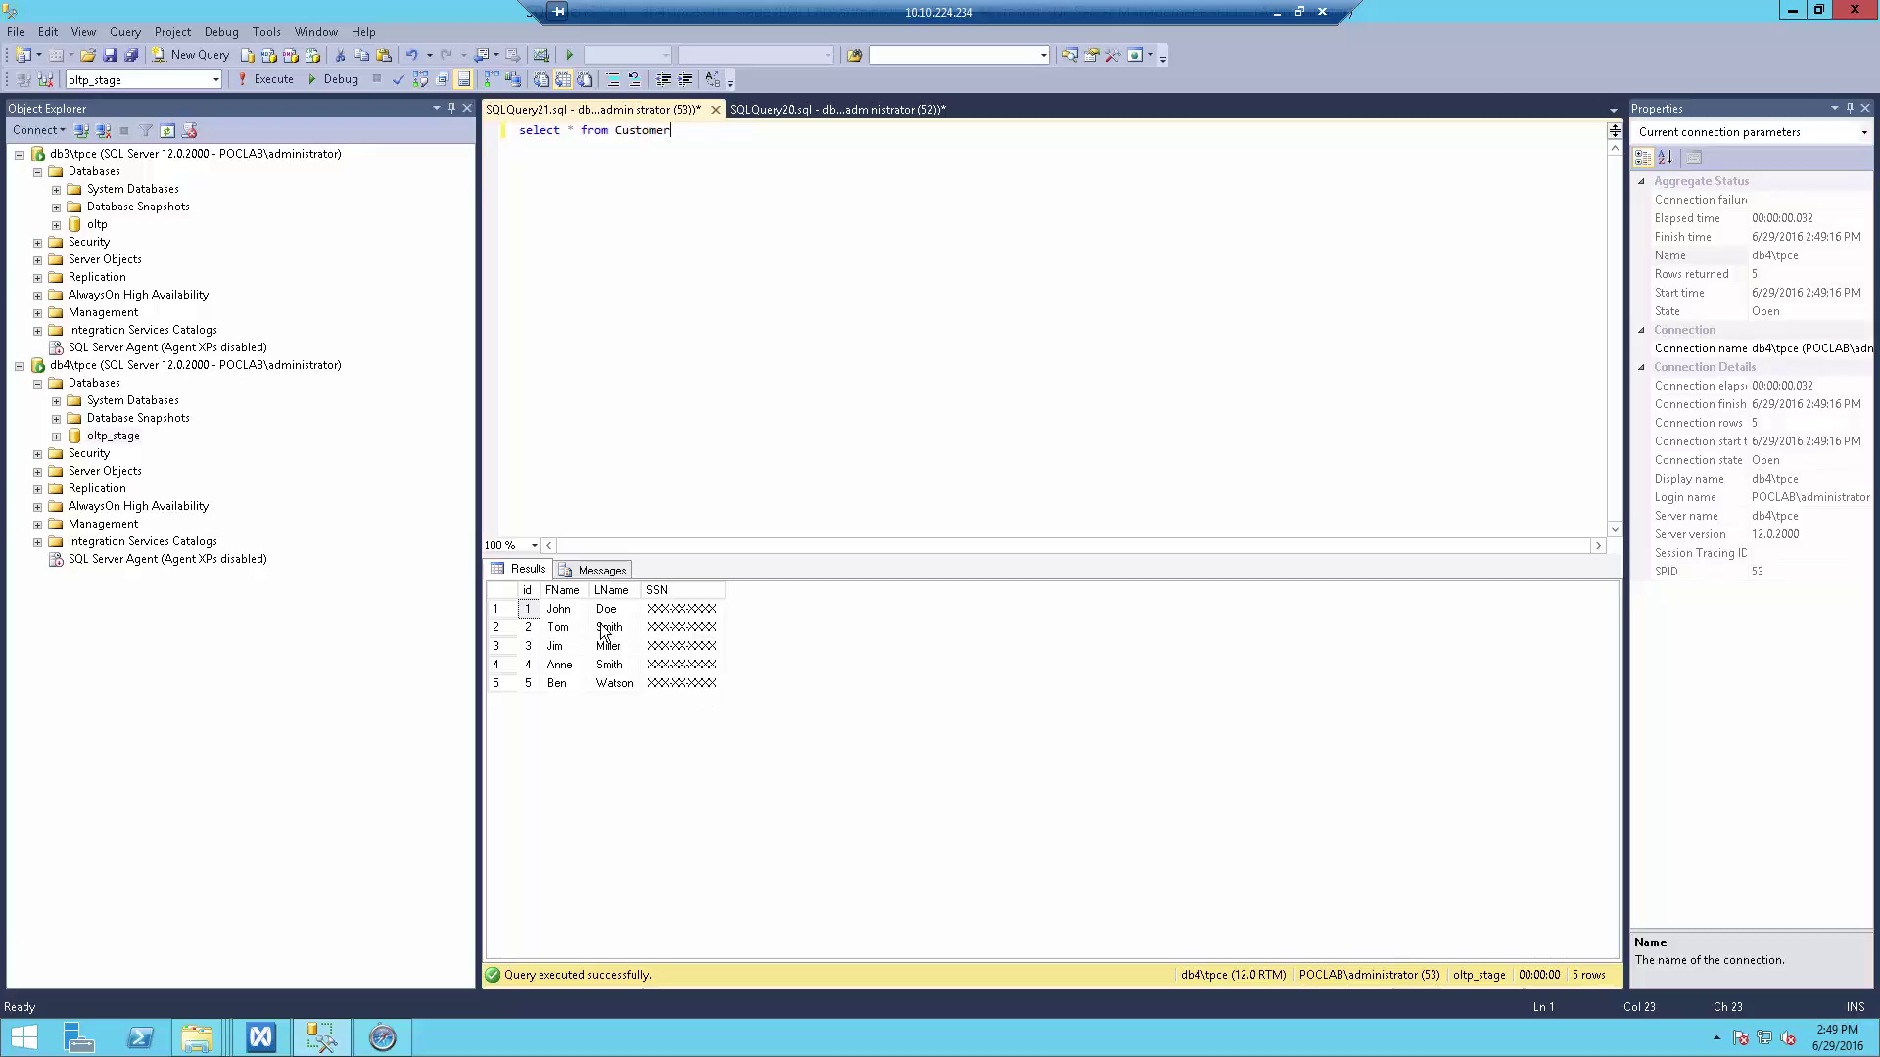
Step: Inspect dataMasking.bat in db4's scripts folder, noting its osql call to dataMasking.sql
{"action": "mouse_move", "coordinate": [196, 1039]}
{"action": "left_click", "coordinate": [535, 941]}
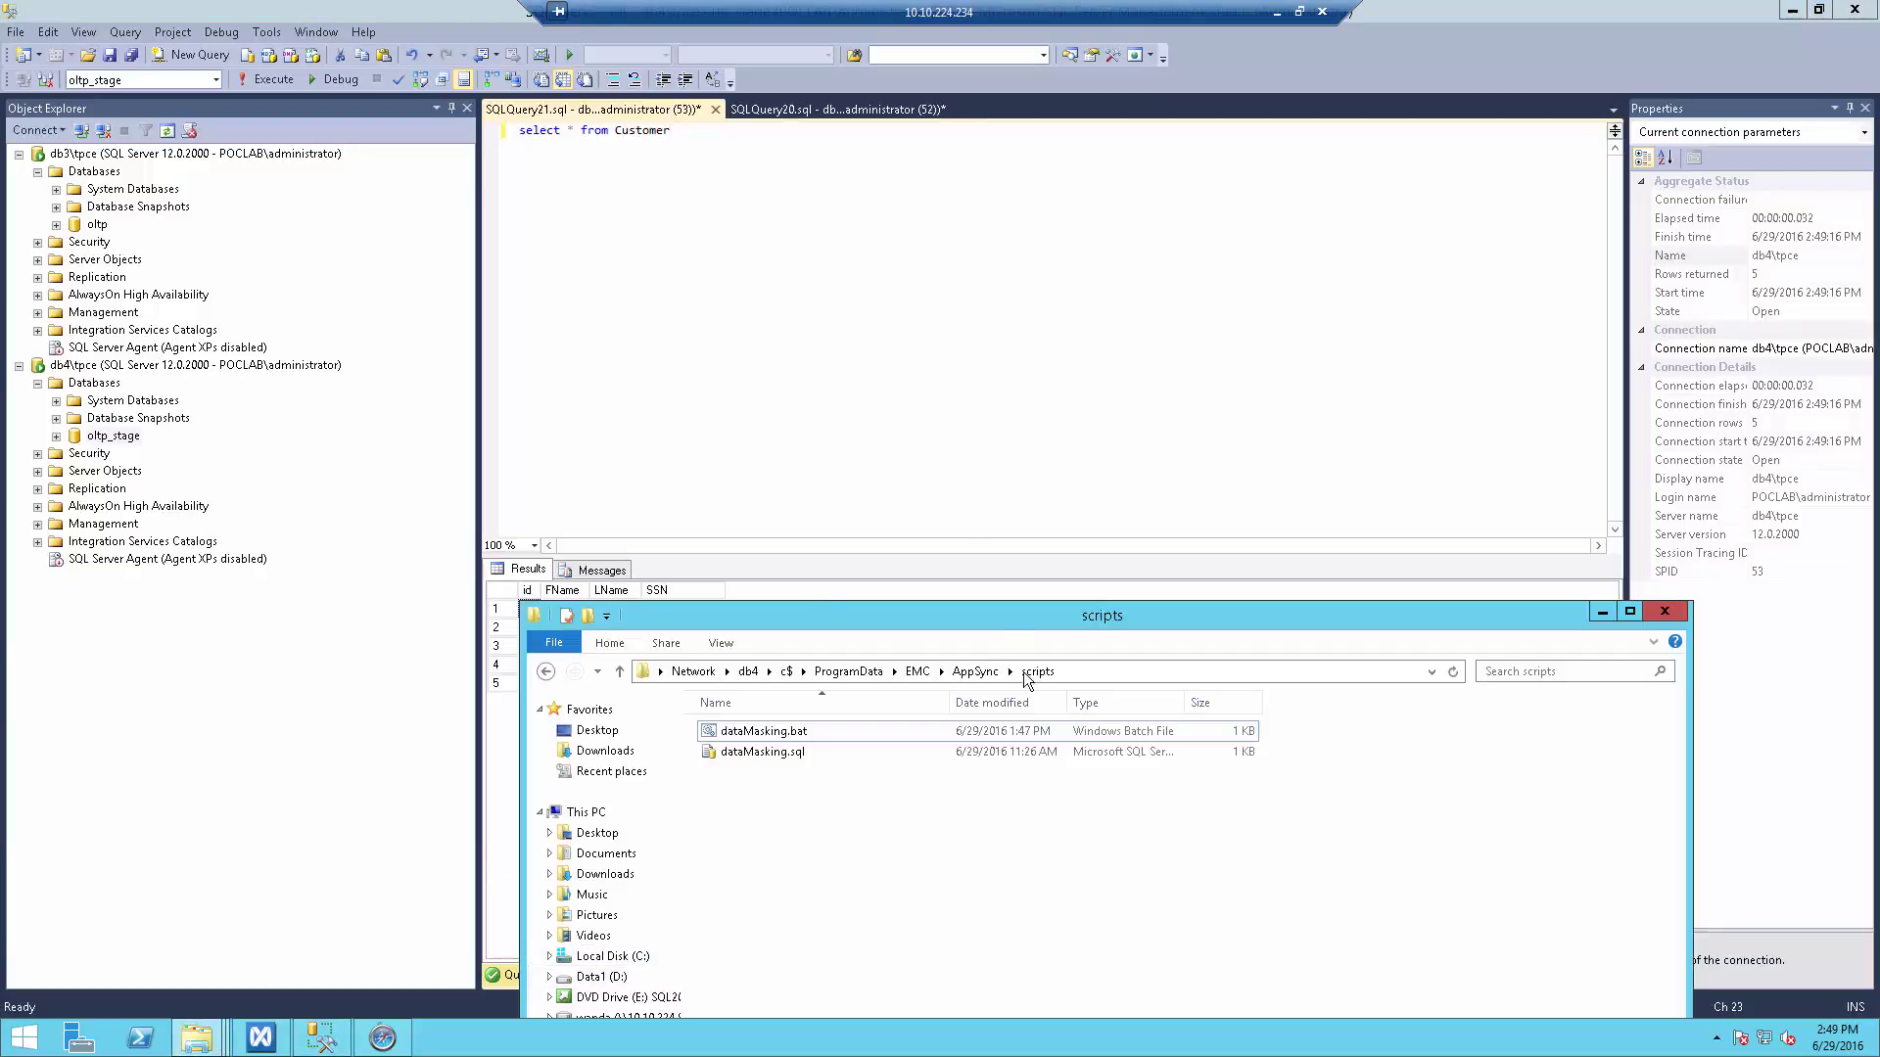
{"action": "left_click", "coordinate": [1116, 674]}
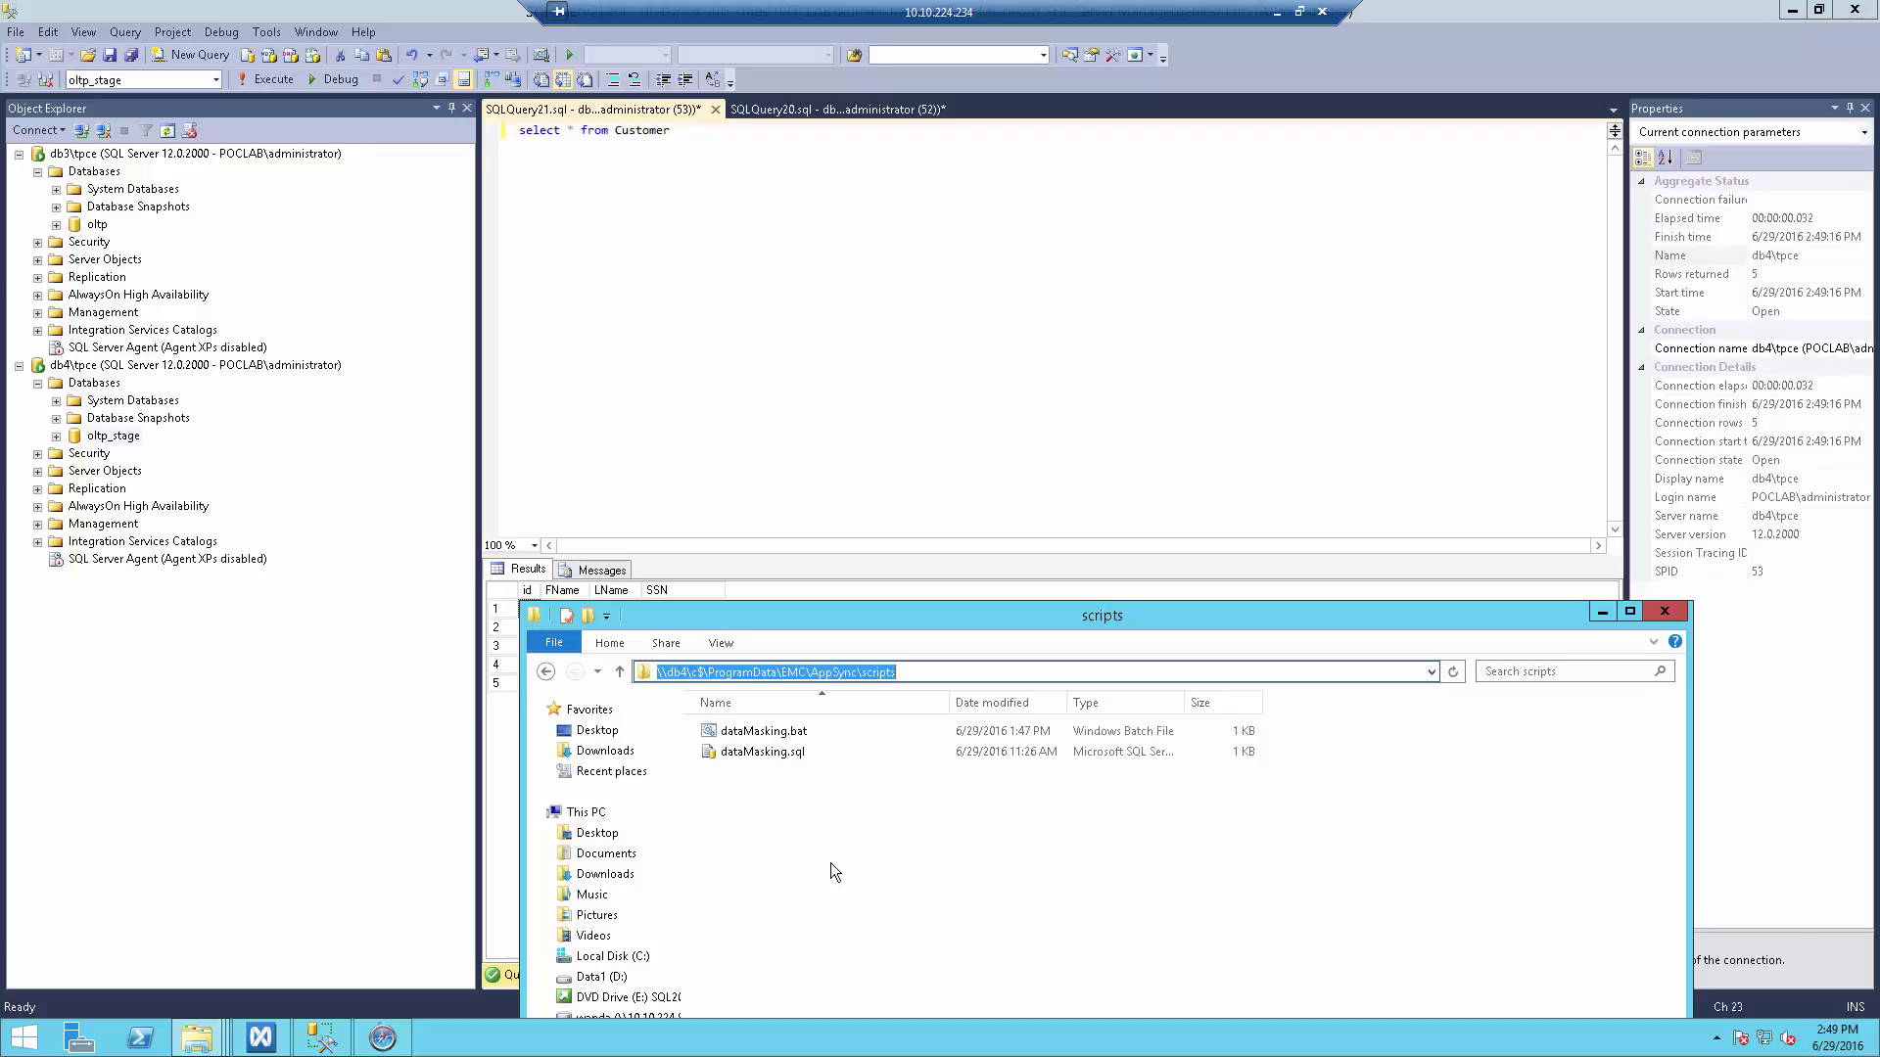
{"action": "left_click", "coordinate": [775, 738]}
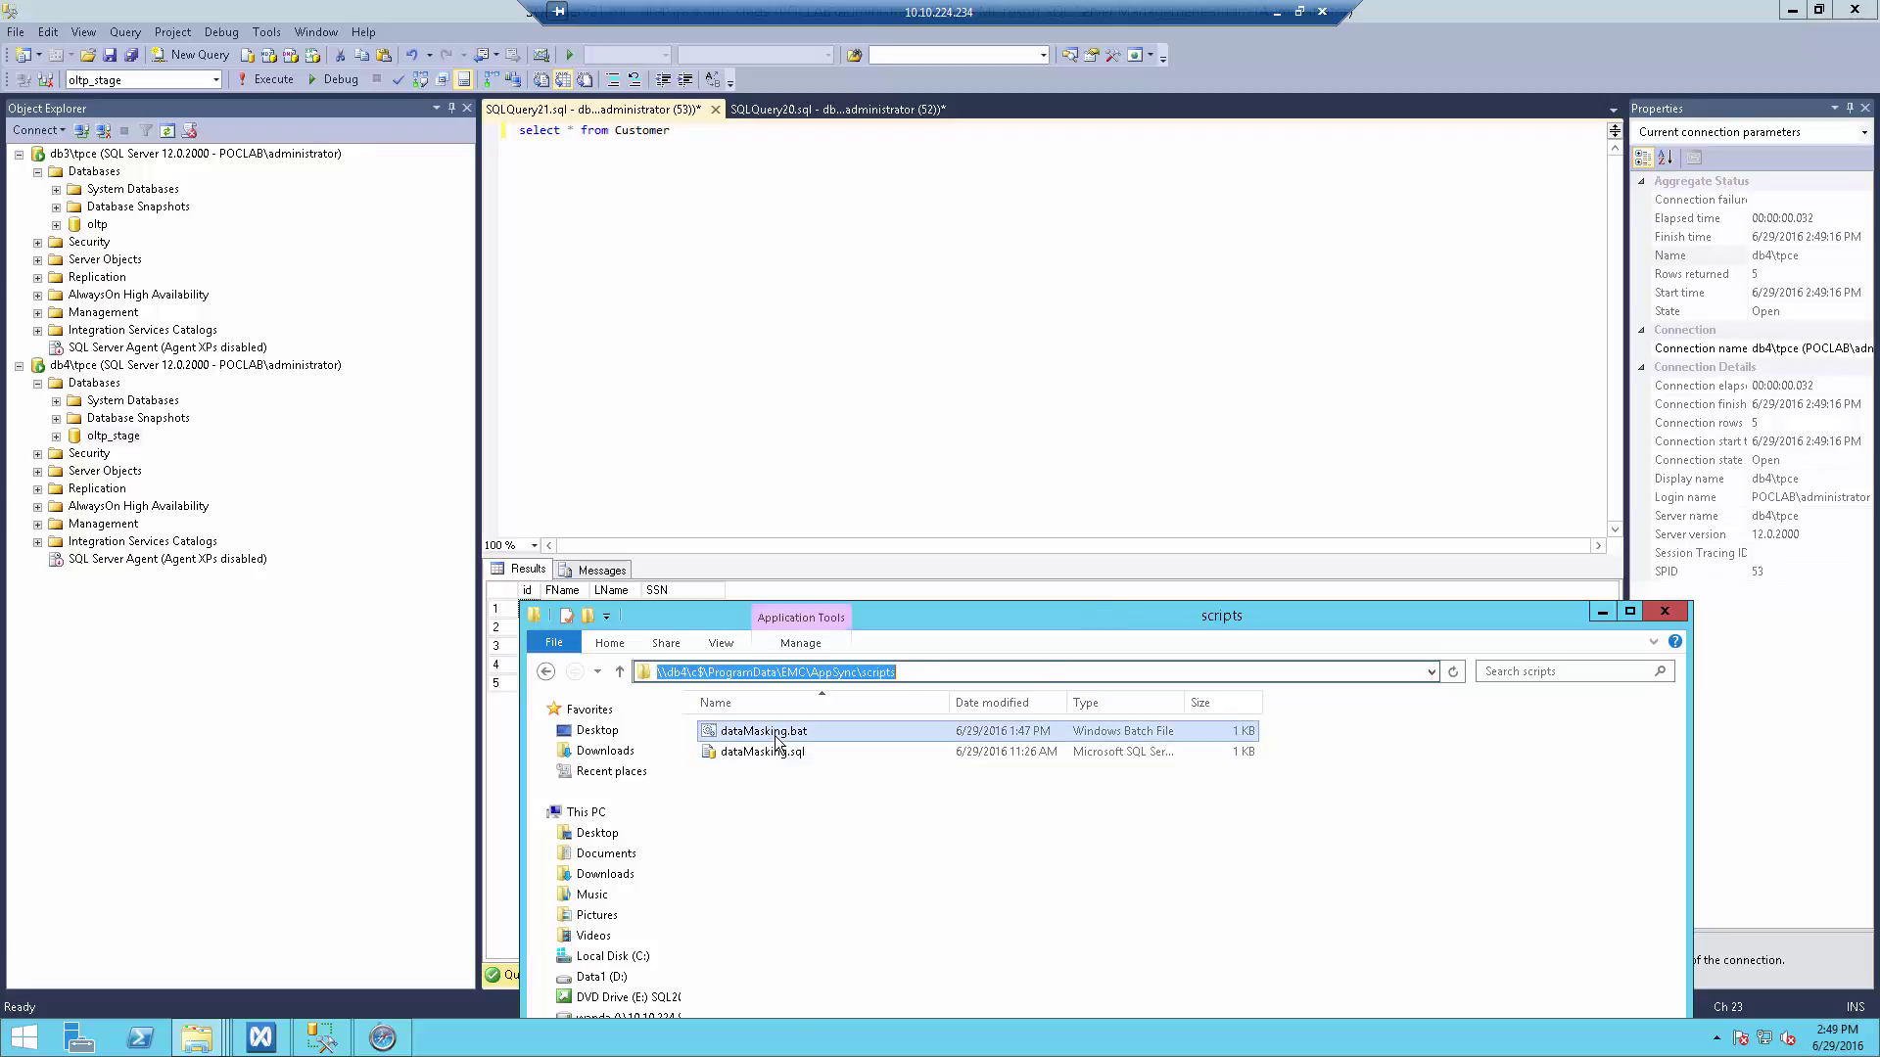
{"action": "right_click", "coordinate": [794, 737]}
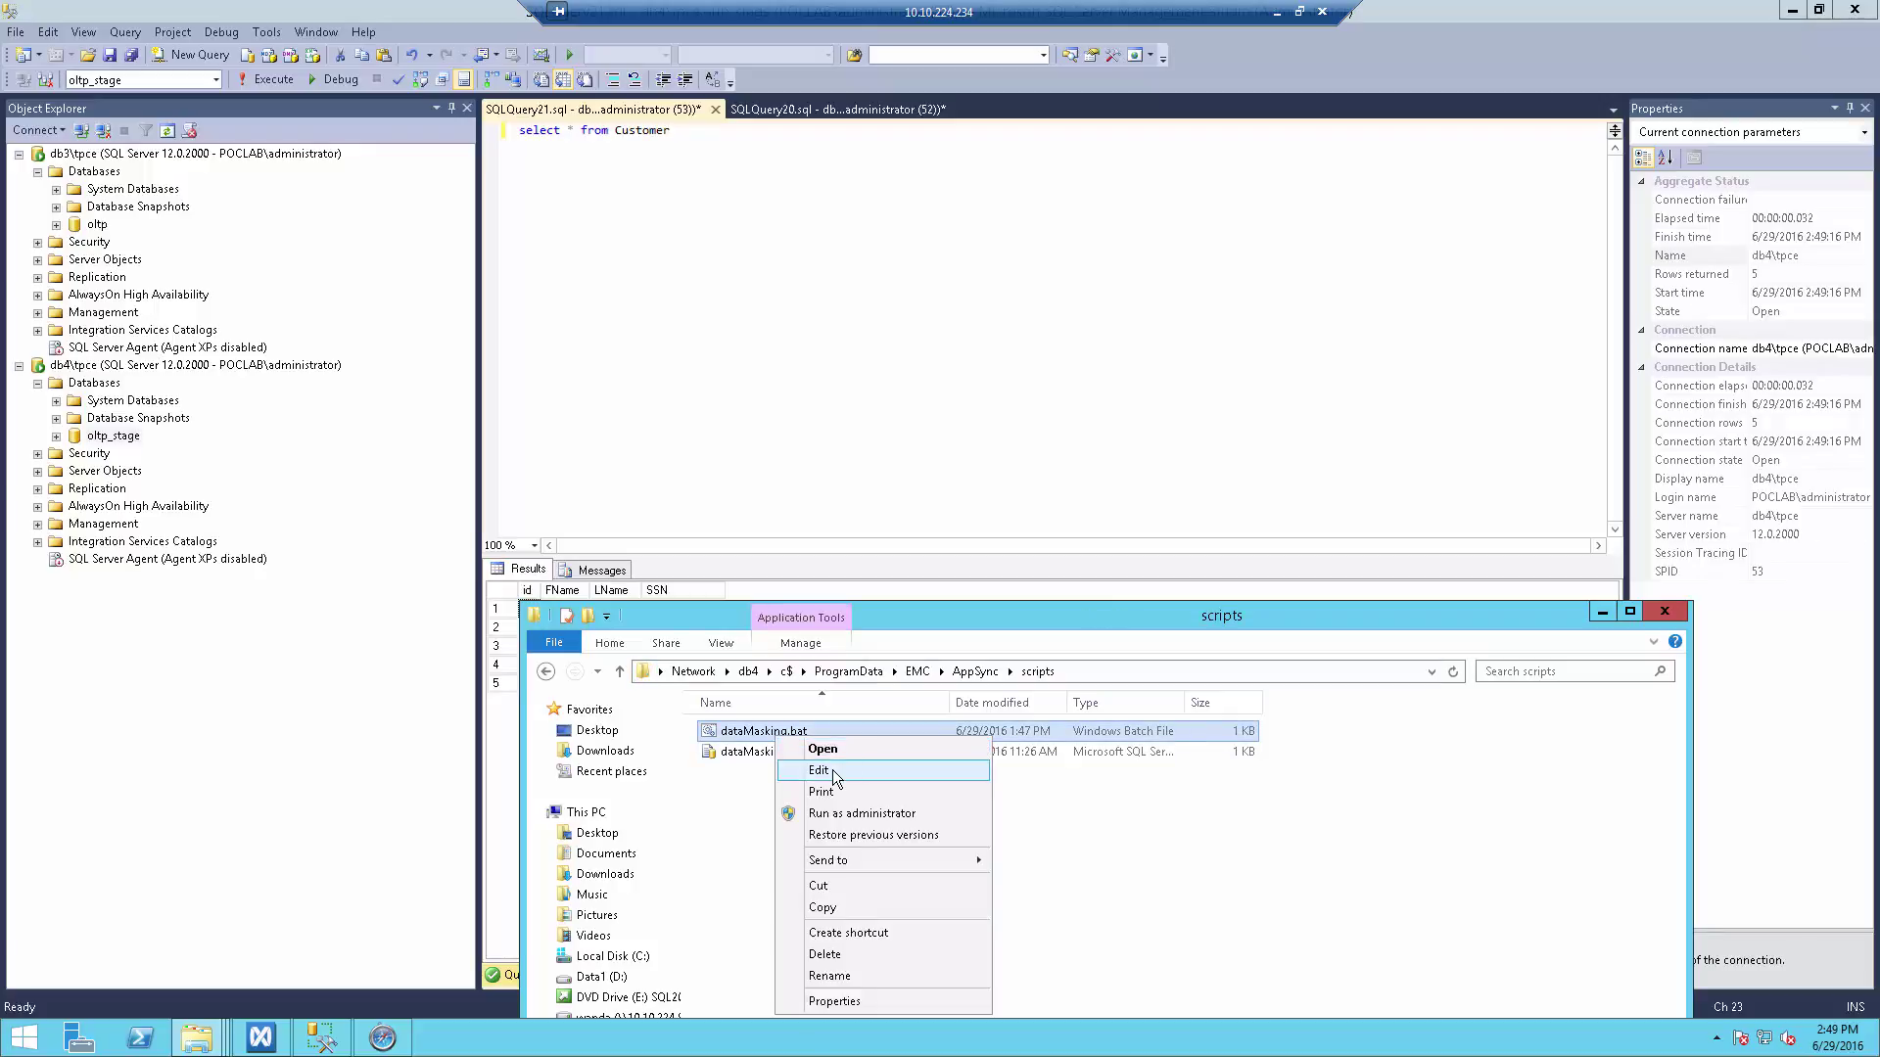
{"action": "left_click", "coordinate": [819, 770]}
{"action": "left_click_drag", "start_coordinate": [822, 701], "coordinate": [845, 273]}
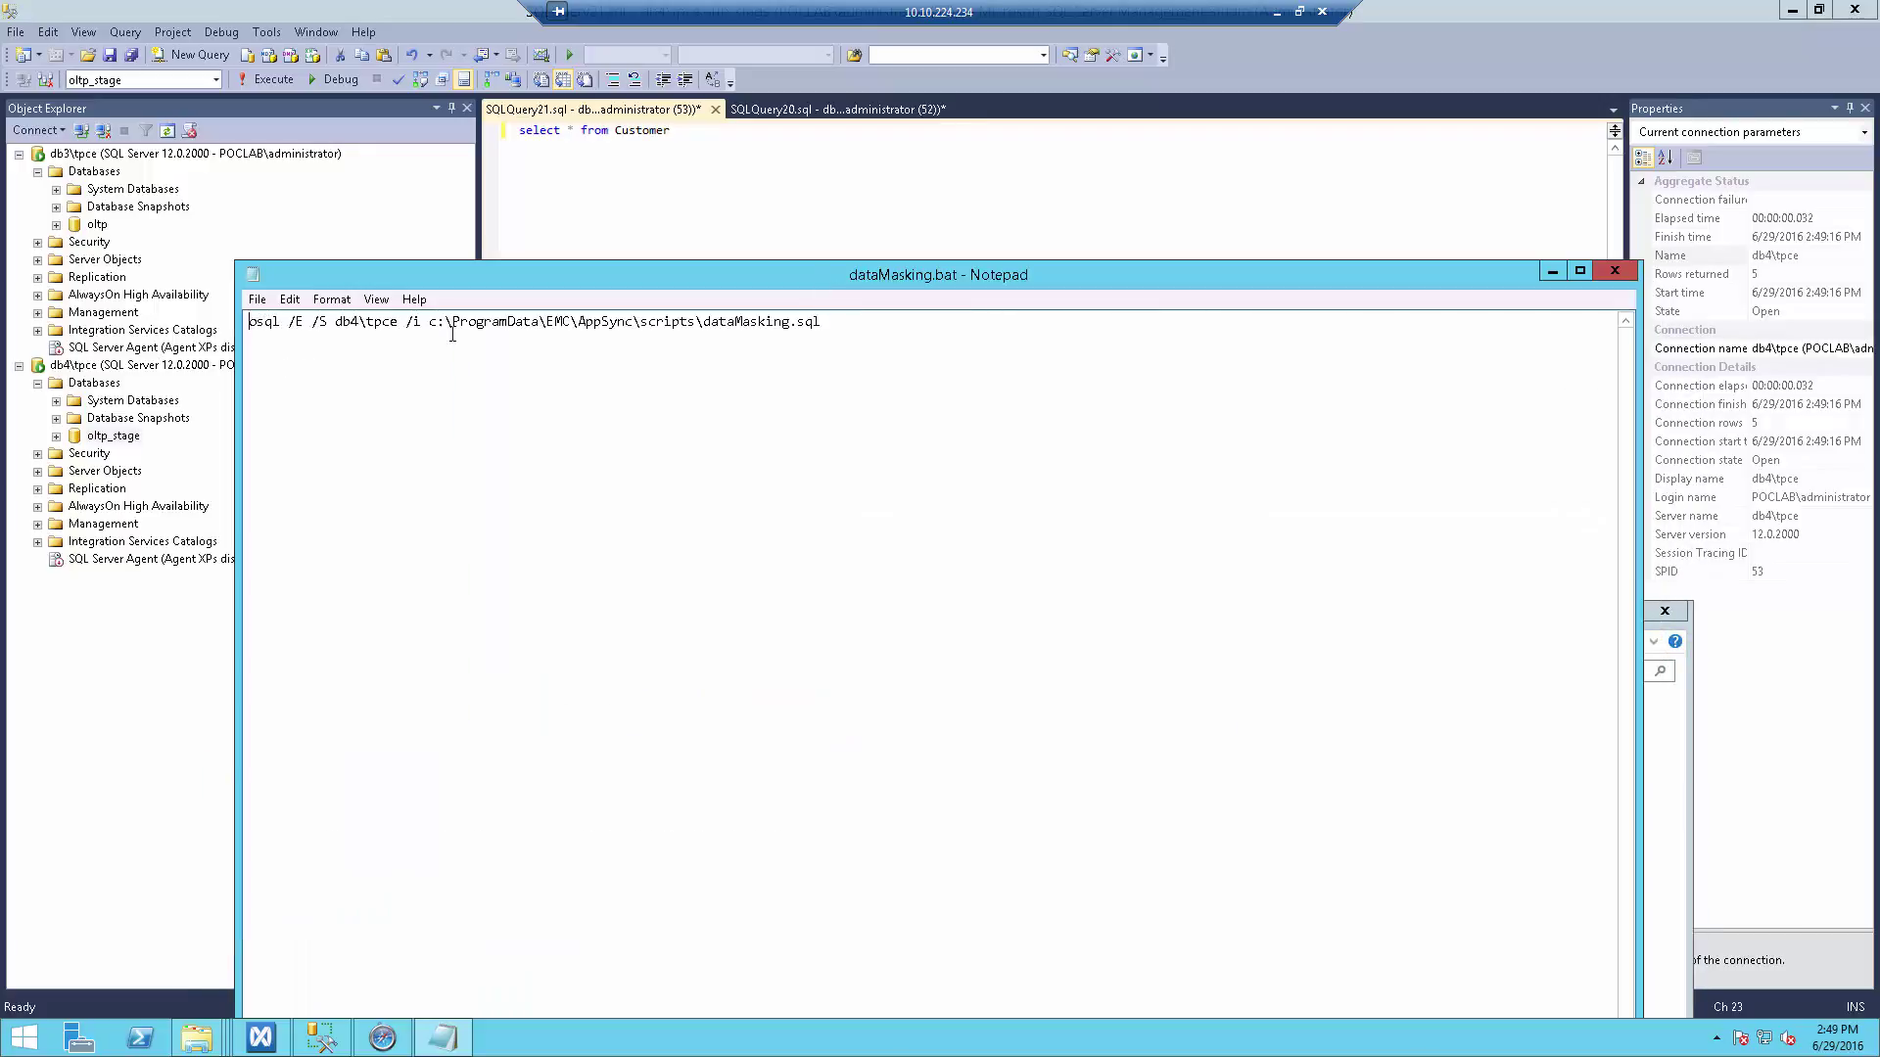
{"action": "left_click_drag", "start_coordinate": [249, 322], "coordinate": [289, 322]}
{"action": "left_click_drag", "start_coordinate": [701, 321], "coordinate": [823, 322]}
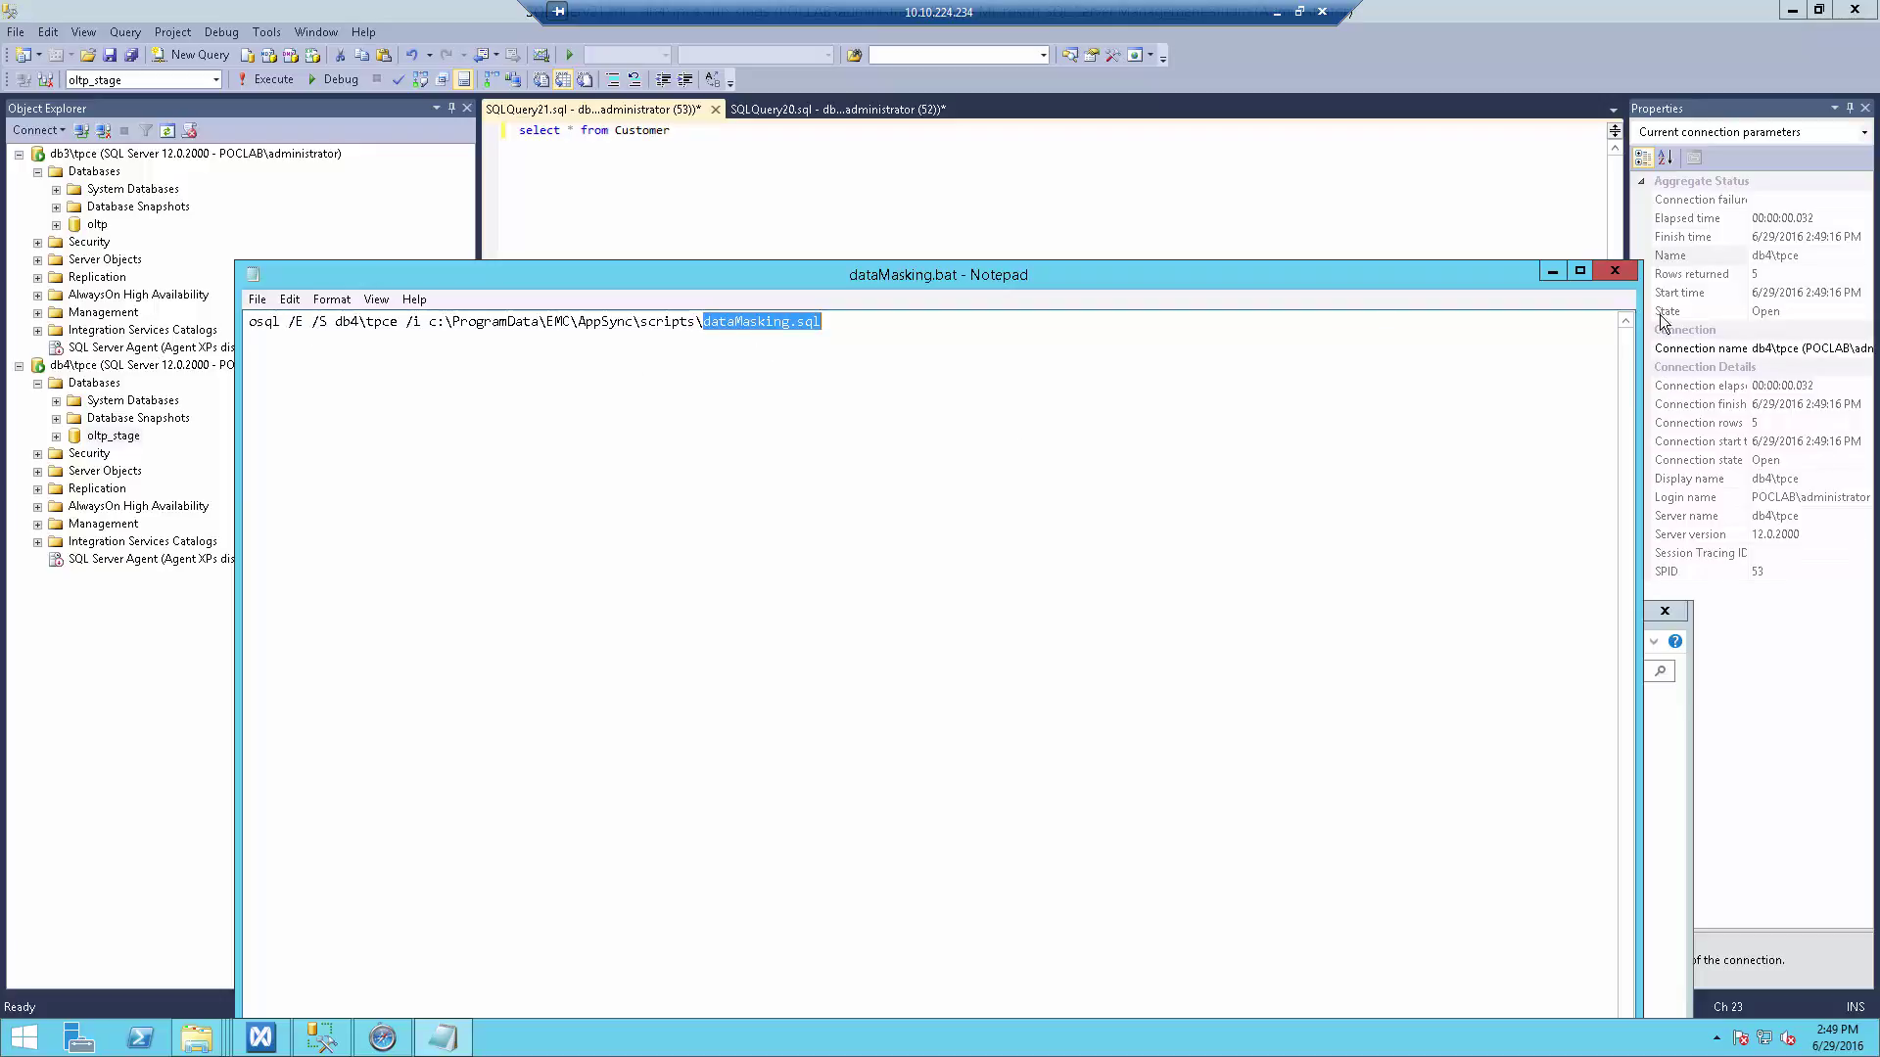
{"action": "left_click", "coordinate": [1614, 273]}
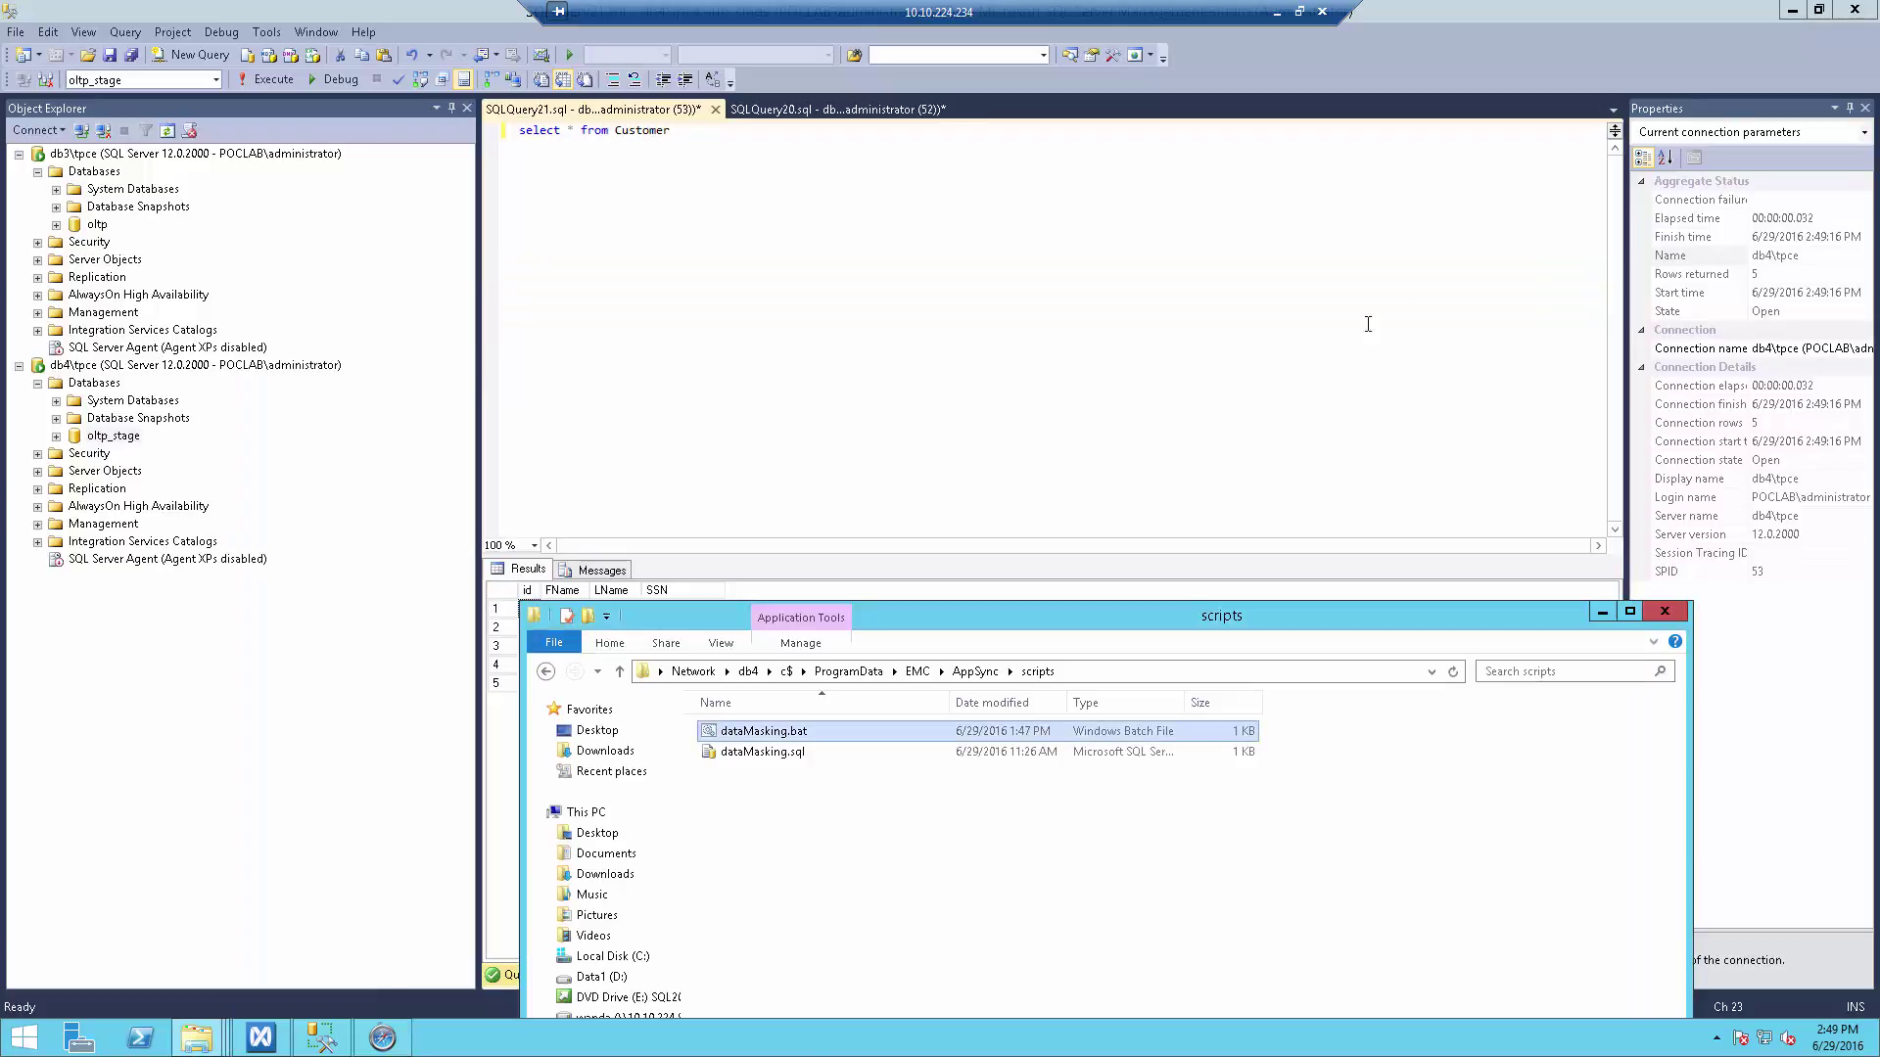
Step: Review dataMasking.sql's statement setting every Customer SSN to 'XXX-XX-XXXX', then hide the folder
{"action": "right_click", "coordinate": [761, 753]}
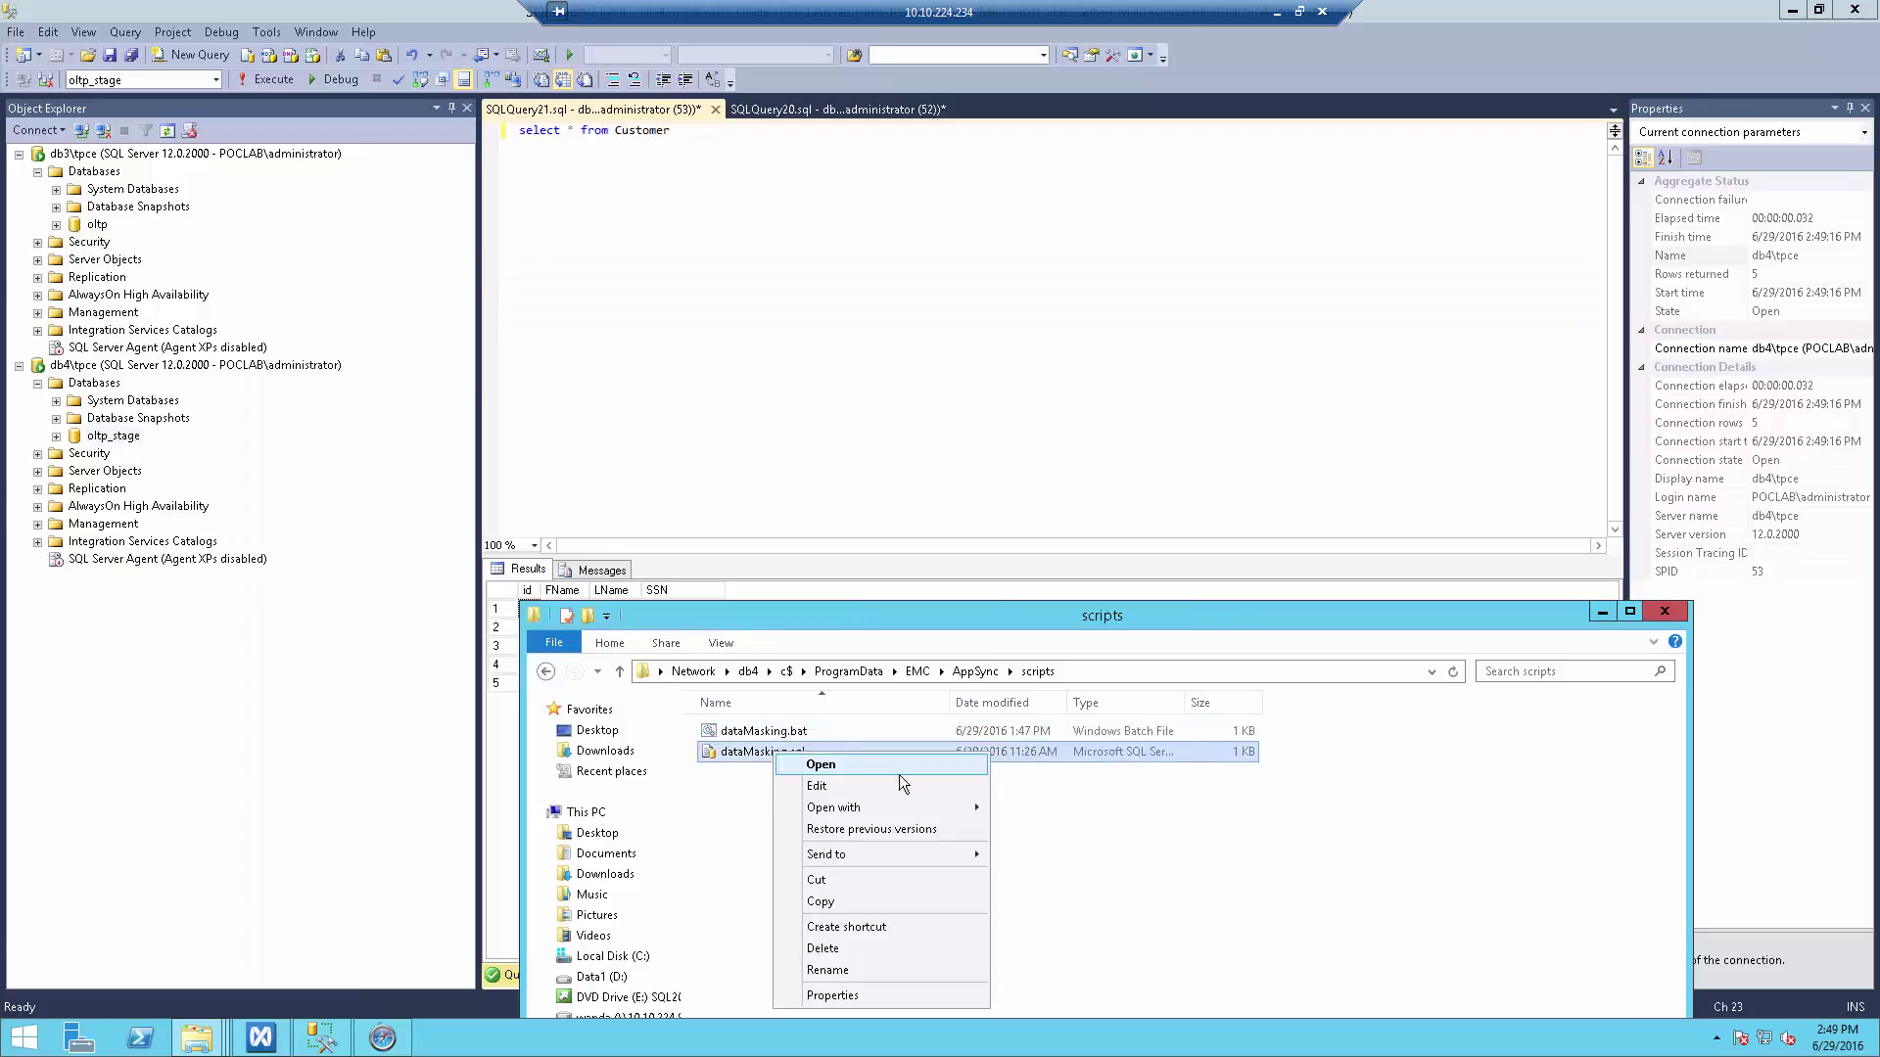
{"action": "left_click", "coordinate": [825, 791]}
{"action": "left_click_drag", "start_coordinate": [650, 277], "coordinate": [761, 207]}
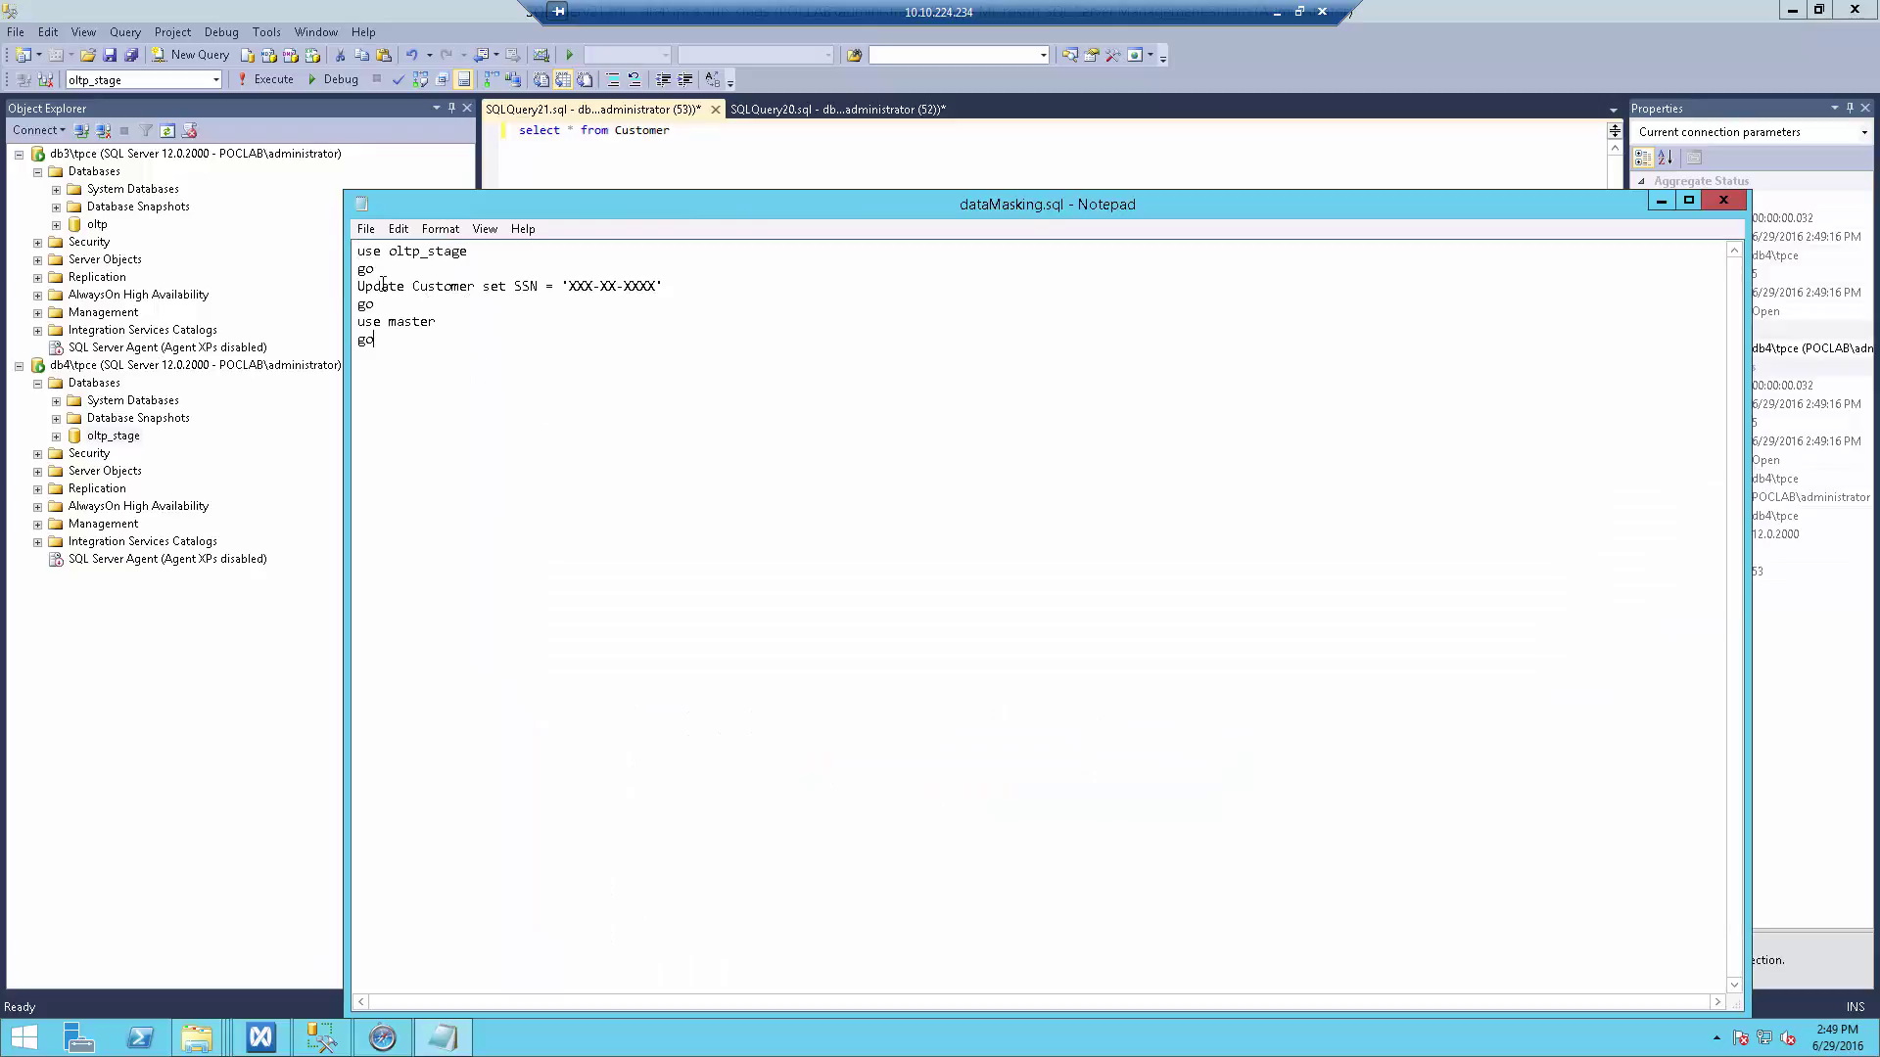
{"action": "left_click_drag", "start_coordinate": [359, 285], "coordinate": [664, 285]}
{"action": "left_click", "coordinate": [547, 356]}
{"action": "left_click", "coordinate": [1722, 201]}
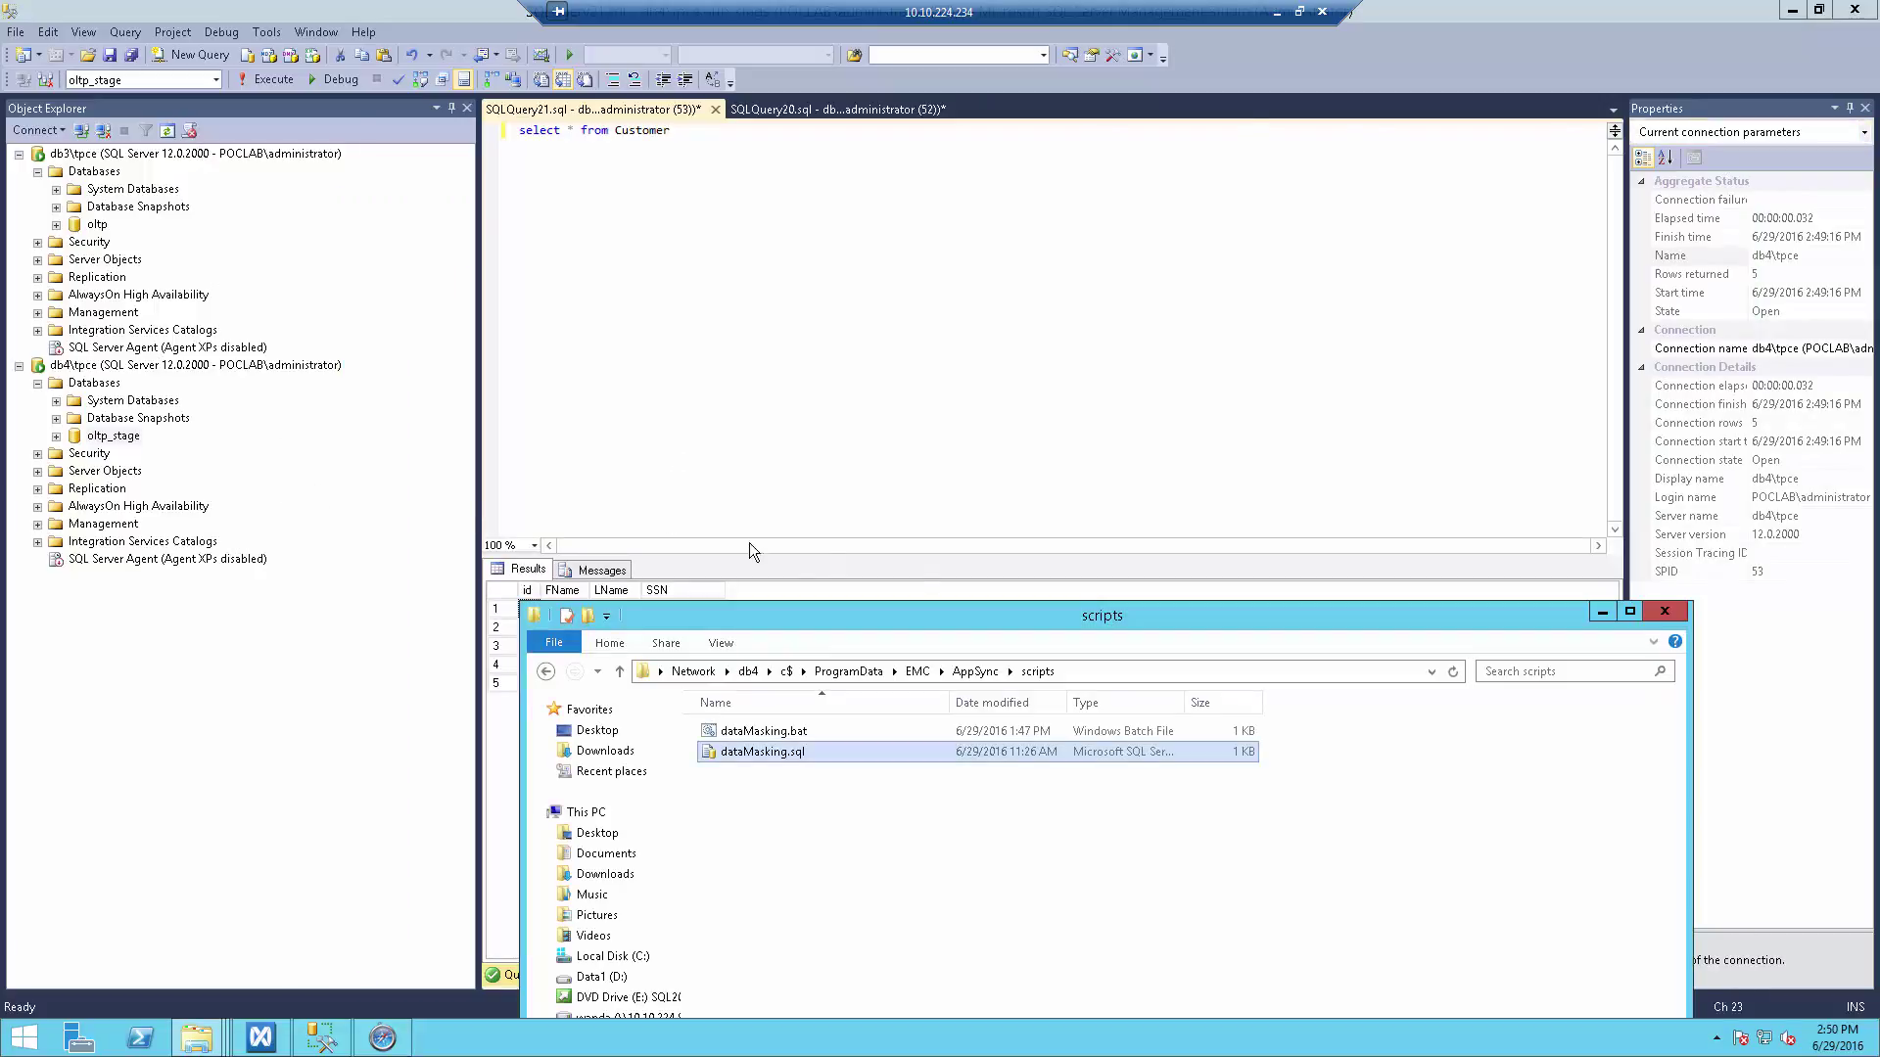
{"action": "left_click", "coordinate": [1601, 613]}
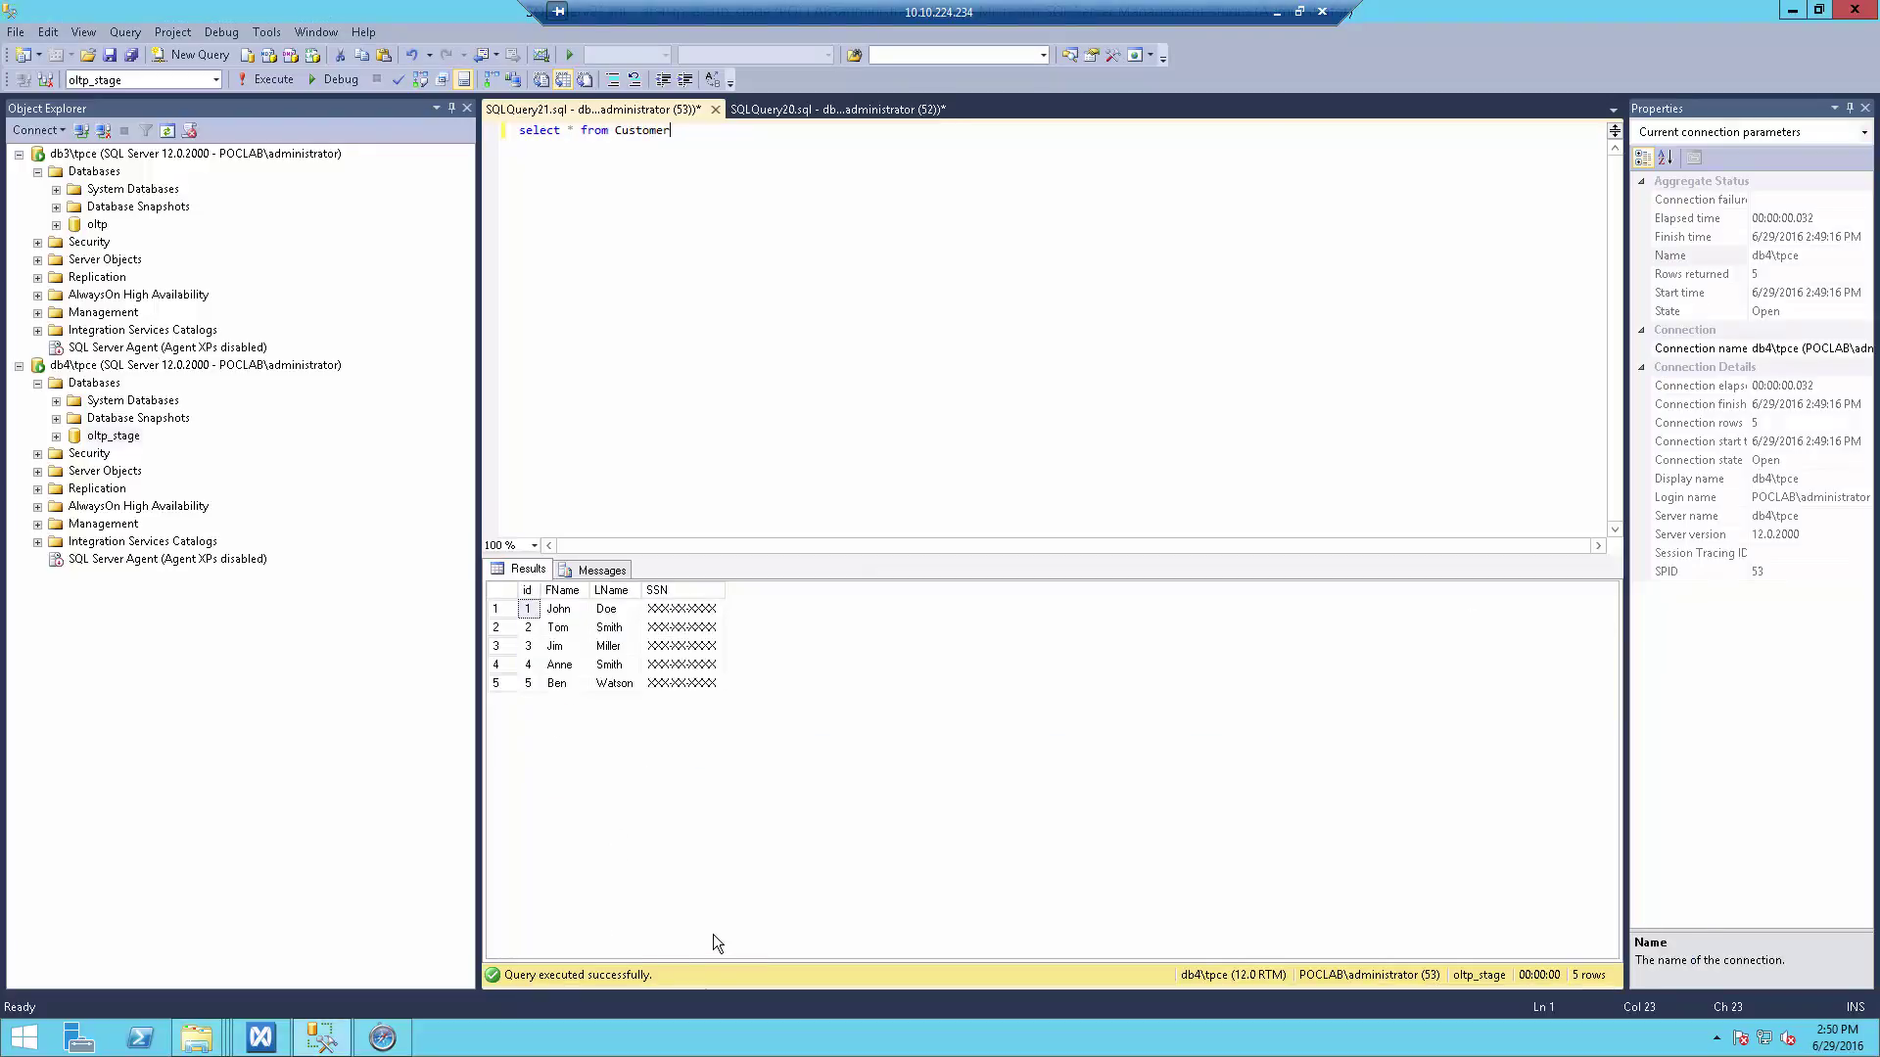
Step: Return to AppSync and select oltp's stage copy mounted on db4
{"action": "left_click", "coordinate": [382, 1039]}
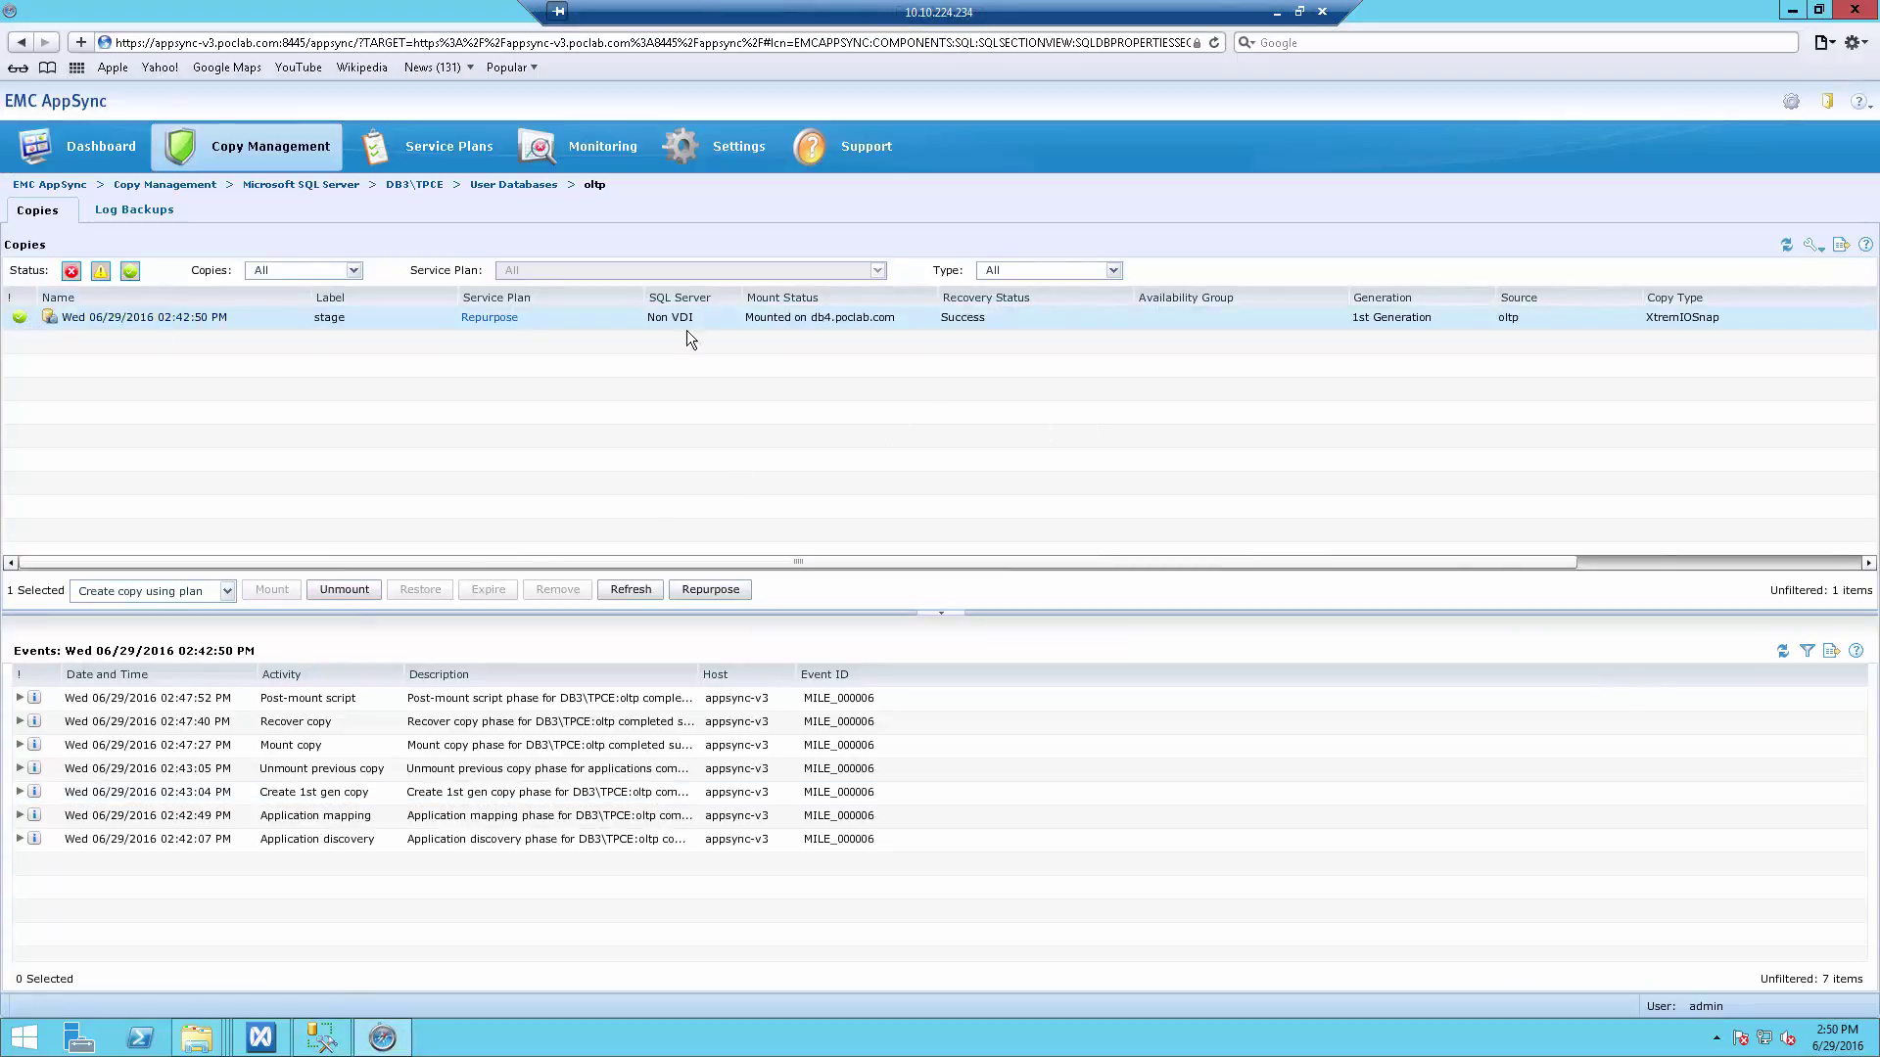
{"action": "left_click", "coordinate": [962, 320]}
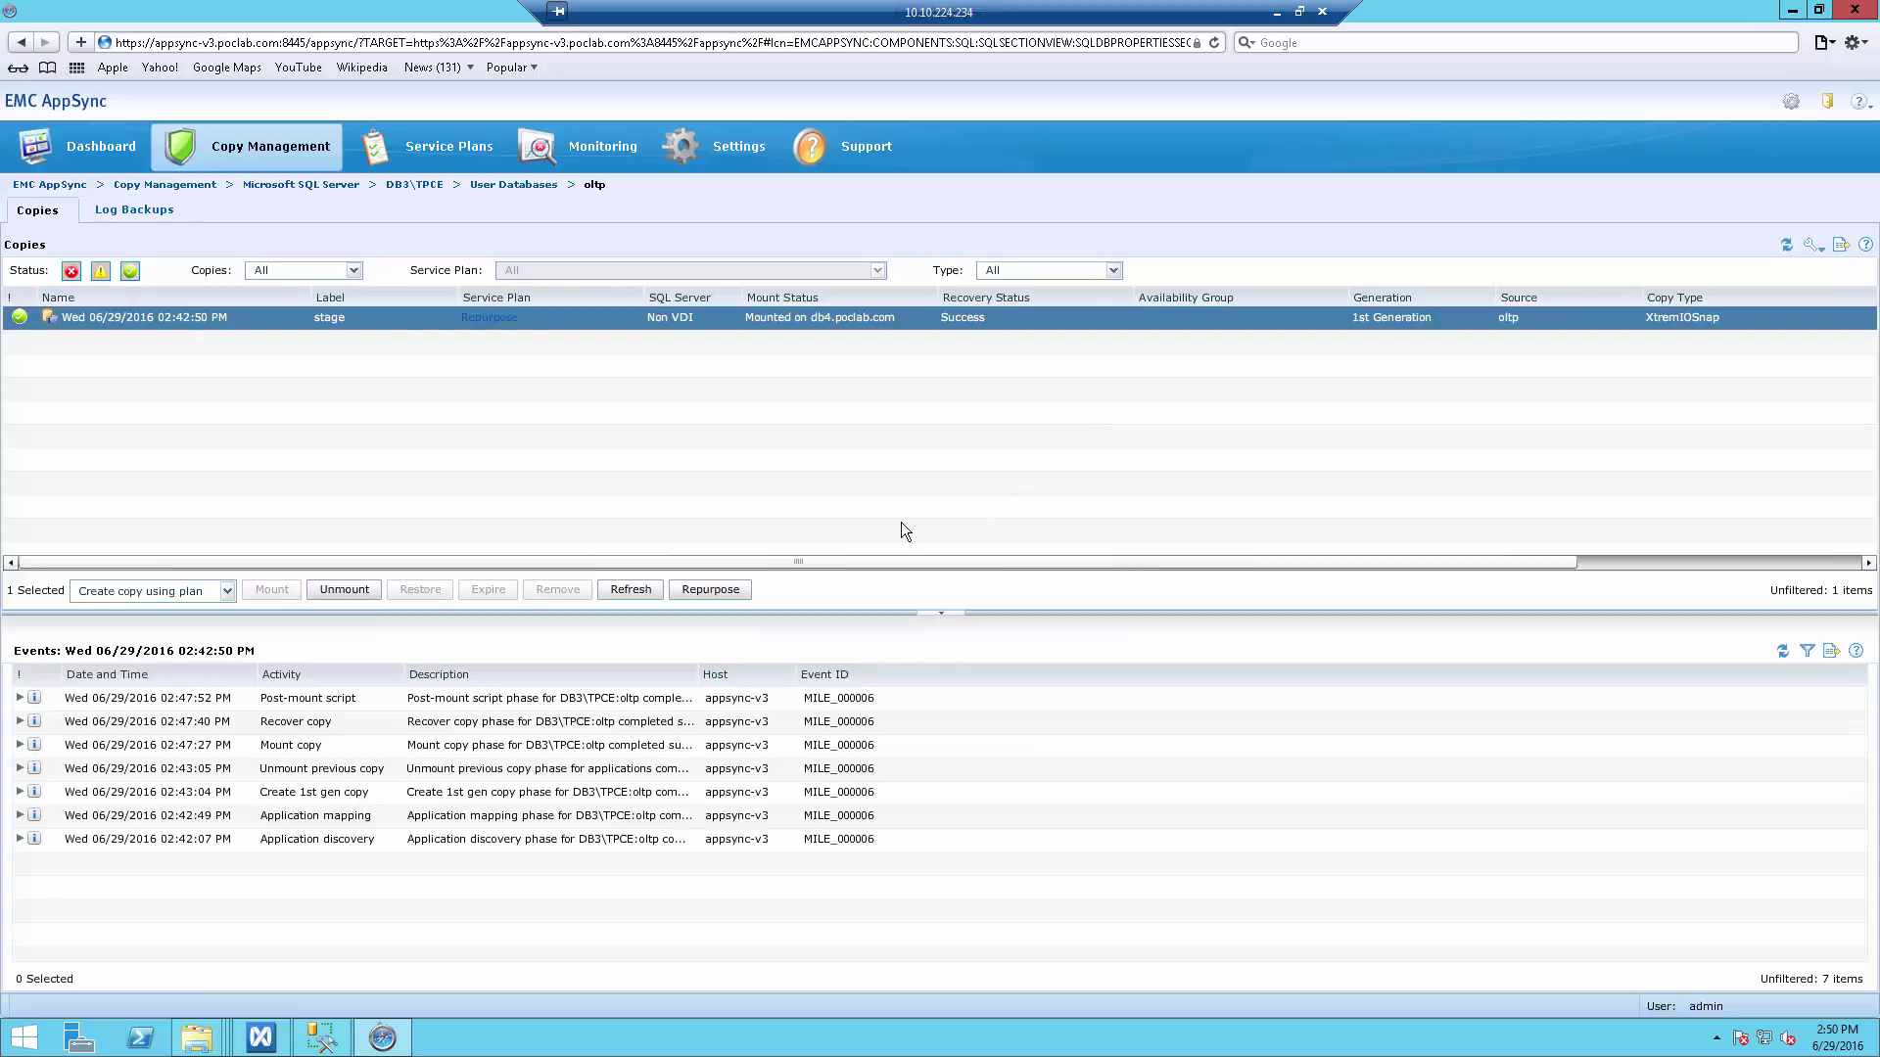
Step: Repurpose the stage copy as 2nd-gen Snap copy 'test01' with a Run Now schedule
{"action": "left_click", "coordinate": [717, 590]}
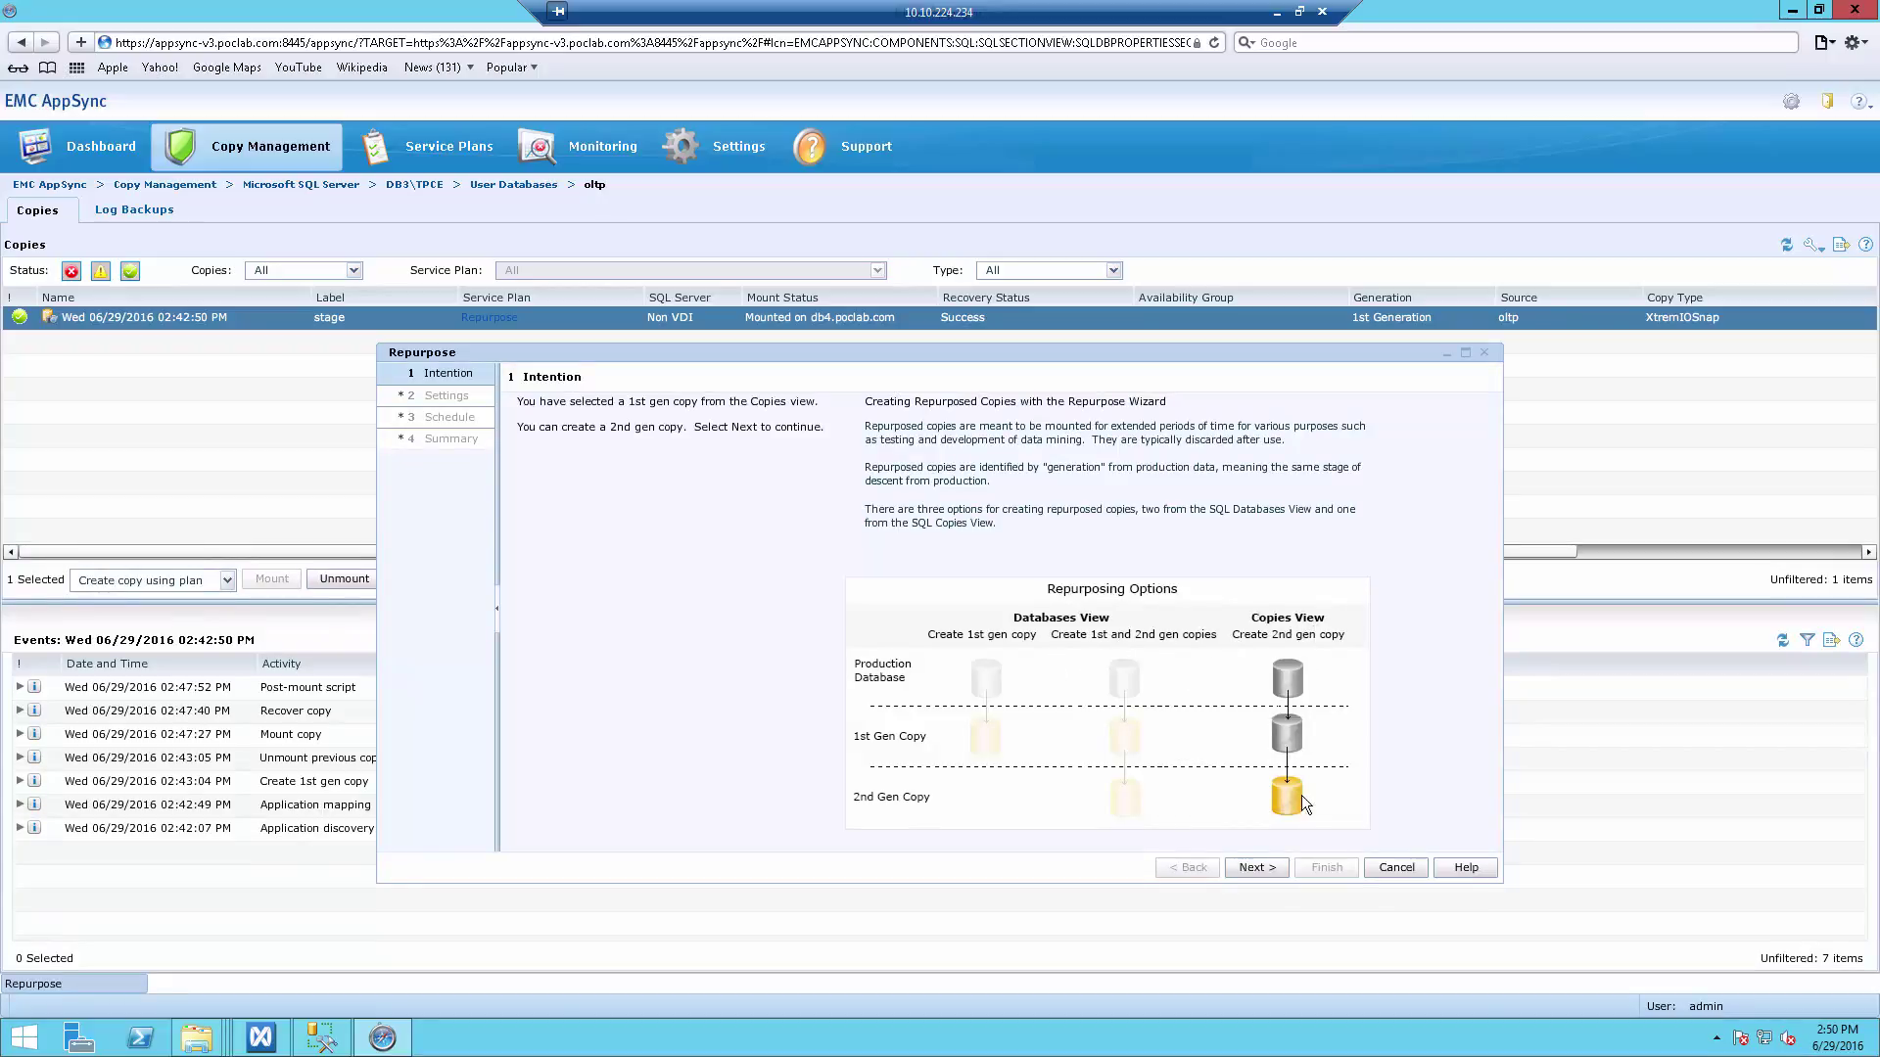
{"action": "left_click", "coordinate": [1258, 866]}
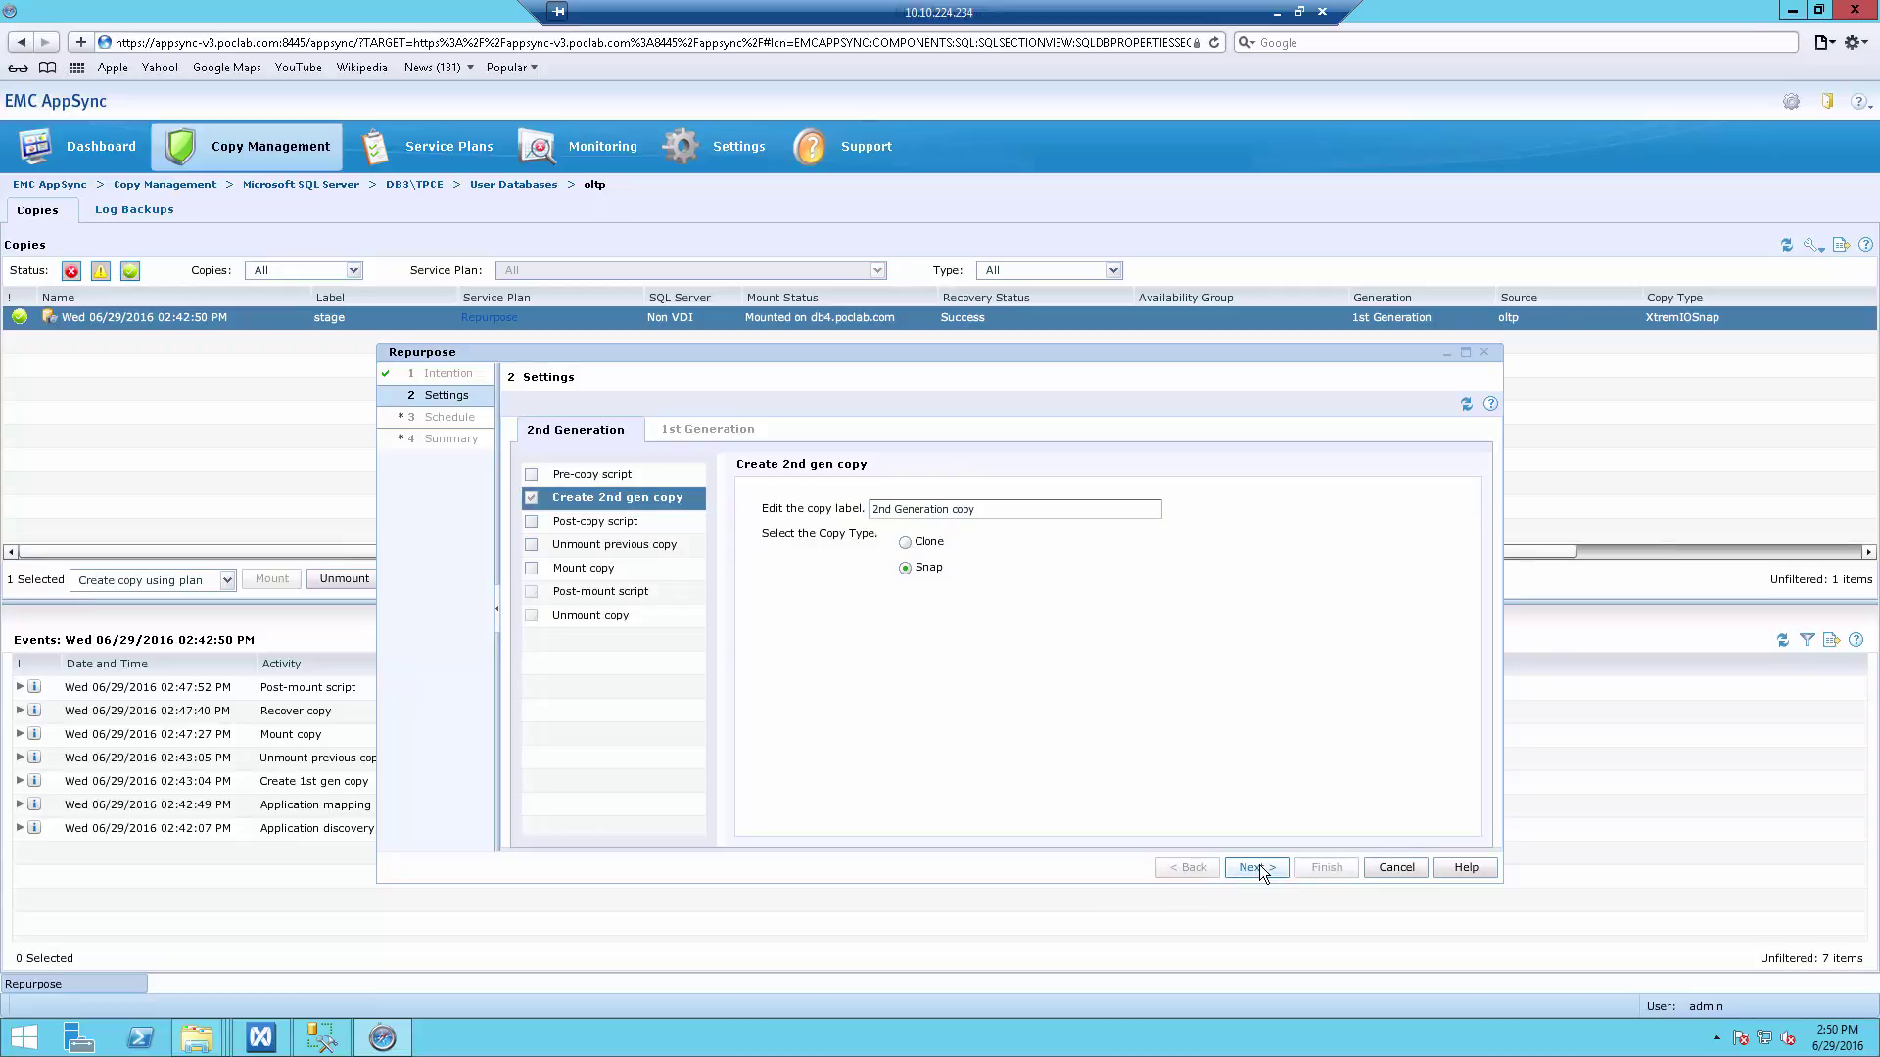
{"action": "double_click", "coordinate": [982, 508]}
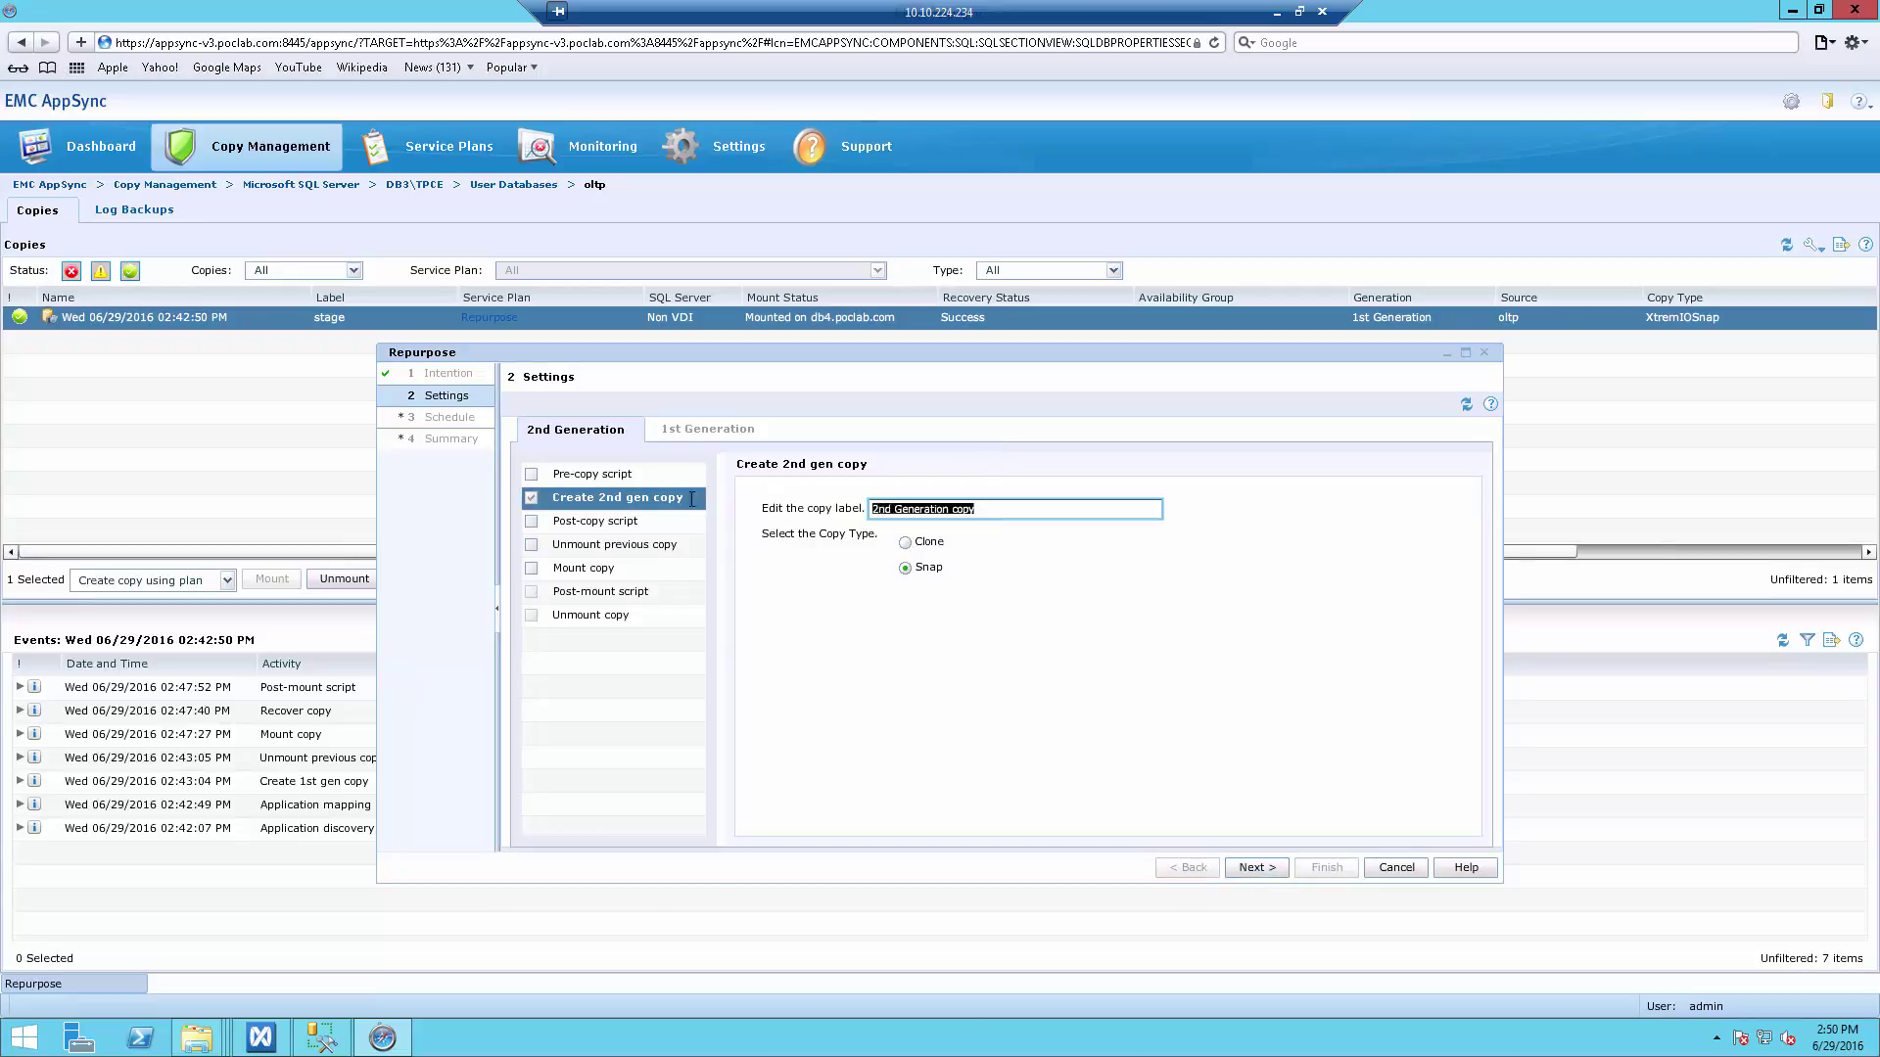
{"action": "type", "text": "test01"}
{"action": "left_click", "coordinate": [1253, 869]}
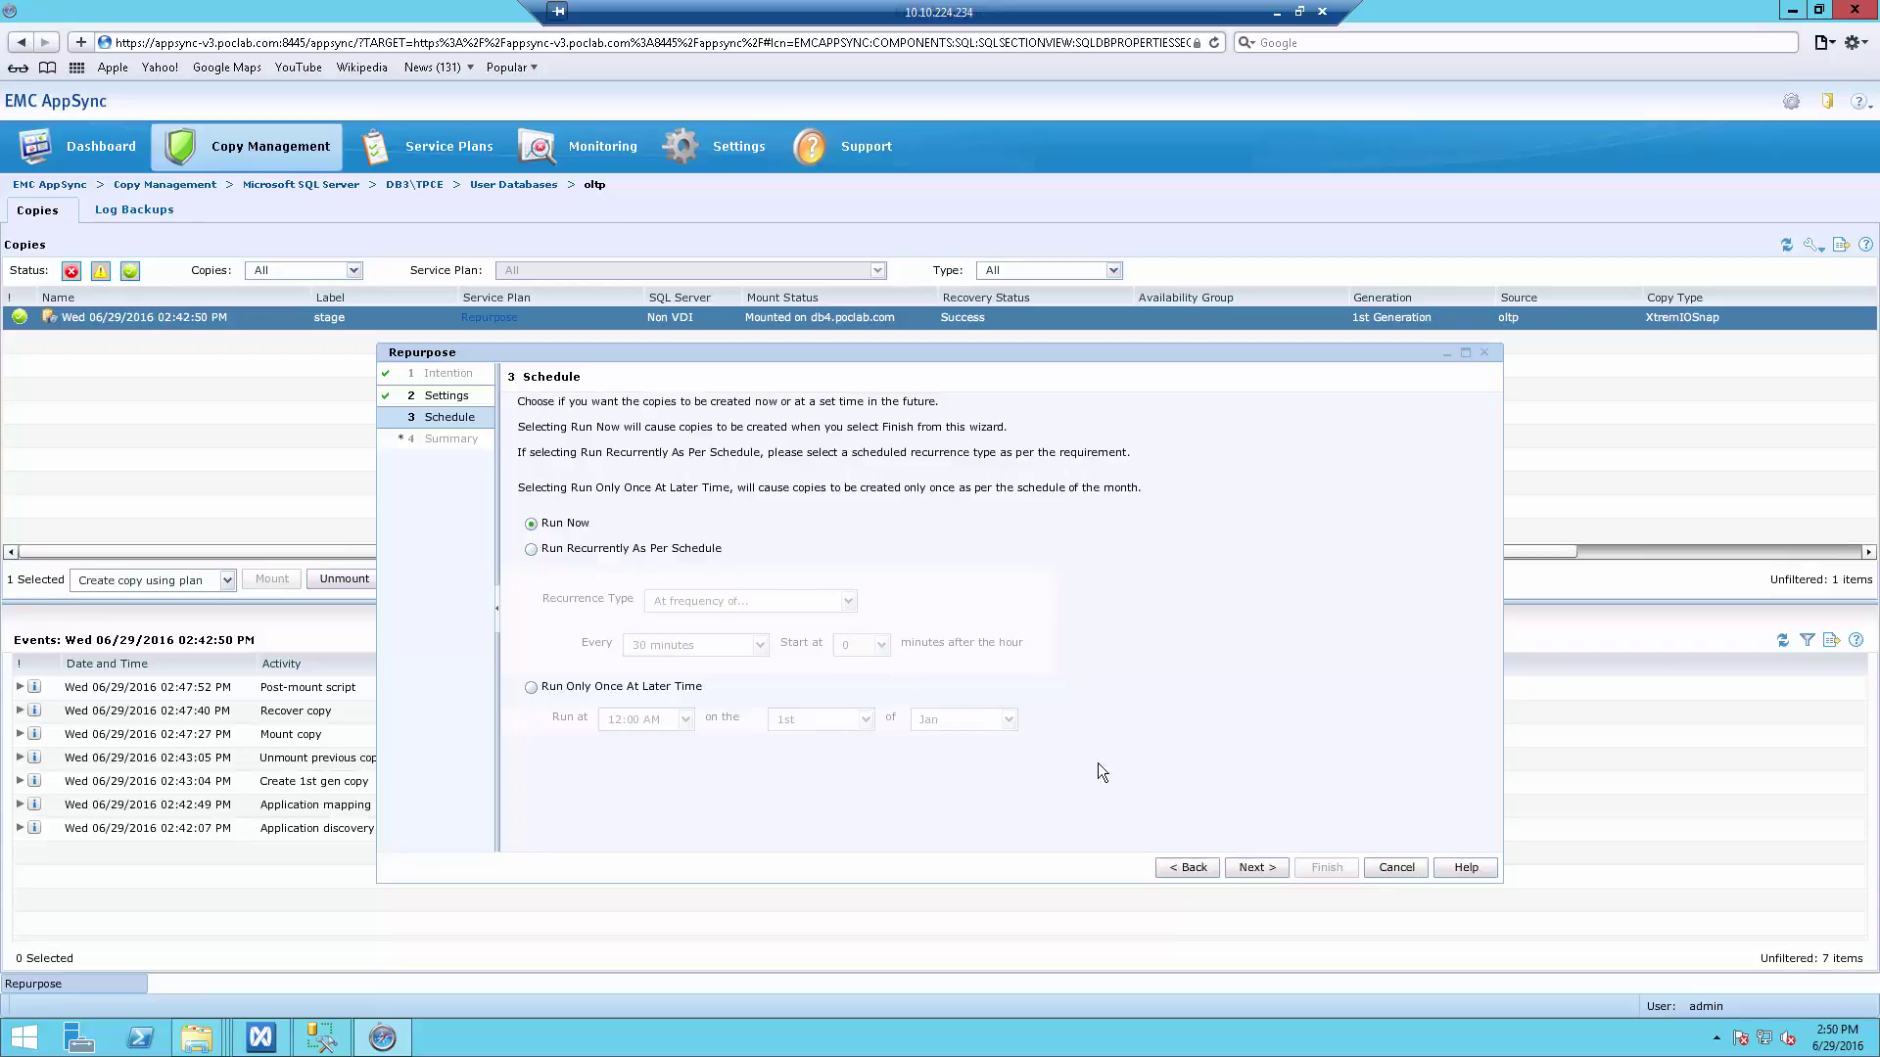
{"action": "left_click", "coordinate": [1261, 866]}
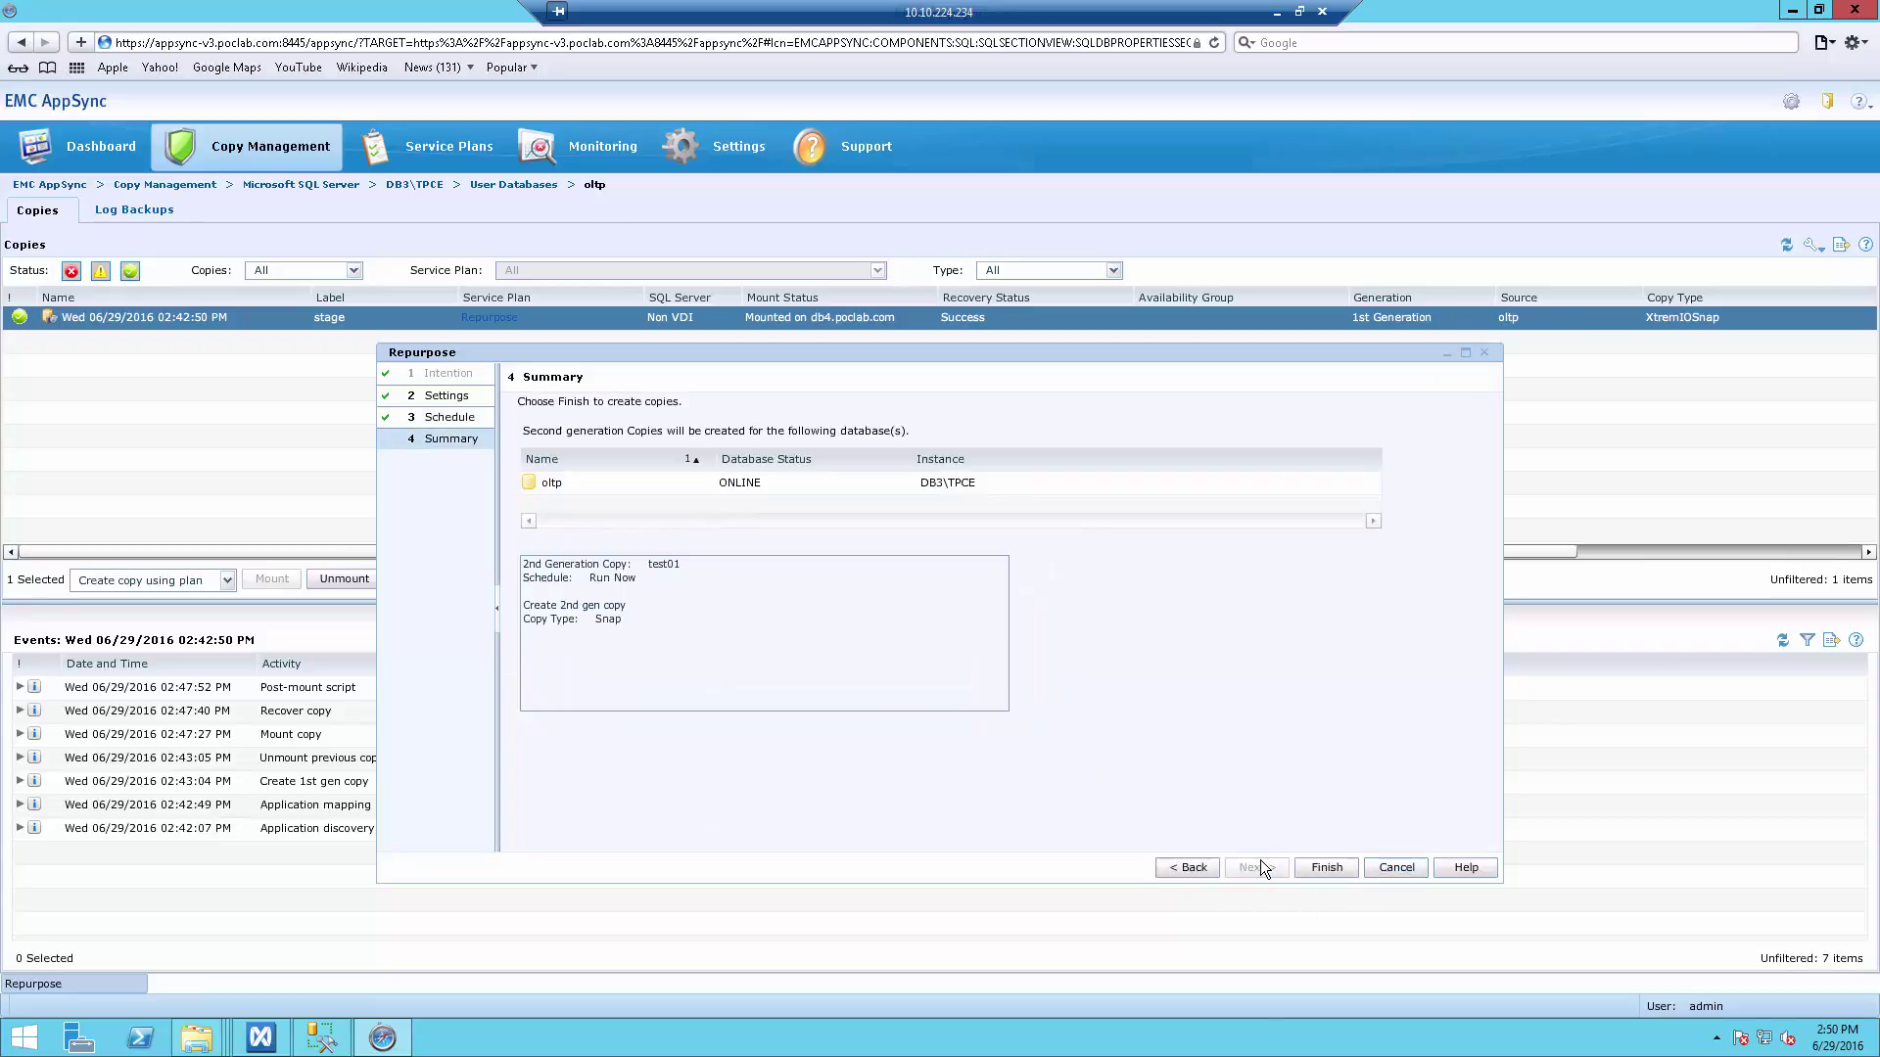
{"action": "left_click", "coordinate": [1315, 868]}
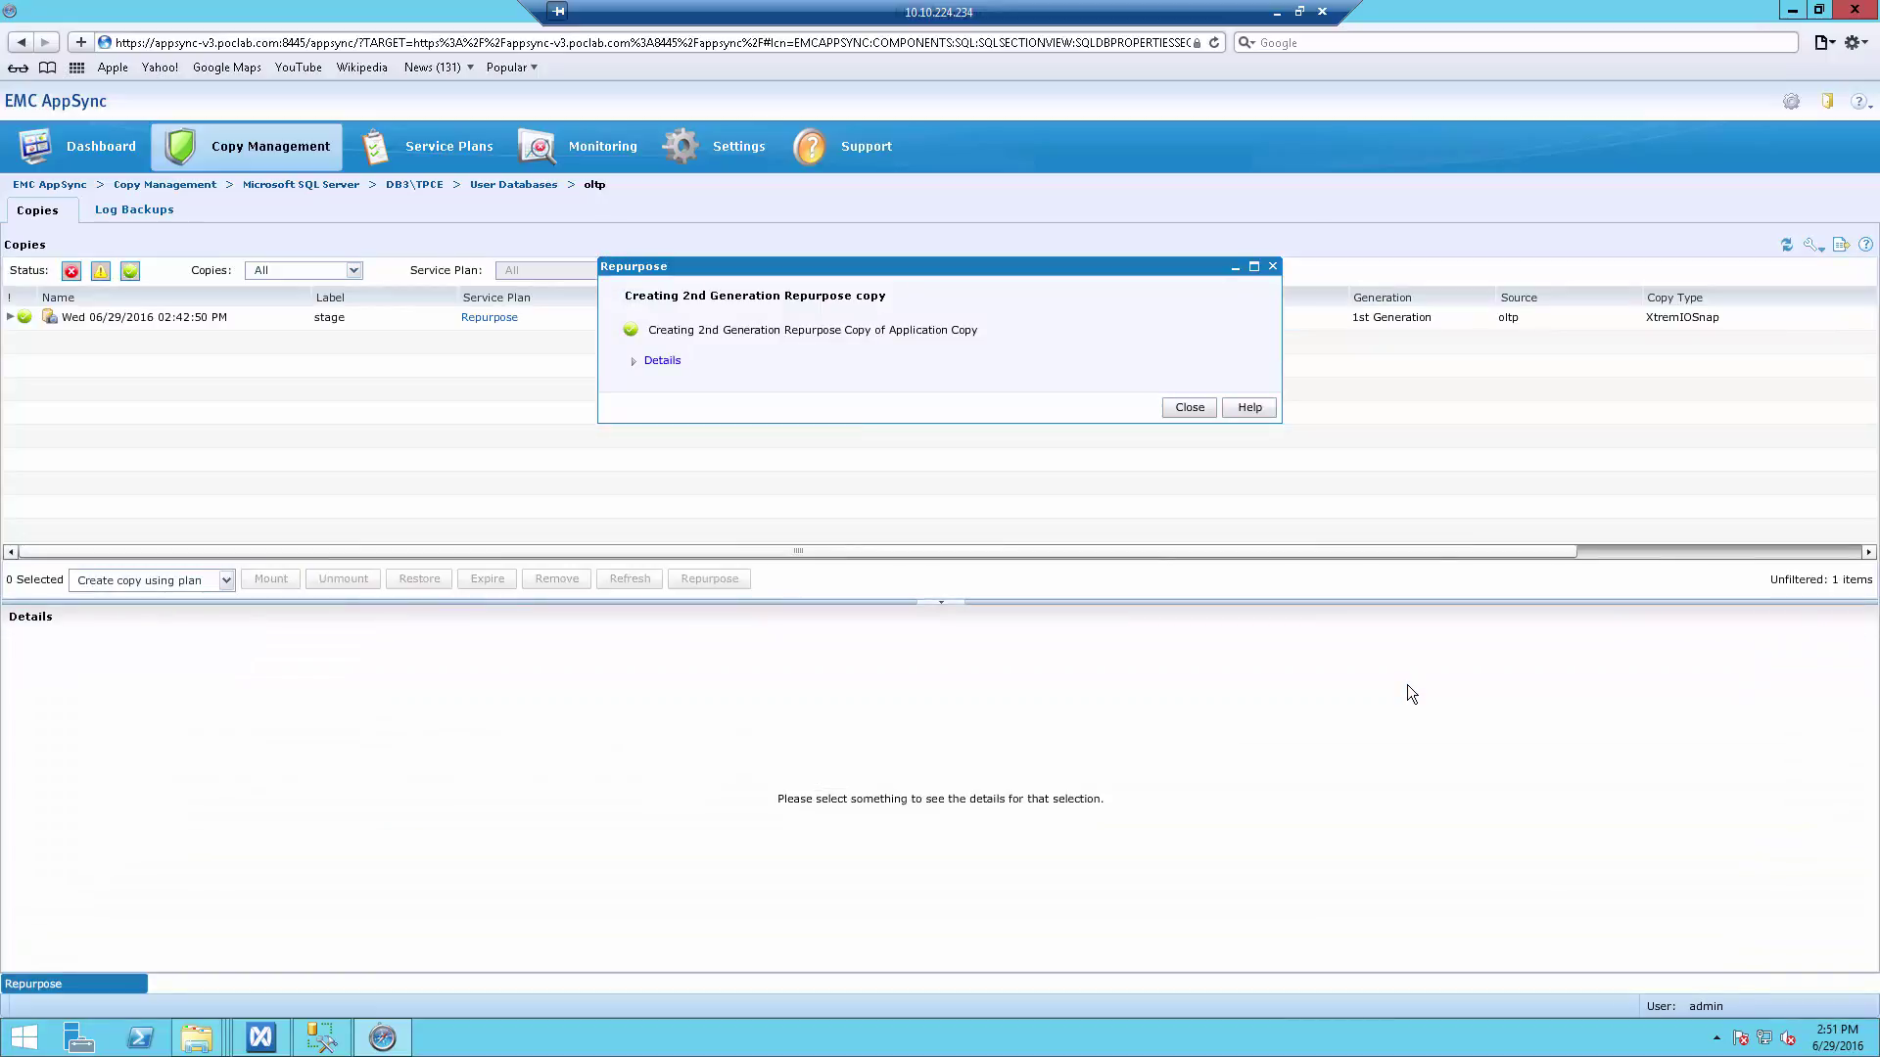
Step: Close the copy progress and inspect the new unmapped g2 oltp and oltp-log snapshots in XtremIO
{"action": "left_click", "coordinate": [1189, 406]}
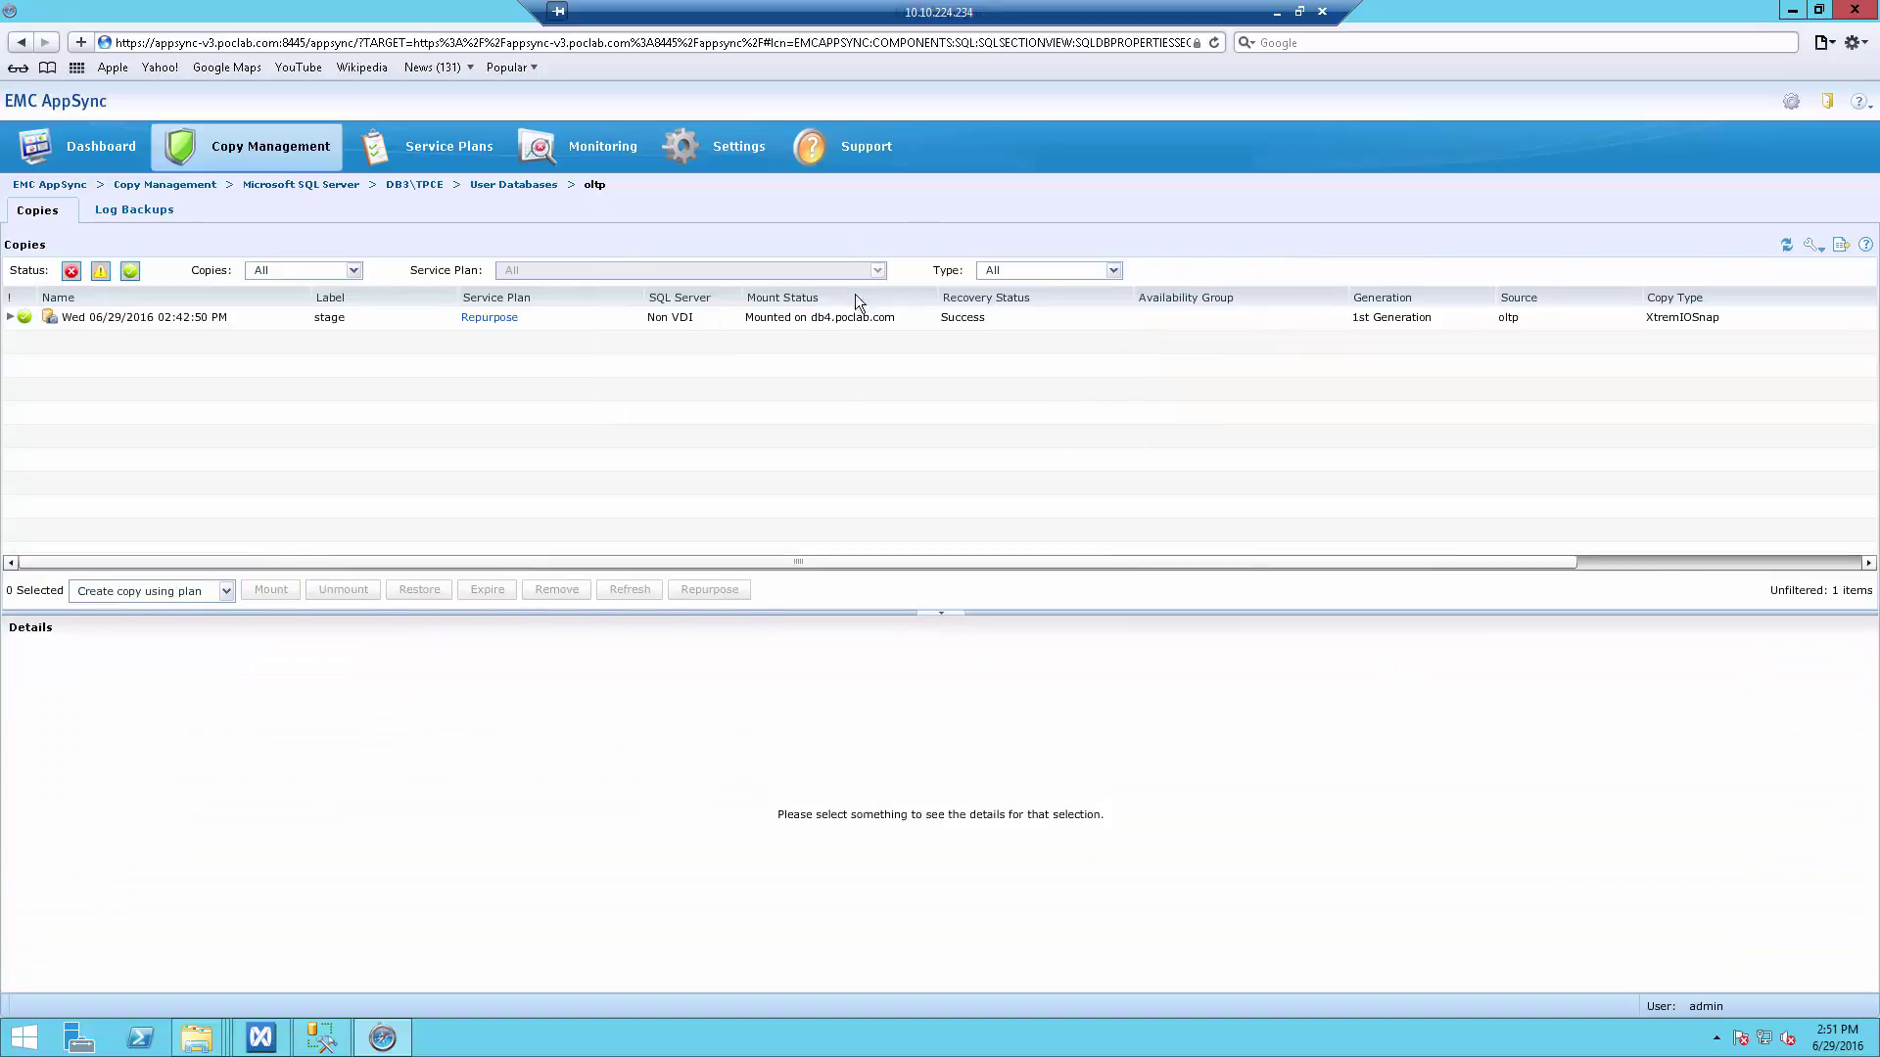
{"action": "left_click", "coordinate": [261, 1038]}
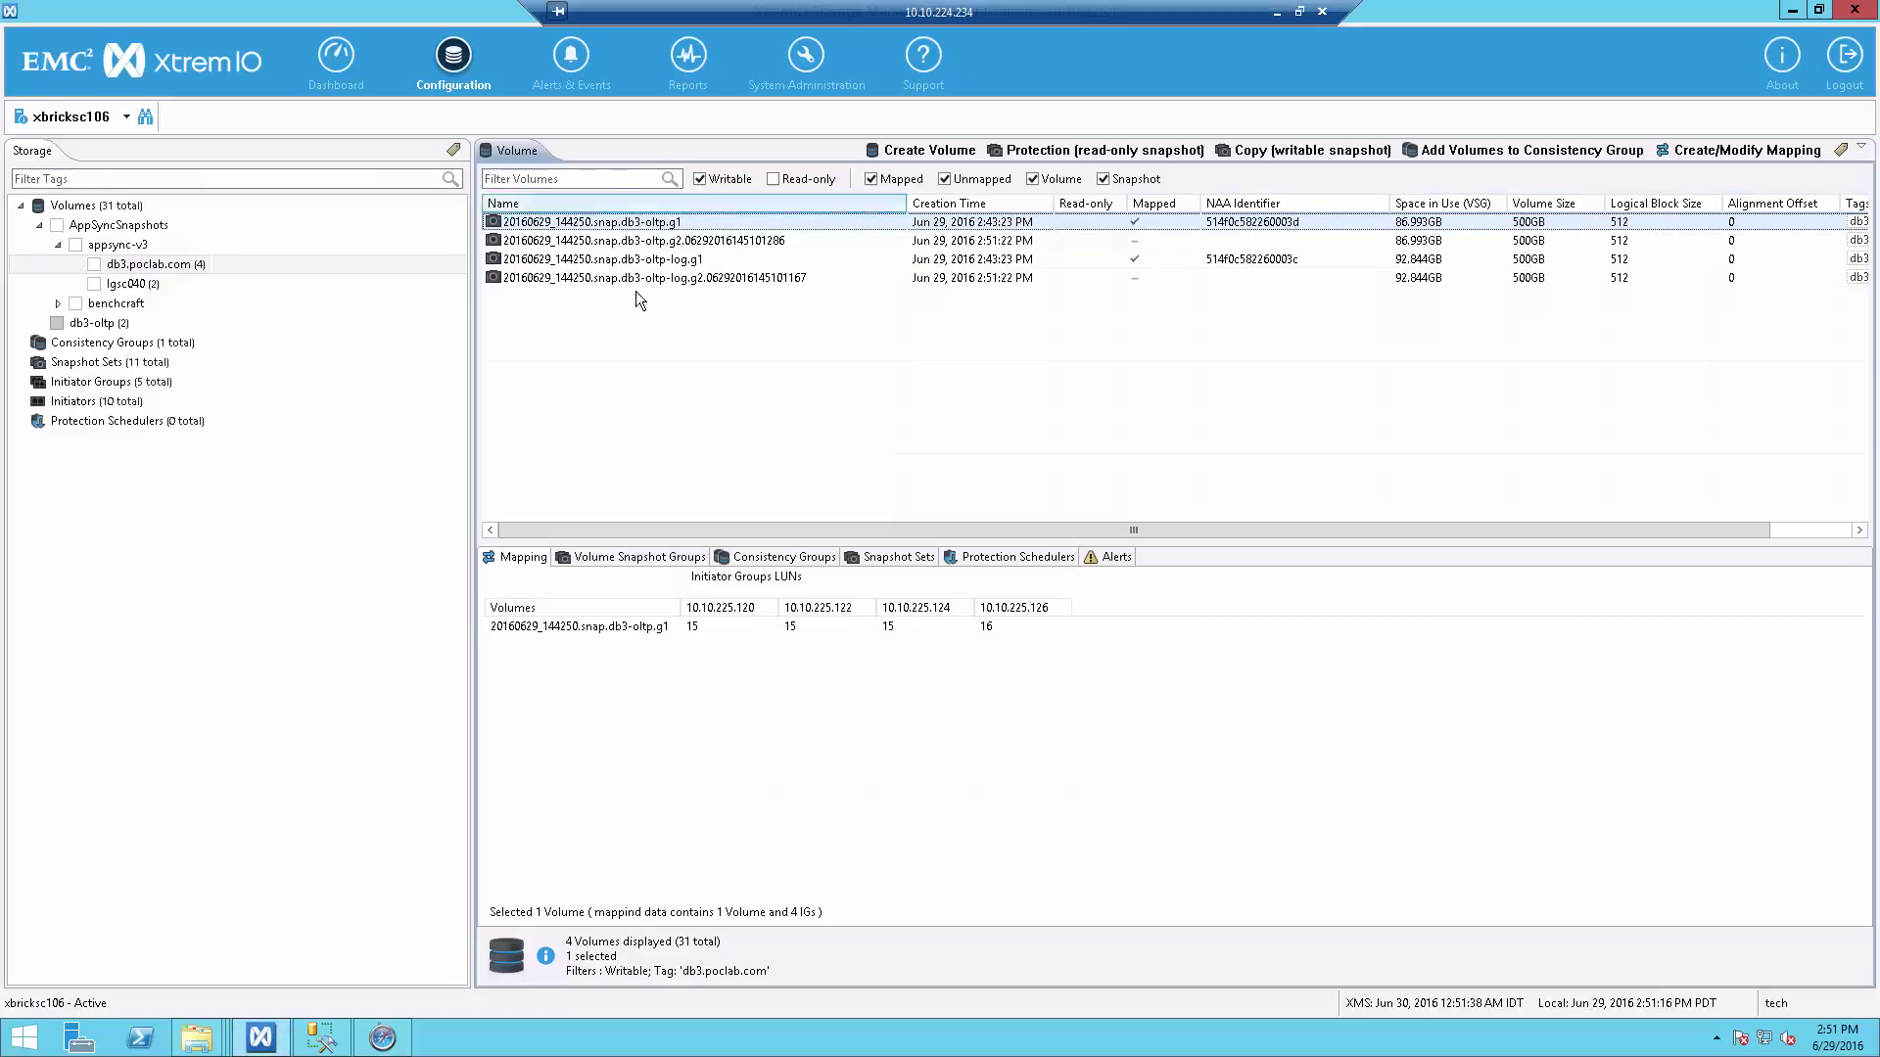
{"action": "left_click", "coordinate": [824, 243]}
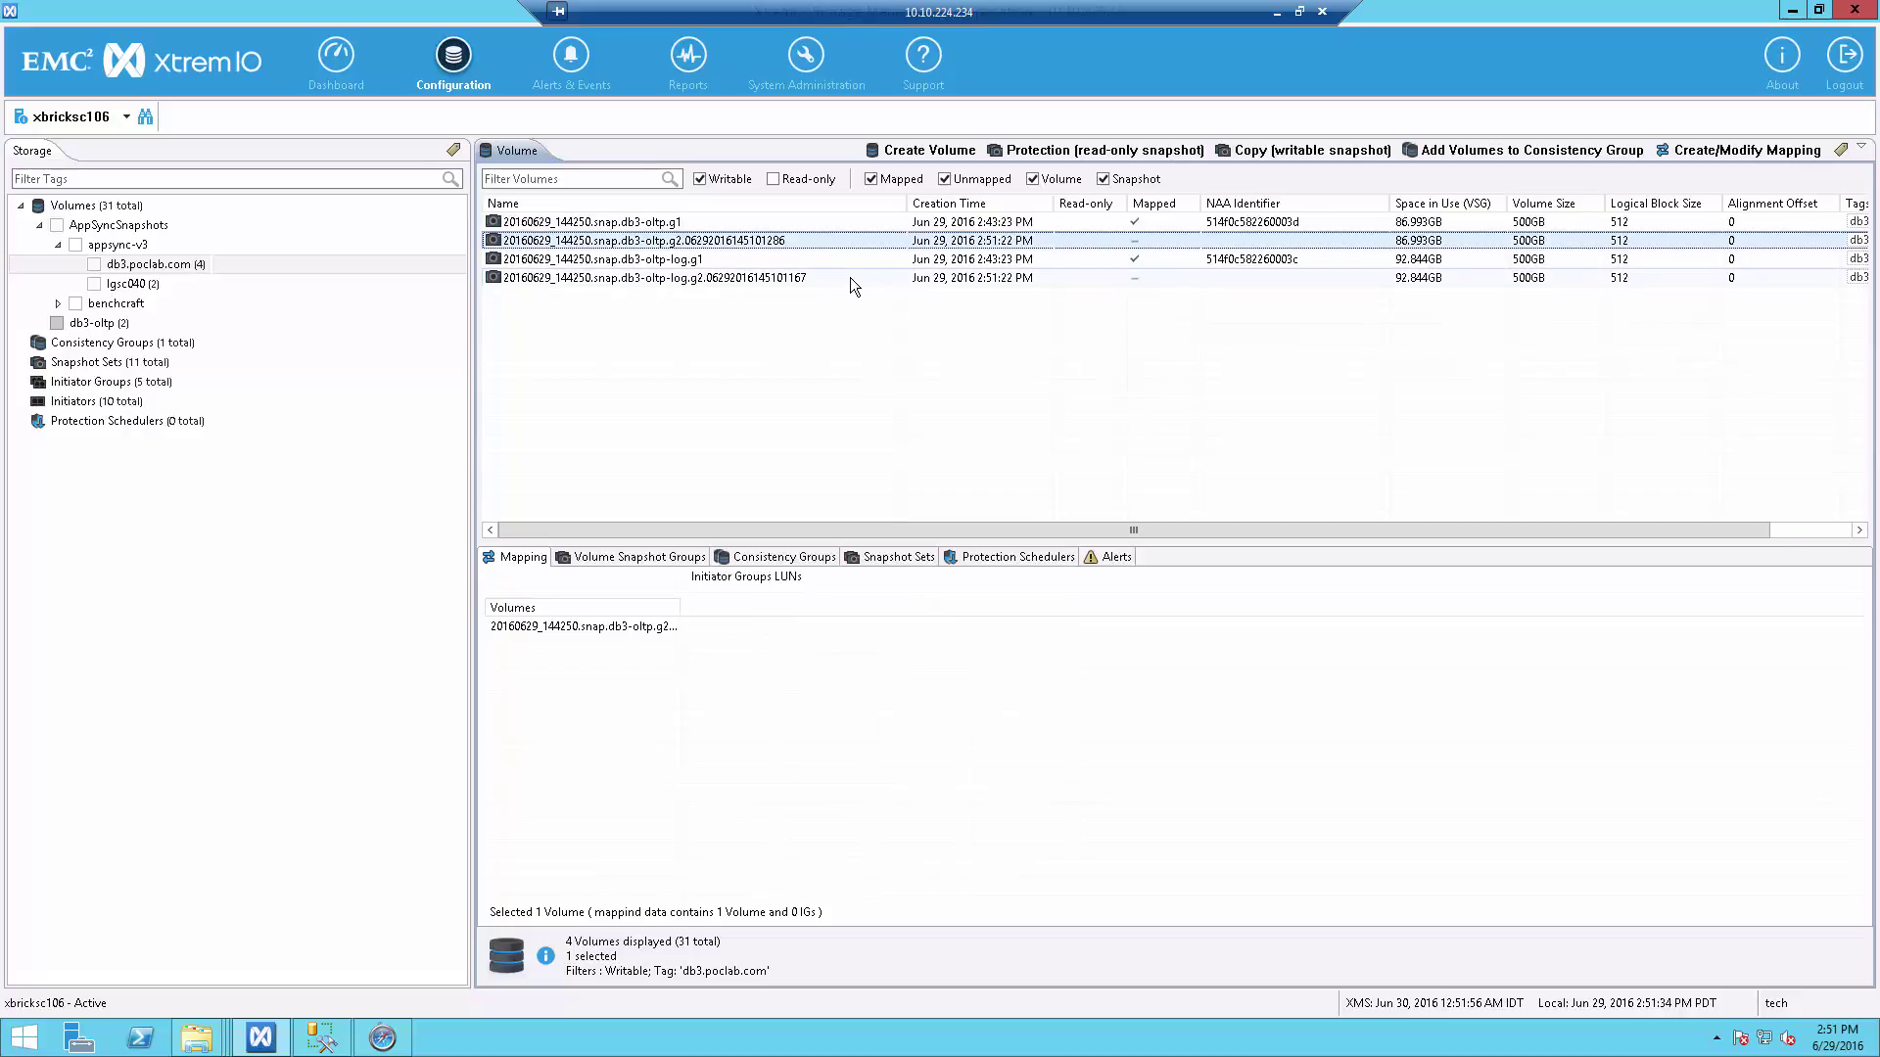
{"action": "left_click", "coordinate": [851, 277]}
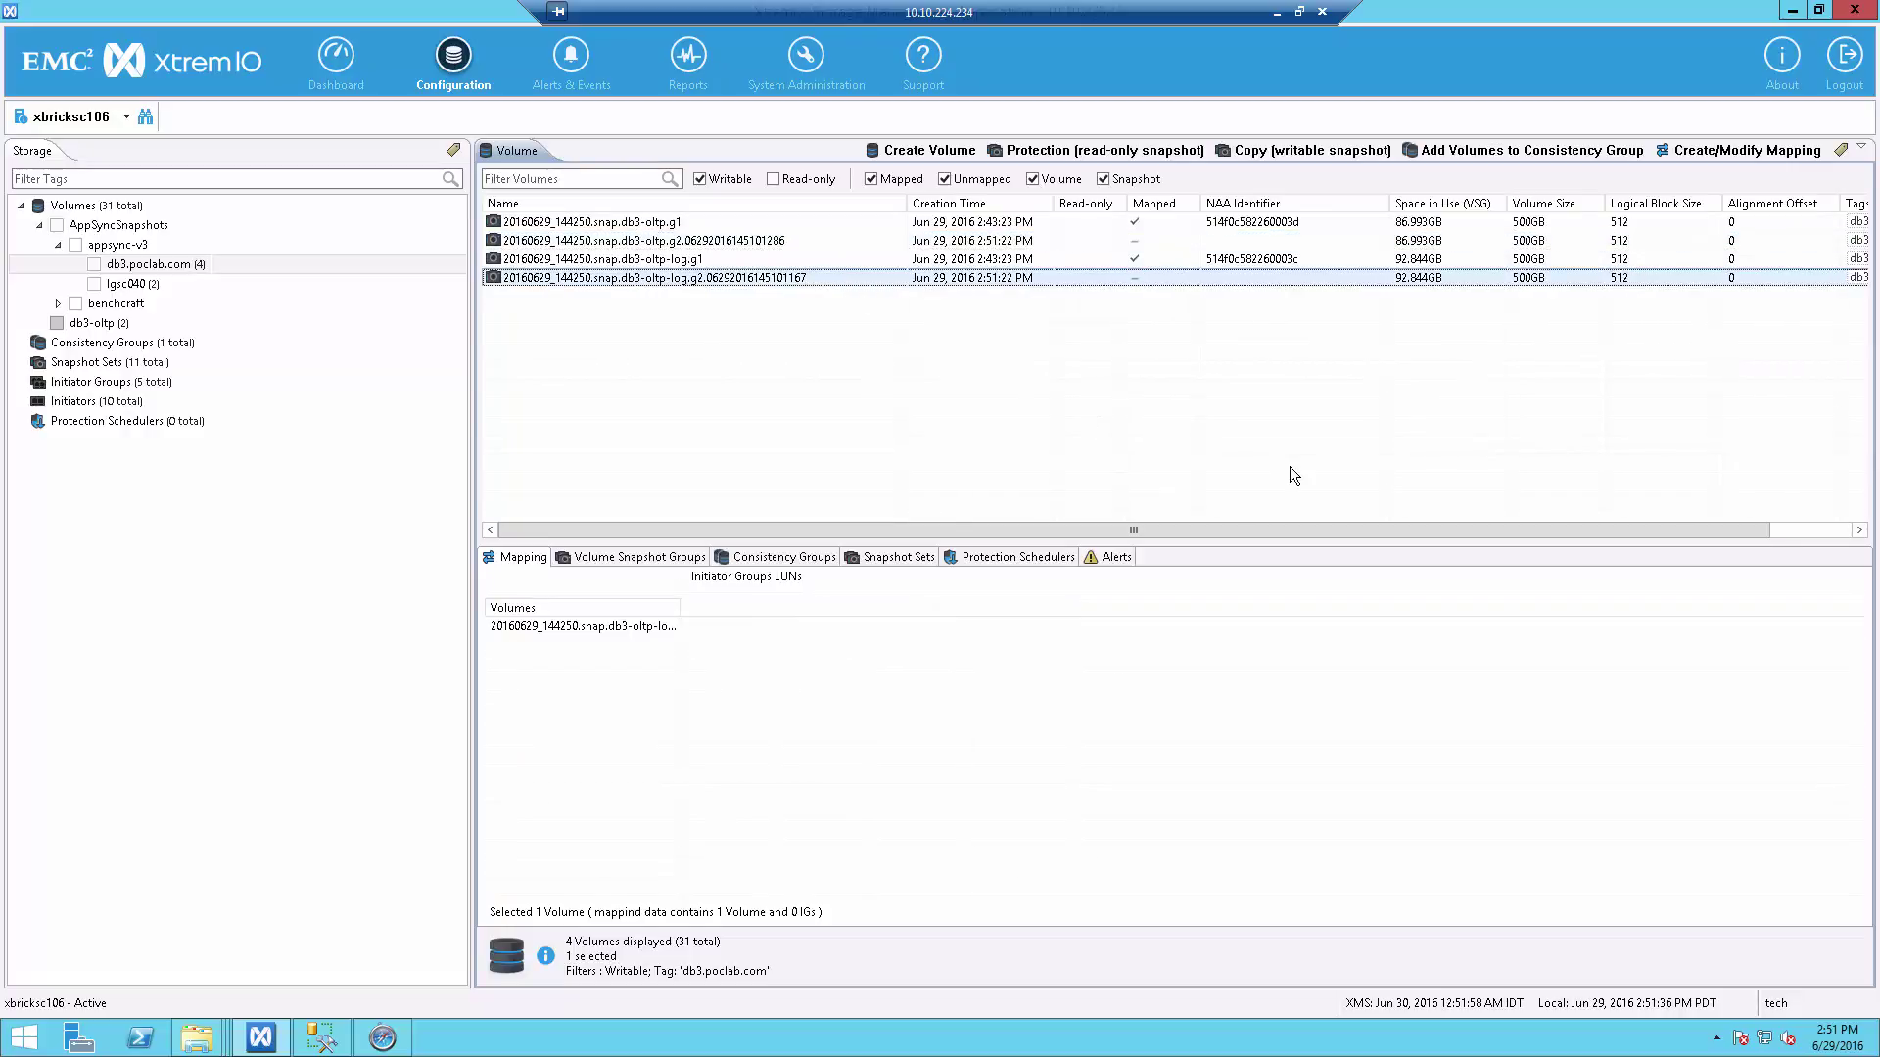
Step: Select the test01 copy under stage in AppSync and start mounting it
{"action": "left_click", "coordinate": [382, 1039]}
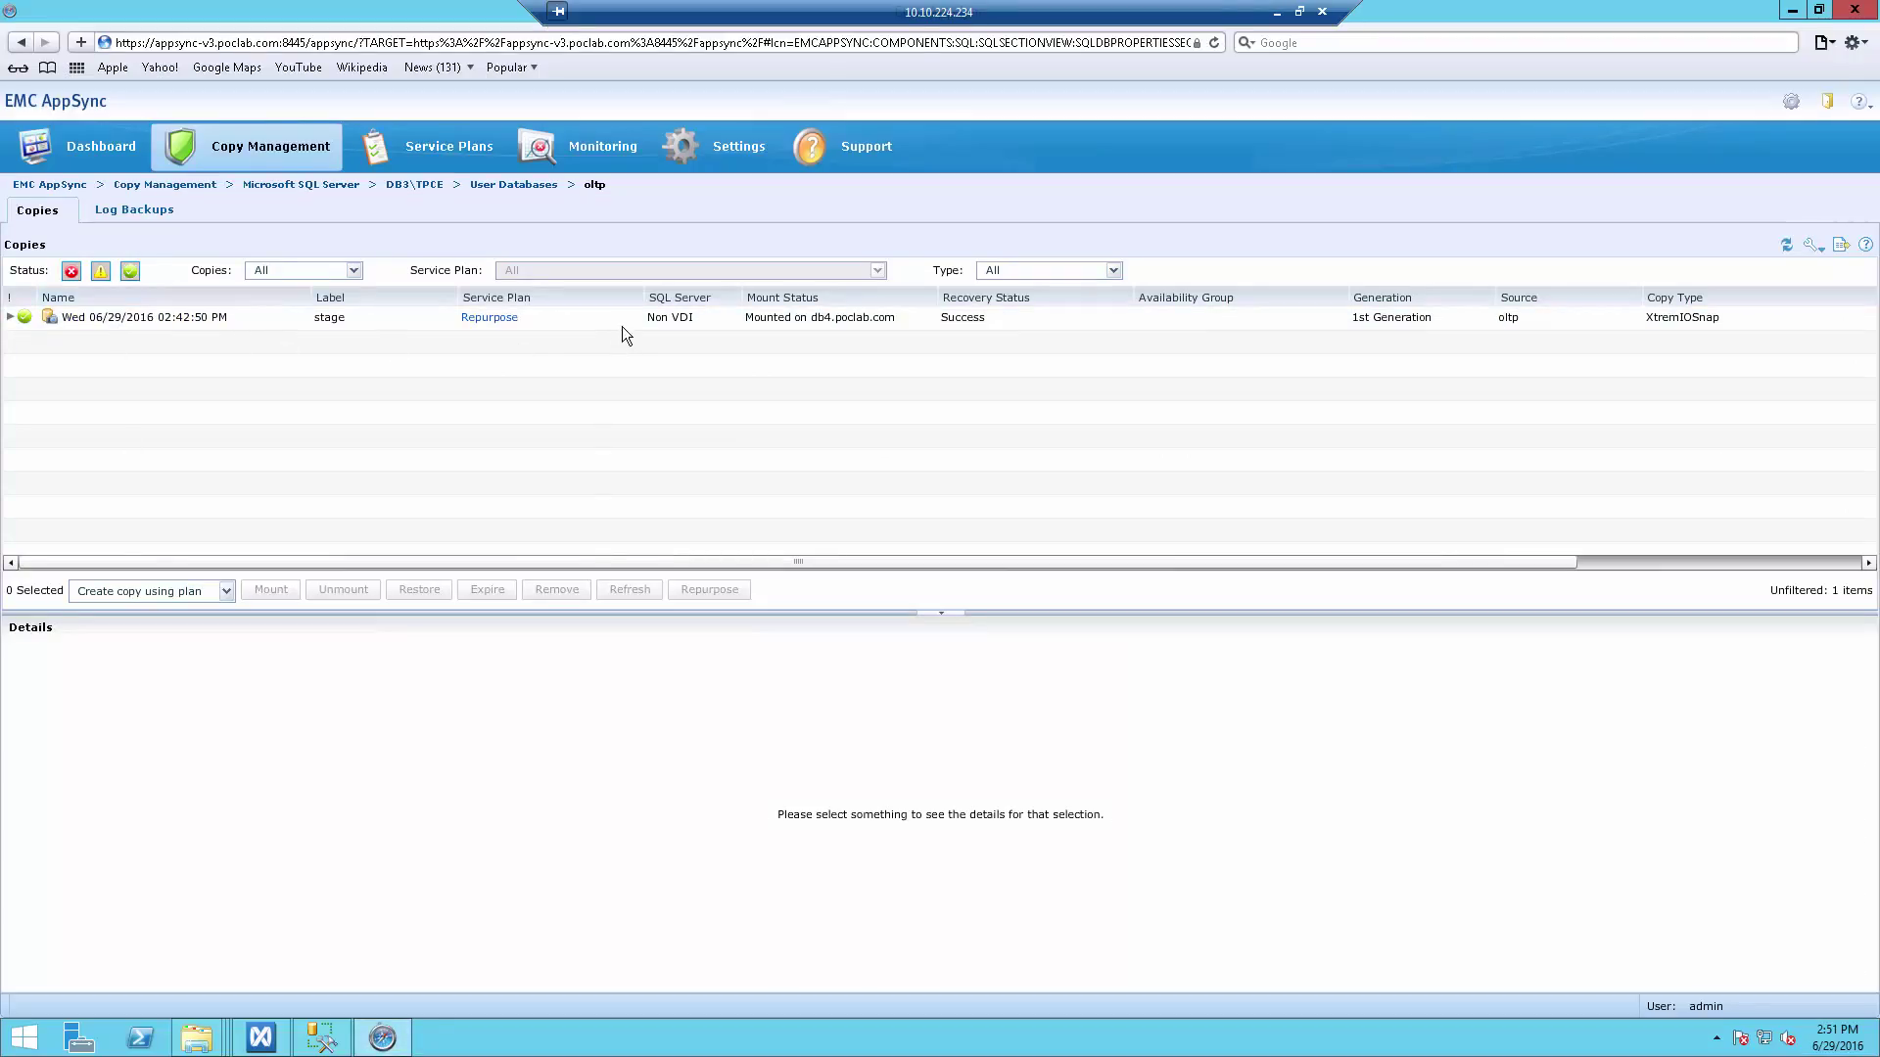
{"action": "left_click", "coordinate": [11, 318]}
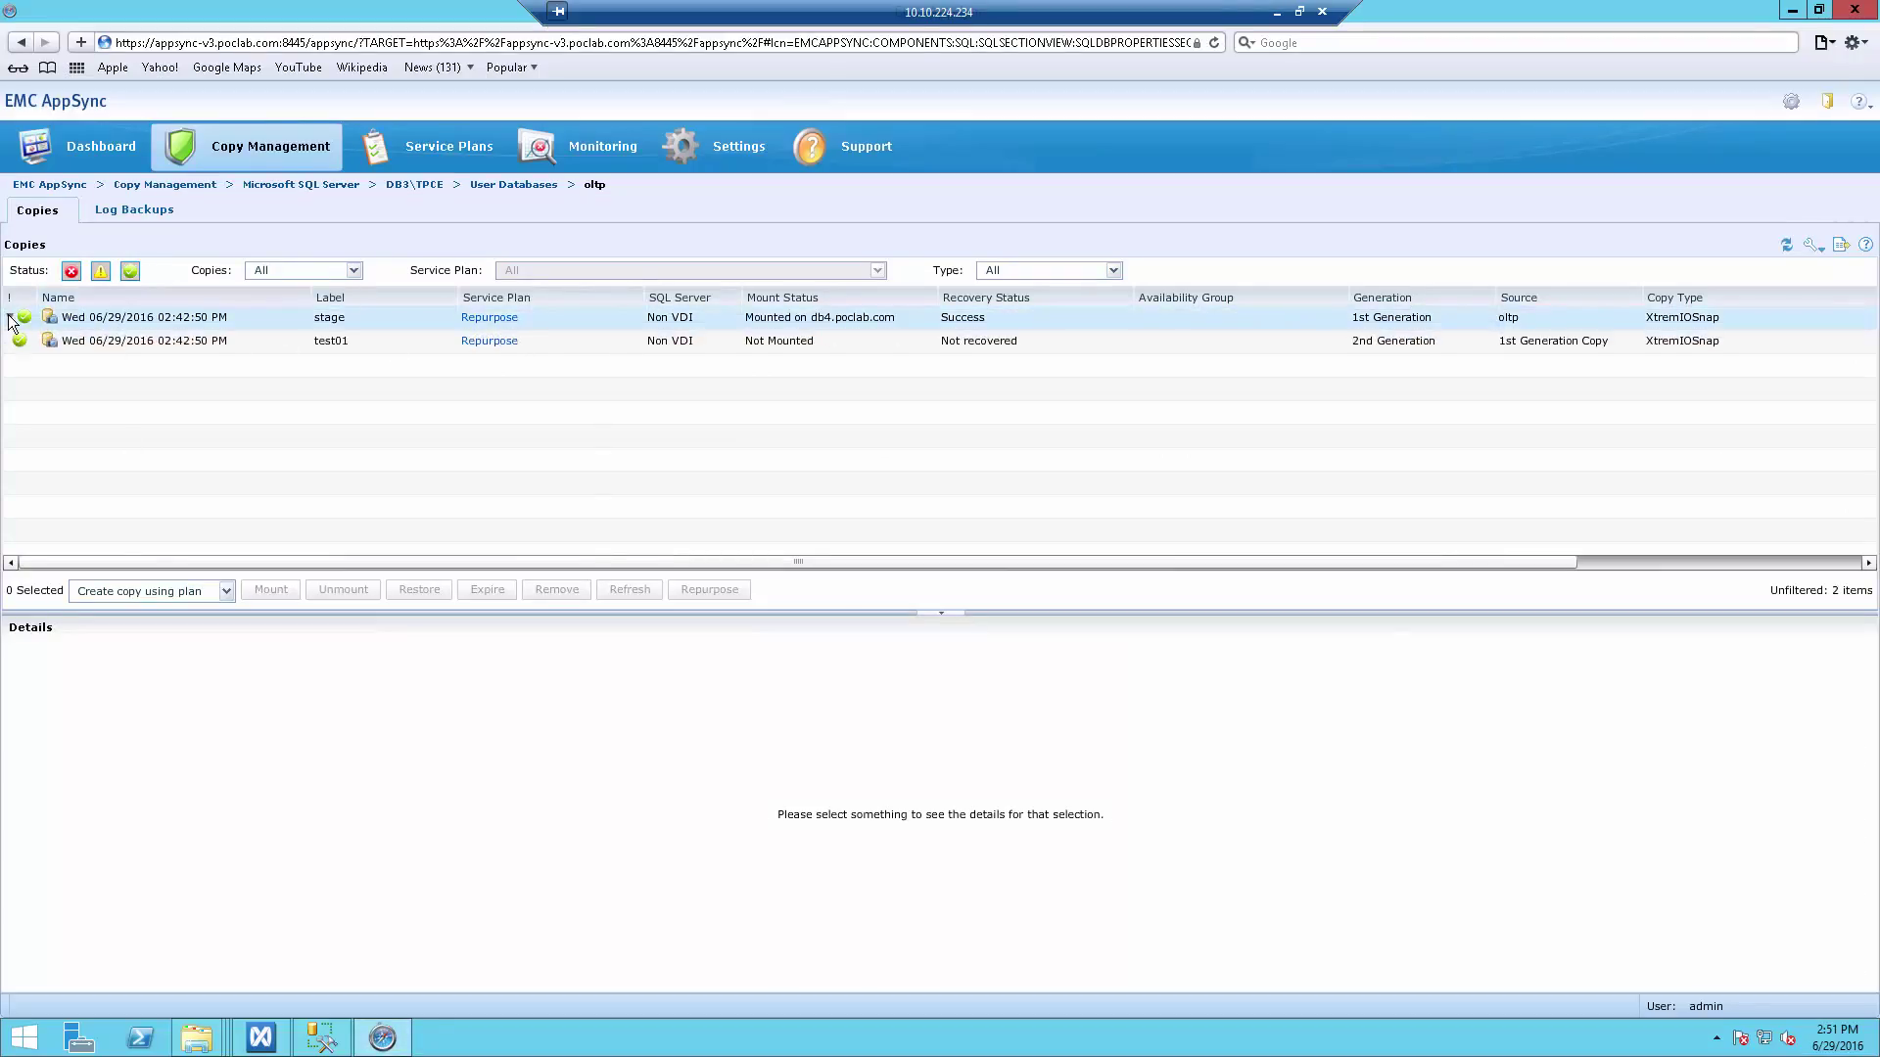
{"action": "left_click", "coordinate": [266, 340]}
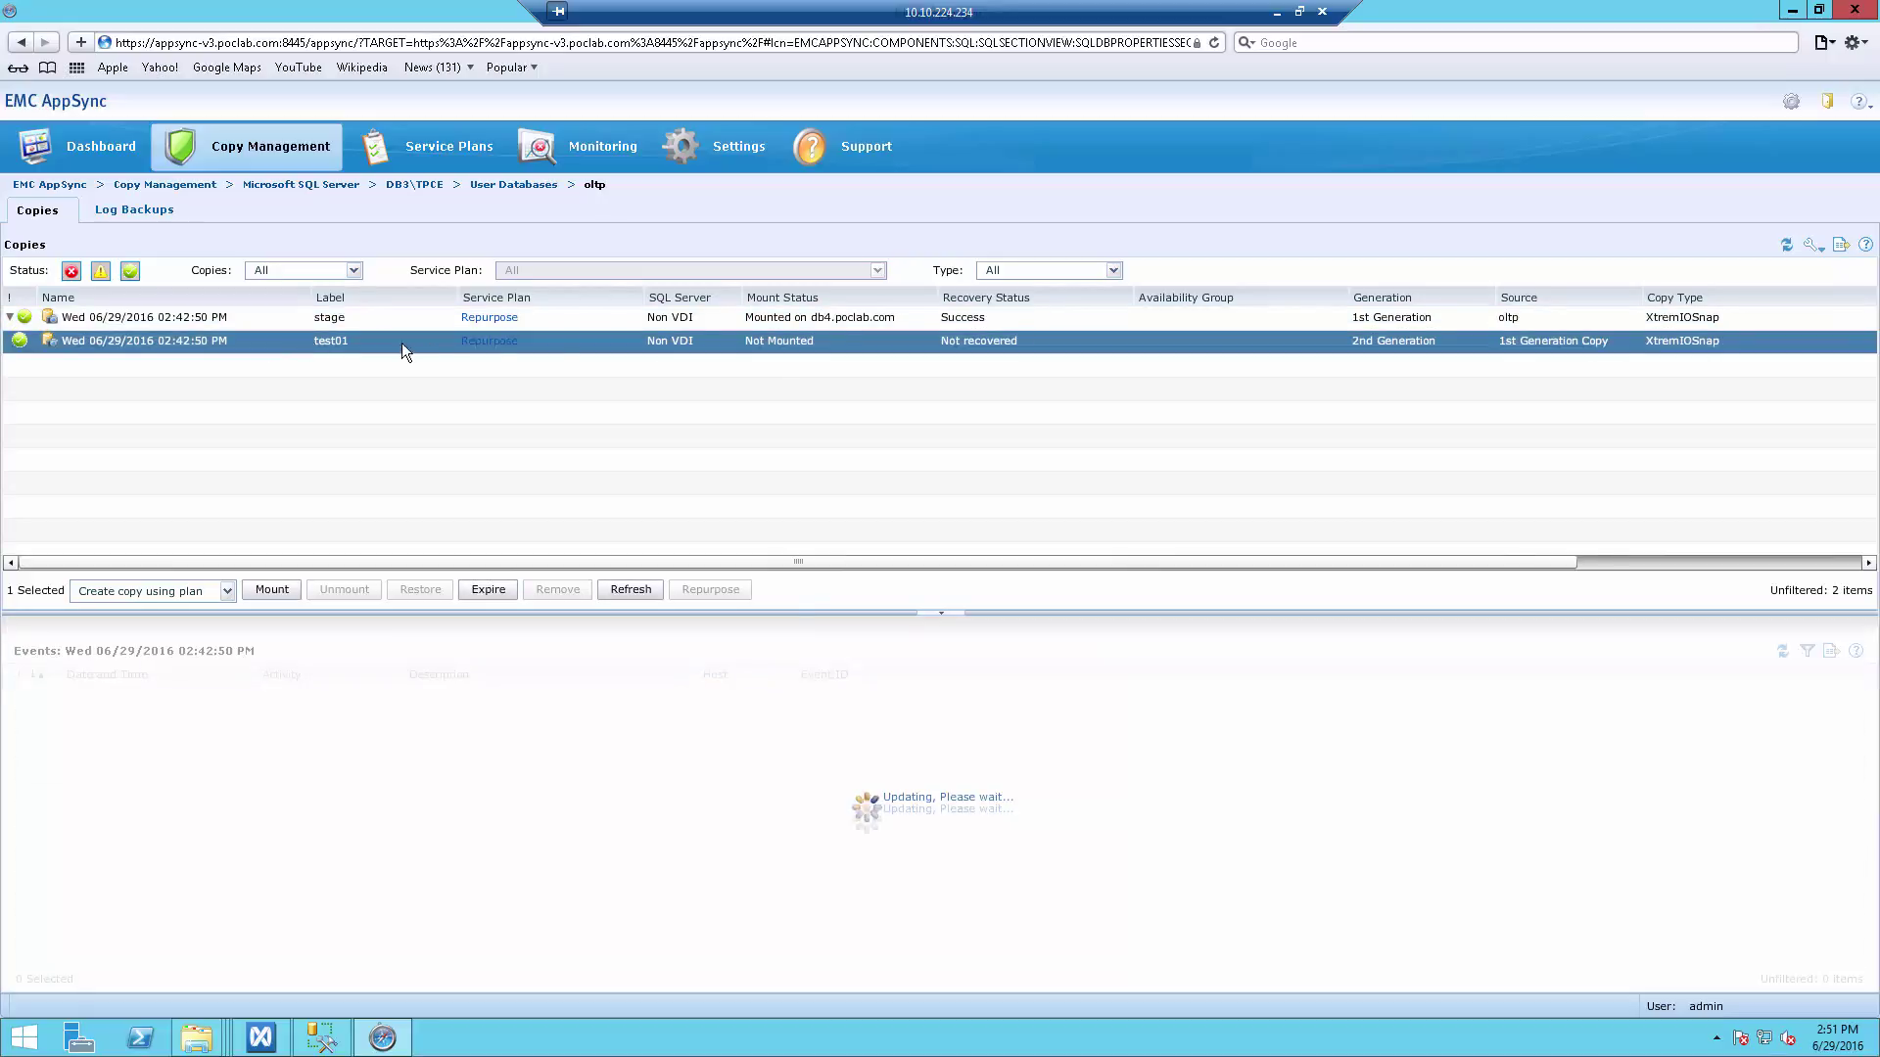
{"action": "left_click", "coordinate": [270, 589]}
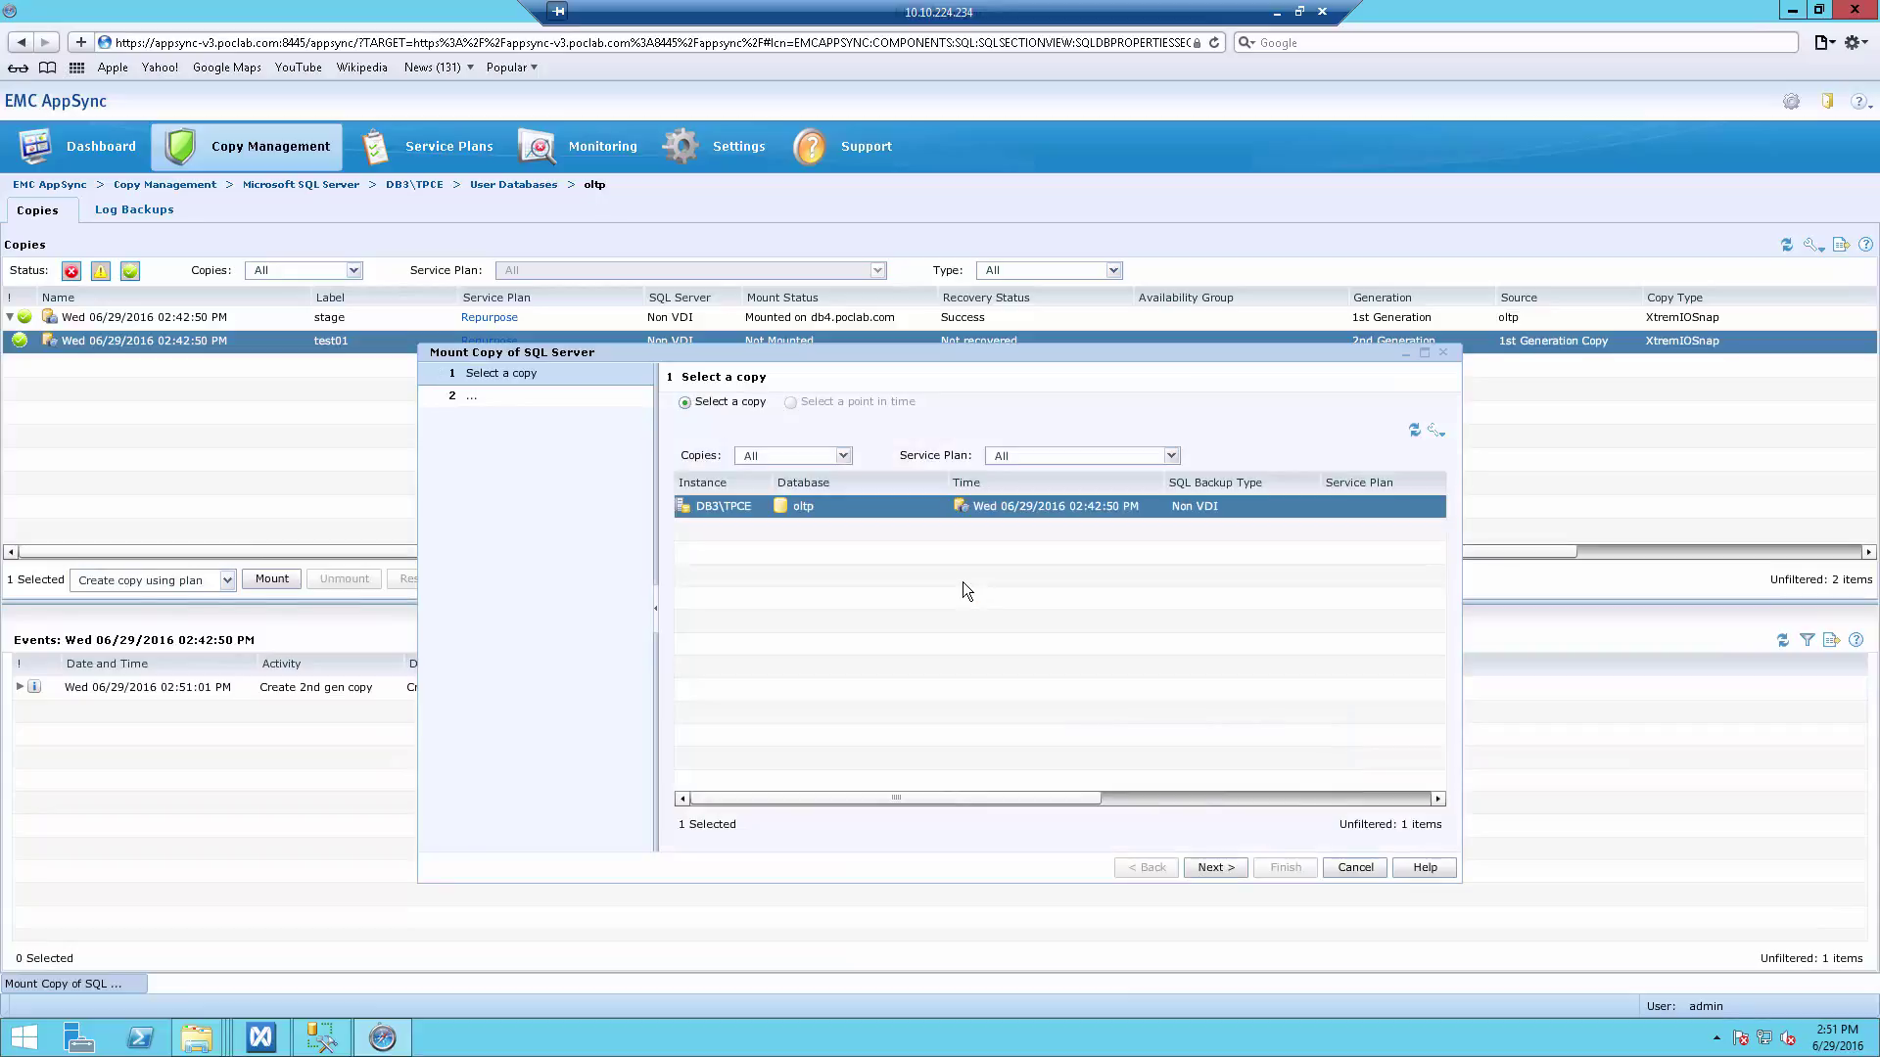
{"action": "left_click", "coordinate": [1221, 867]}
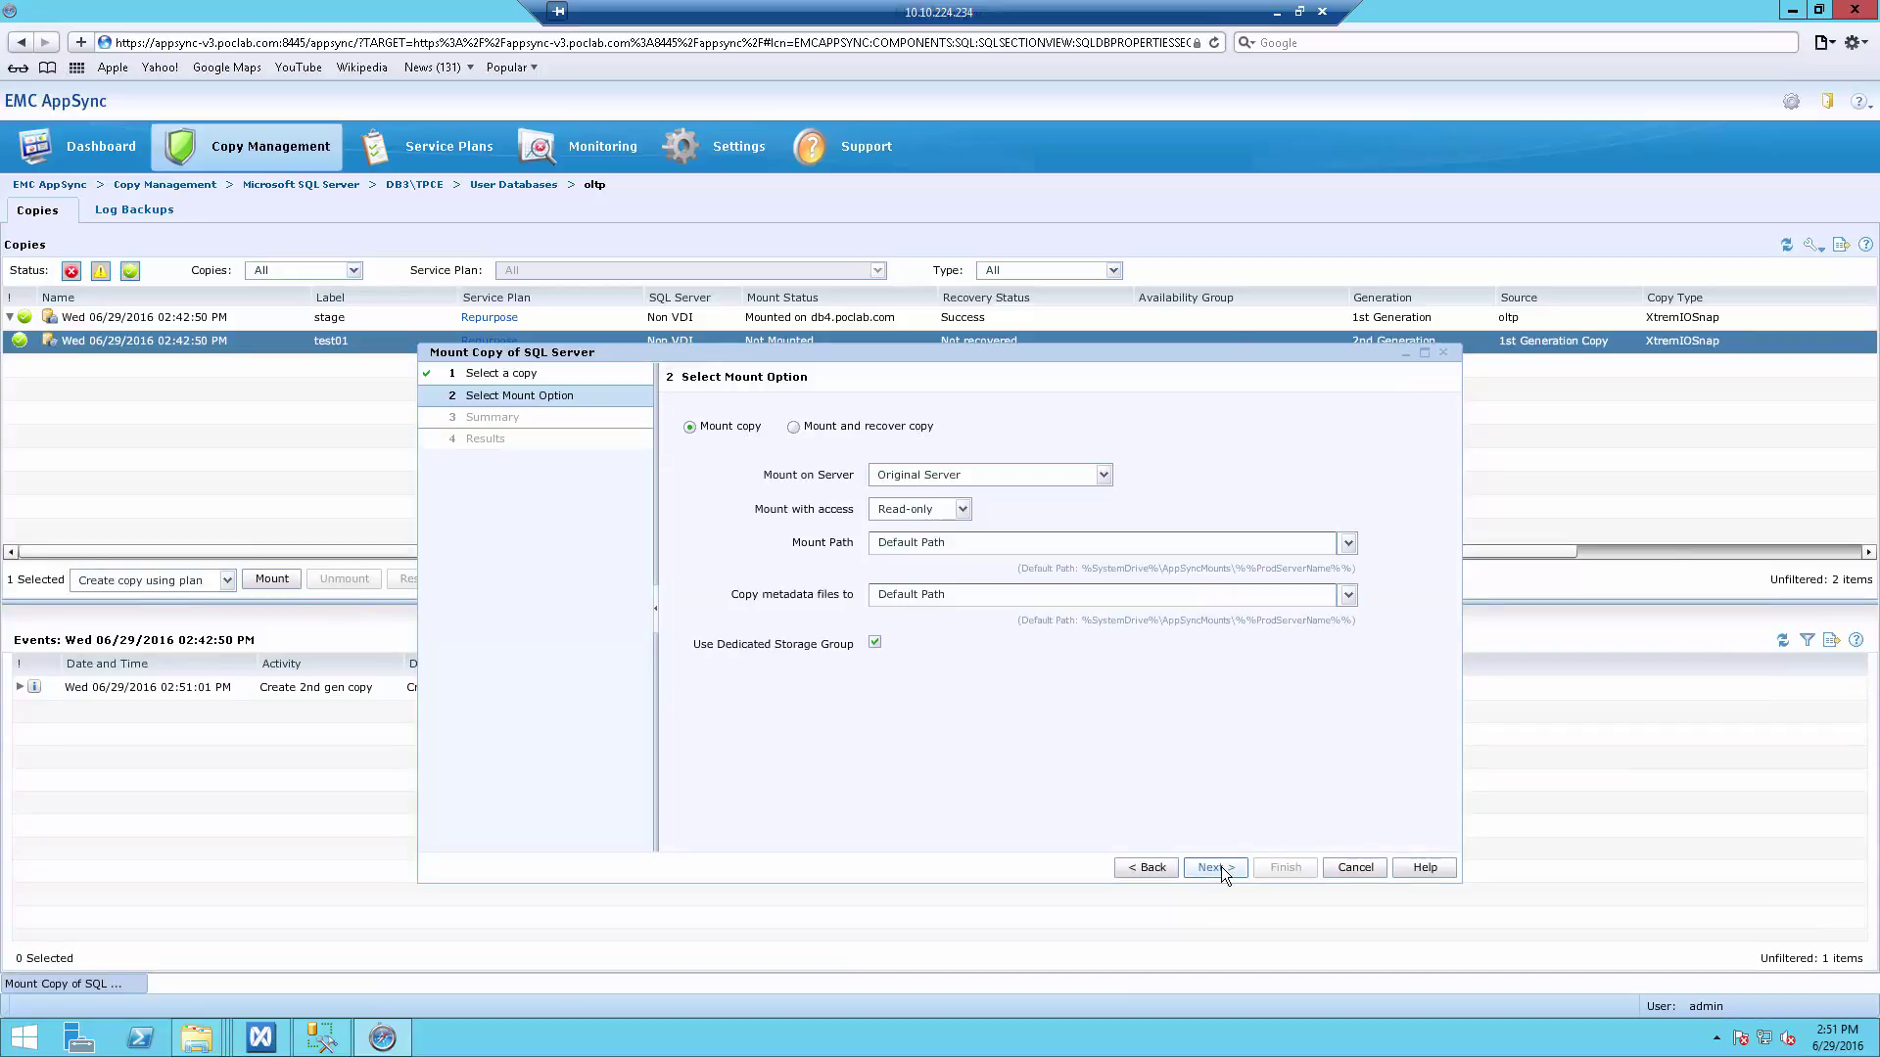
Step: Mount and recover on DB4\TPCE with suffix _test01 and a test01 mount path
{"action": "left_click", "coordinate": [791, 427]}
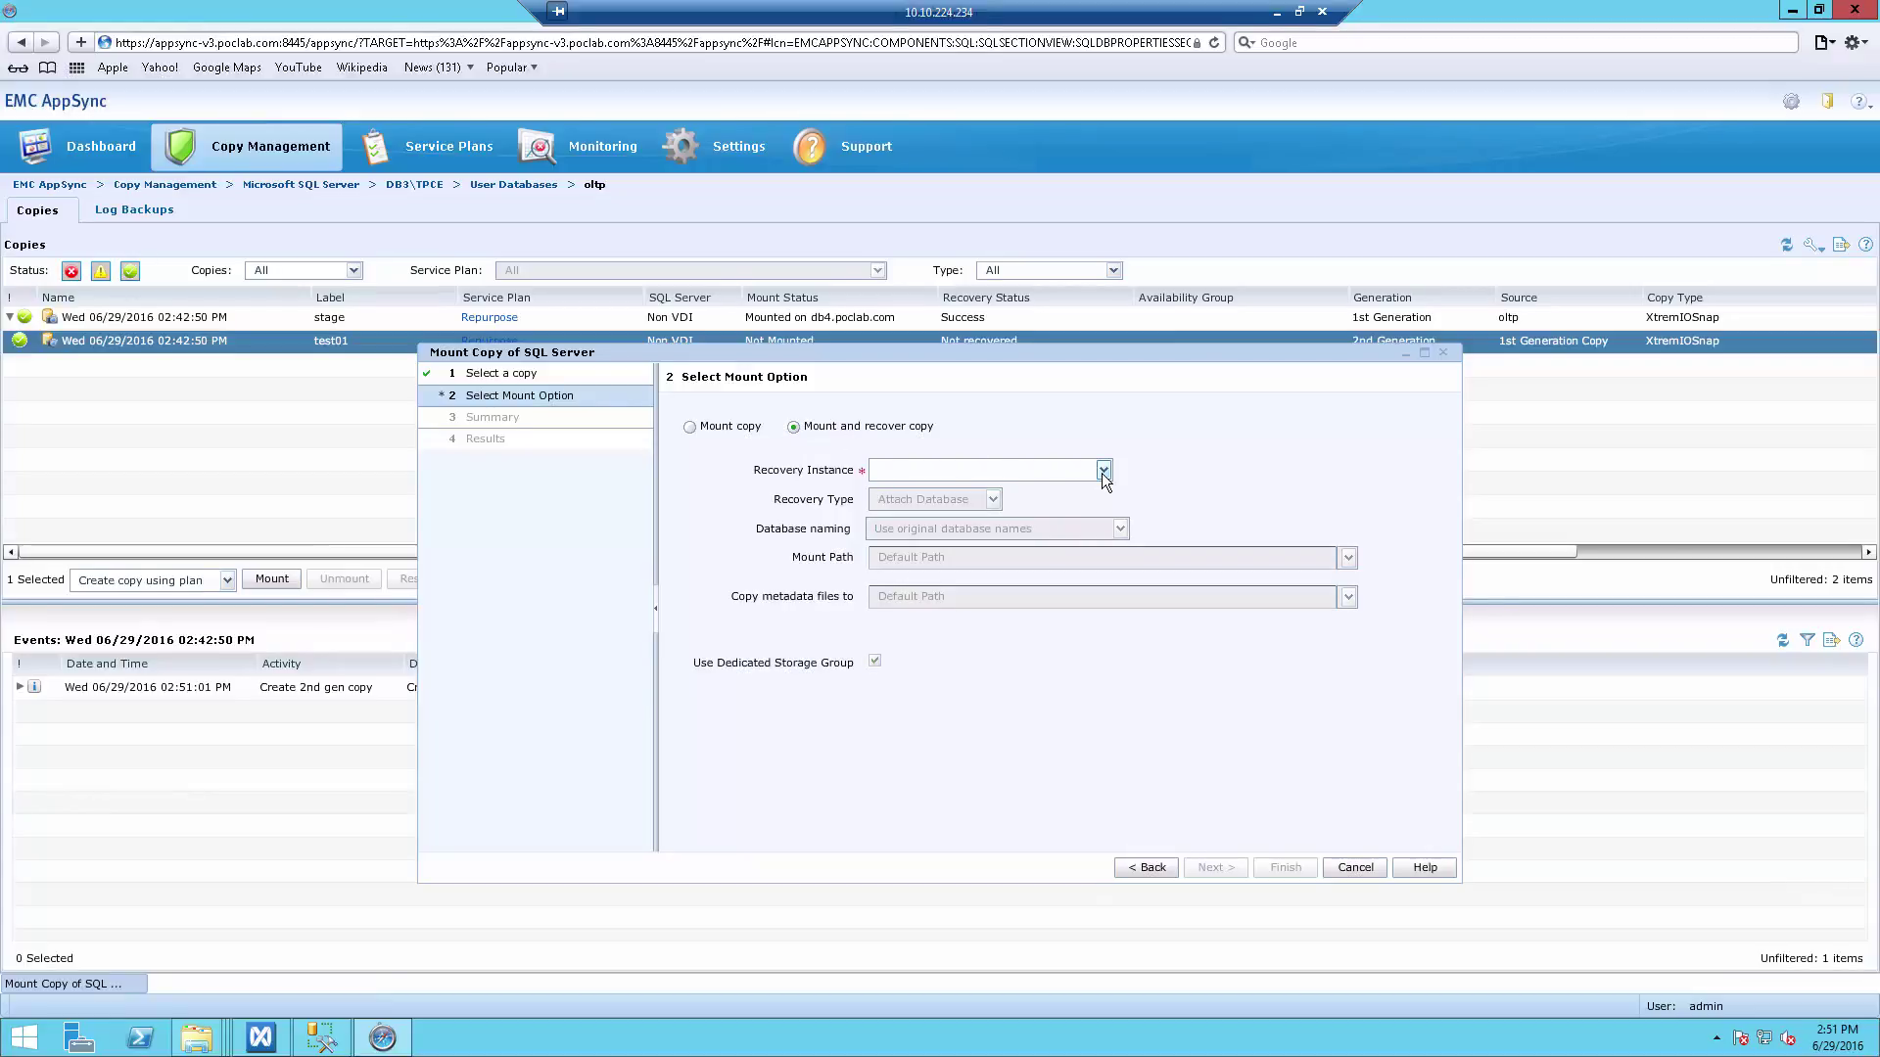
{"action": "left_click", "coordinate": [1102, 472]}
{"action": "left_click", "coordinate": [939, 487]}
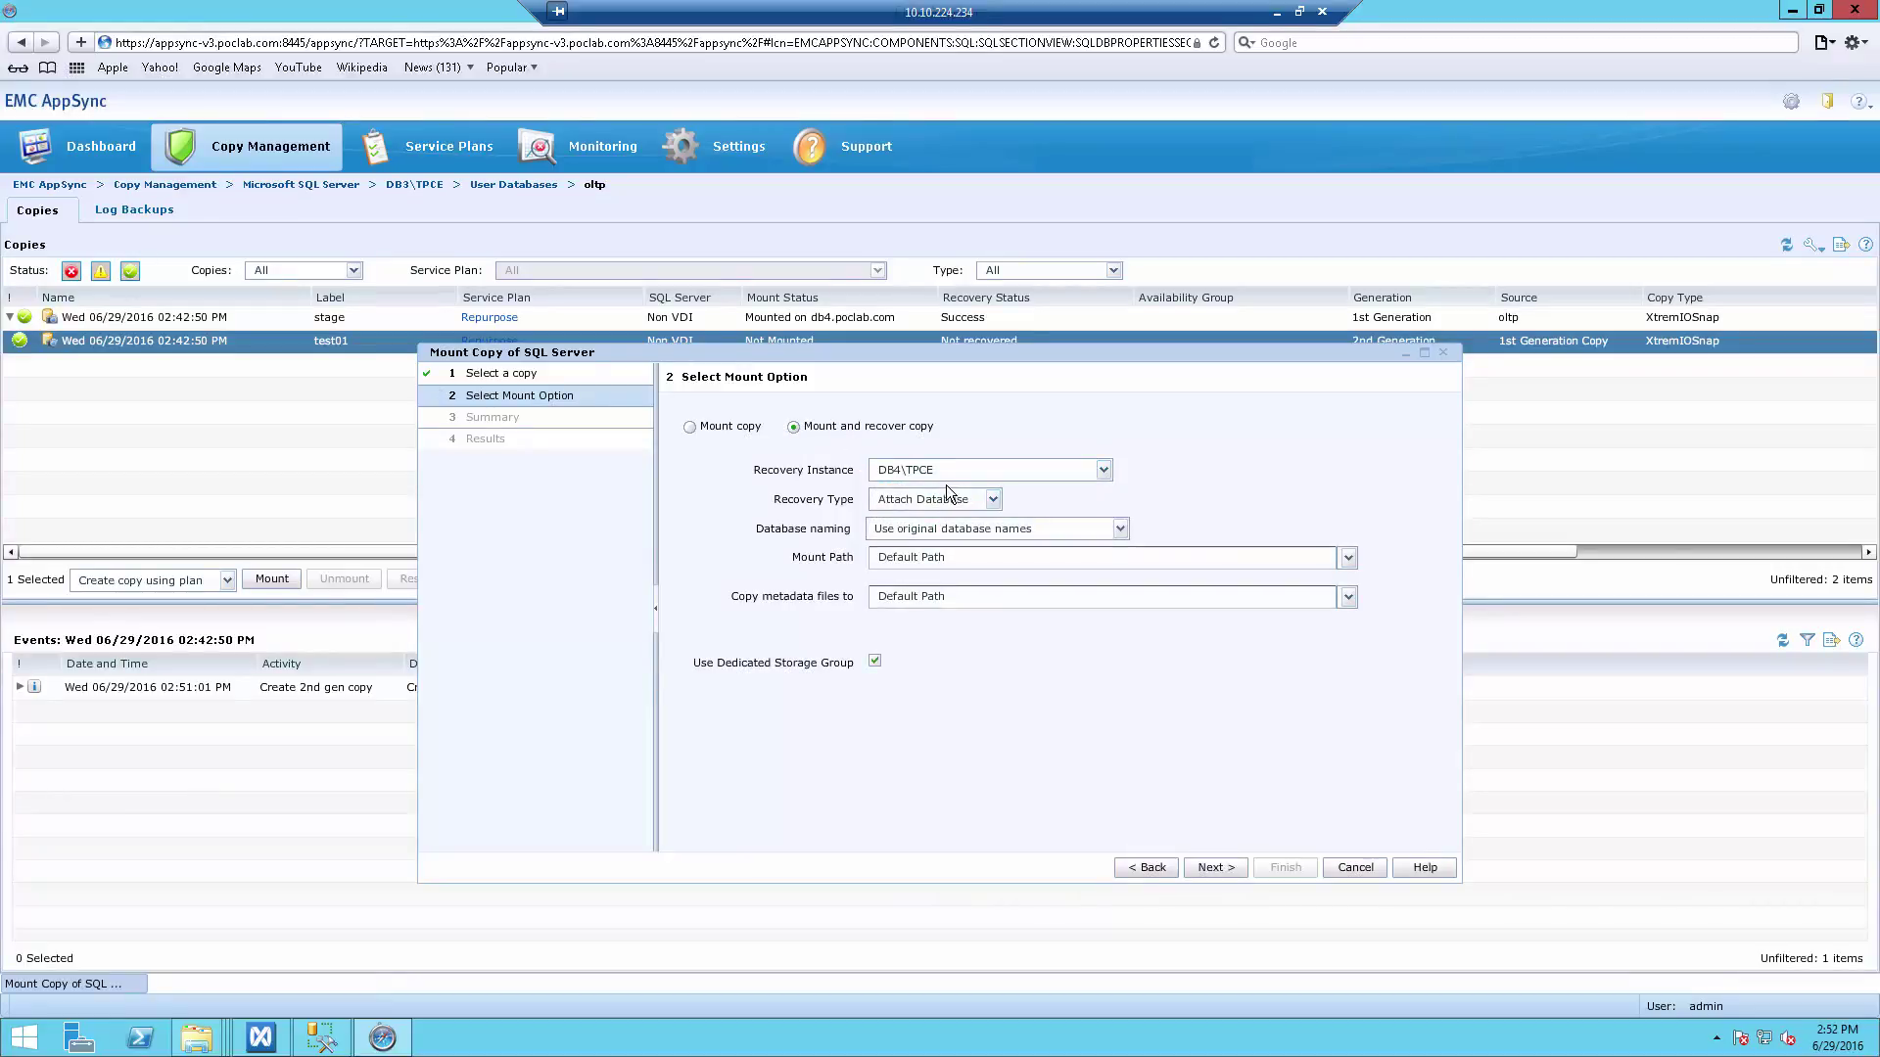
{"action": "left_click", "coordinate": [1120, 528]}
{"action": "left_click", "coordinate": [1037, 570]}
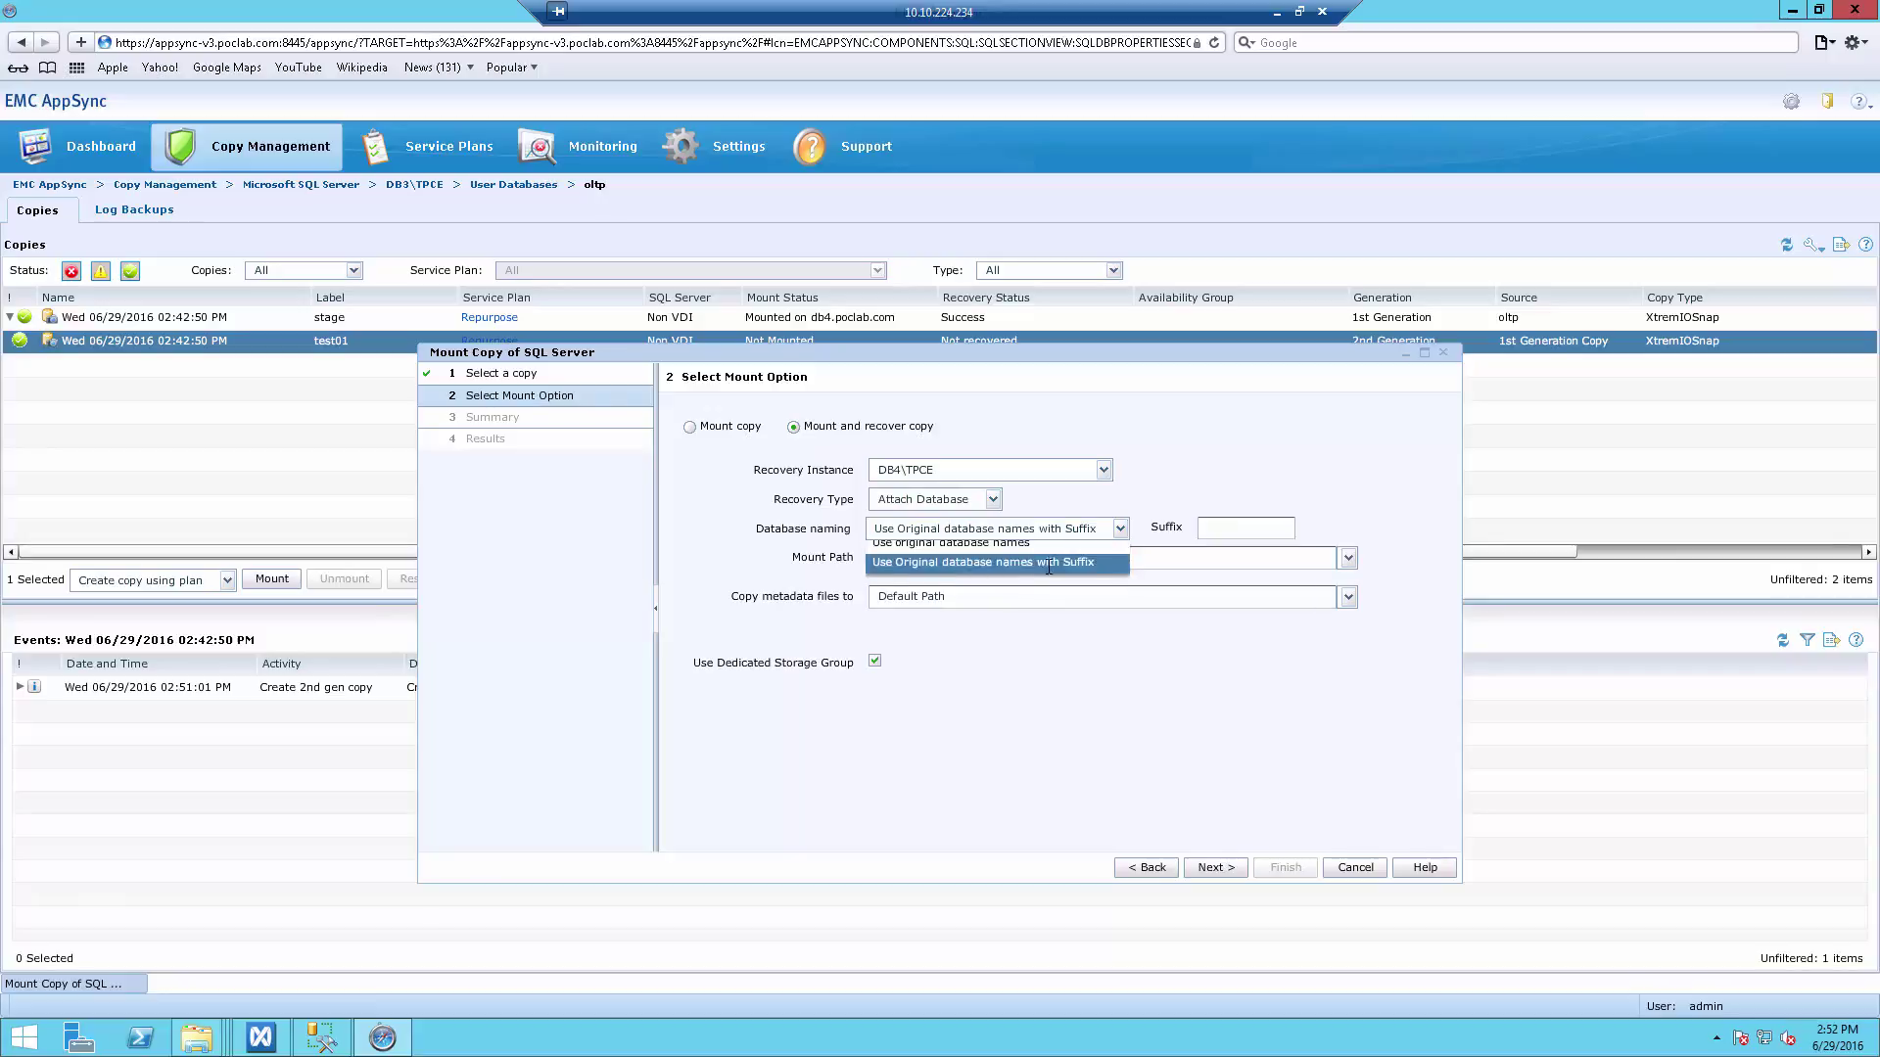
{"action": "double_click", "coordinate": [1267, 528]}
{"action": "key", "text": "Delete"}
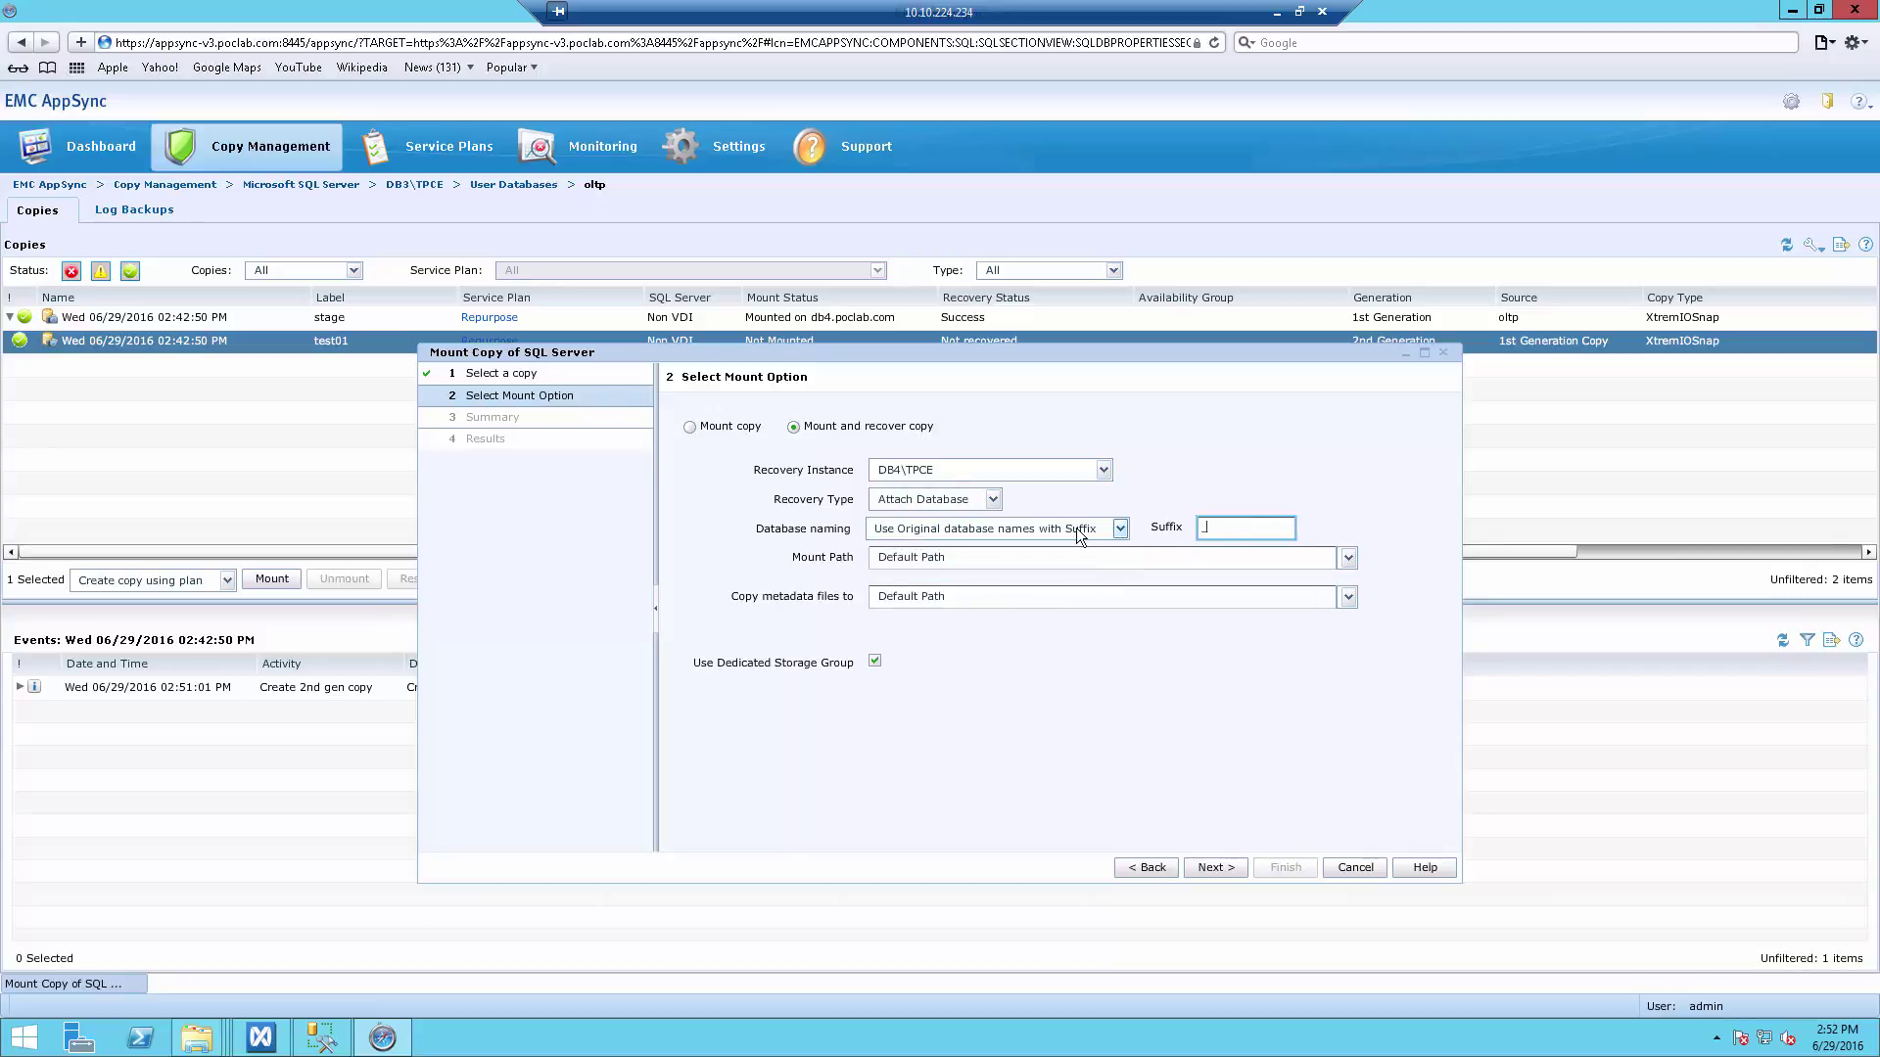
{"action": "type", "text": "test01"}
{"action": "double_click", "coordinate": [982, 560]}
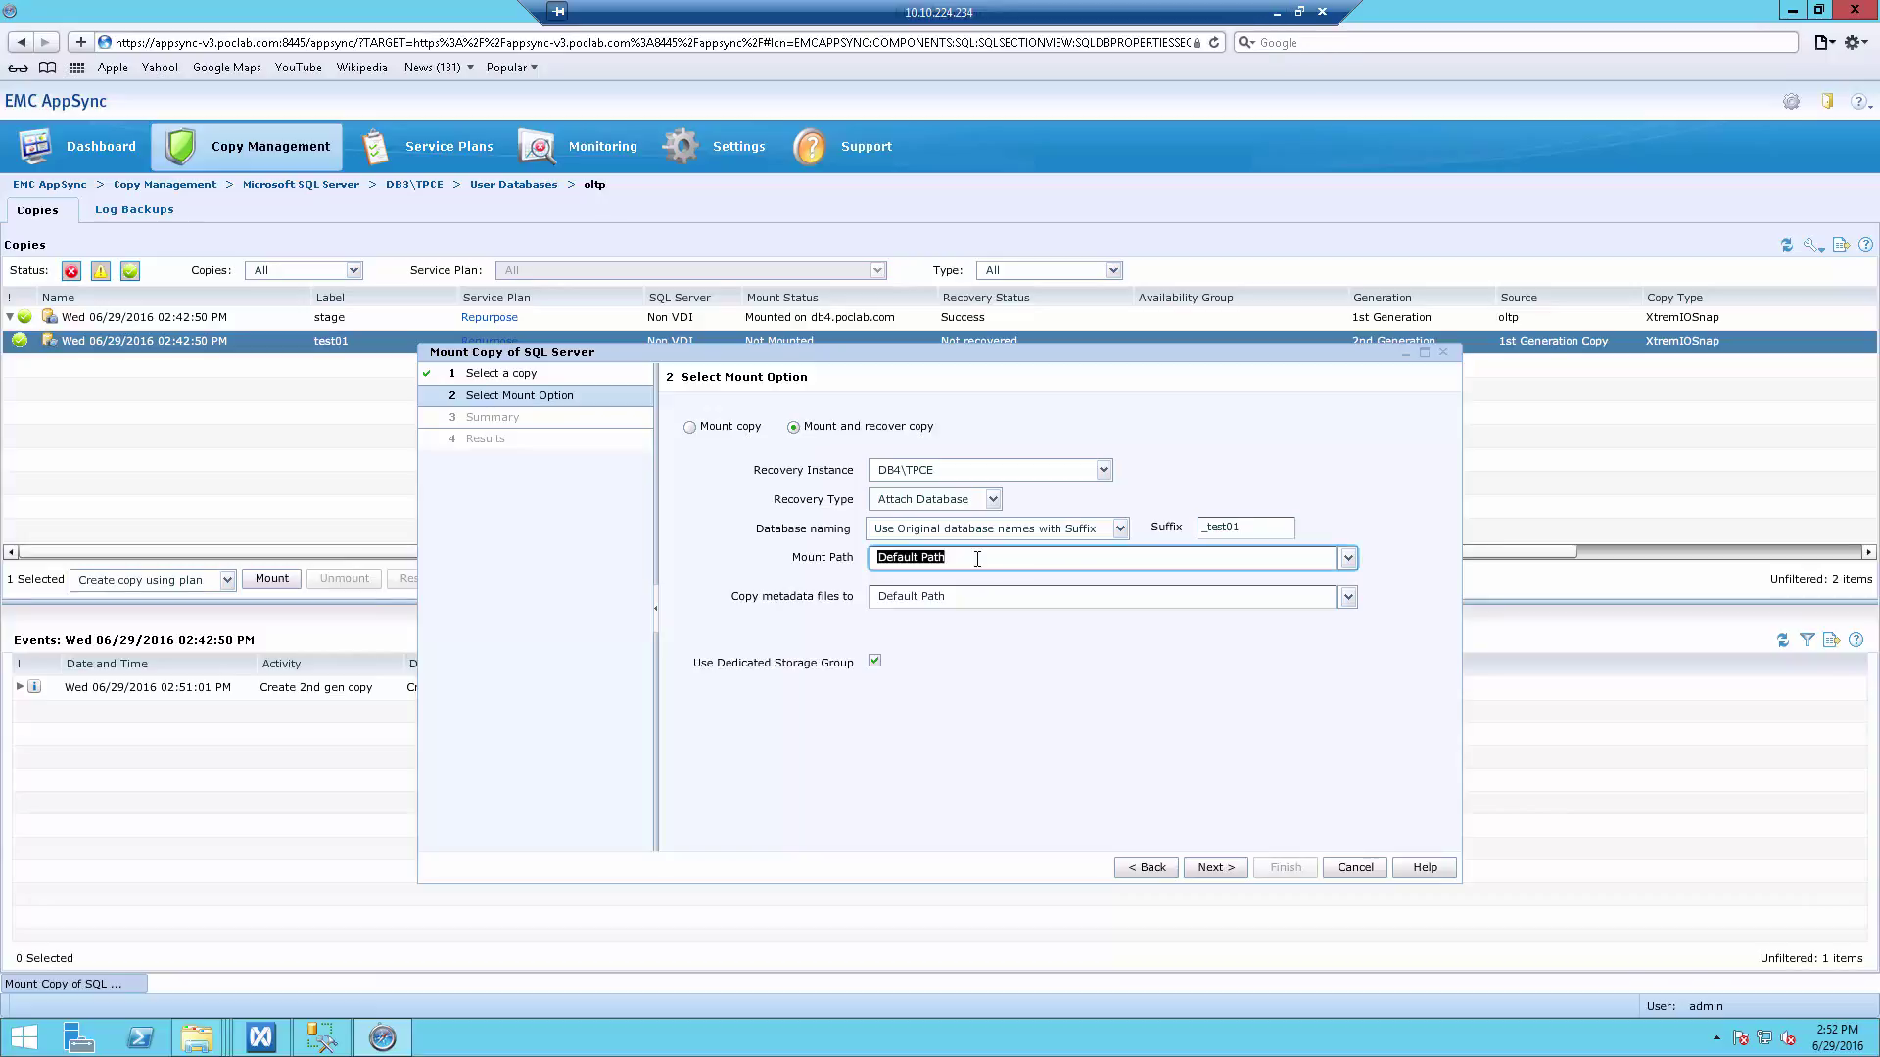
{"action": "key", "text": "ctrl+v"}
{"action": "type", "text": "test01"}
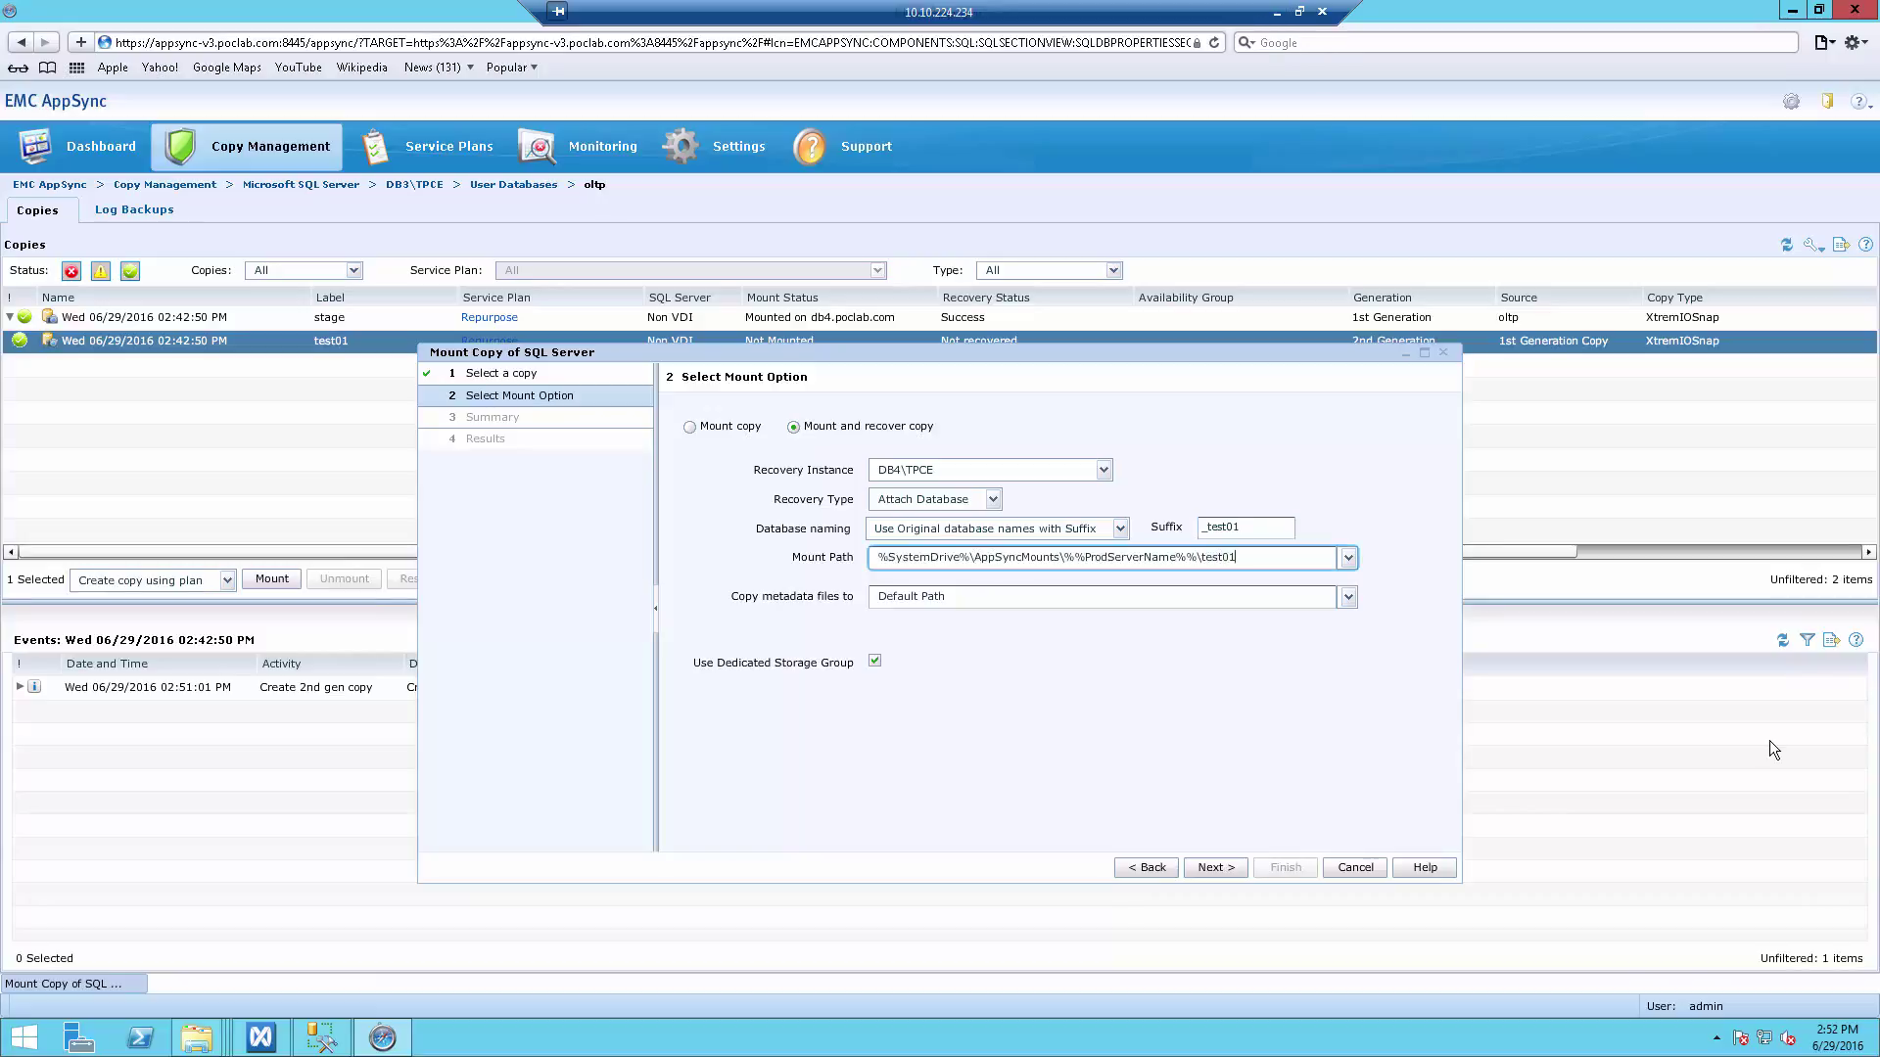
{"action": "left_click", "coordinate": [1213, 868]}
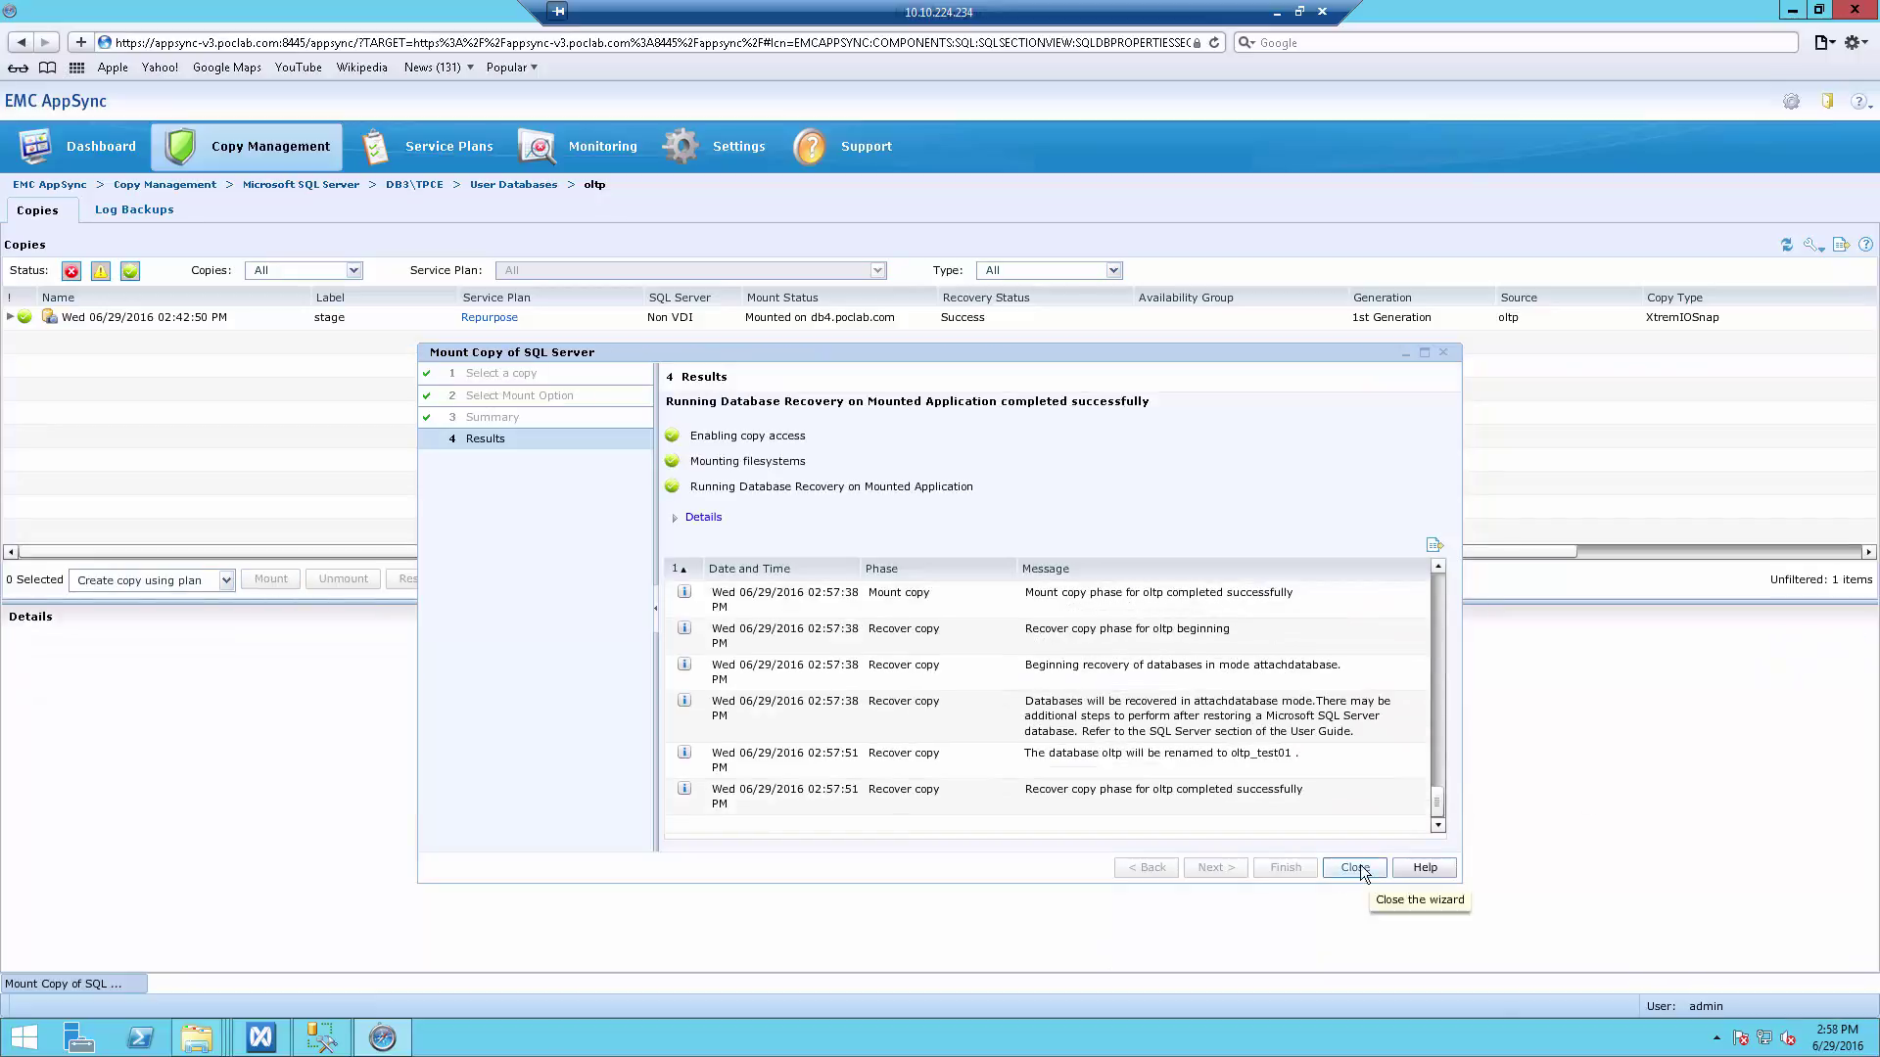
Step: Close the mount wizard, expand stage, and select the mounted test01 copy to view its events
{"action": "left_click", "coordinate": [1355, 868]}
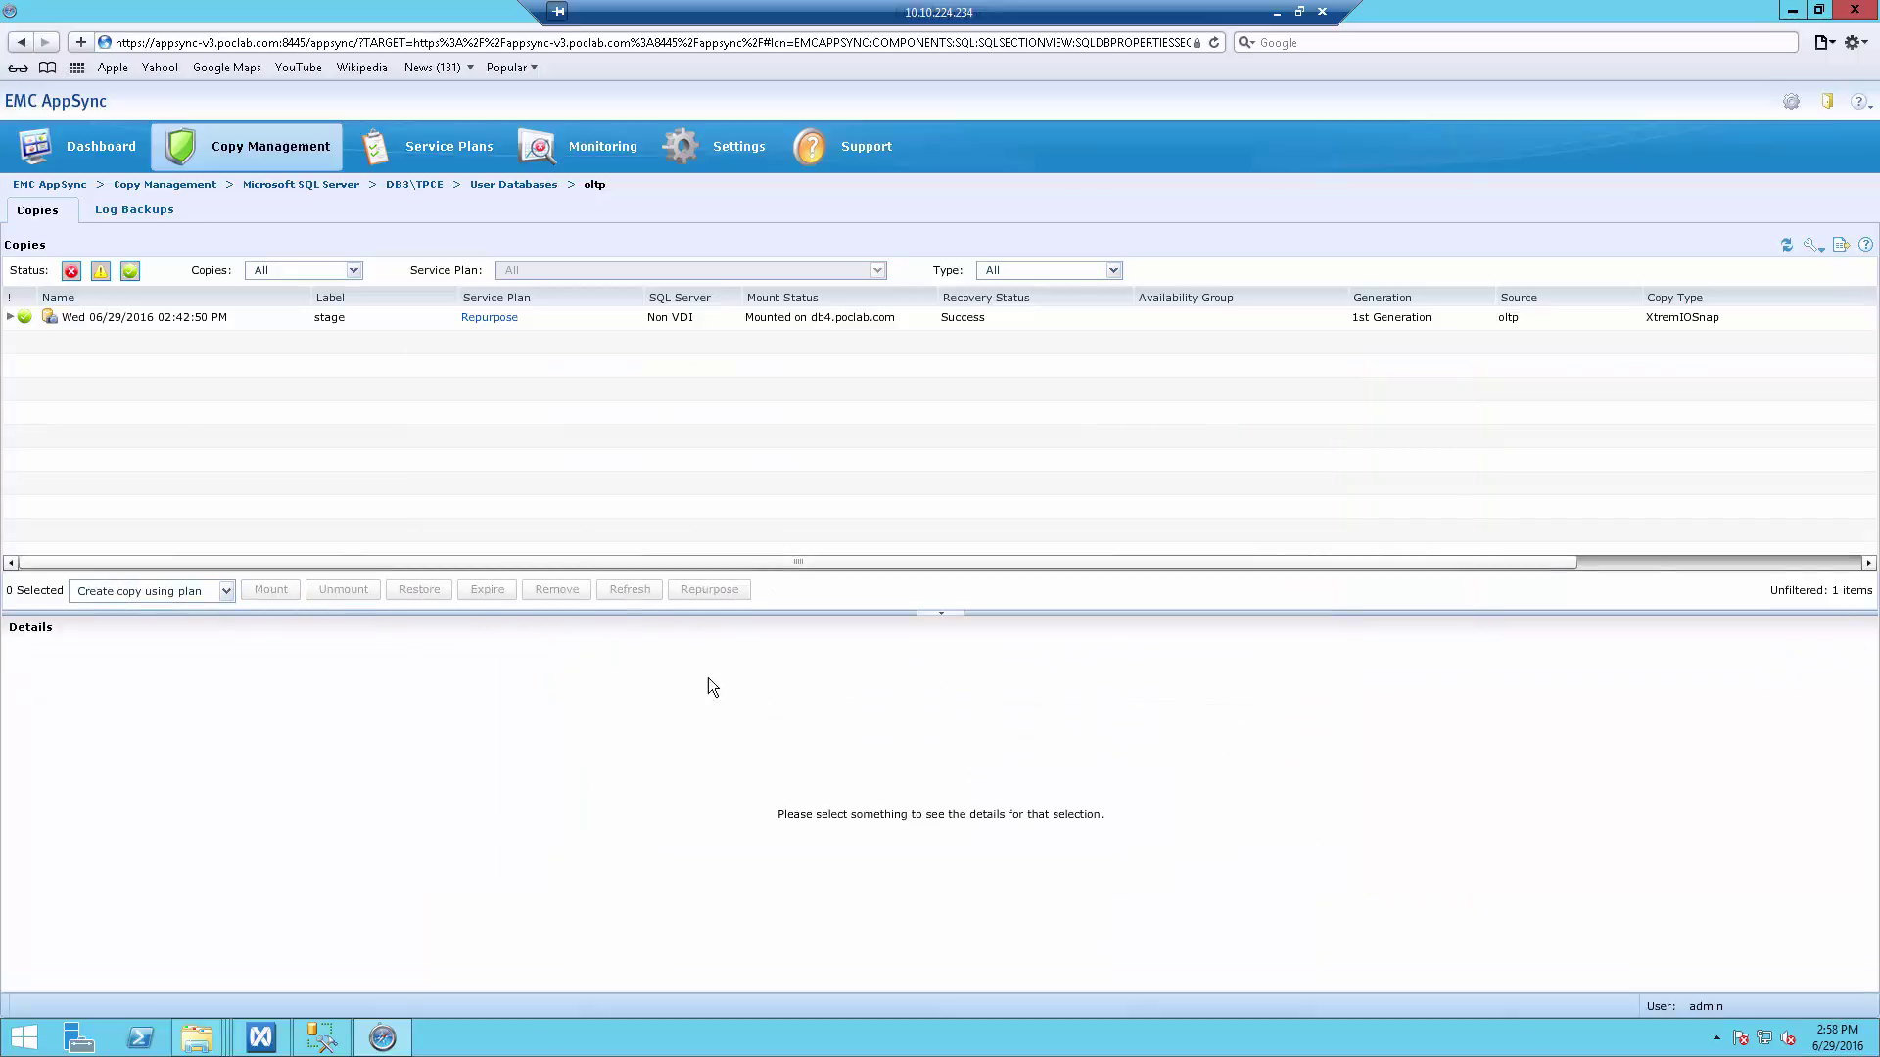
{"action": "left_click", "coordinate": [24, 317]}
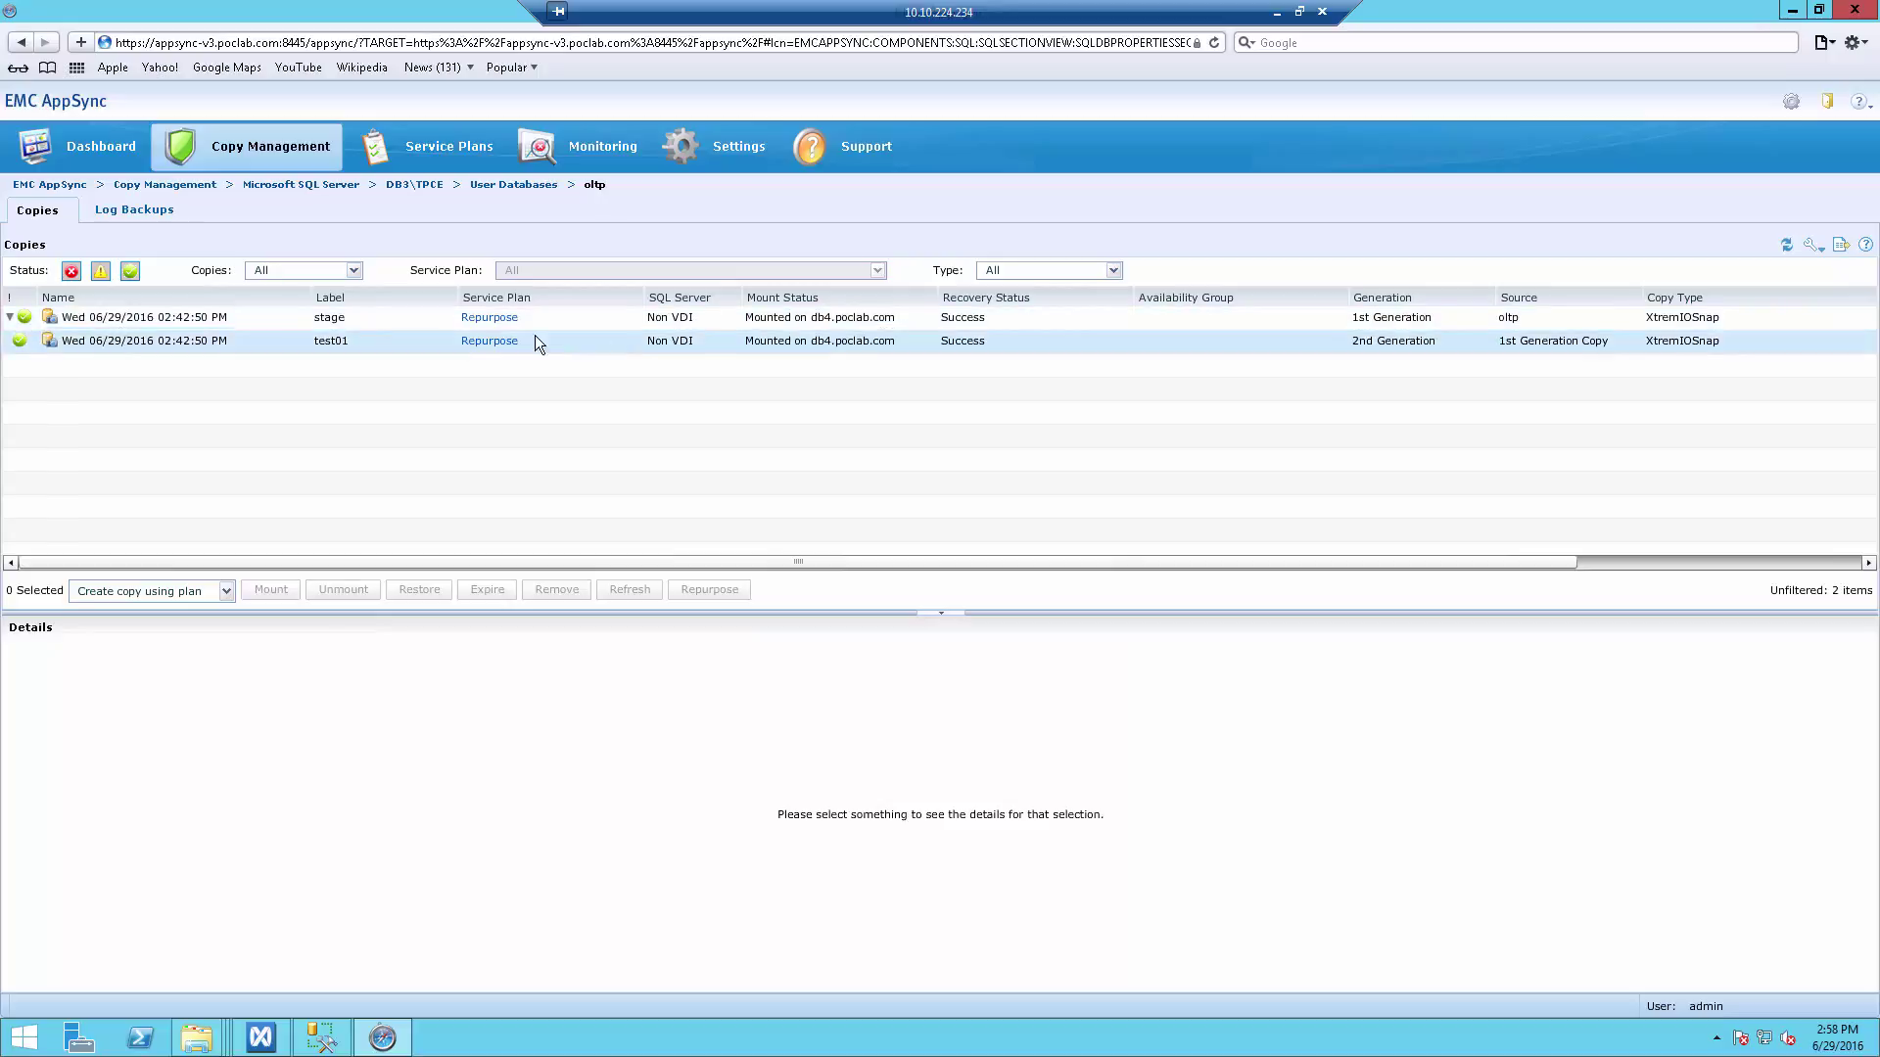
{"action": "left_click", "coordinate": [1012, 348]}
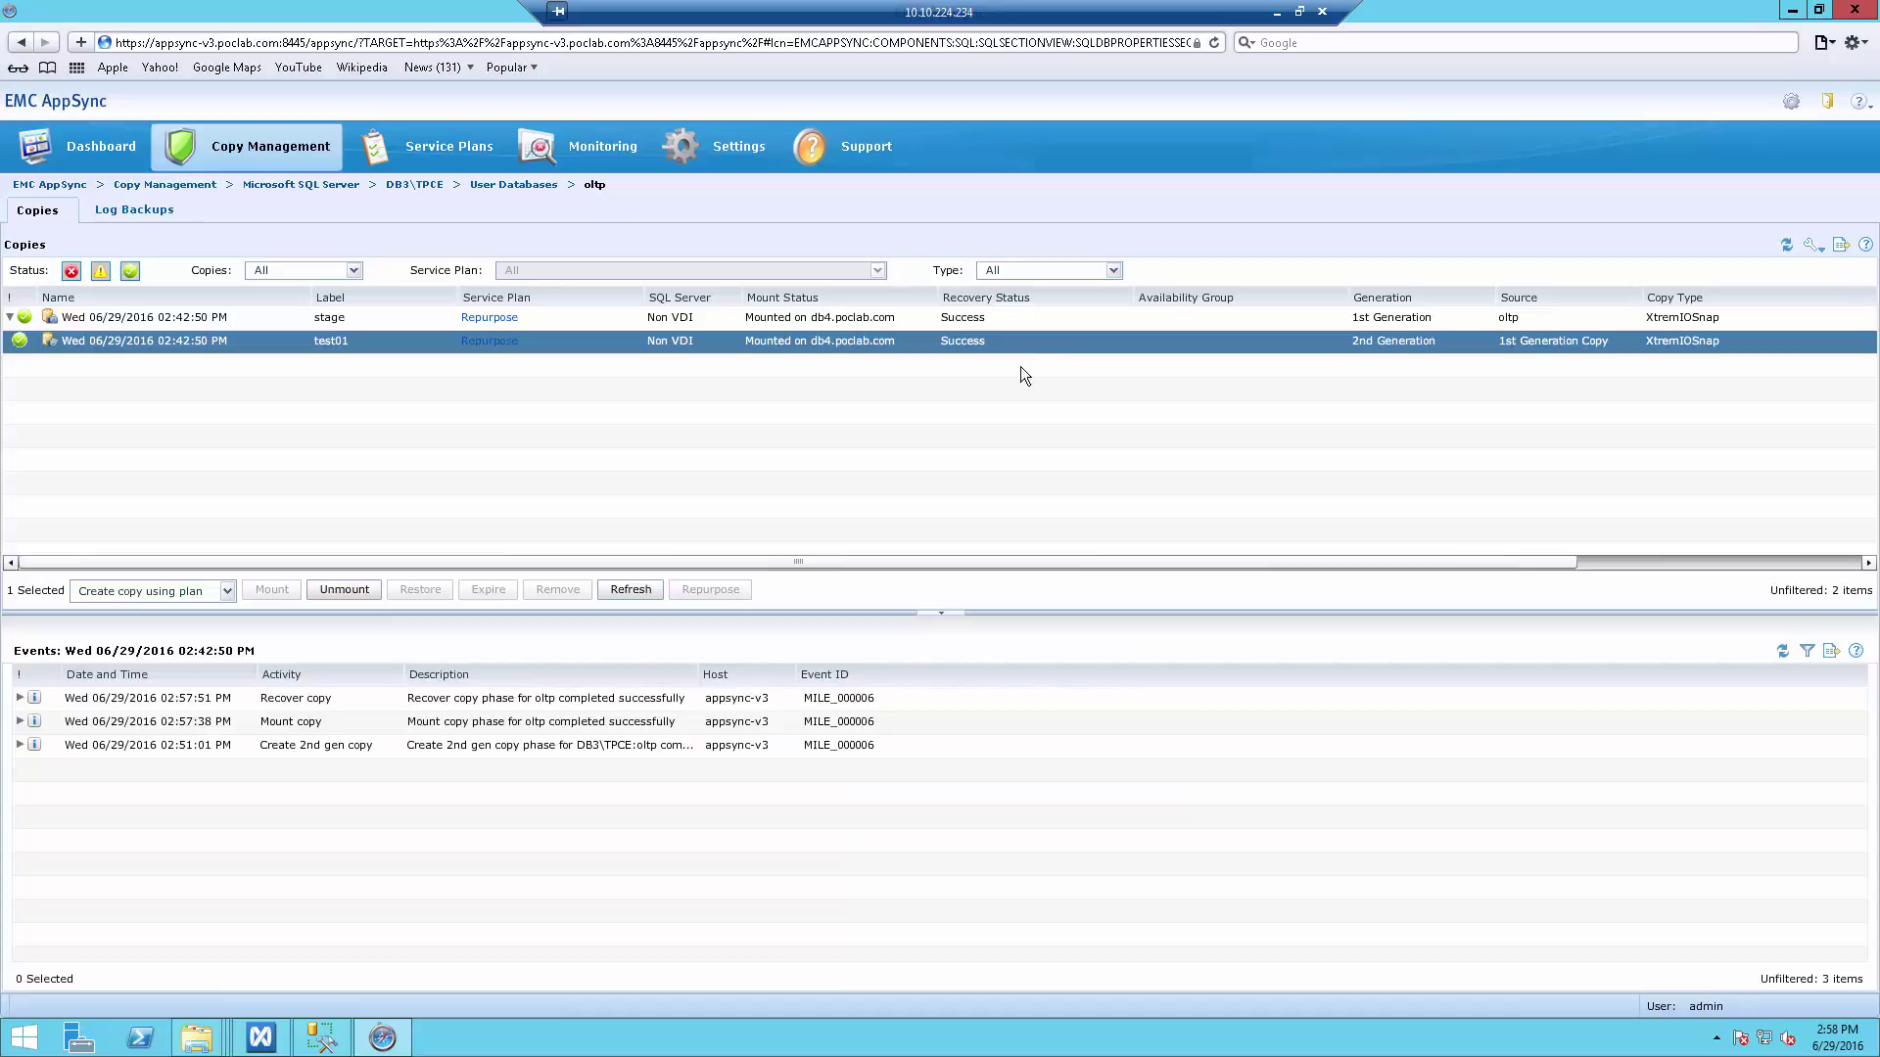
Step: Refresh db4's database list in Management Studio and select oltp_test01
{"action": "left_click", "coordinate": [324, 1039]}
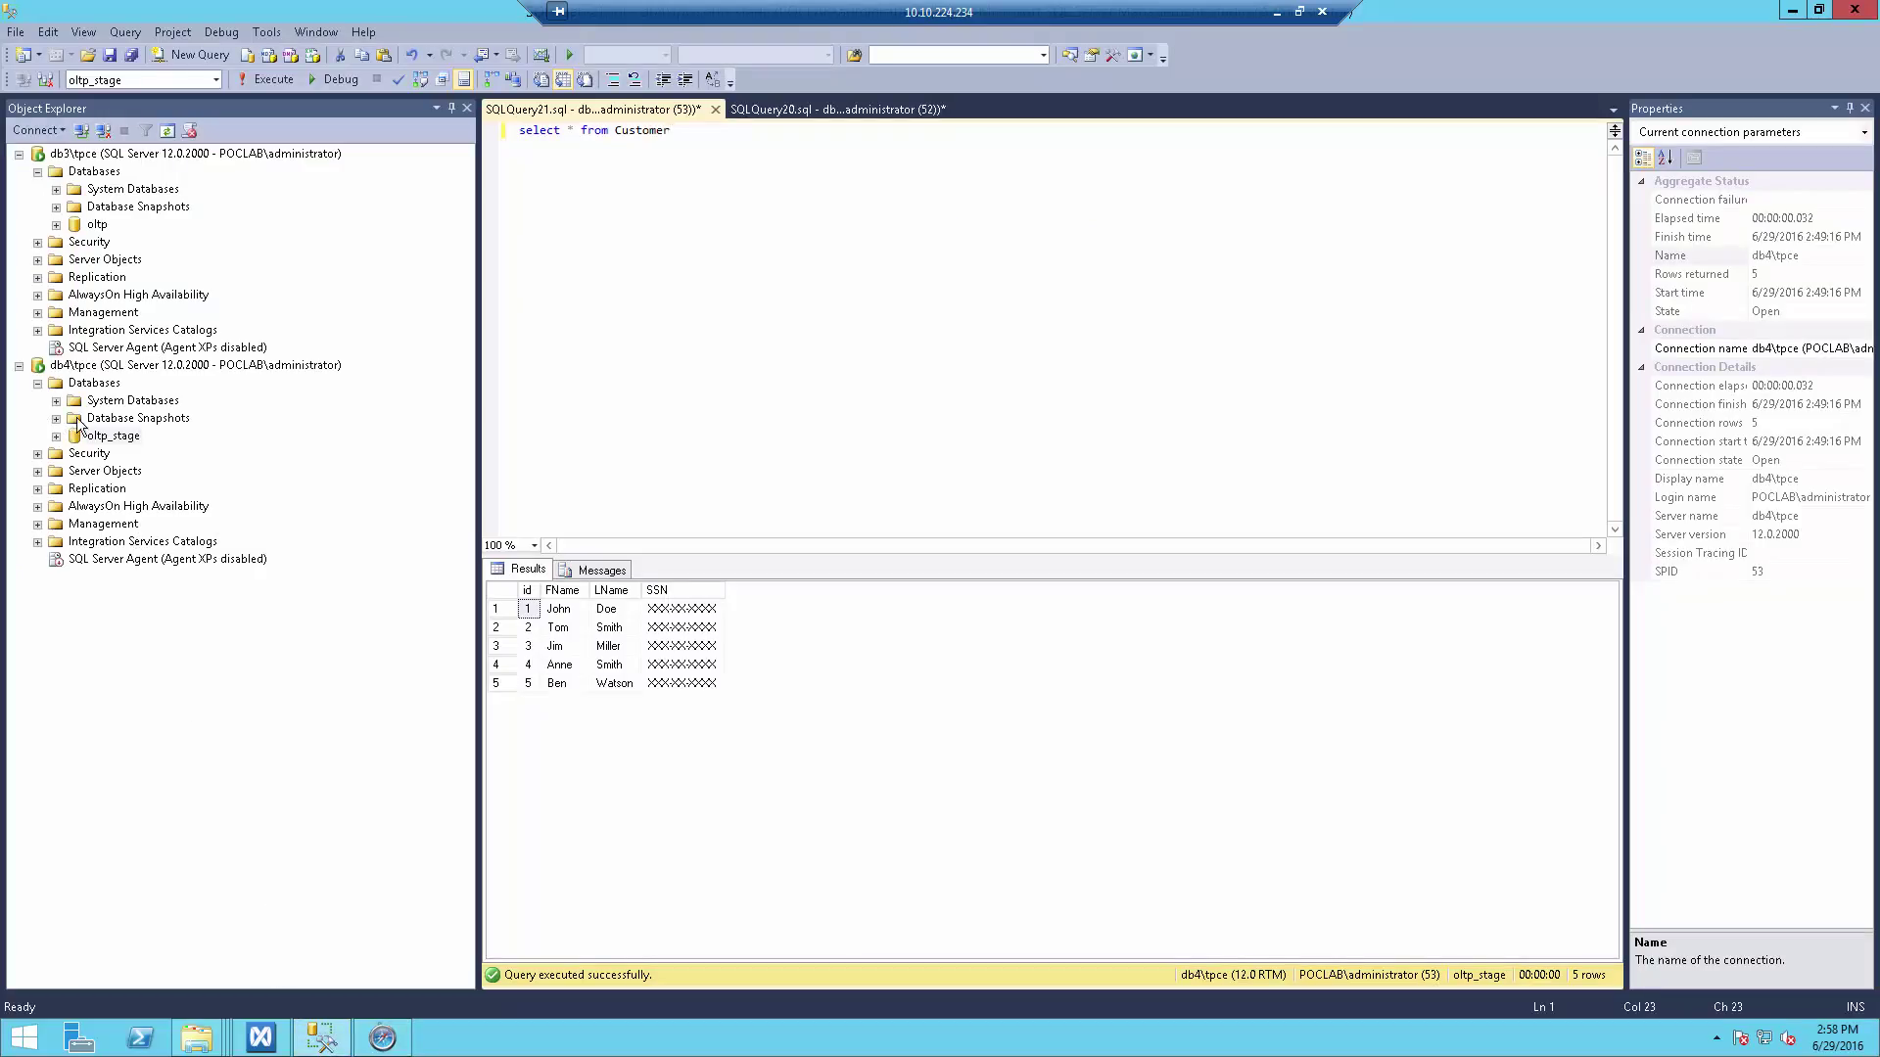
{"action": "right_click", "coordinate": [93, 382]}
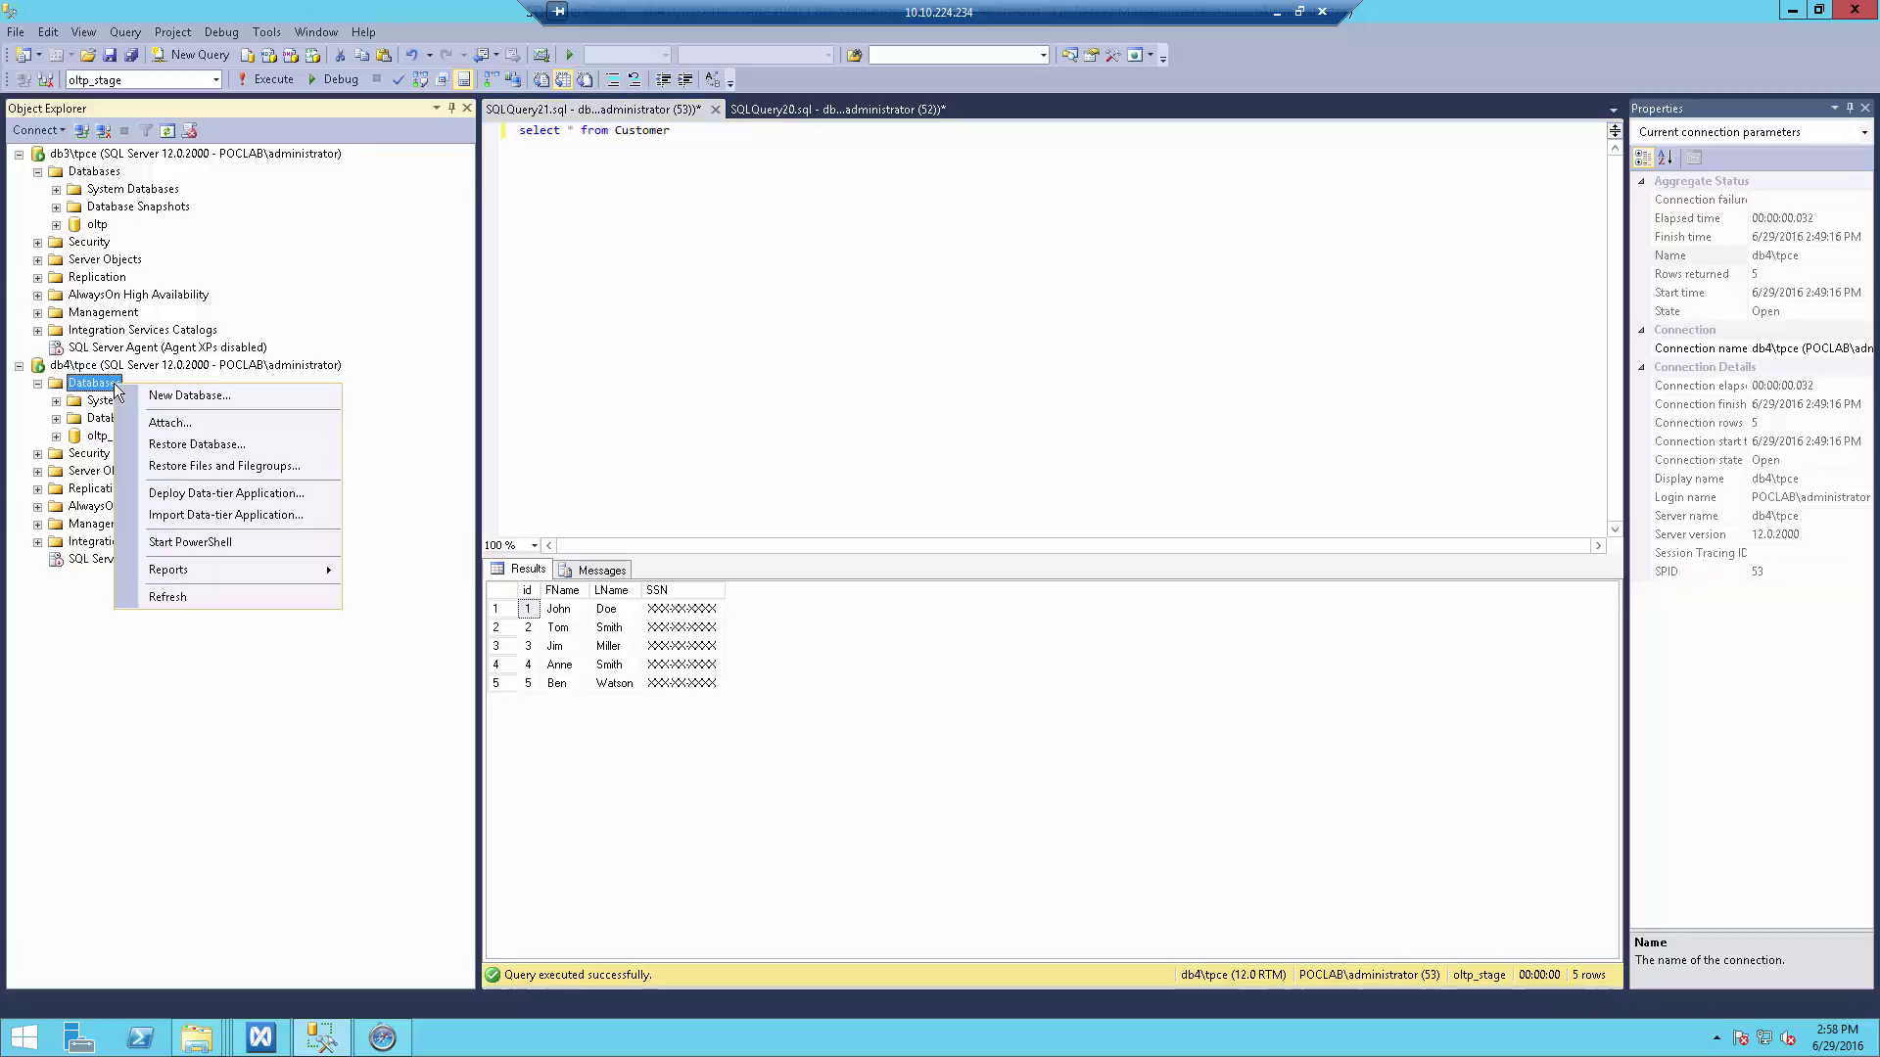
{"action": "left_click", "coordinate": [171, 601]}
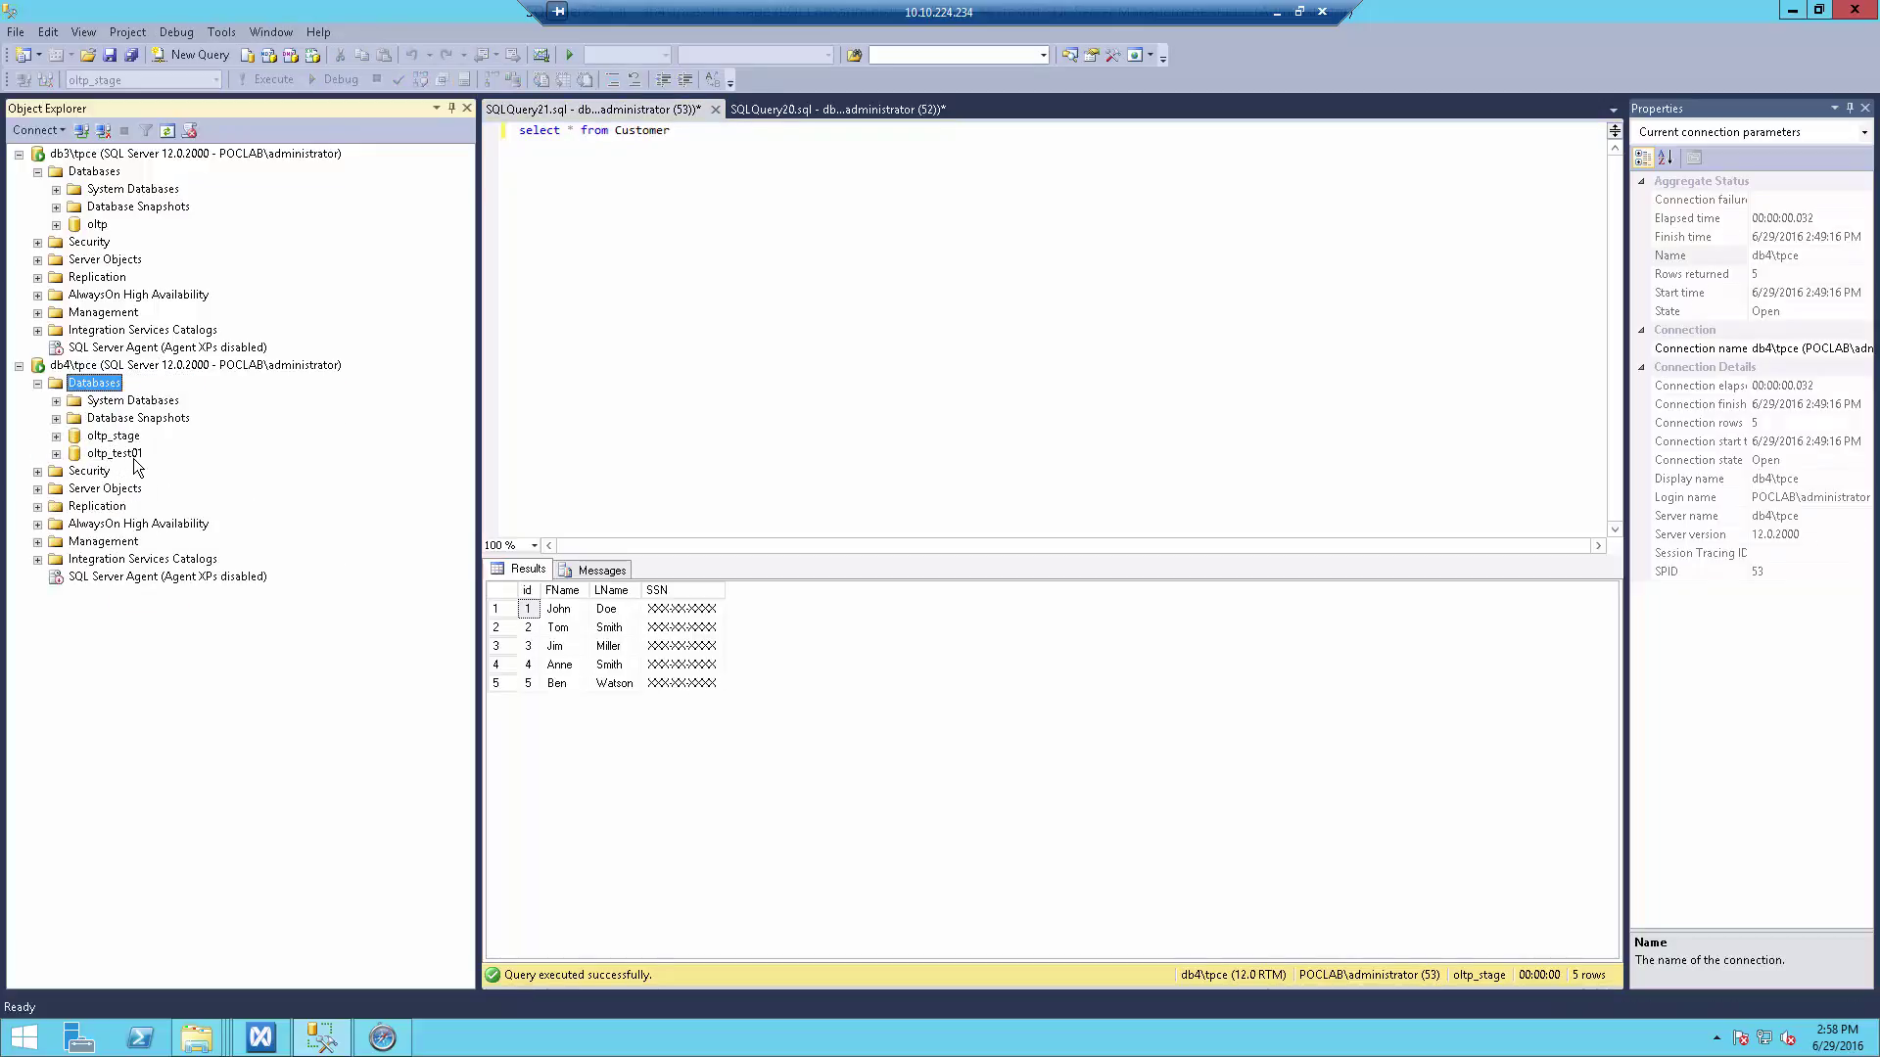
{"action": "left_click", "coordinate": [114, 452]}
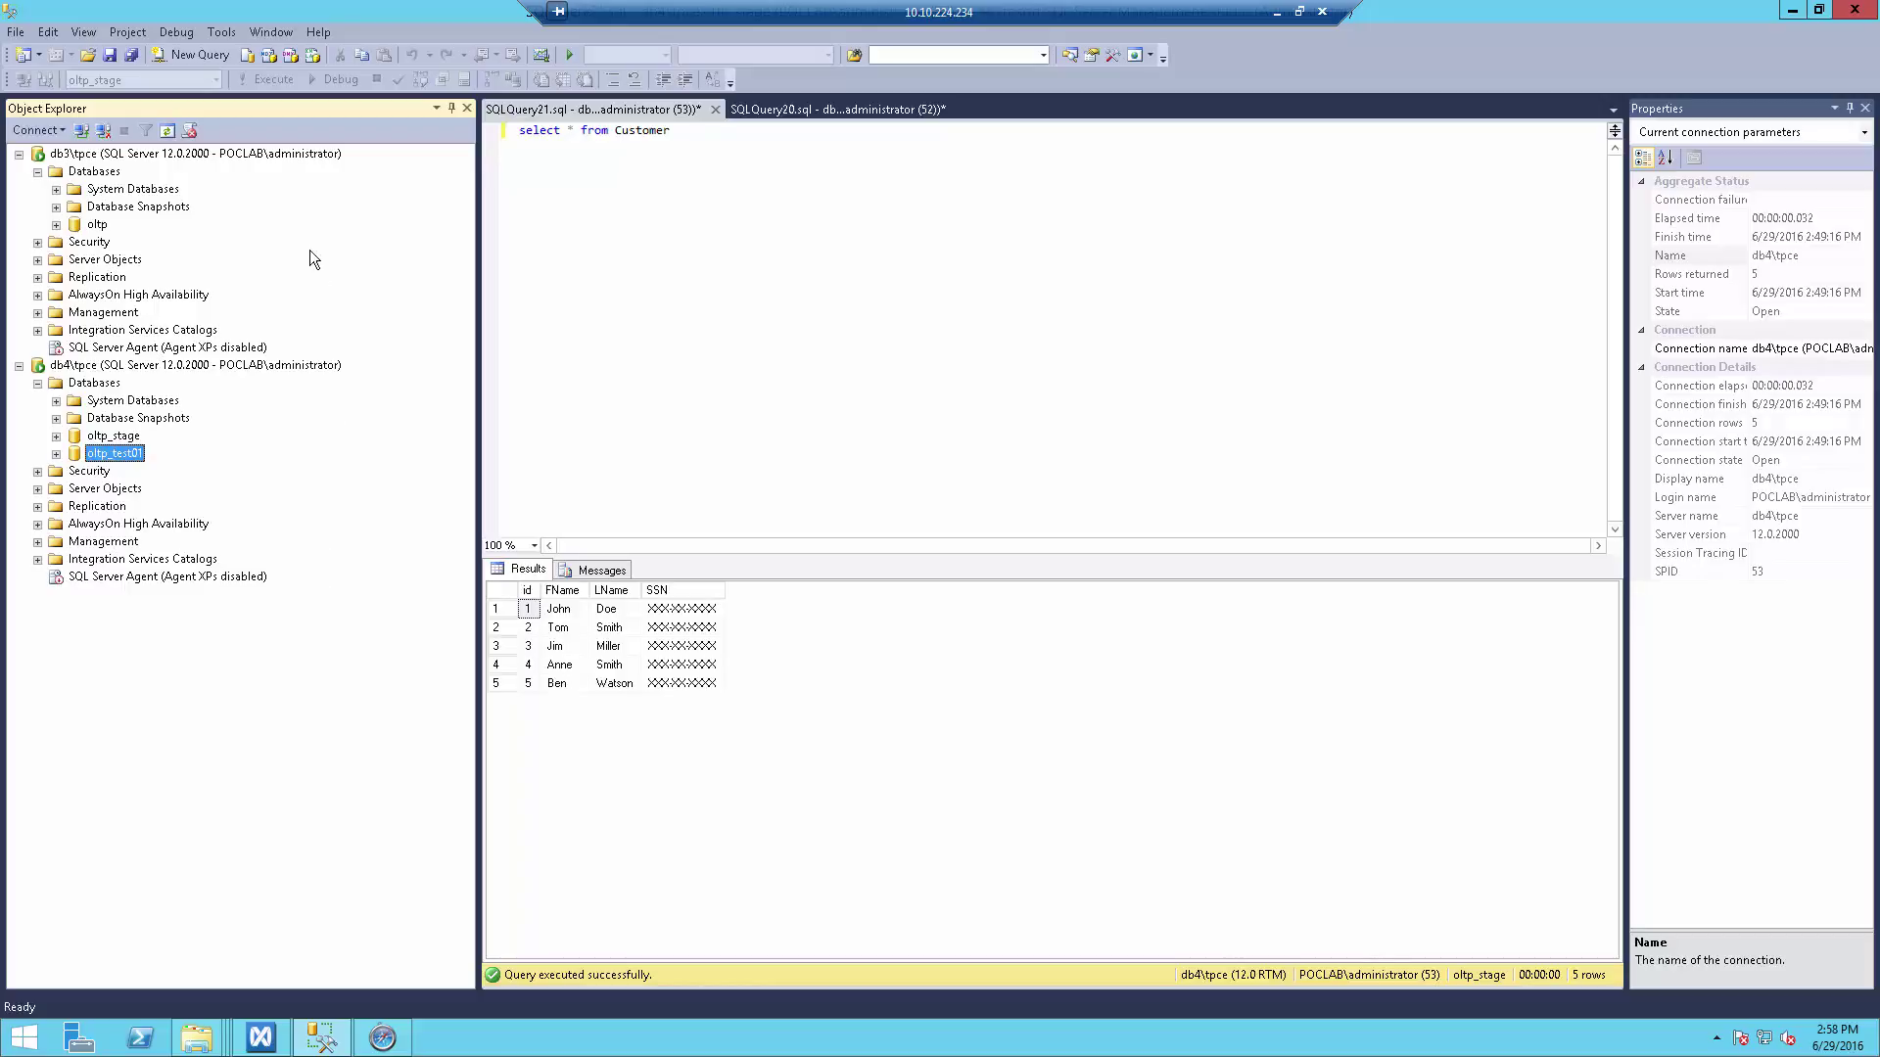
Step: Run select * from Customer against oltp_test01 to see five masked-SSN rows
{"action": "left_click", "coordinate": [180, 55]}
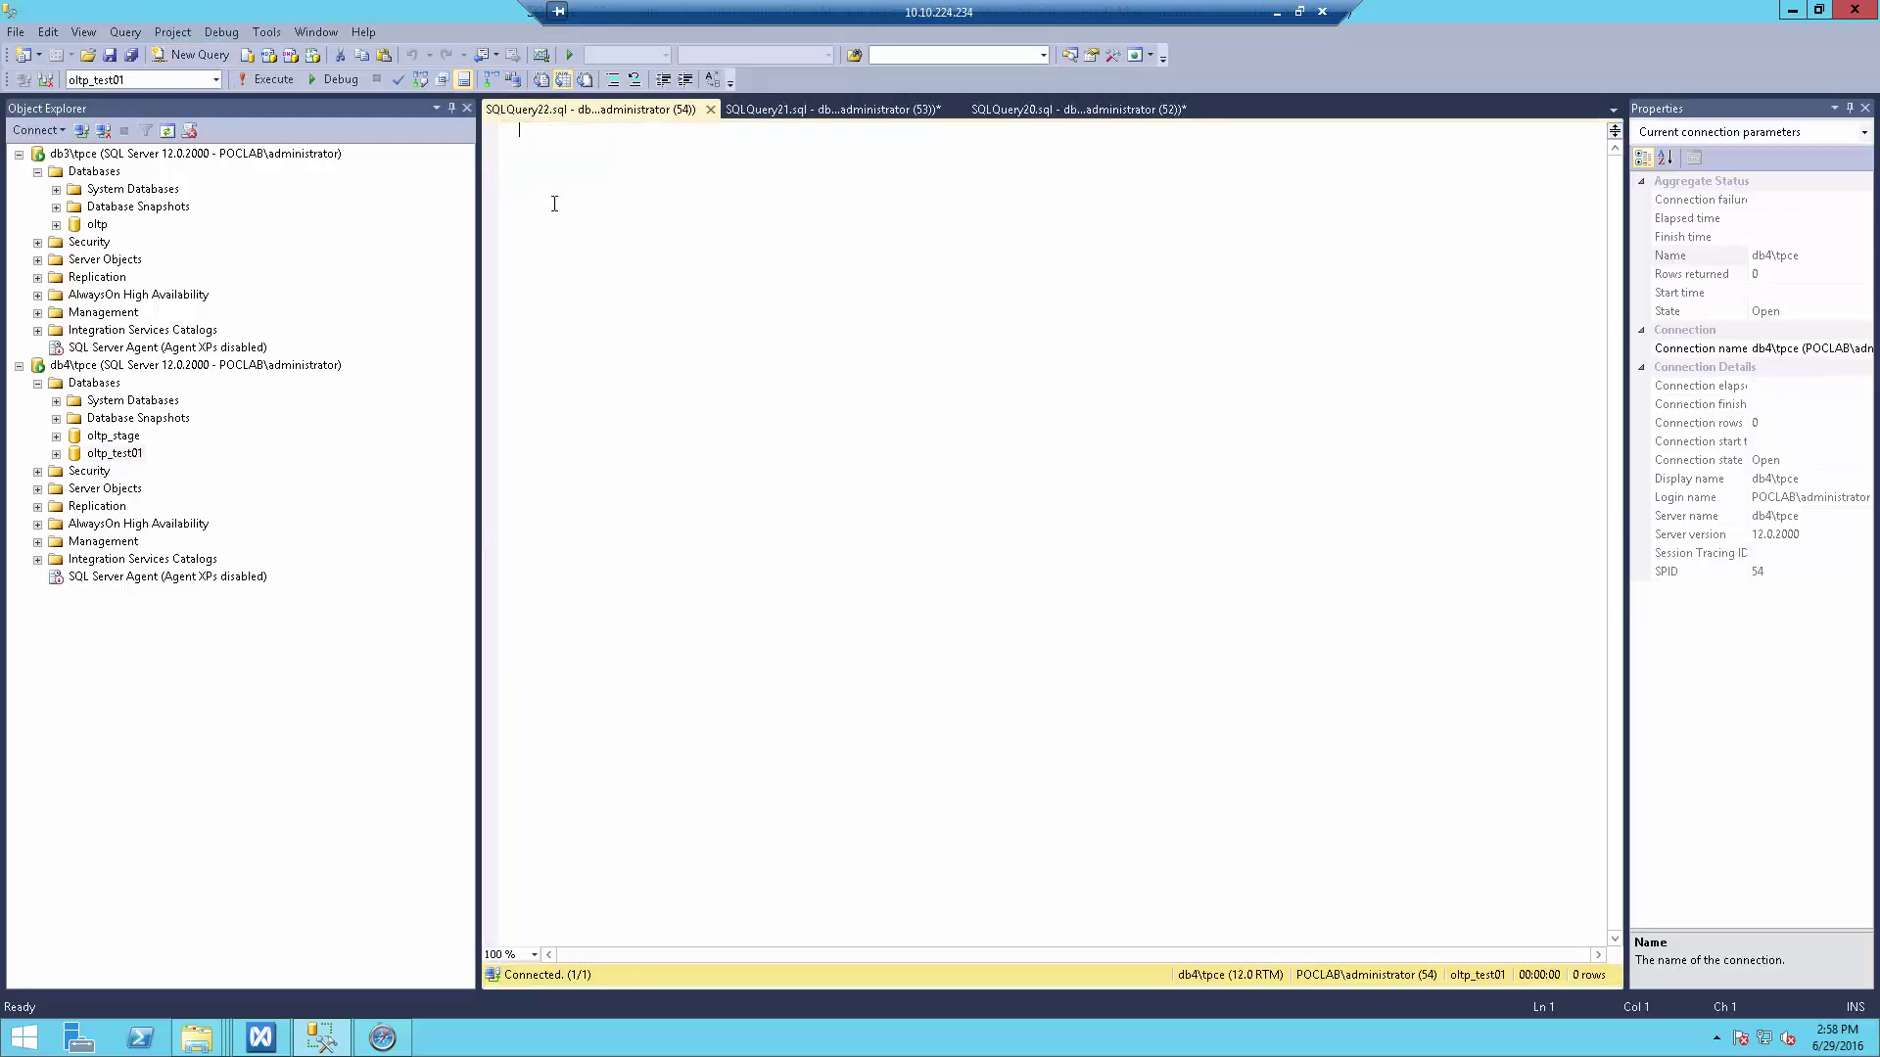
{"action": "type", "text": "select @"}
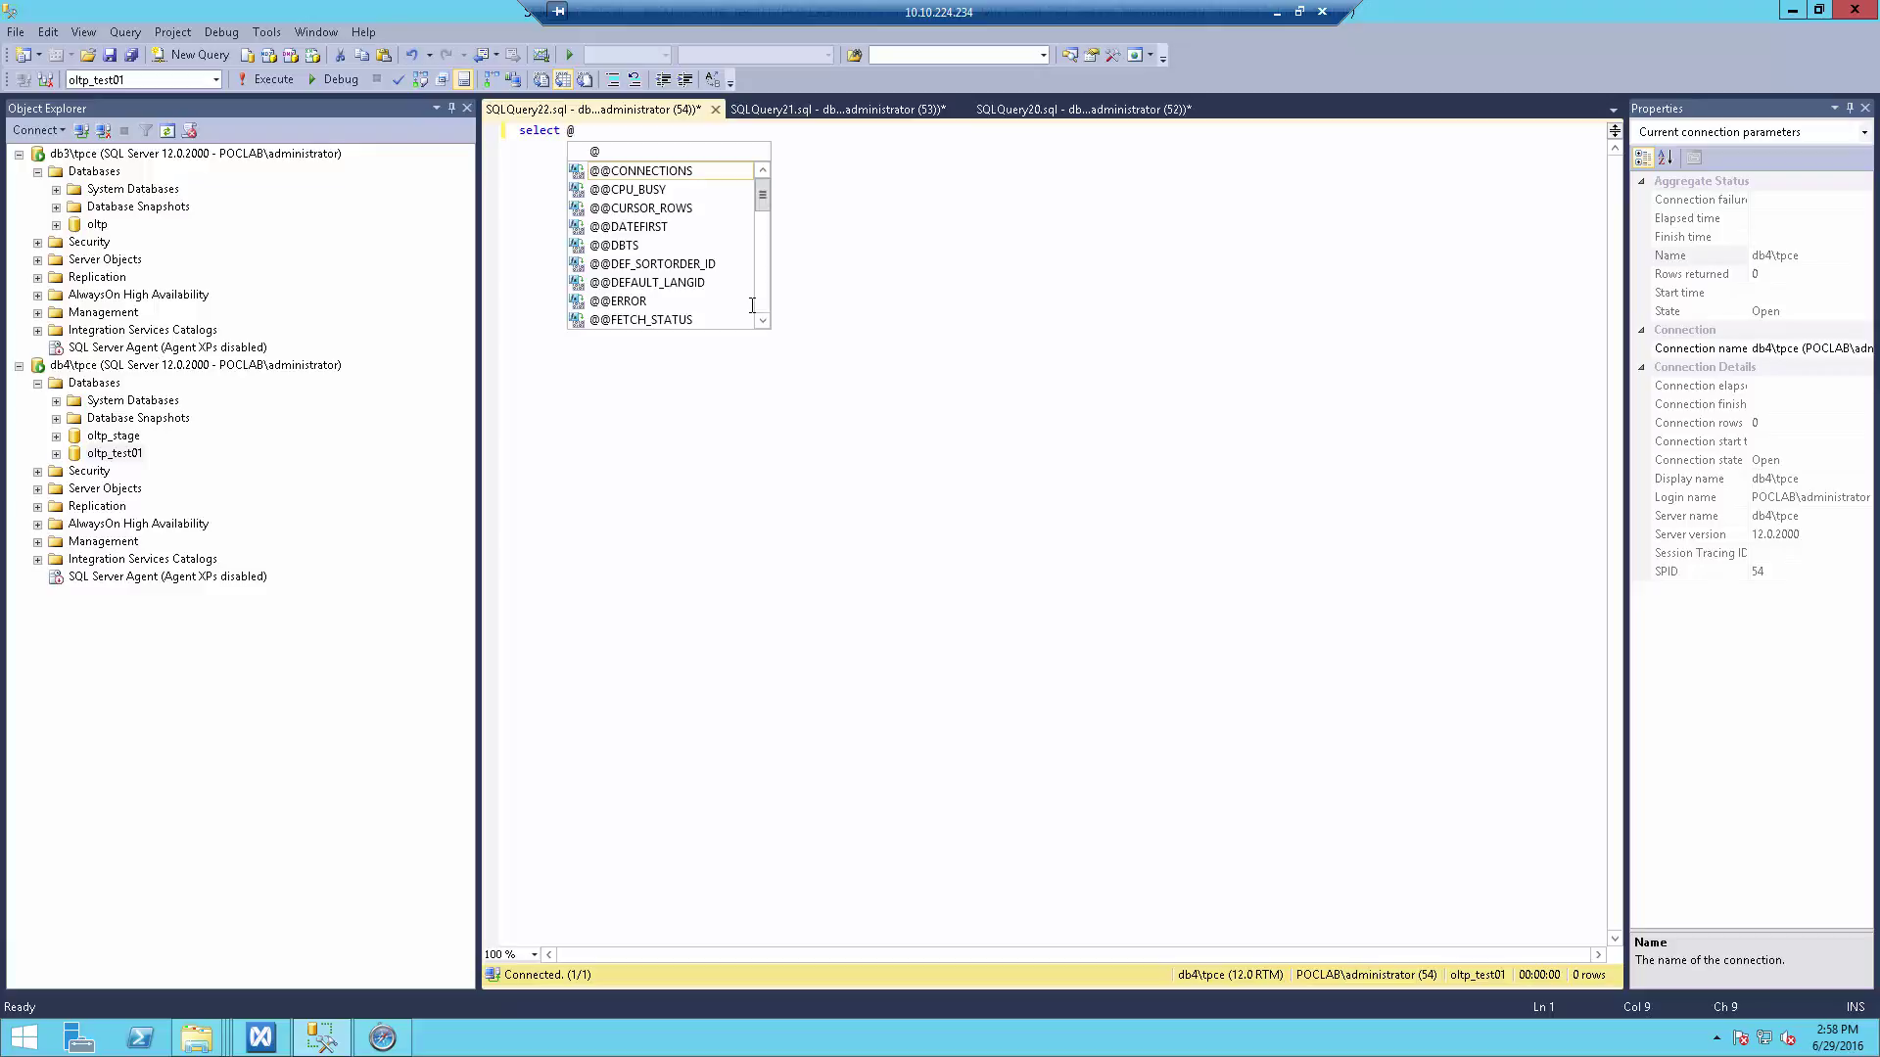
{"action": "key", "text": "BackSpace"}
{"action": "type", "text": "* fro"}
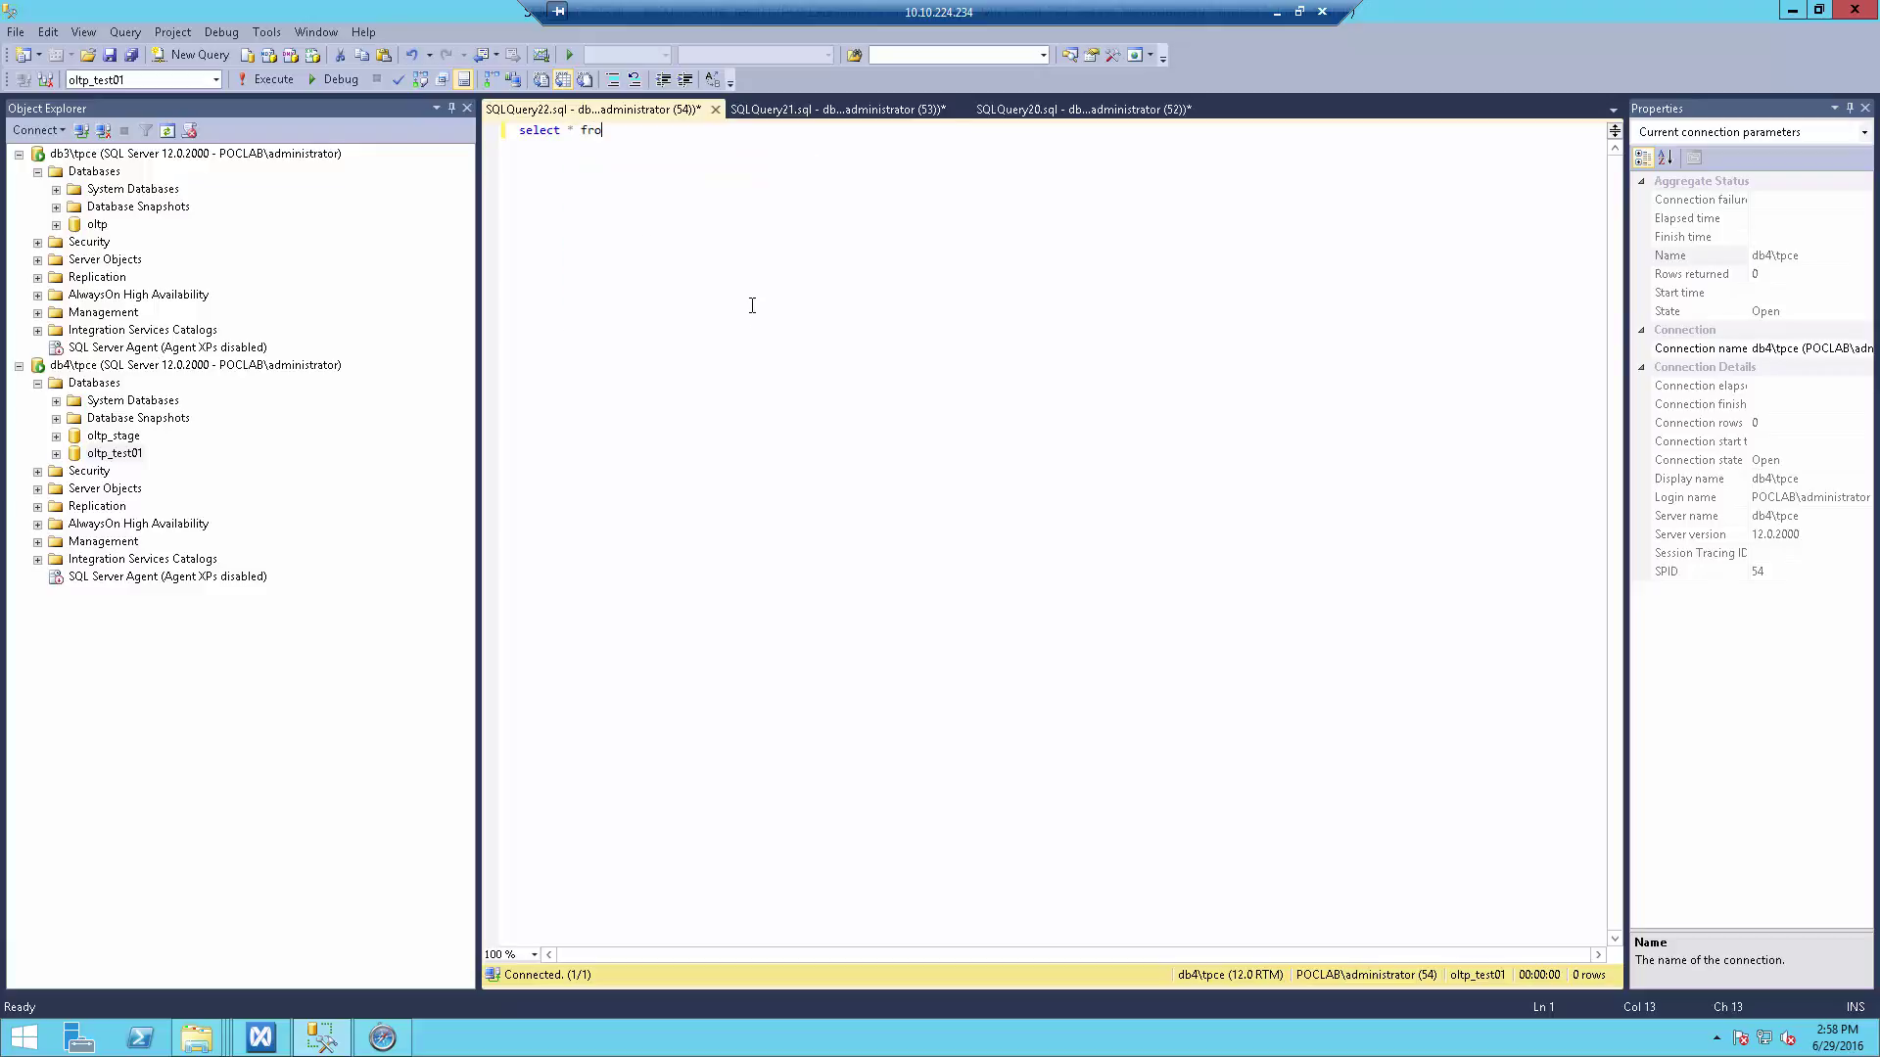
{"action": "type", "text": "m C"}
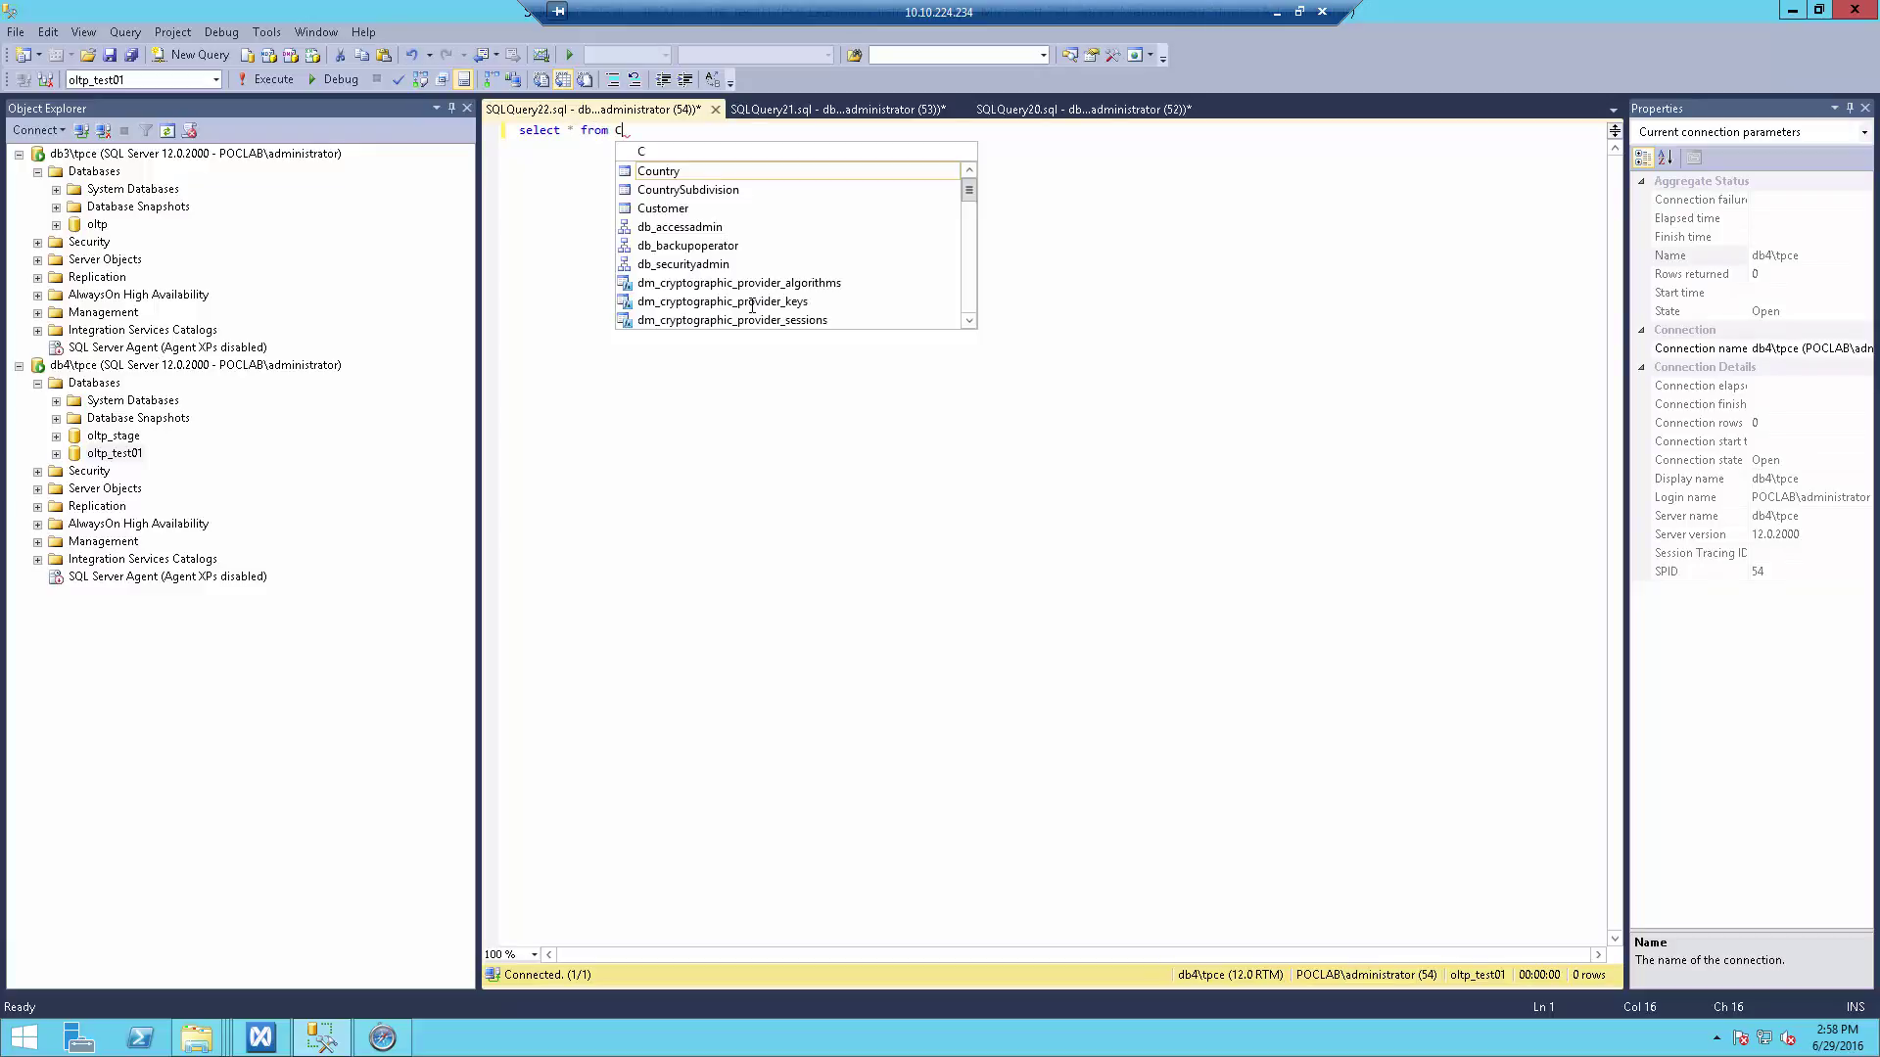
{"action": "type", "text": "u"}
{"action": "key", "text": "Tab"}
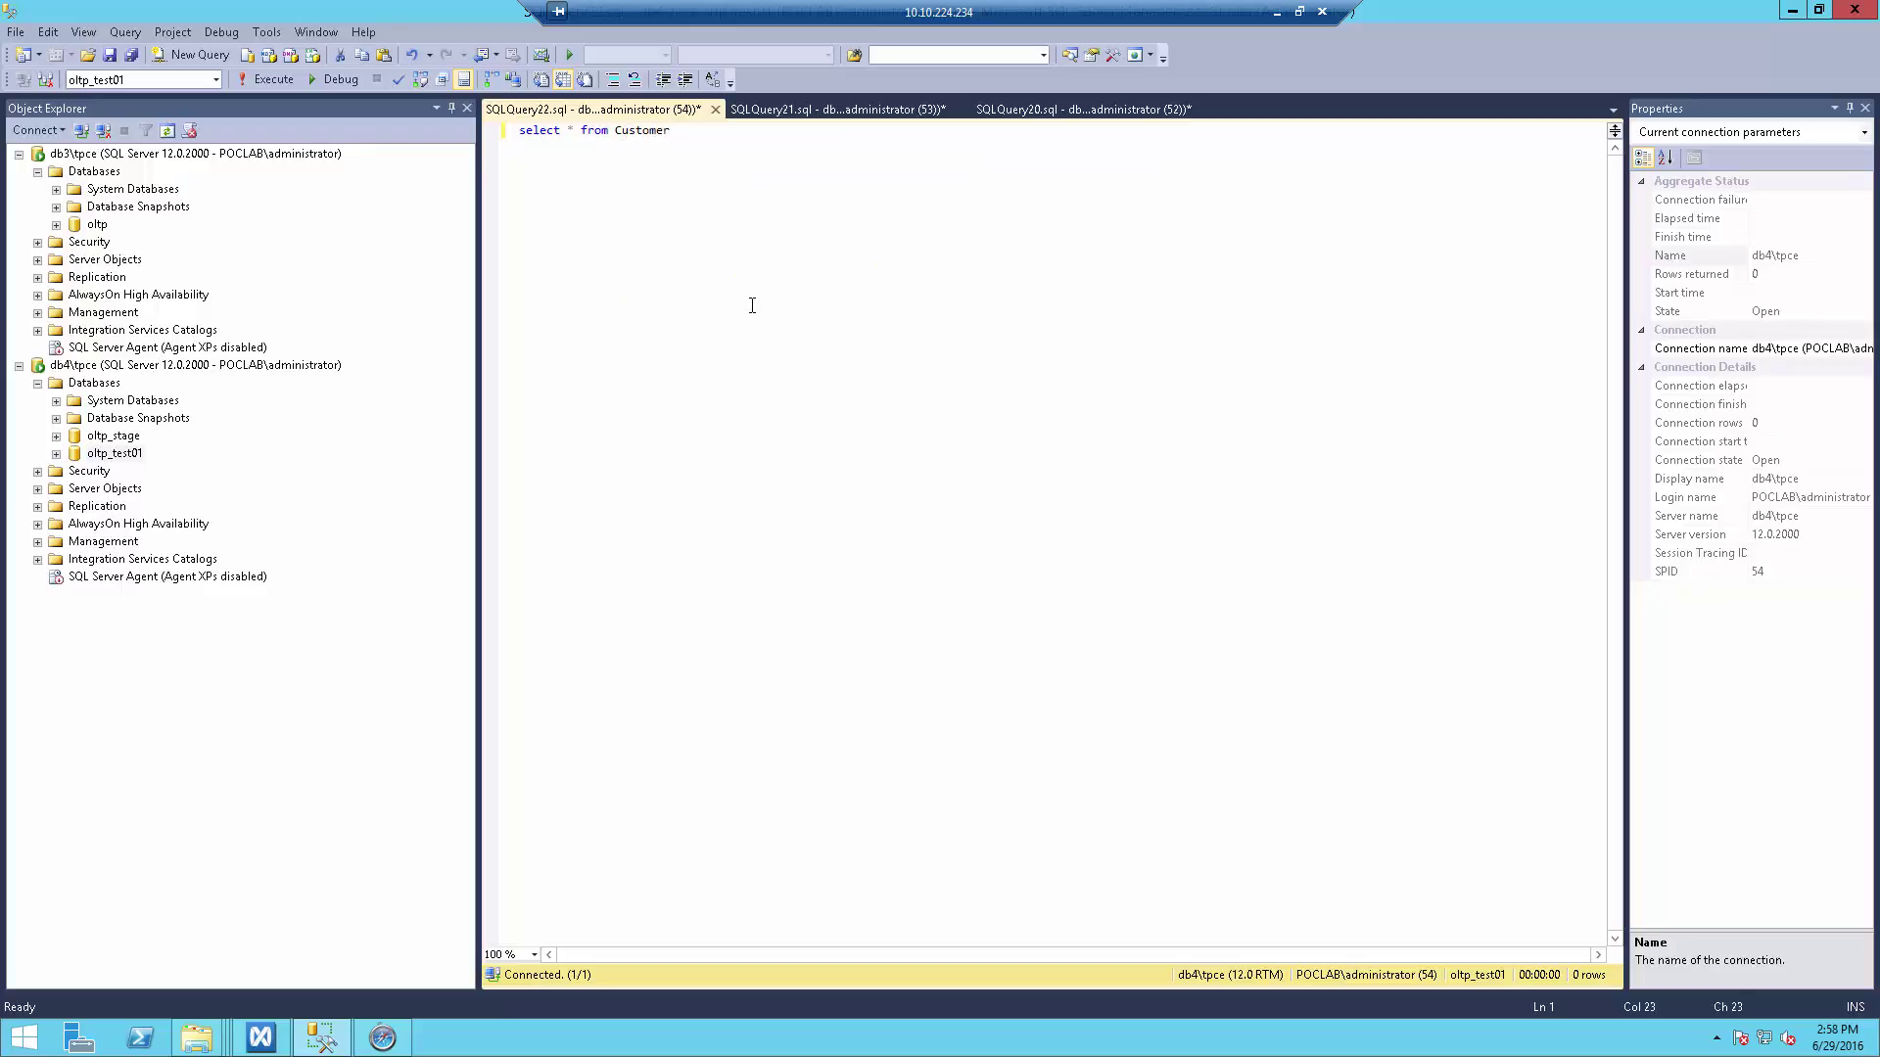
{"action": "left_click", "coordinate": [273, 81]}
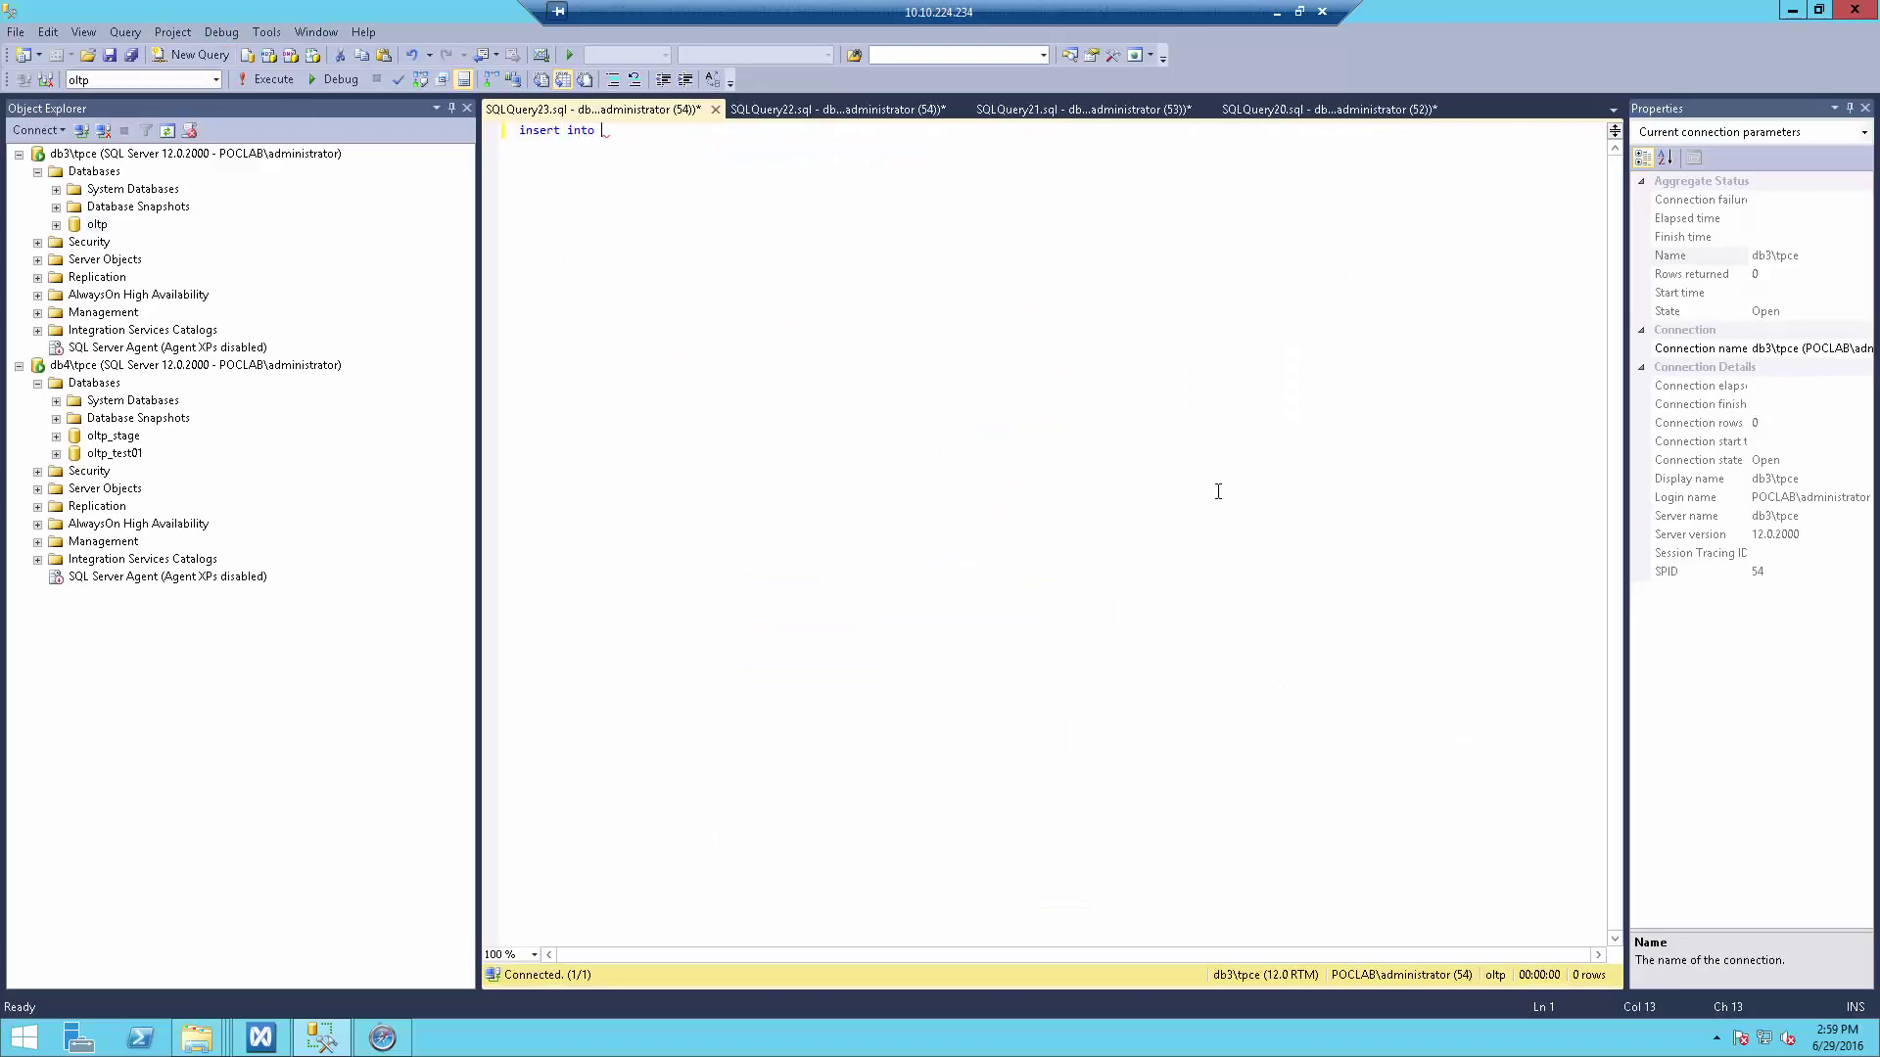
{"action": "key", "text": "F5"}
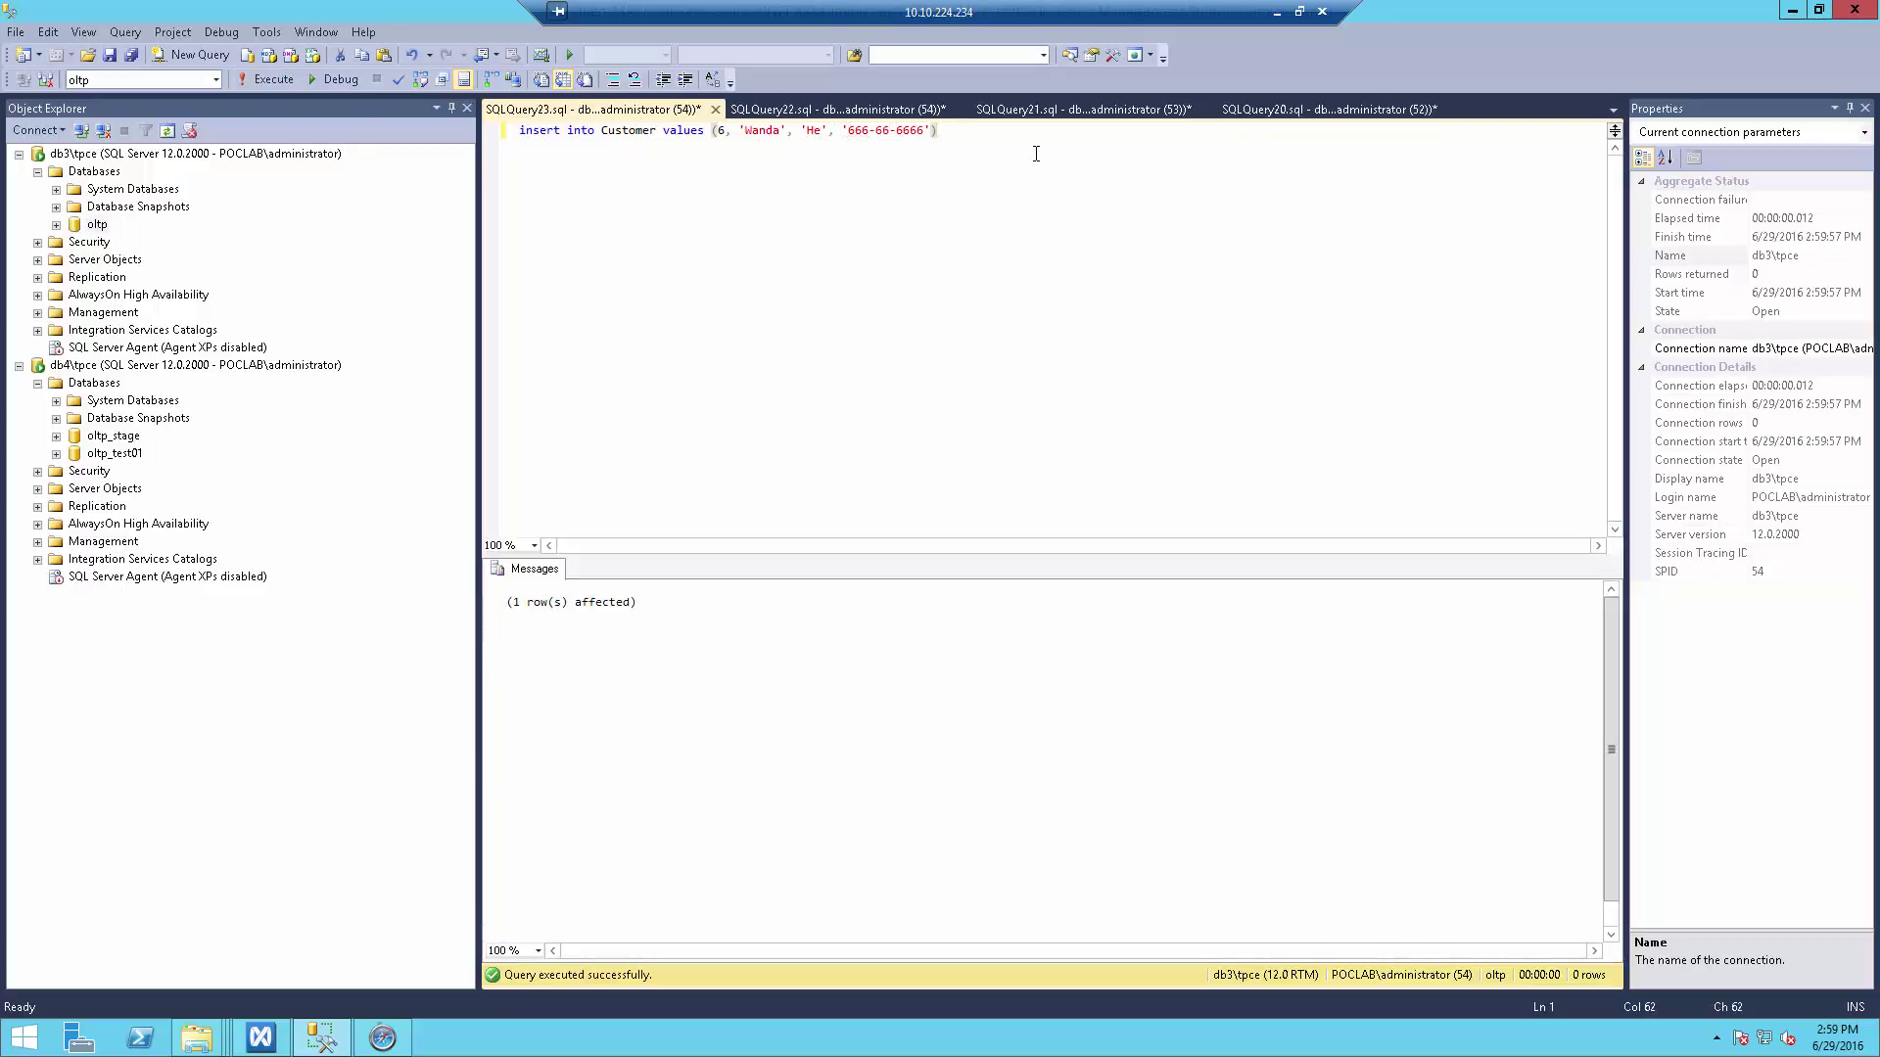
{"action": "key", "text": "Return"}
{"action": "key", "text": "Return"}
{"action": "type", "text": "select "}
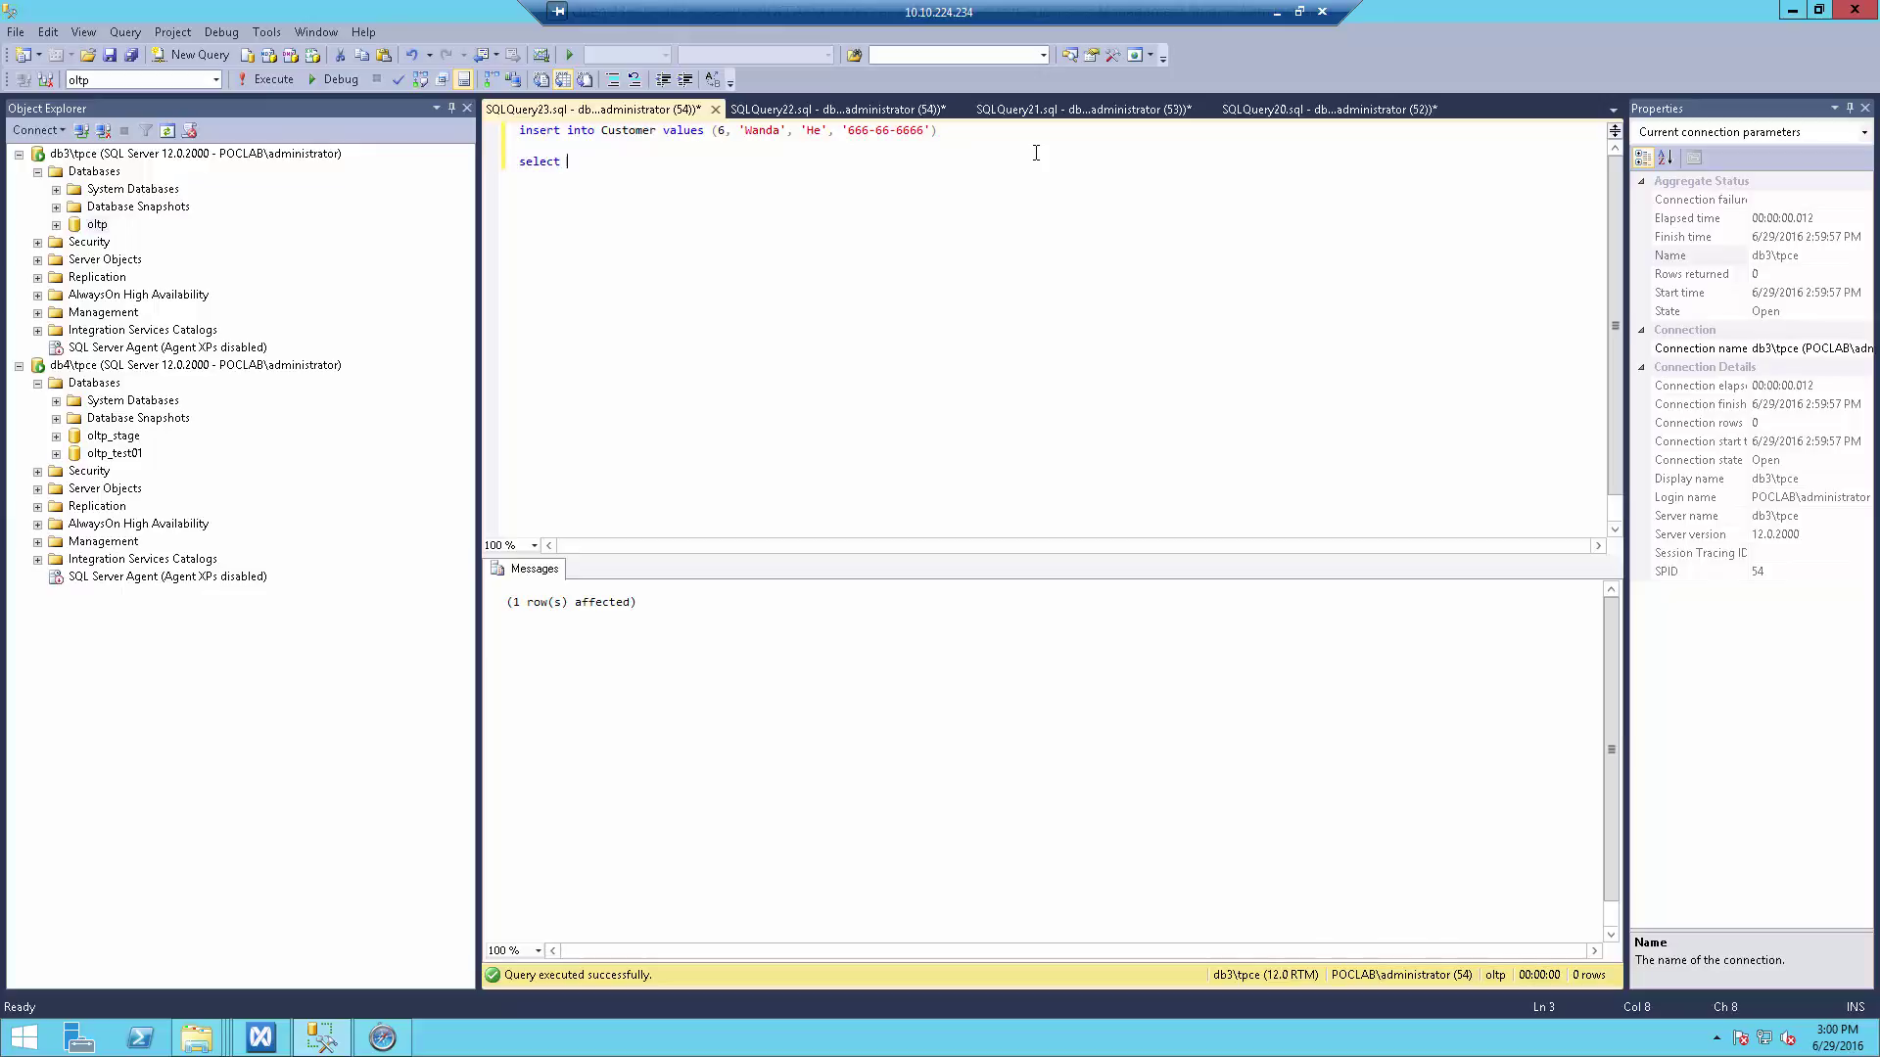
{"action": "type", "text": "* from Cu"}
{"action": "key", "text": "Tab"}
{"action": "key", "text": "shift+Home"}
{"action": "key", "text": "F5"}
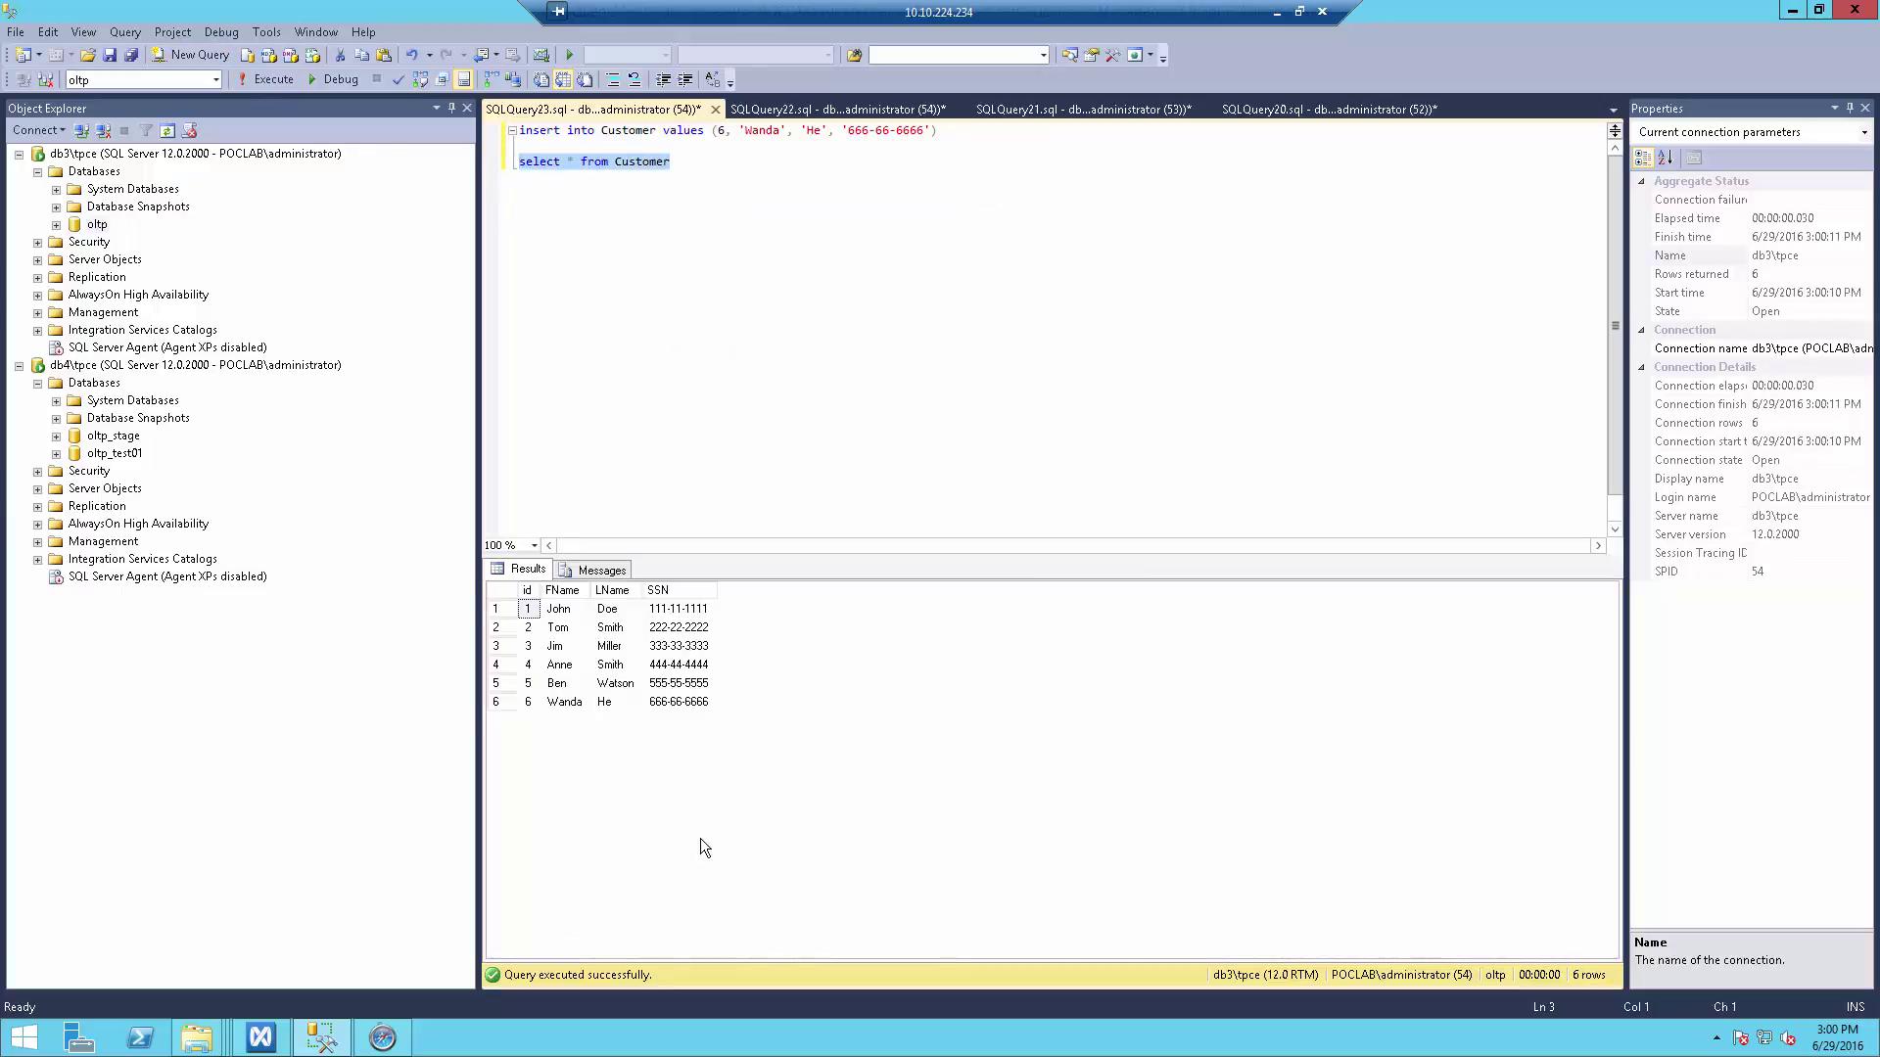
Step: Highlight Wanda's unmasked SSN 666-66-6666, then select the stage copy in AppSync
{"action": "left_click", "coordinate": [507, 703]}
{"action": "left_click", "coordinate": [677, 702]}
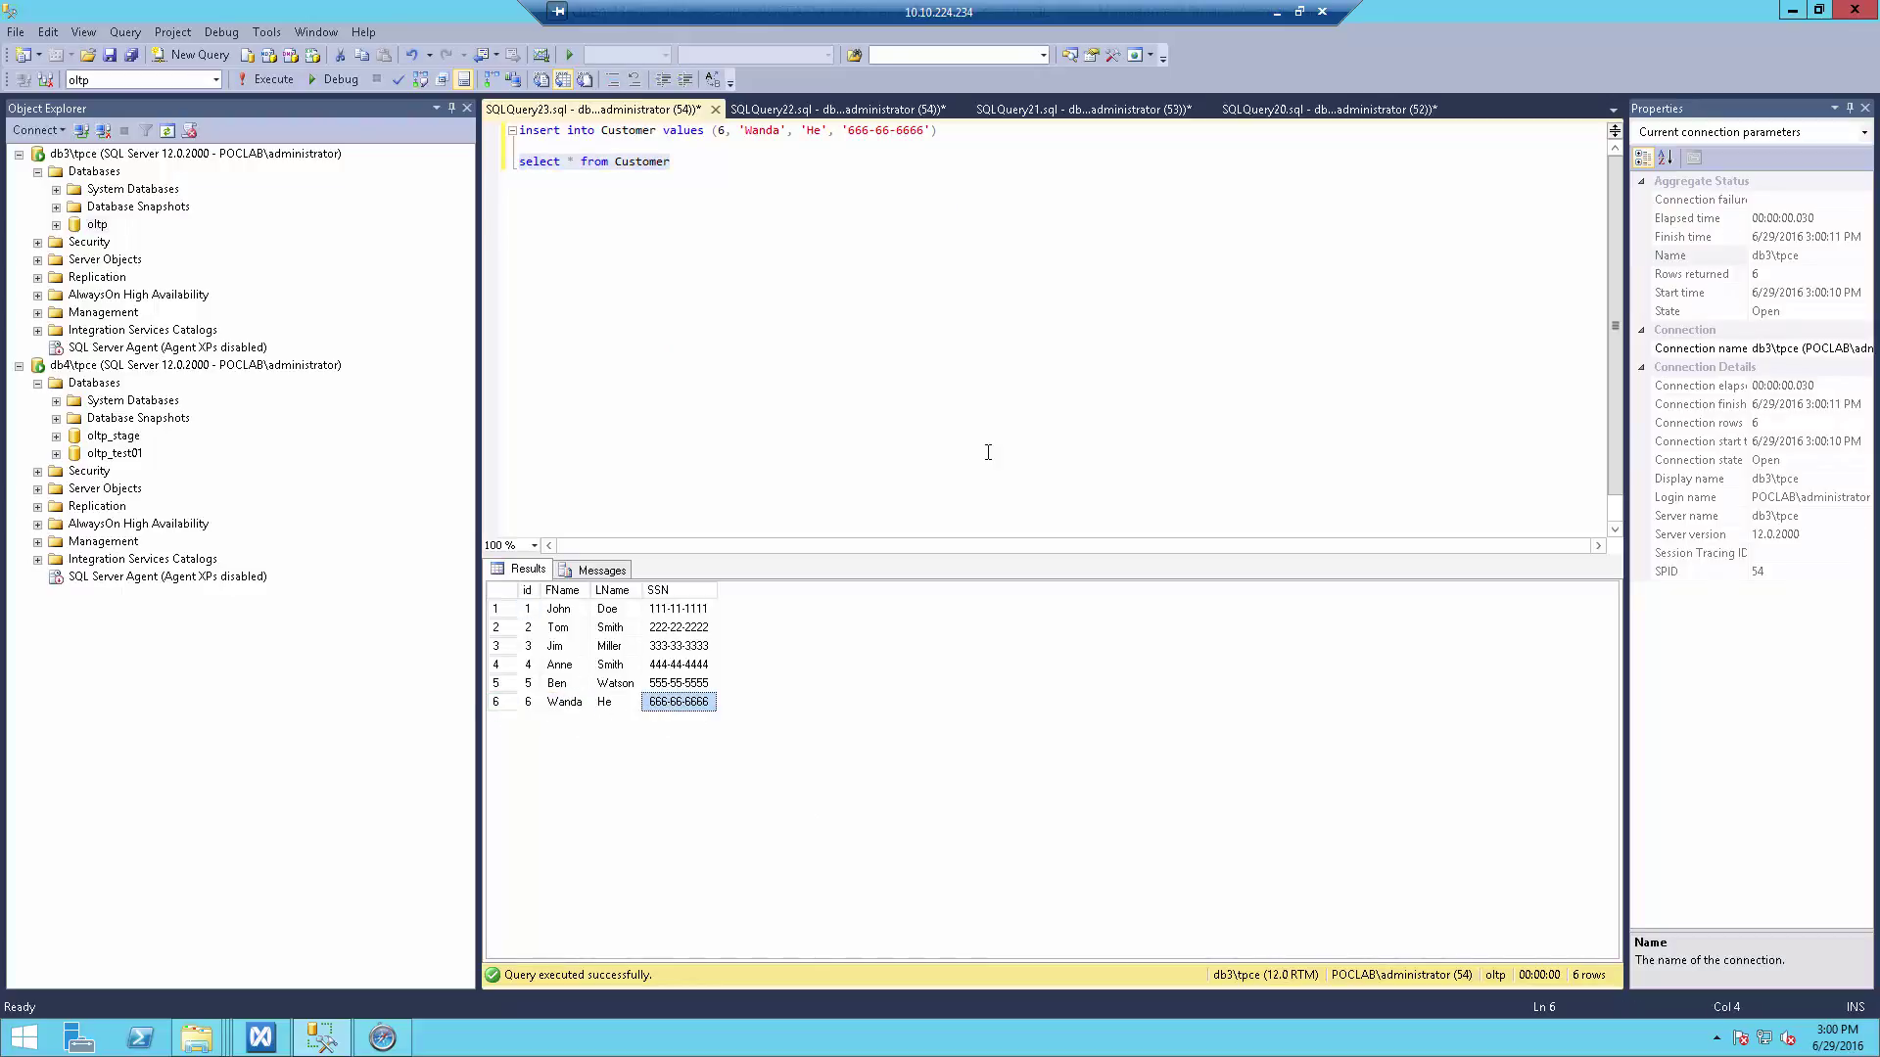
{"action": "left_click", "coordinate": [382, 1038]}
{"action": "left_click", "coordinate": [760, 315]}
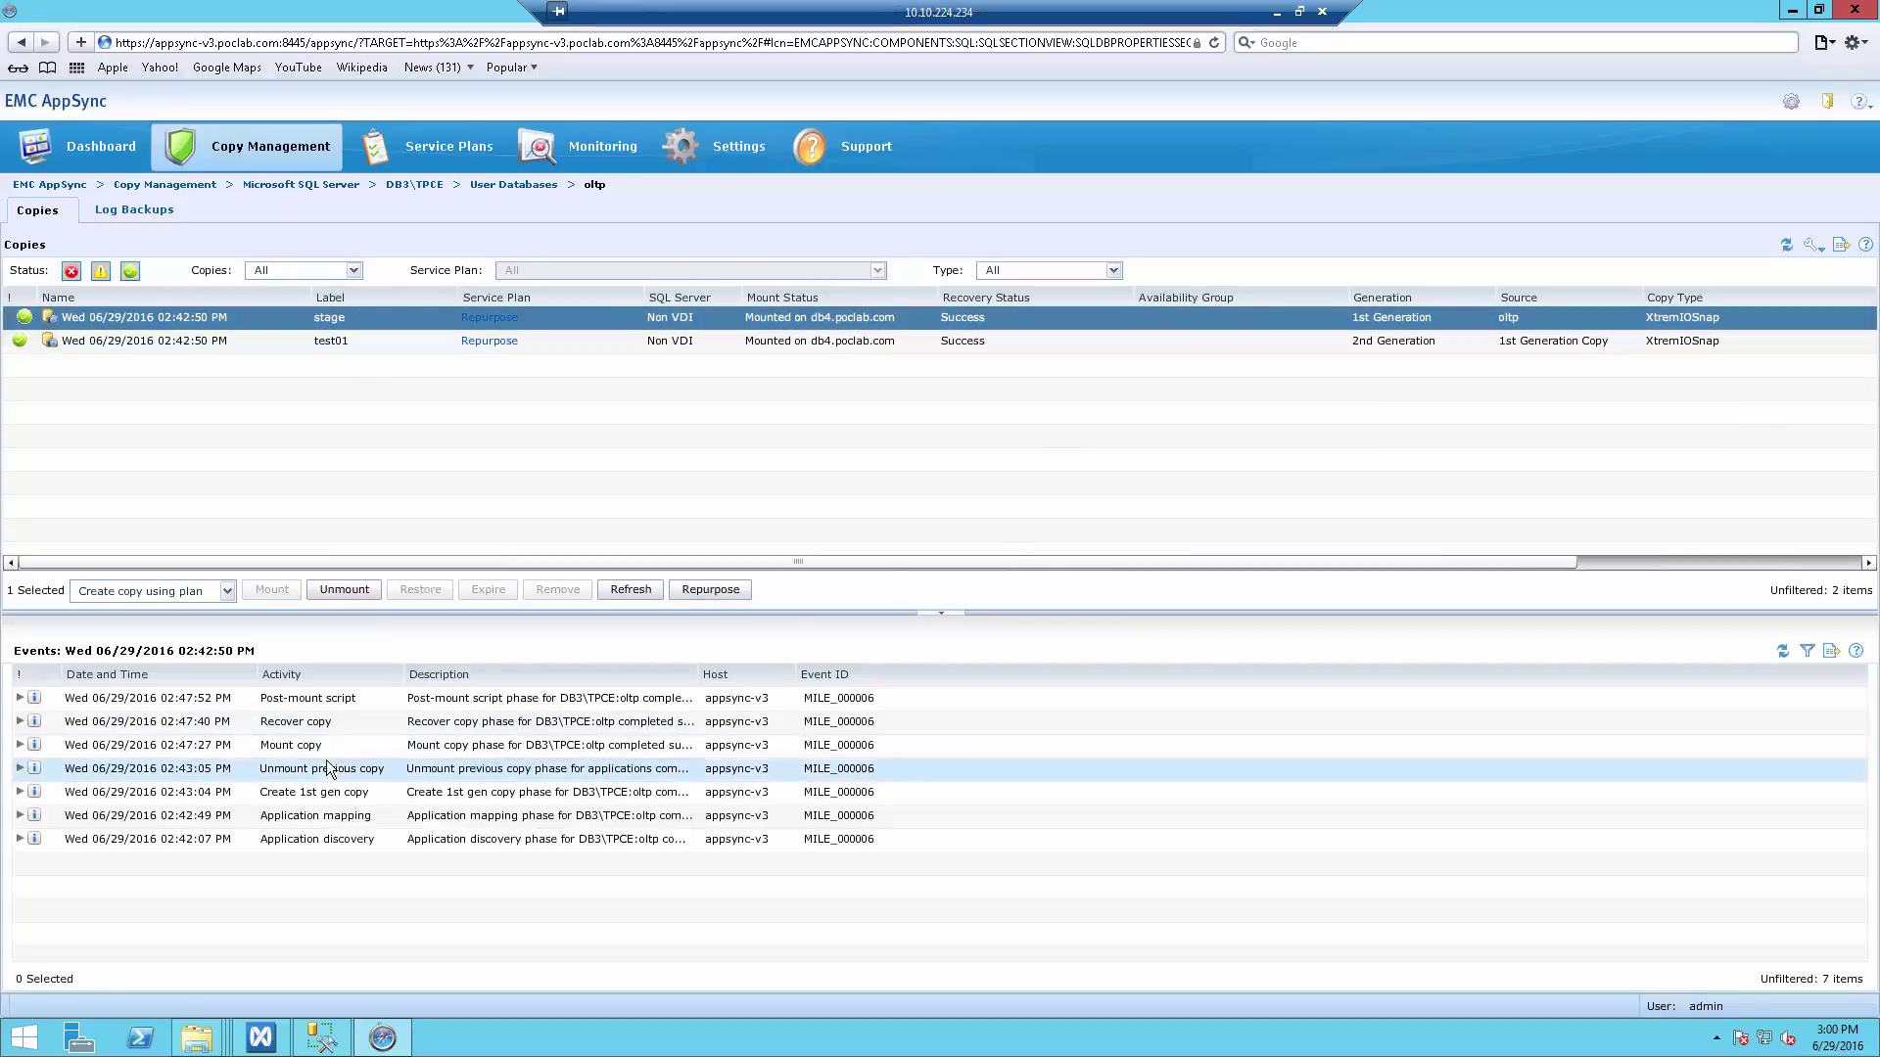
Step: Refresh the stage copy from production, confirm with Yes, and close the progress dialog
{"action": "left_click", "coordinate": [637, 590]}
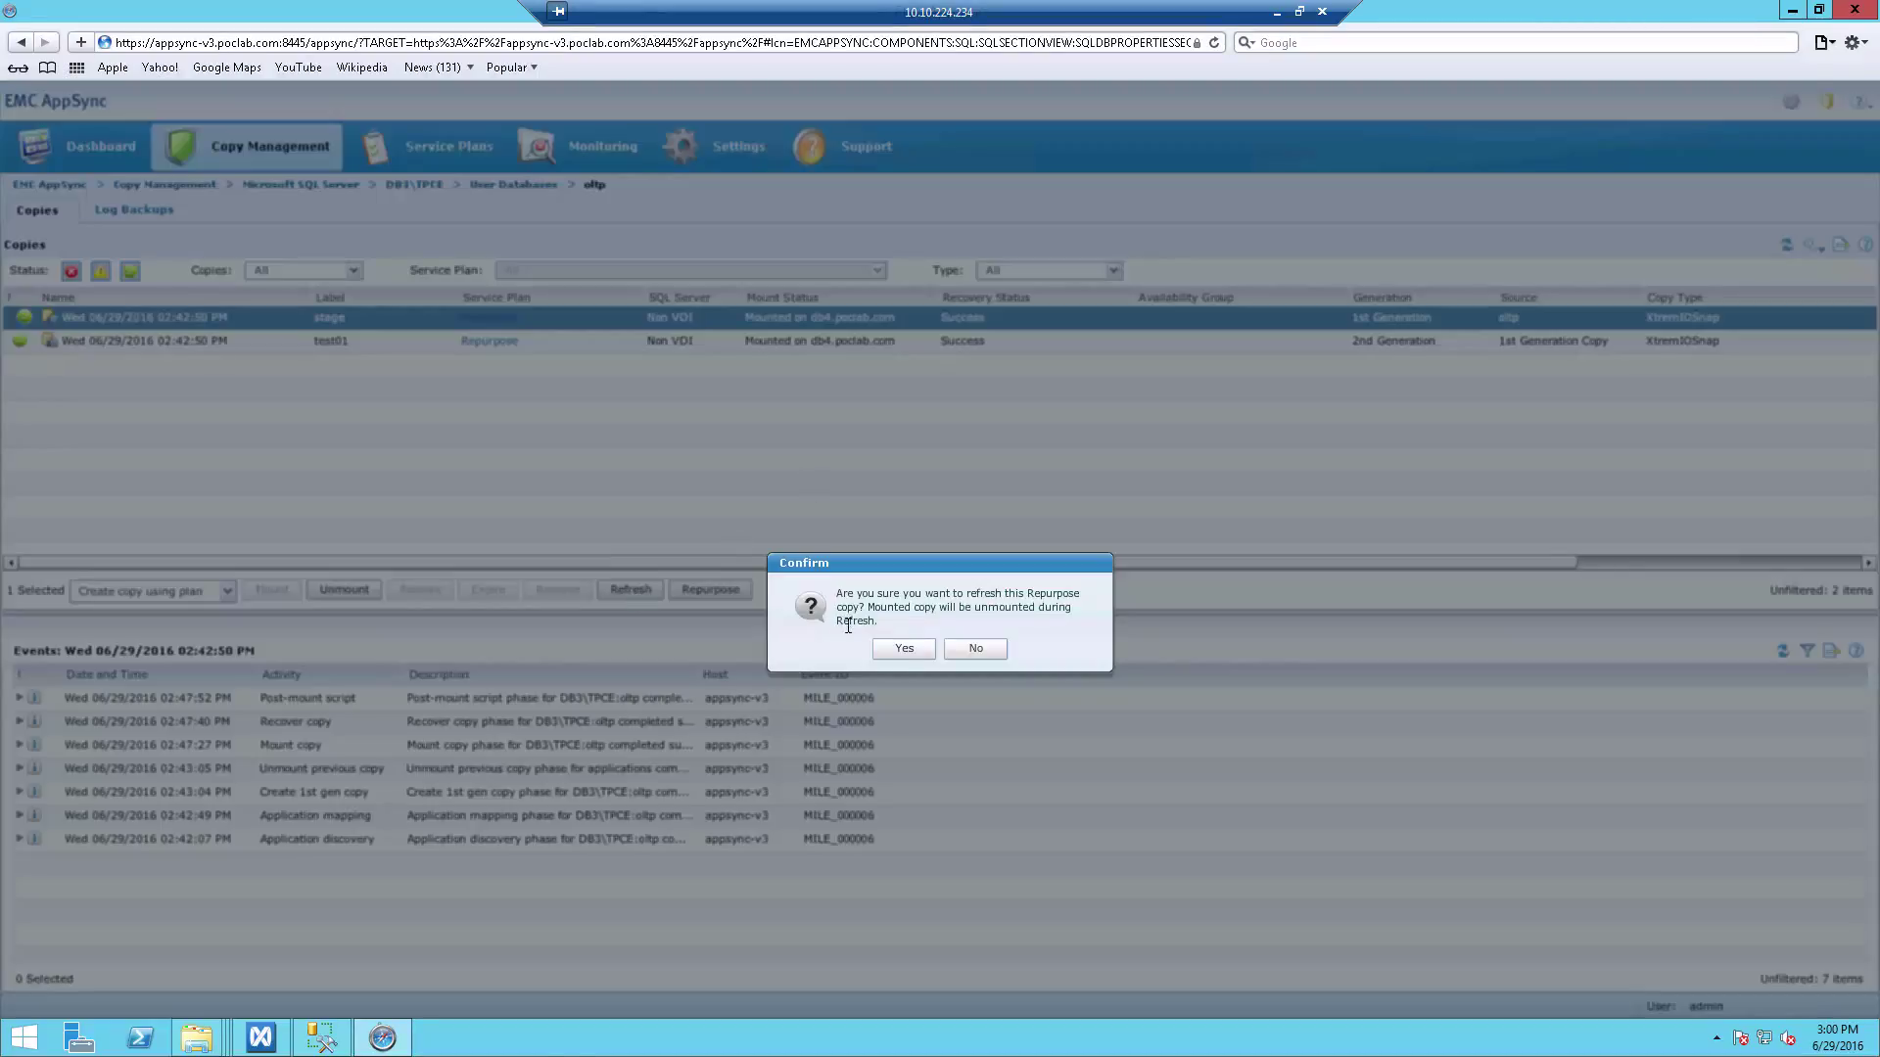
{"action": "left_click", "coordinate": [905, 647]}
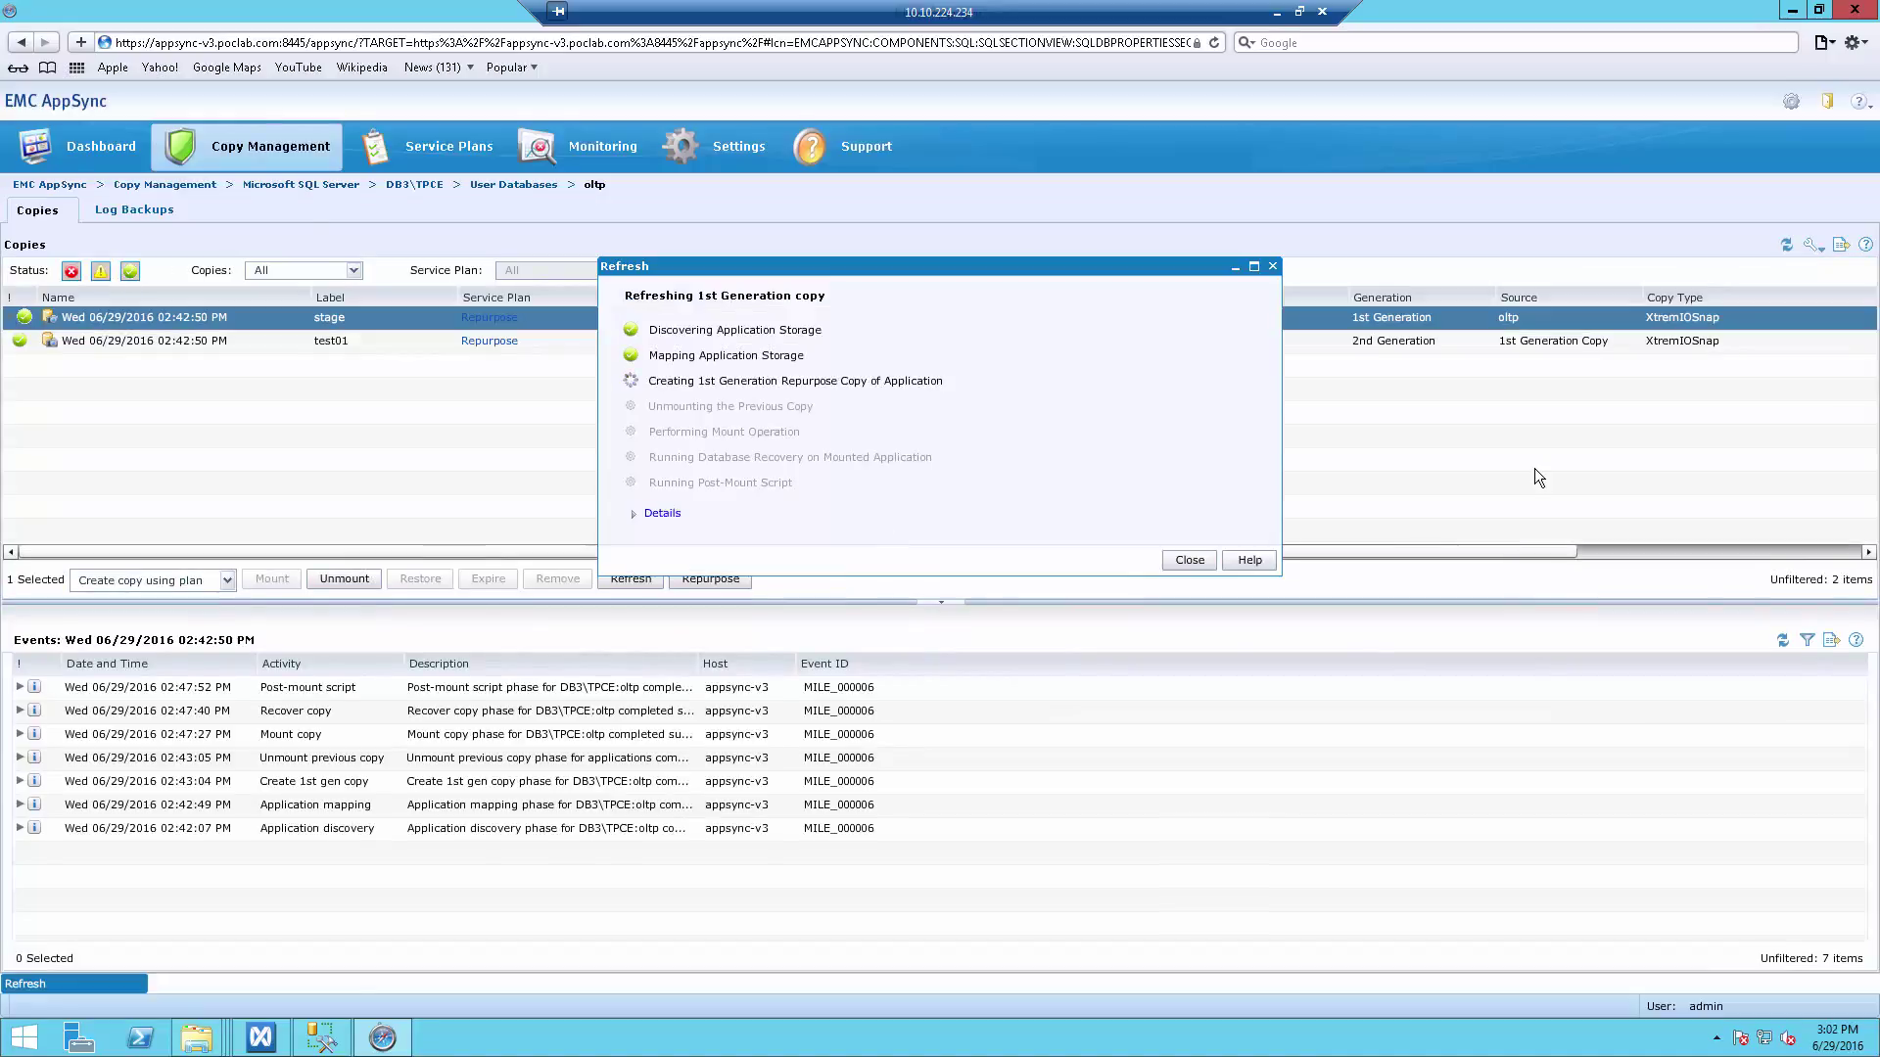
{"action": "left_click", "coordinate": [1189, 560]}
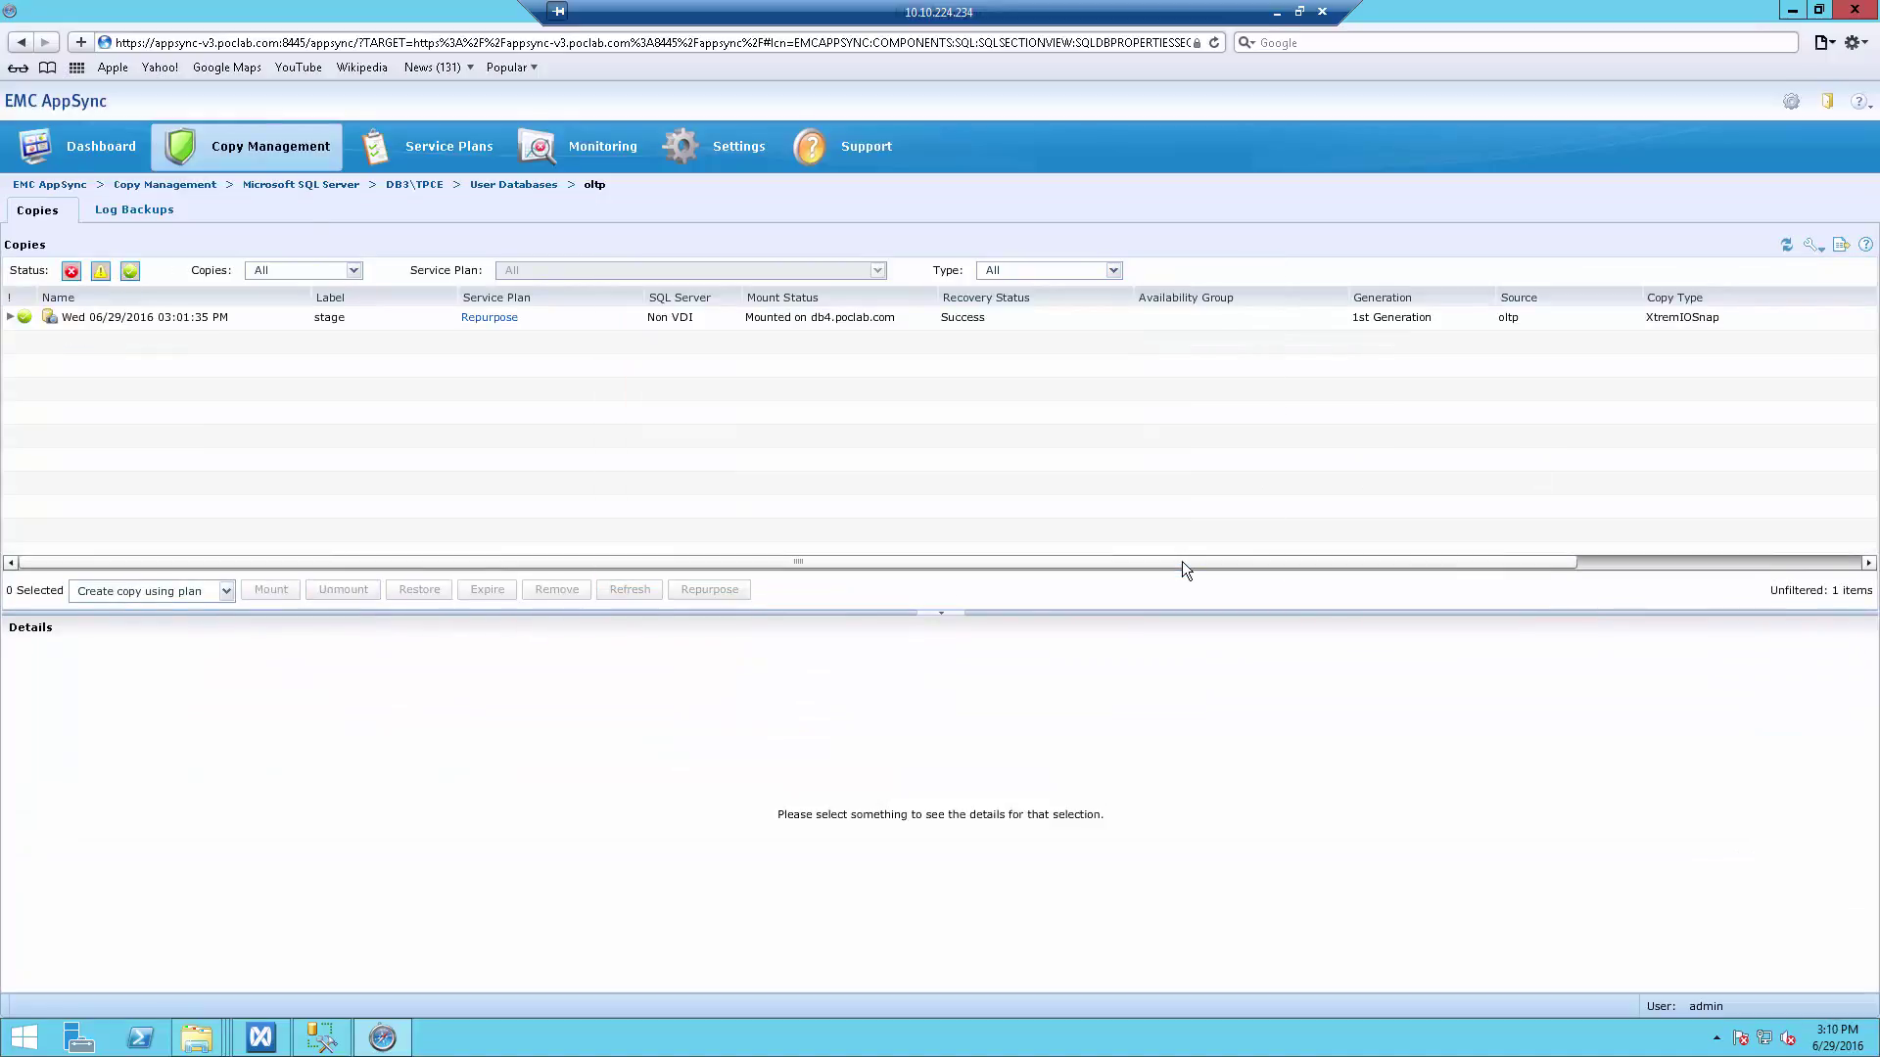
Step: Refresh db4's database list in Management Studio and select oltp_stage
{"action": "left_click", "coordinate": [320, 1038]}
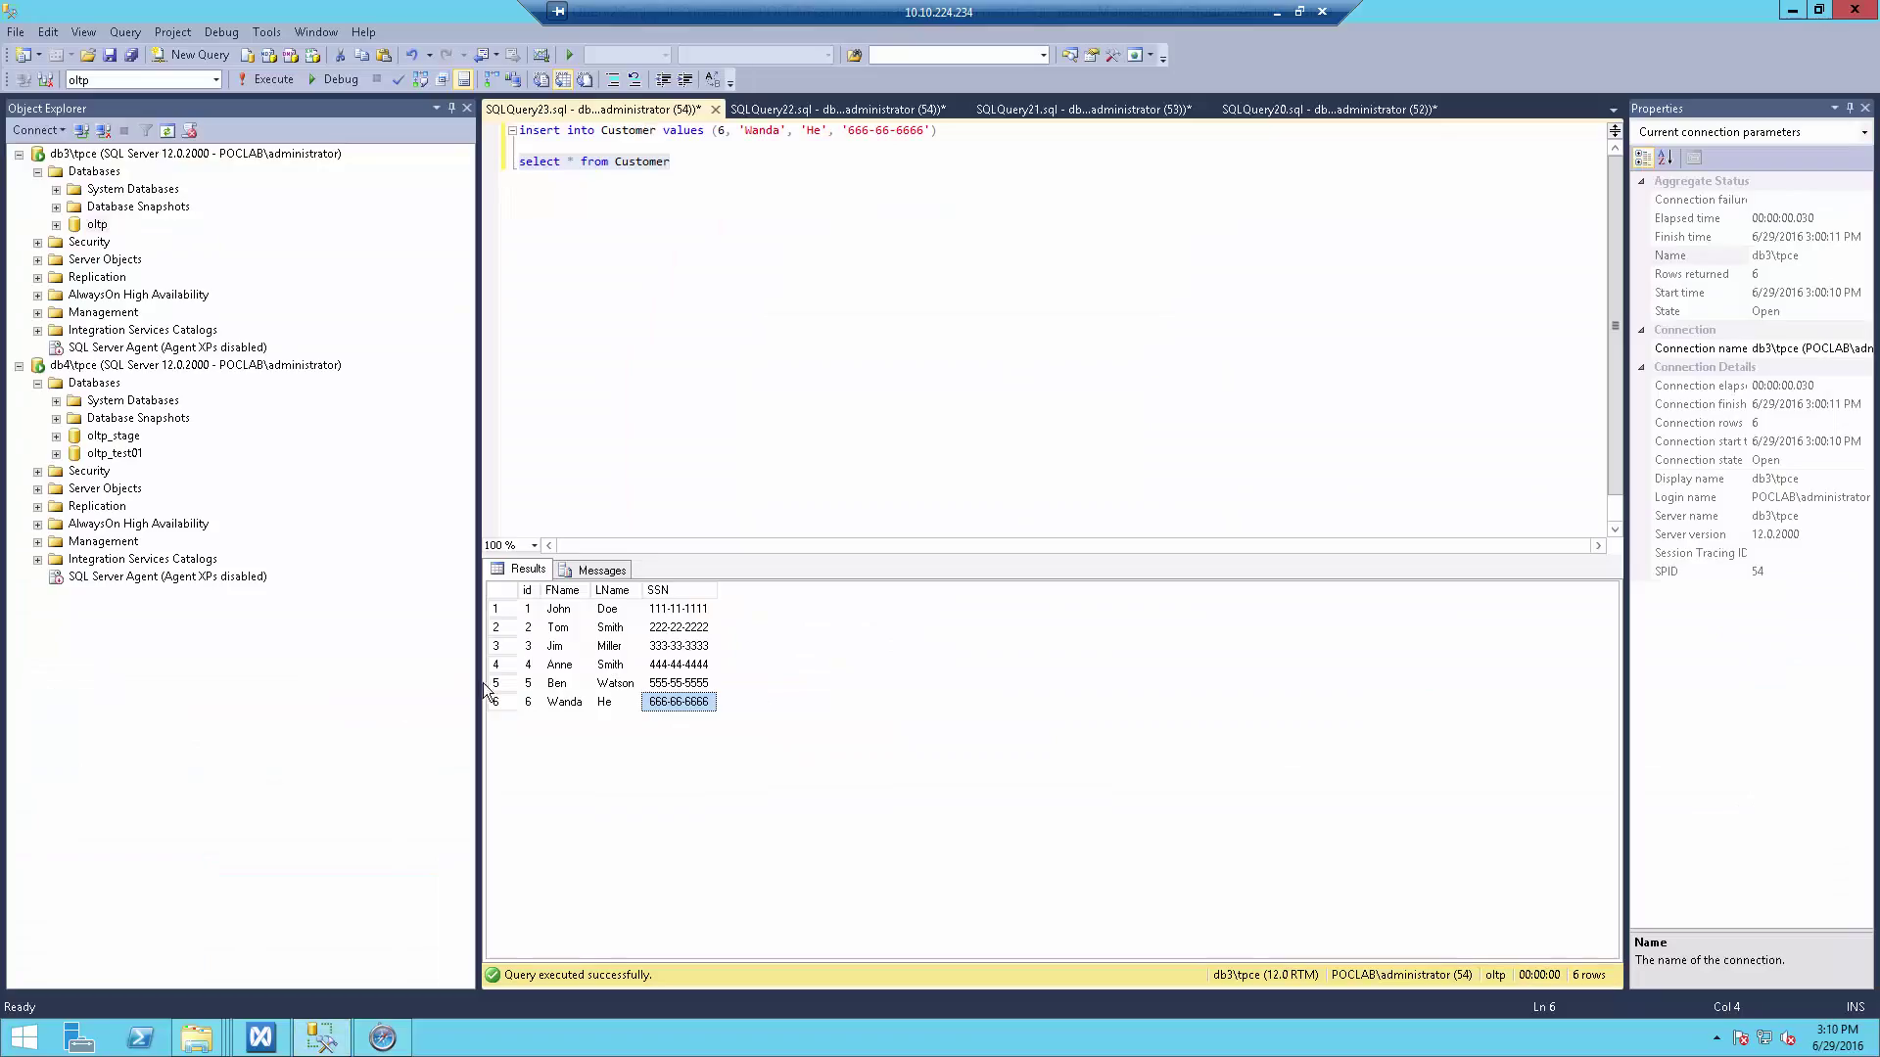
{"action": "right_click", "coordinate": [94, 382]}
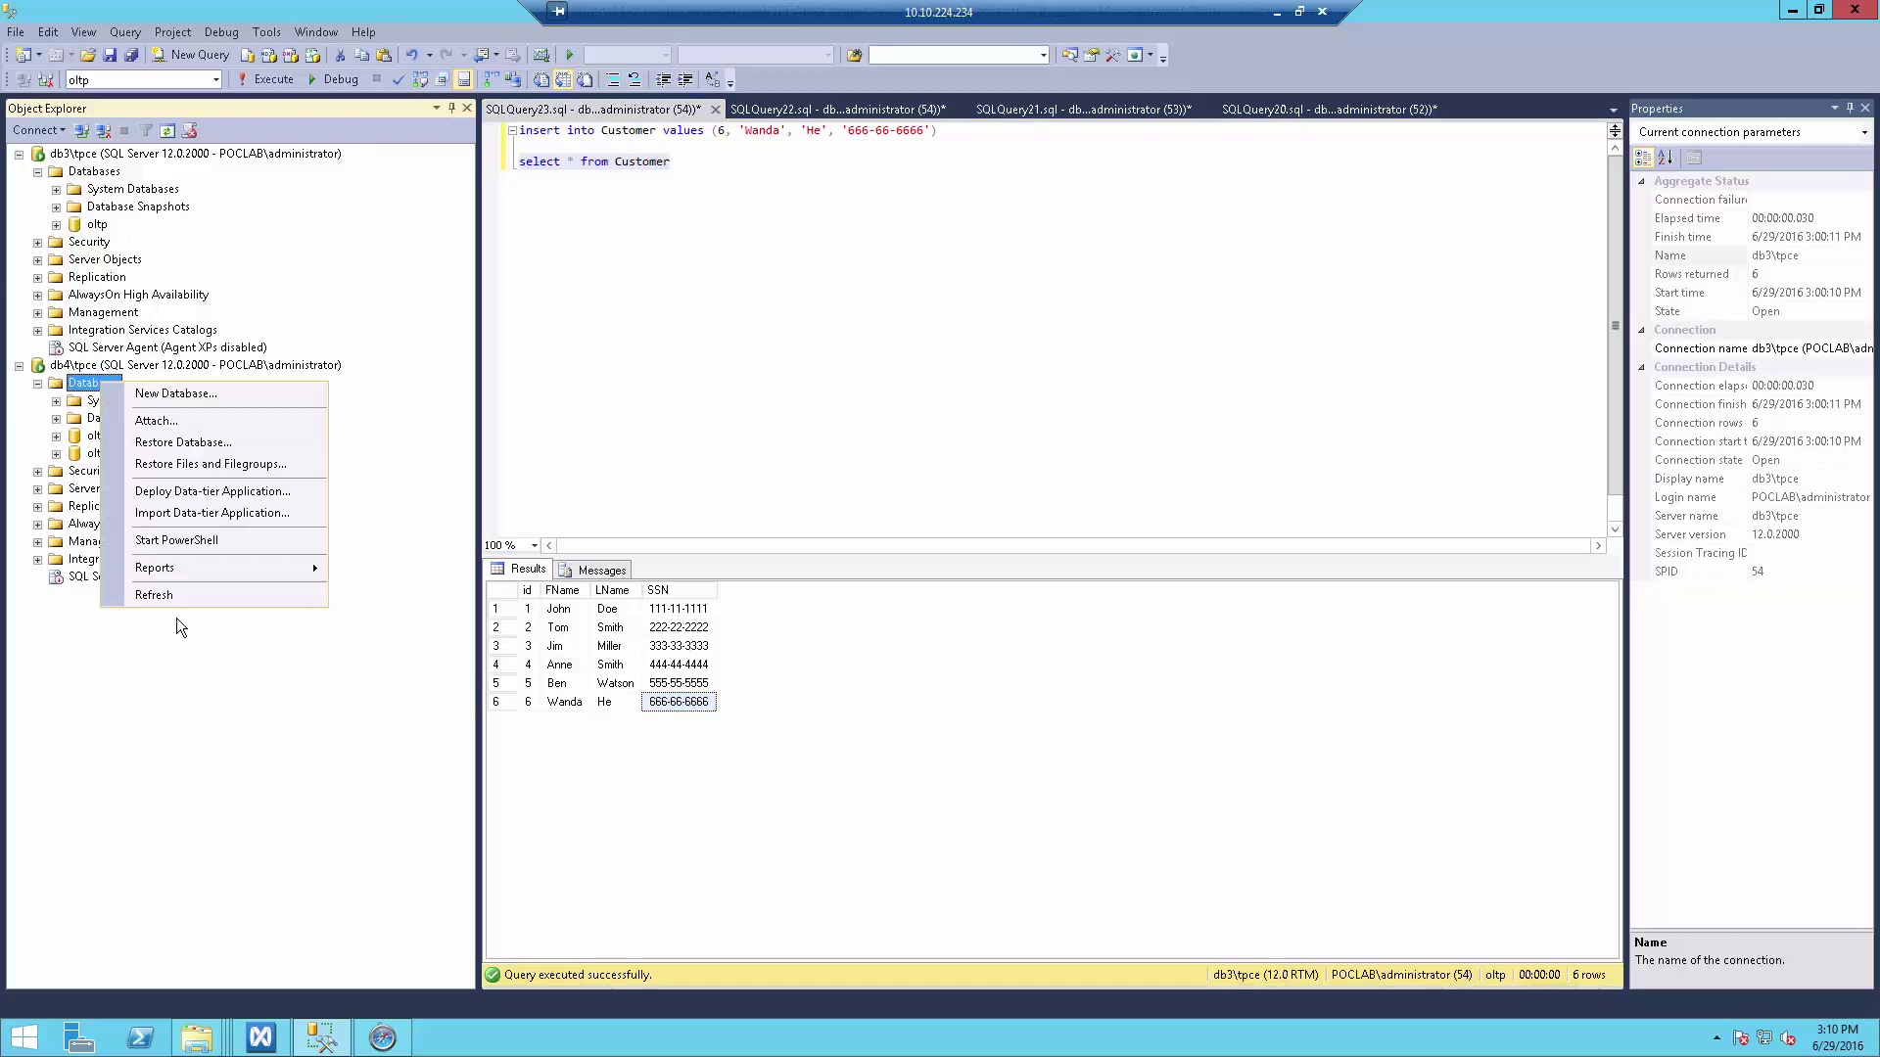
{"action": "left_click", "coordinate": [165, 601]}
{"action": "left_click", "coordinate": [113, 434]}
{"action": "left_click", "coordinate": [191, 54]}
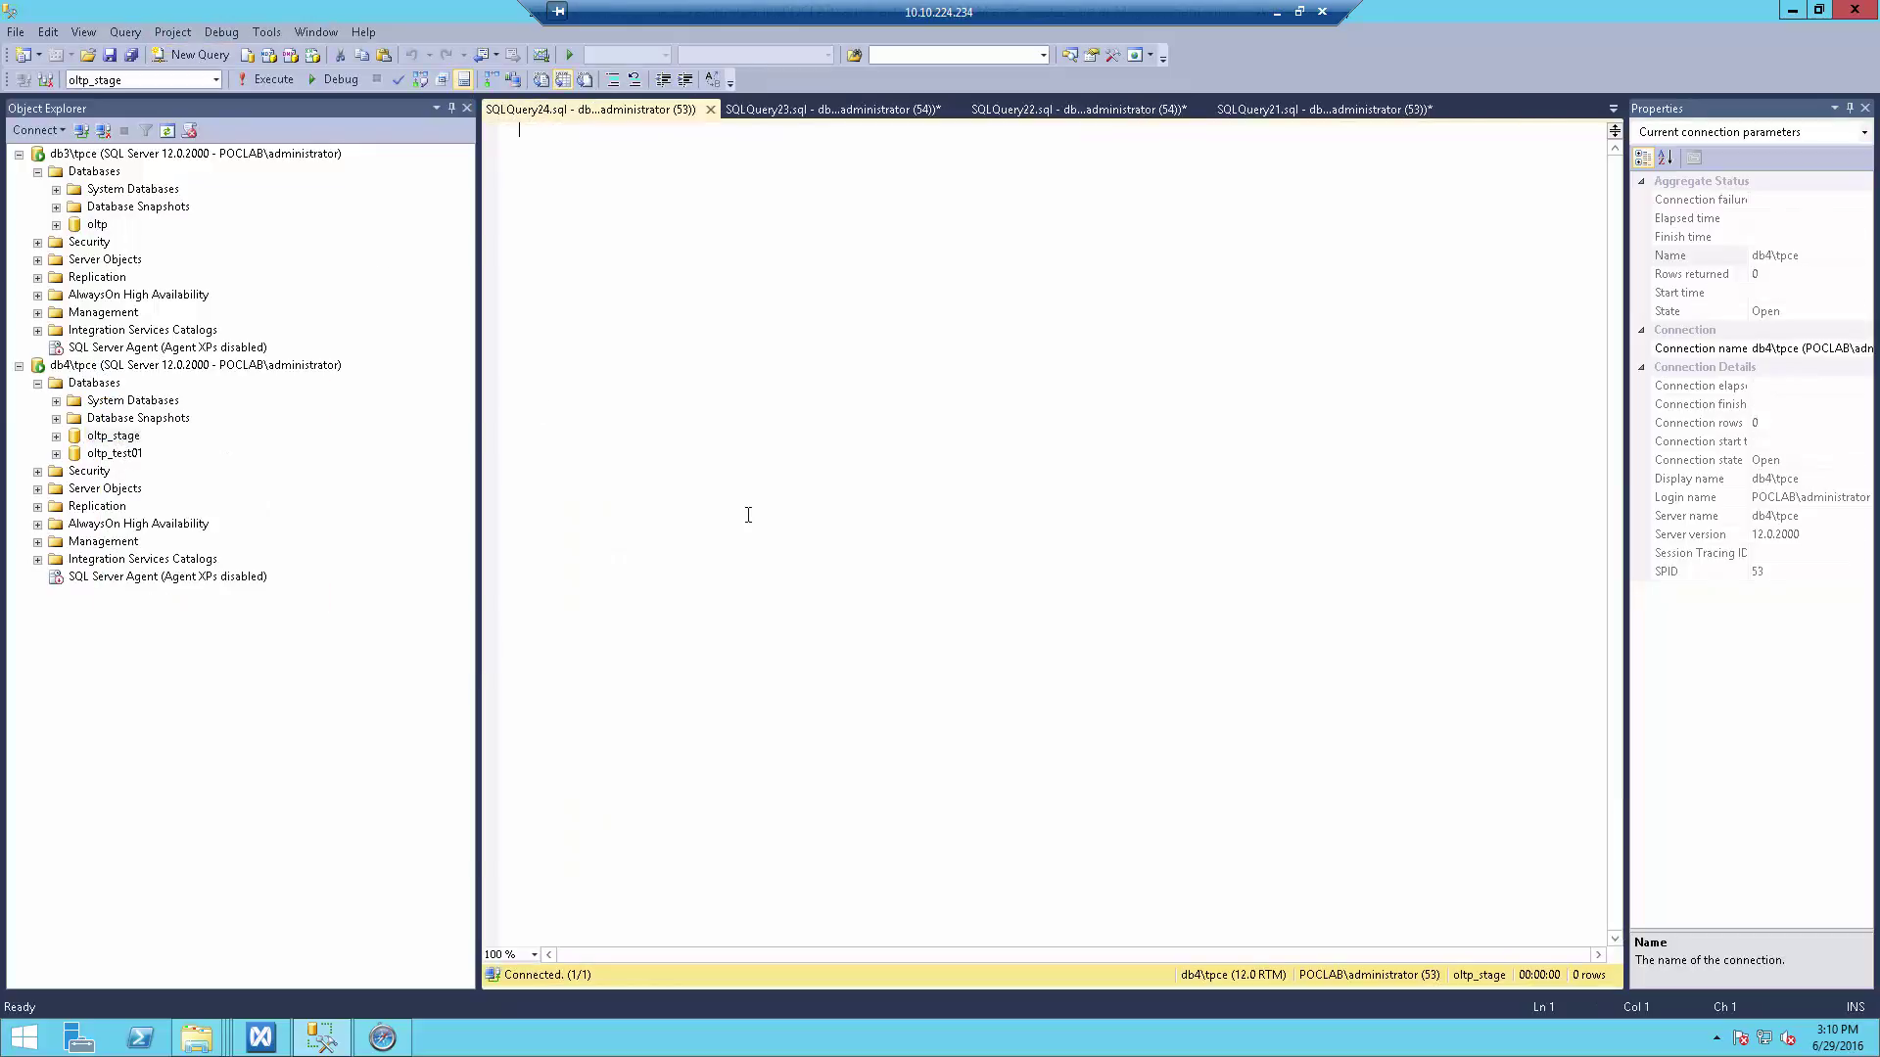
{"action": "type", "text": "select * from Cus"}
{"action": "key", "text": "Tab"}
{"action": "left_click", "coordinate": [274, 79]}
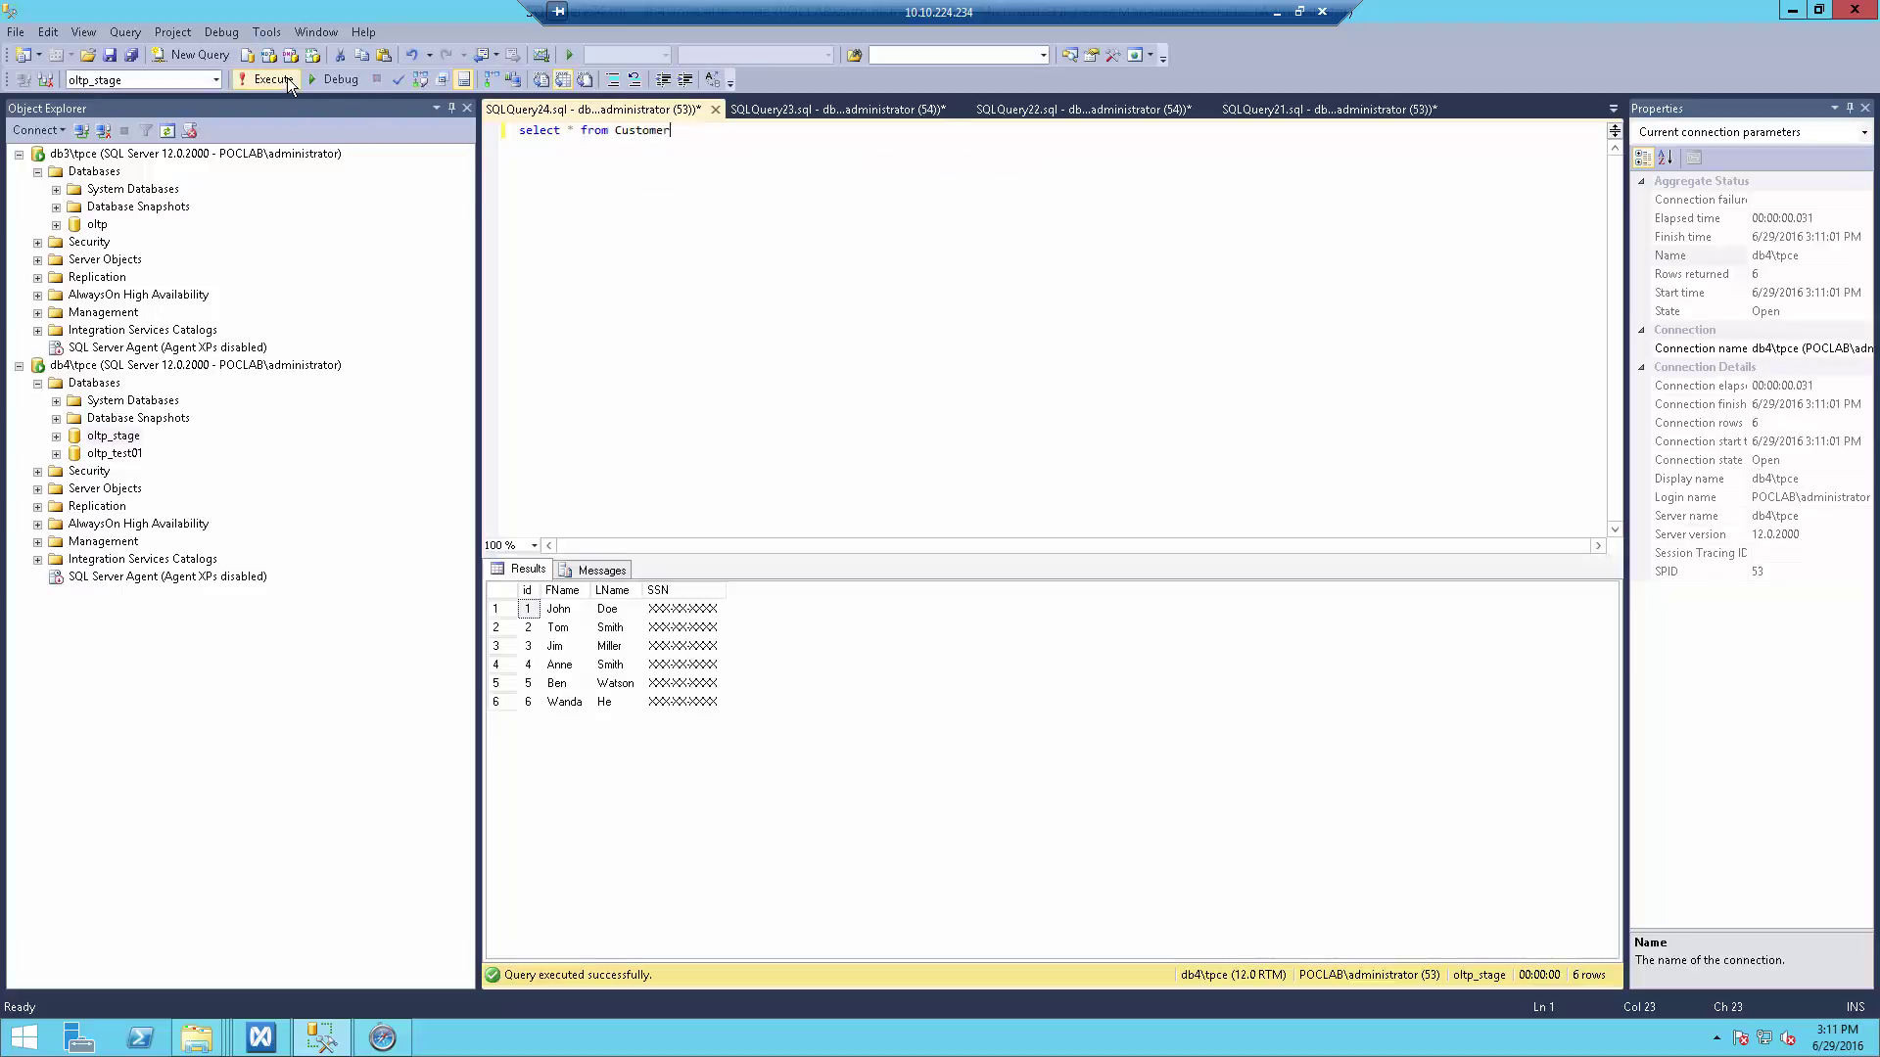
{"action": "left_click", "coordinate": [682, 702]}
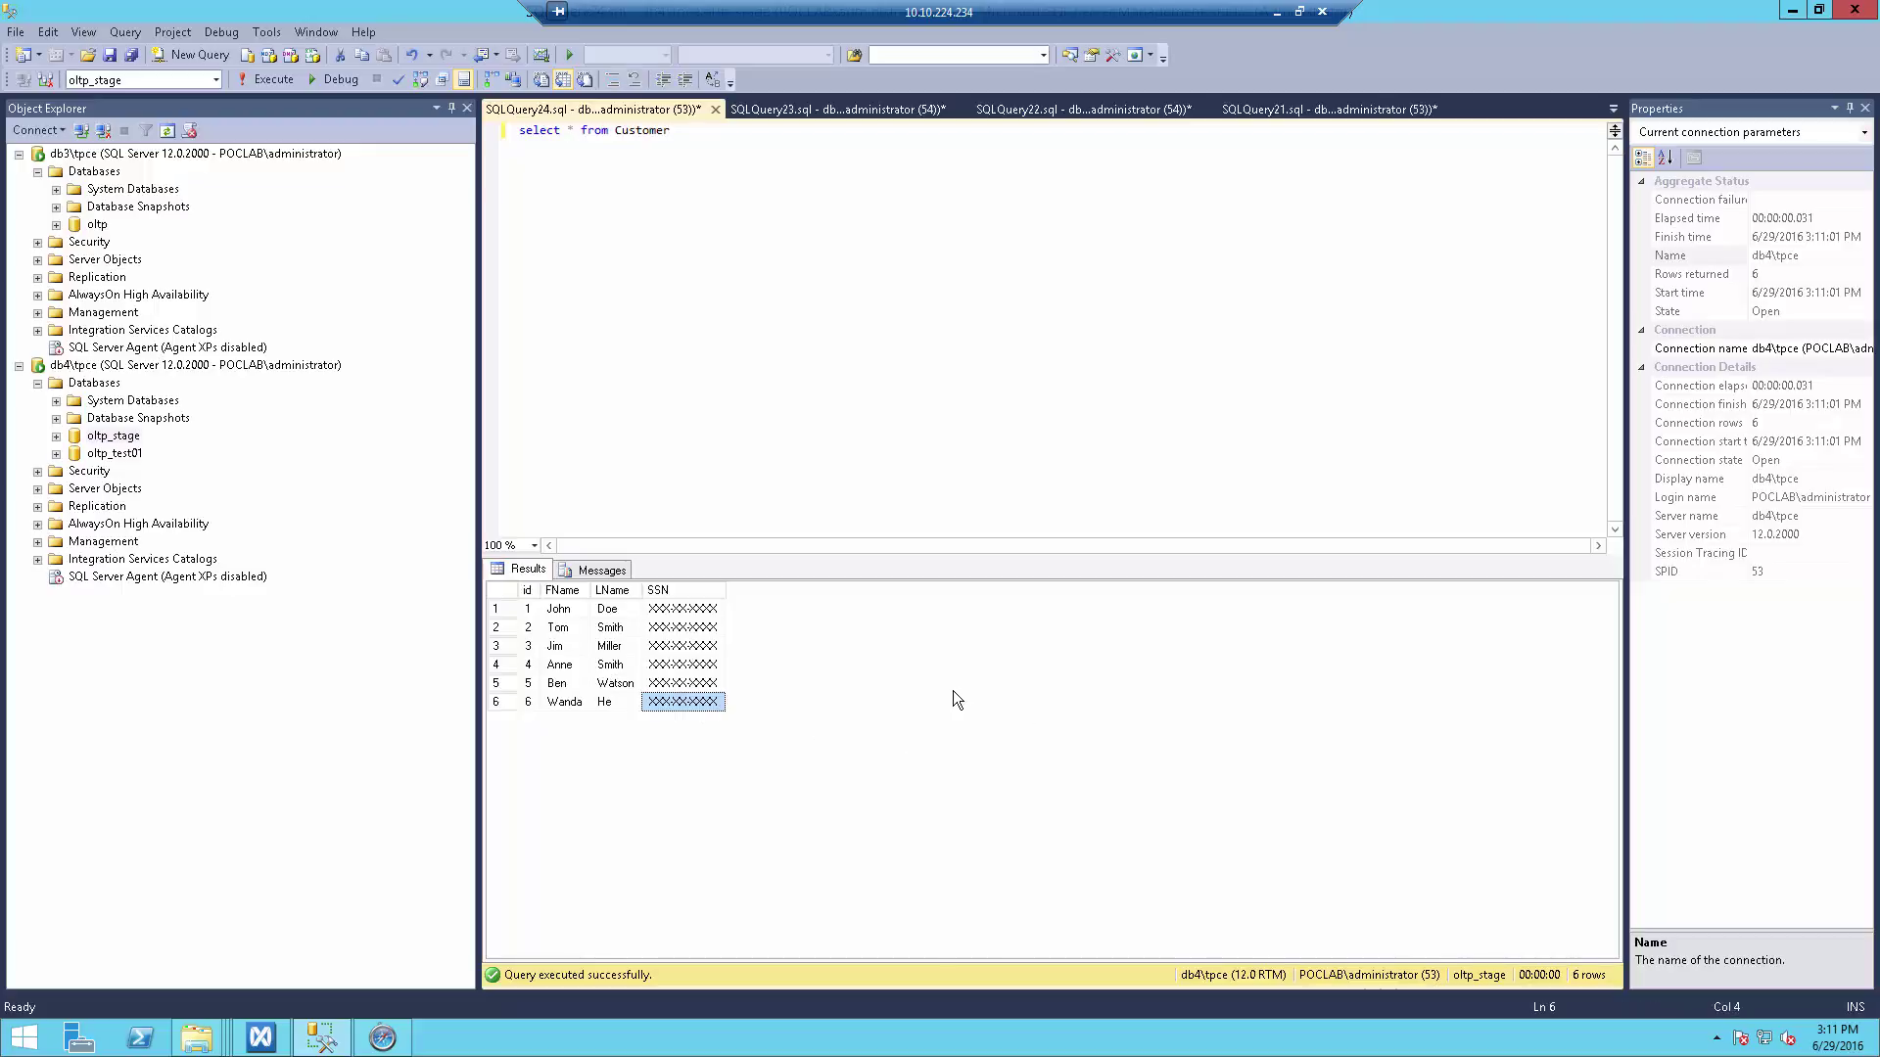
Step: Return to AppSync, expand the stage copy, and select test01 to show its events
{"action": "key", "text": "alt+Tab"}
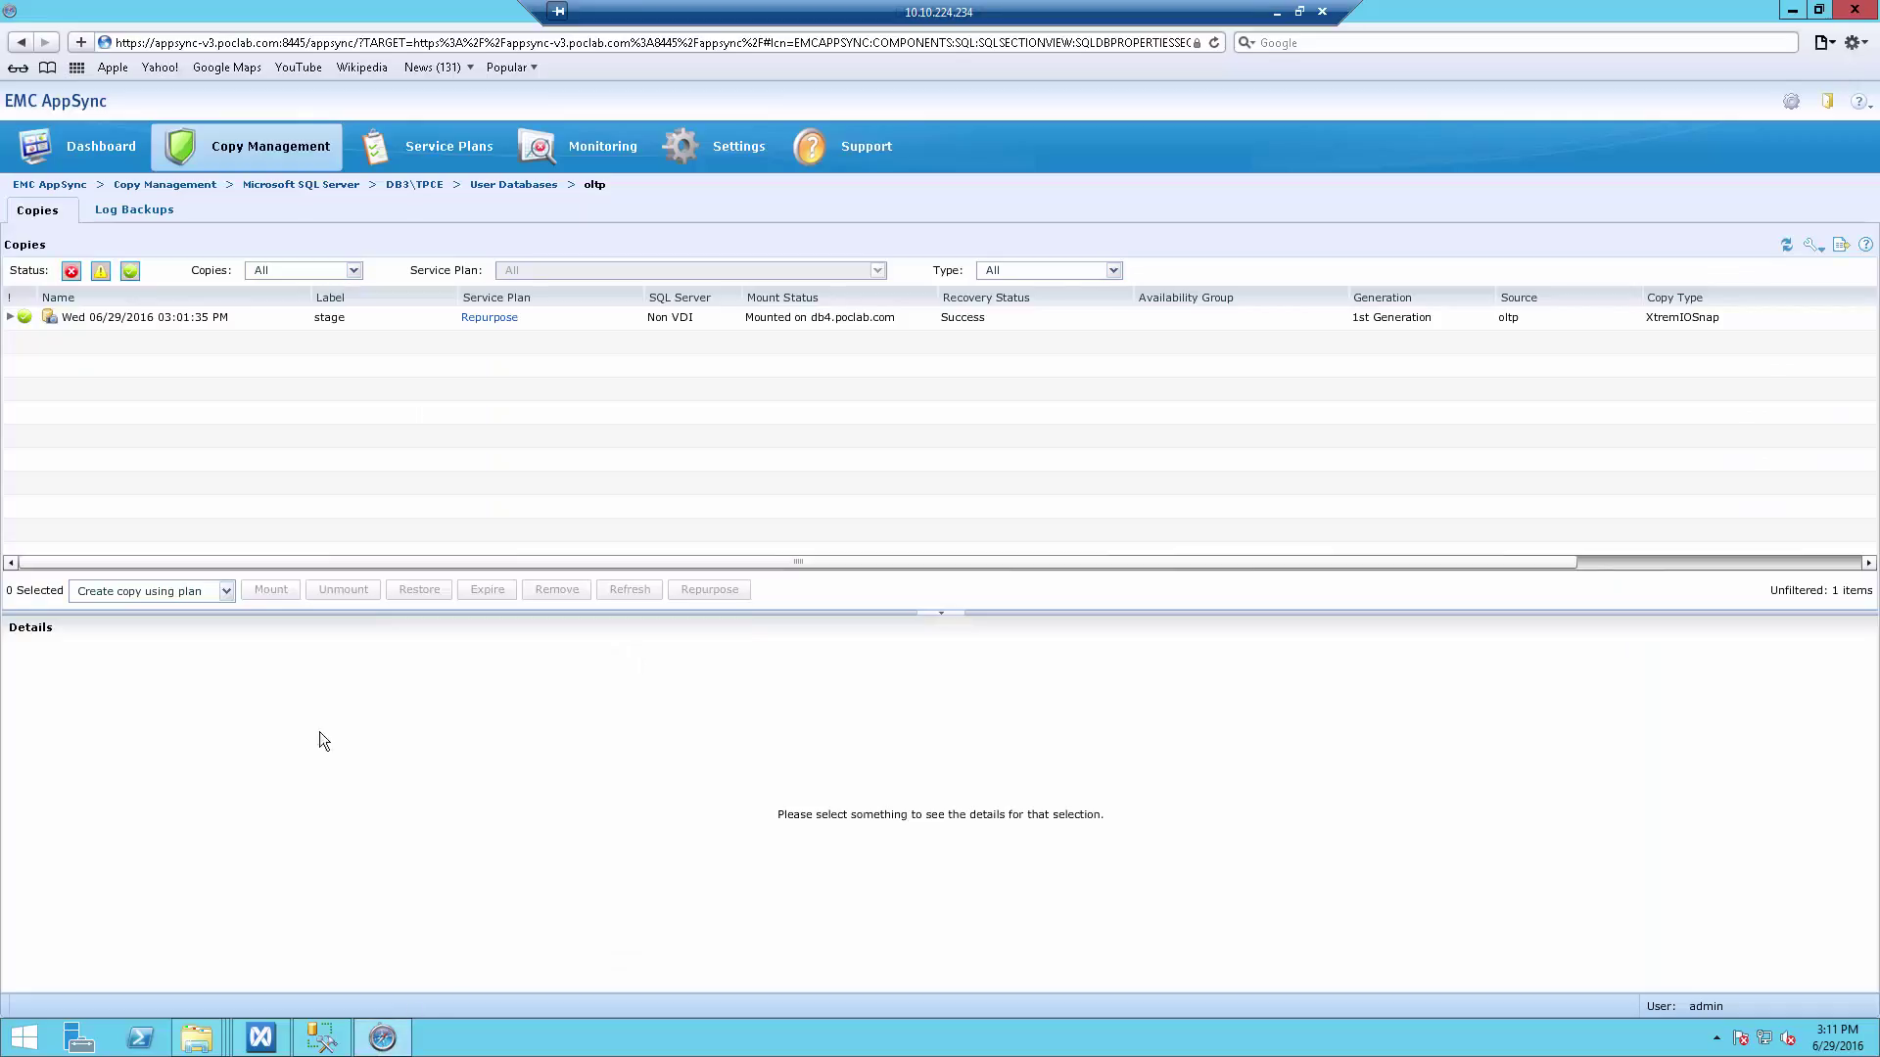
{"action": "left_click", "coordinate": [15, 317]}
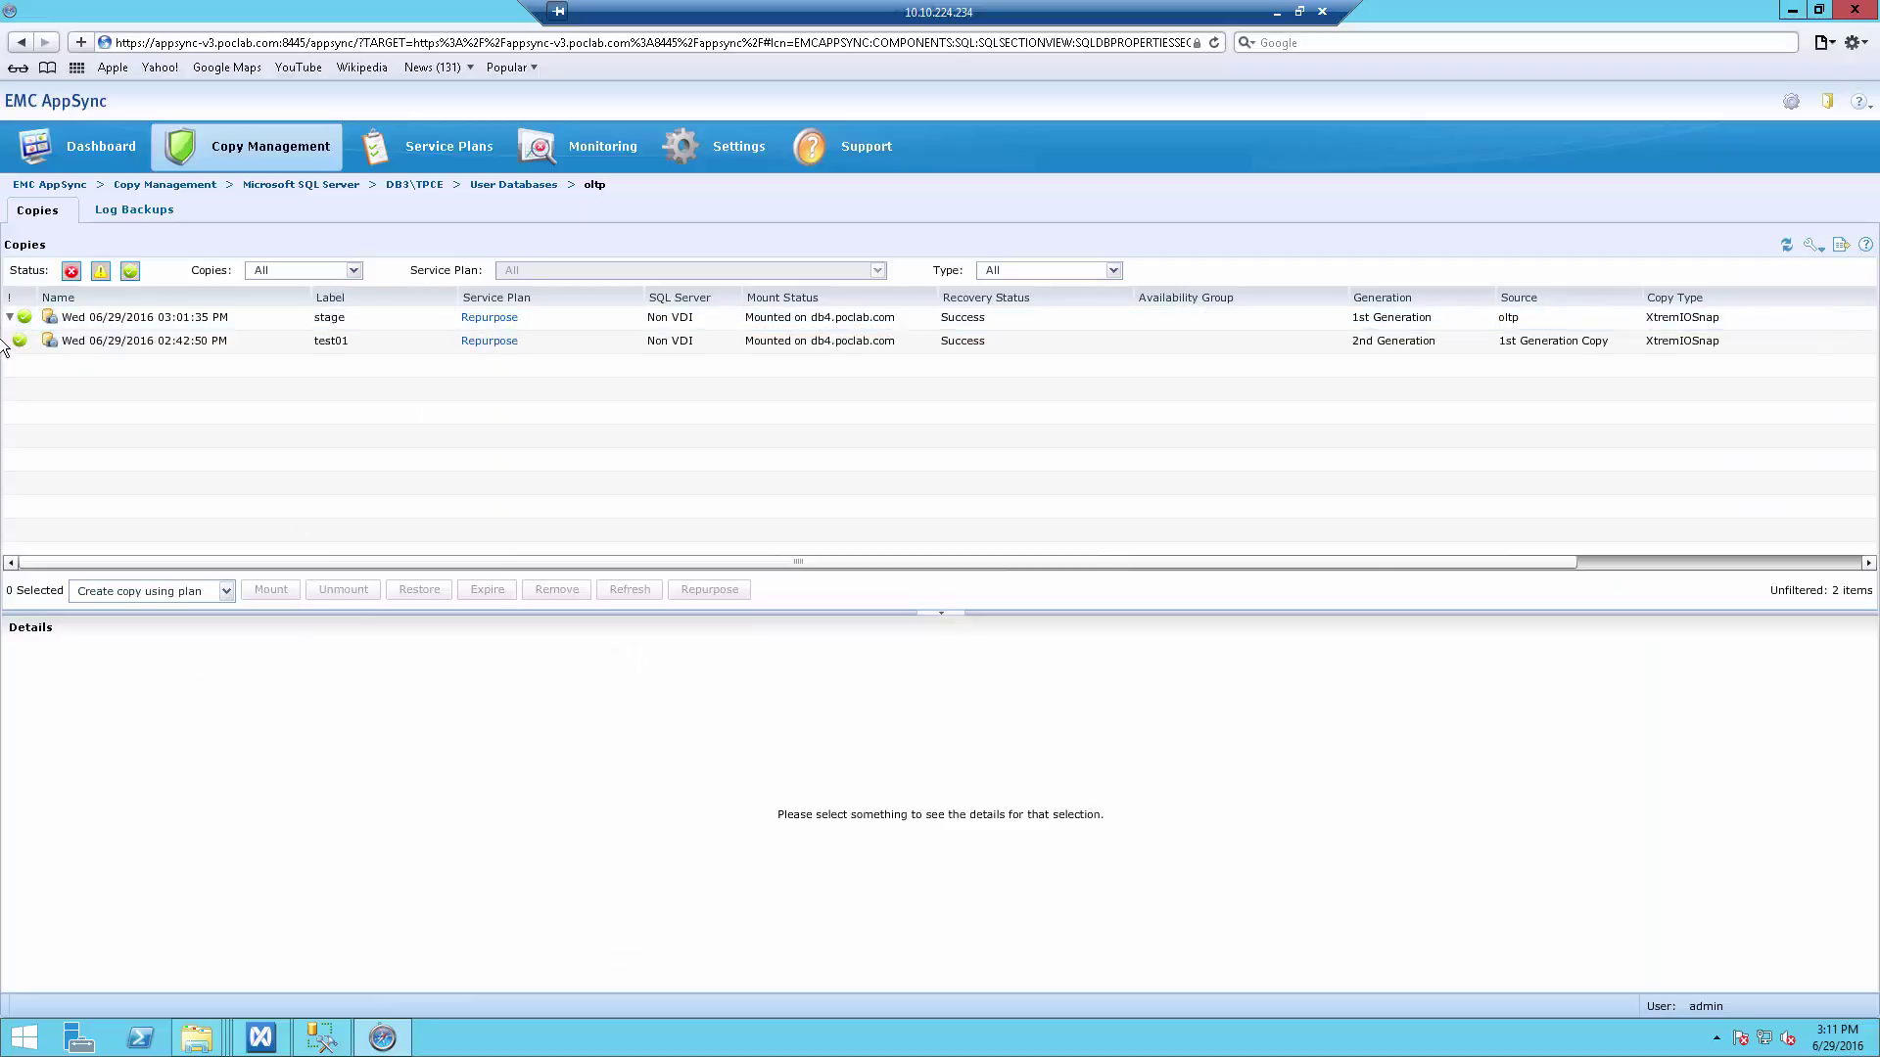
{"action": "left_click", "coordinate": [1100, 344]}
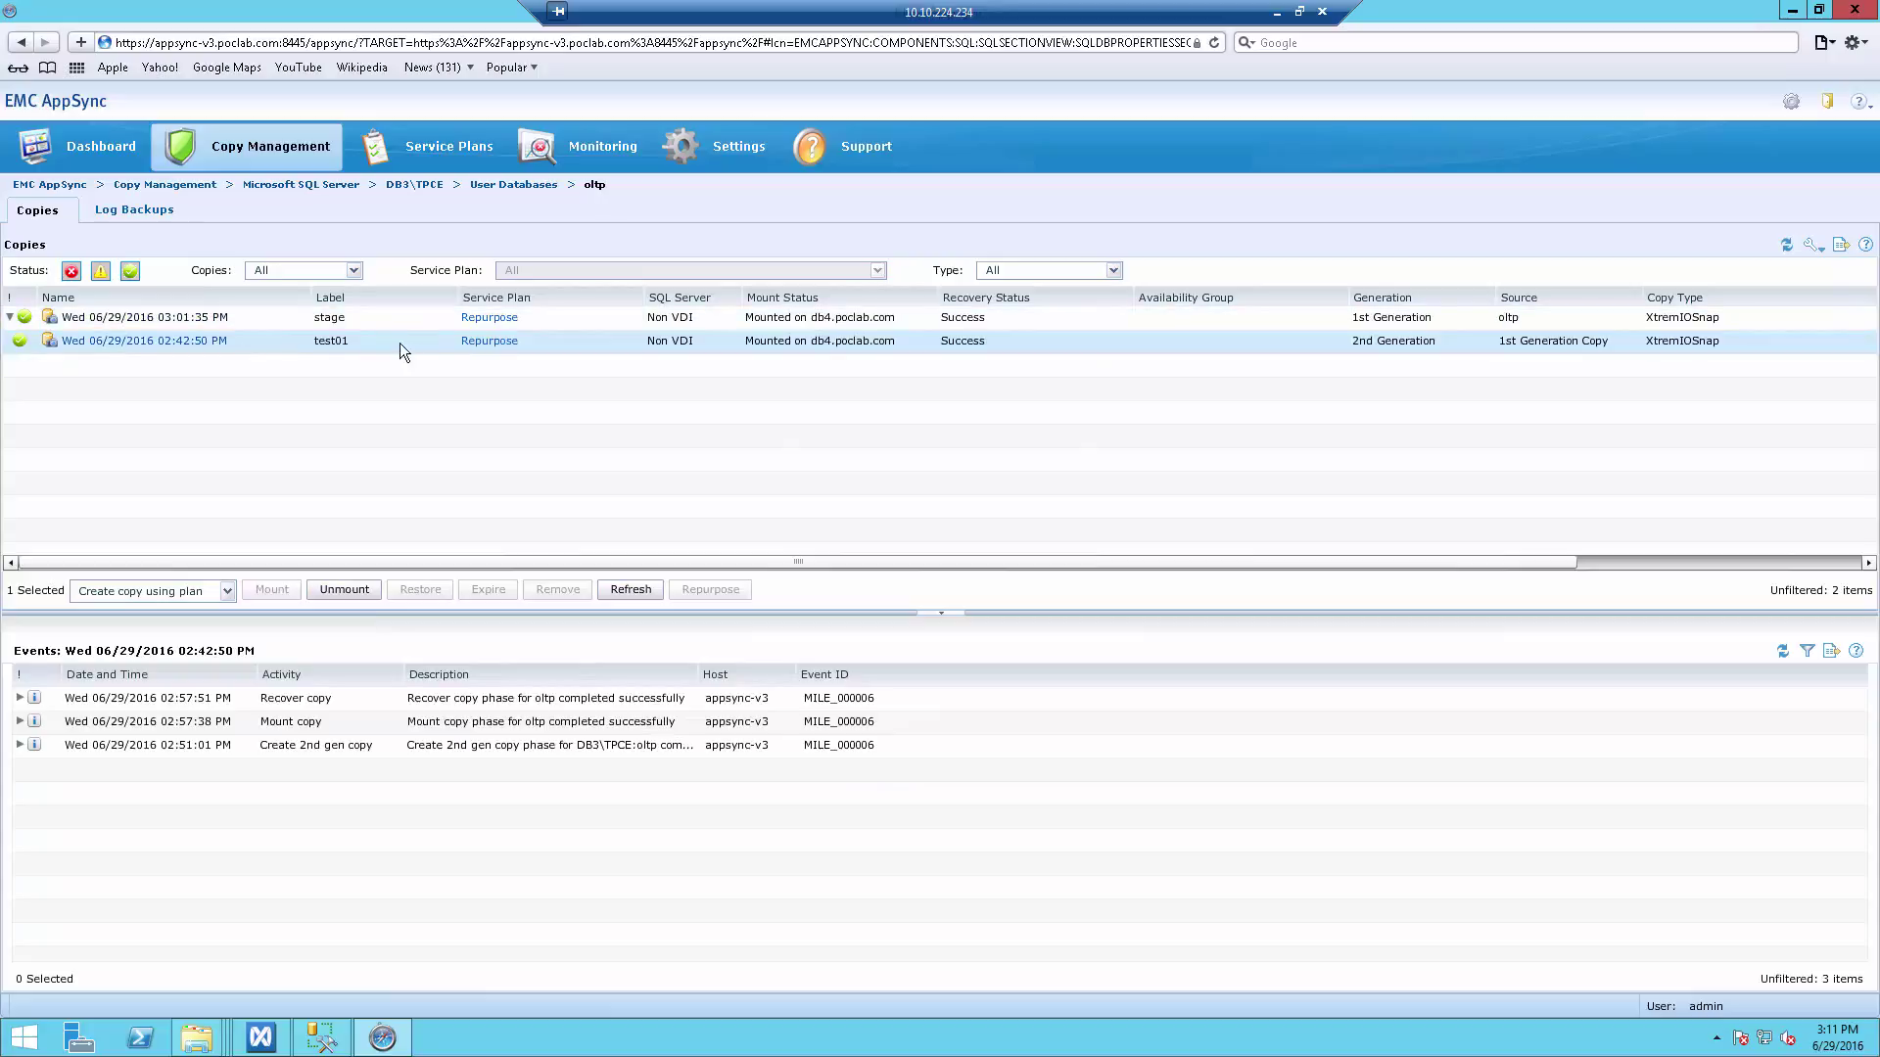